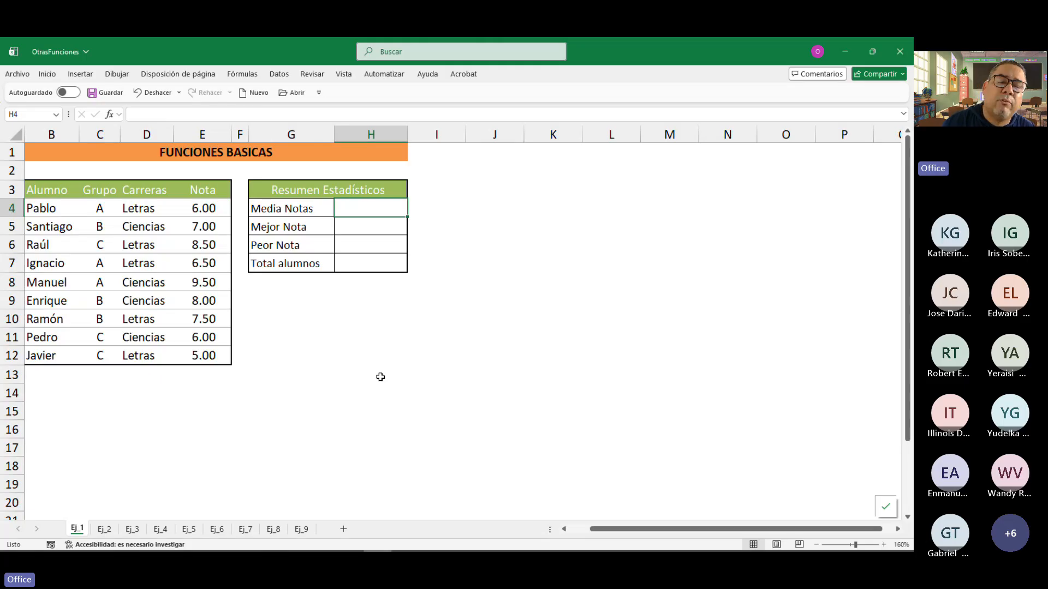
Calculate the Media Notas value in H4 with PROMEDIO over the grades in E4:E12.
left_click_drag(351, 208, 355, 268)
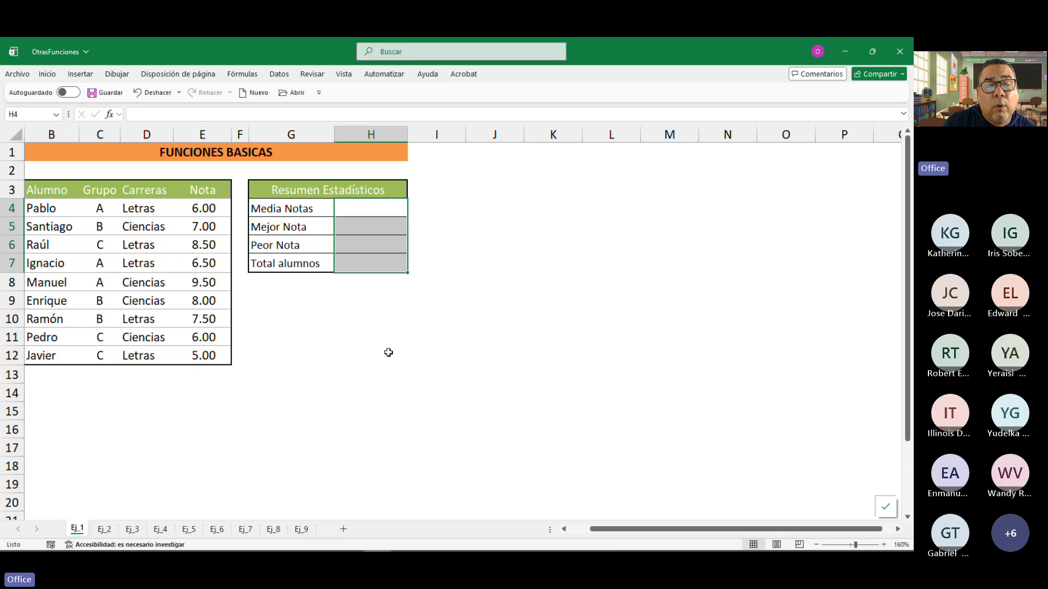
left_click(367, 205)
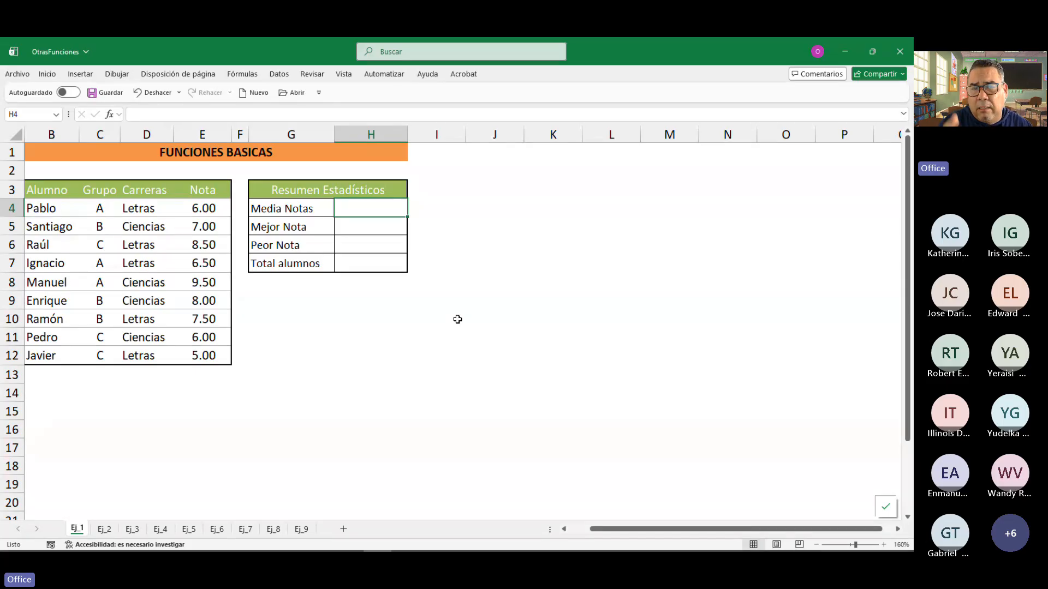
type("=")
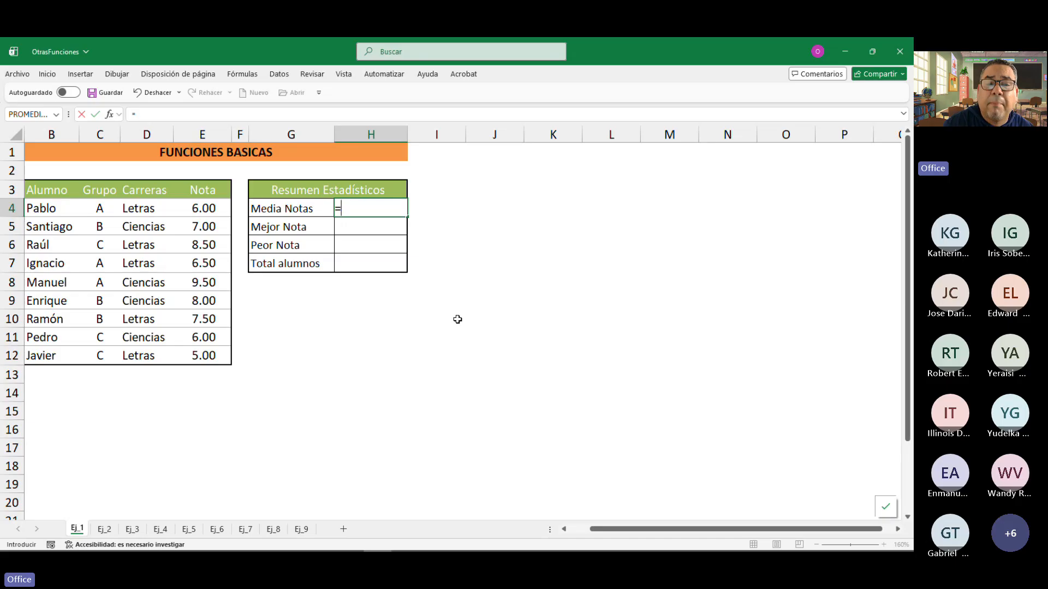
type("pro")
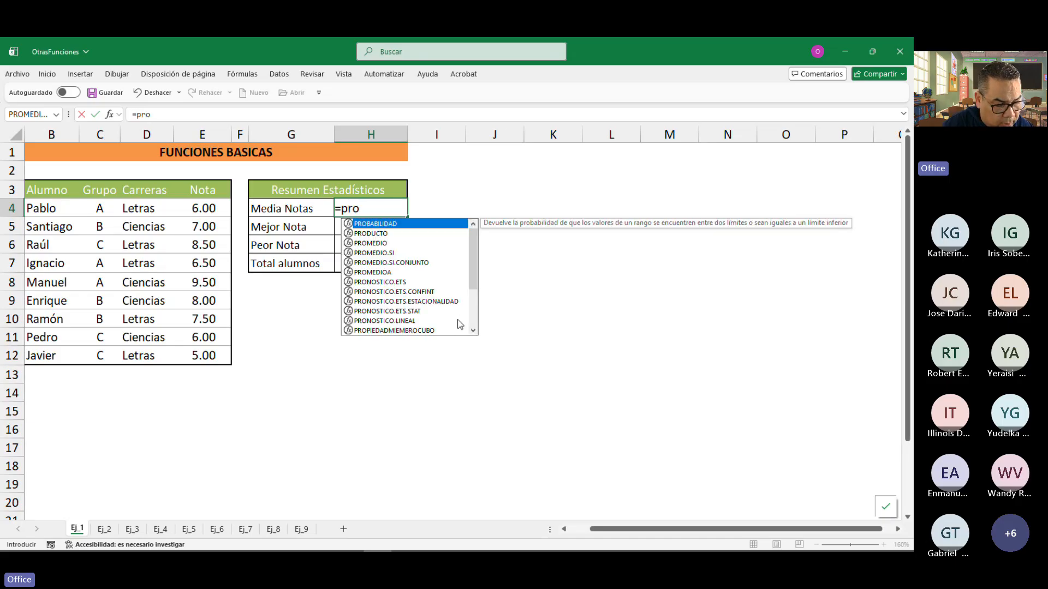
type("me")
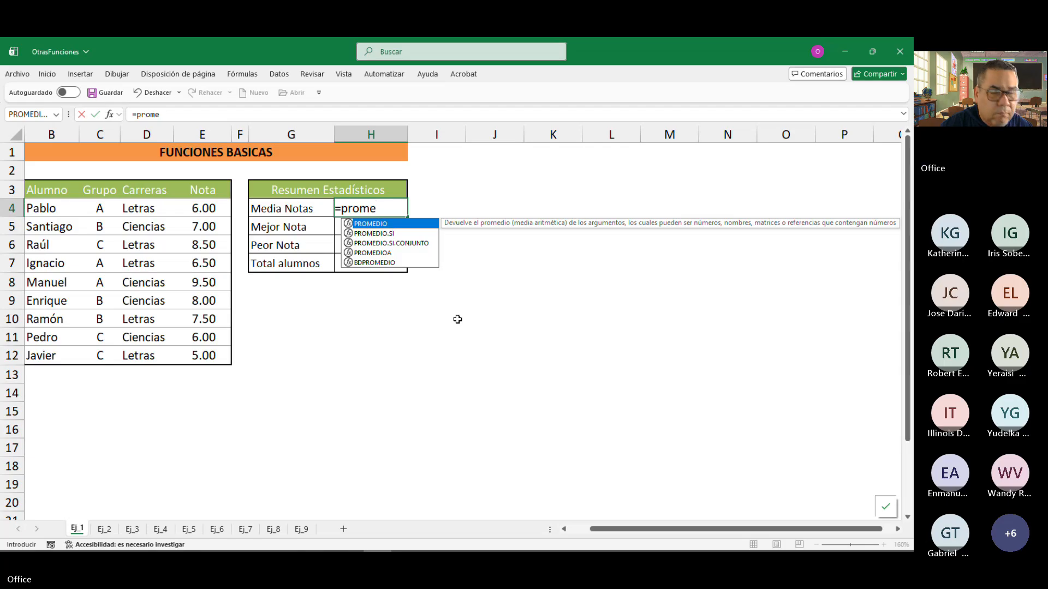
key("Tab")
left_click_drag(196, 210, 194, 355)
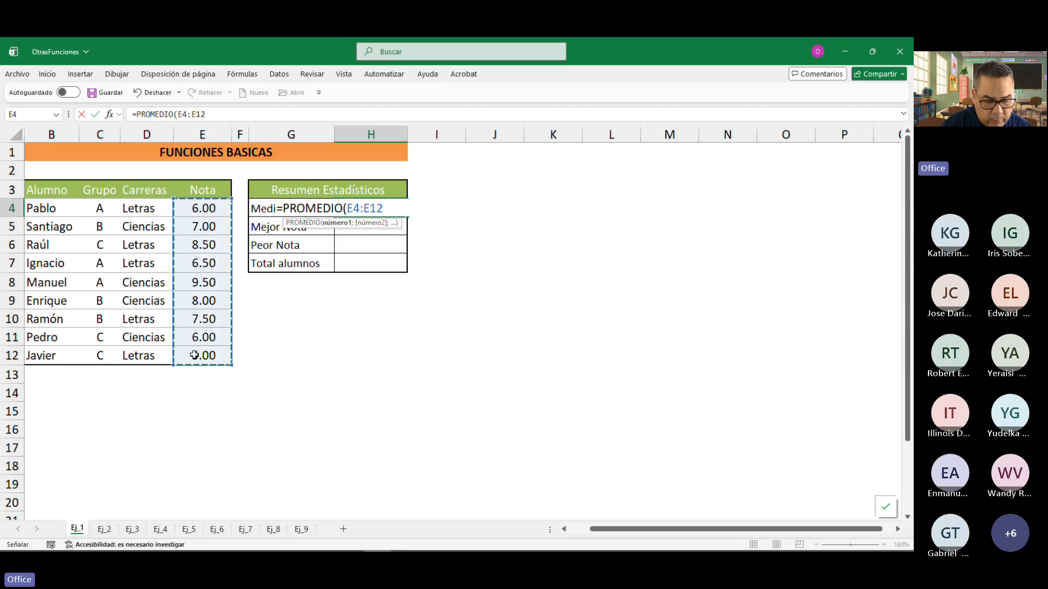
type(")")
key("Return")
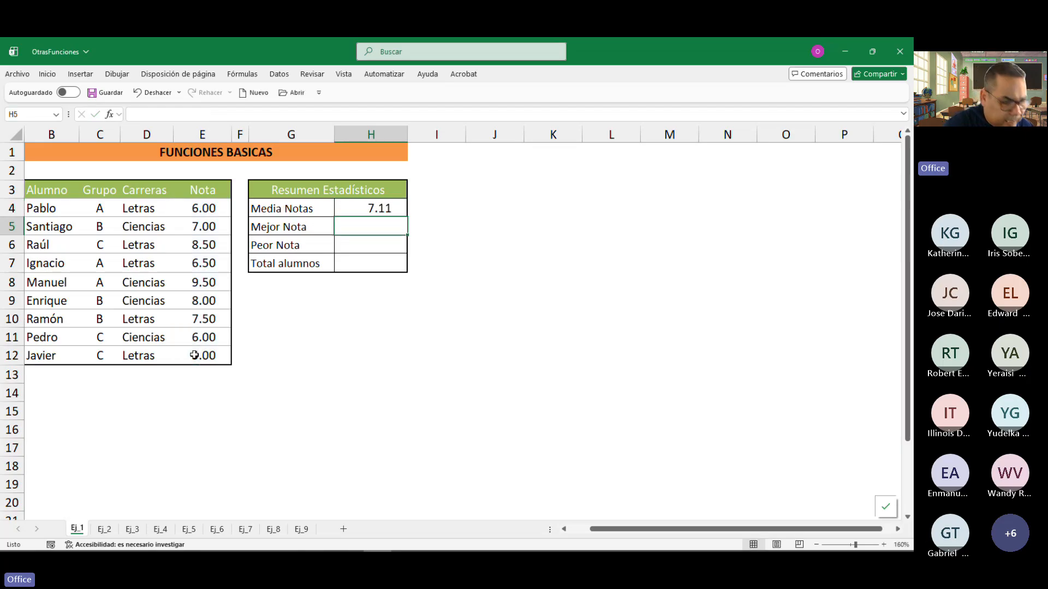
Calculate the Mejor Nota value in H5 with MAX over the grades in E4:E12.
type("=")
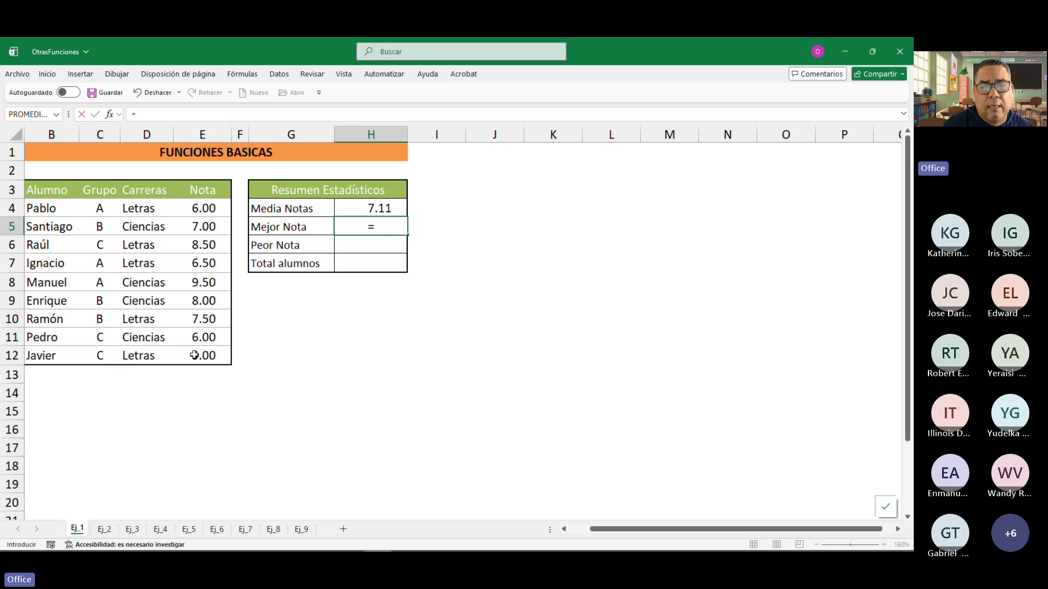
type("max")
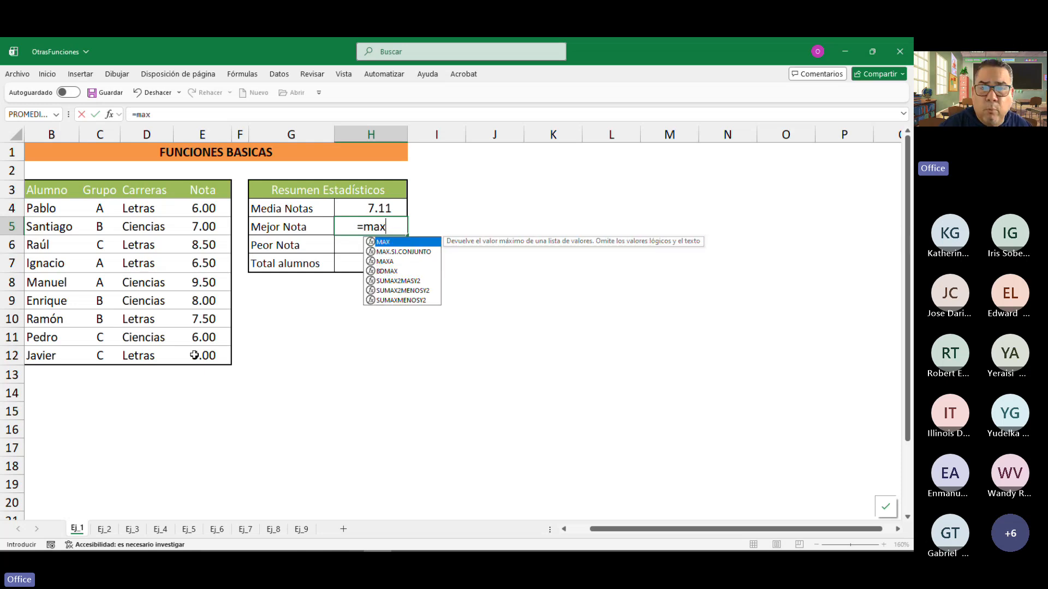
key("Tab")
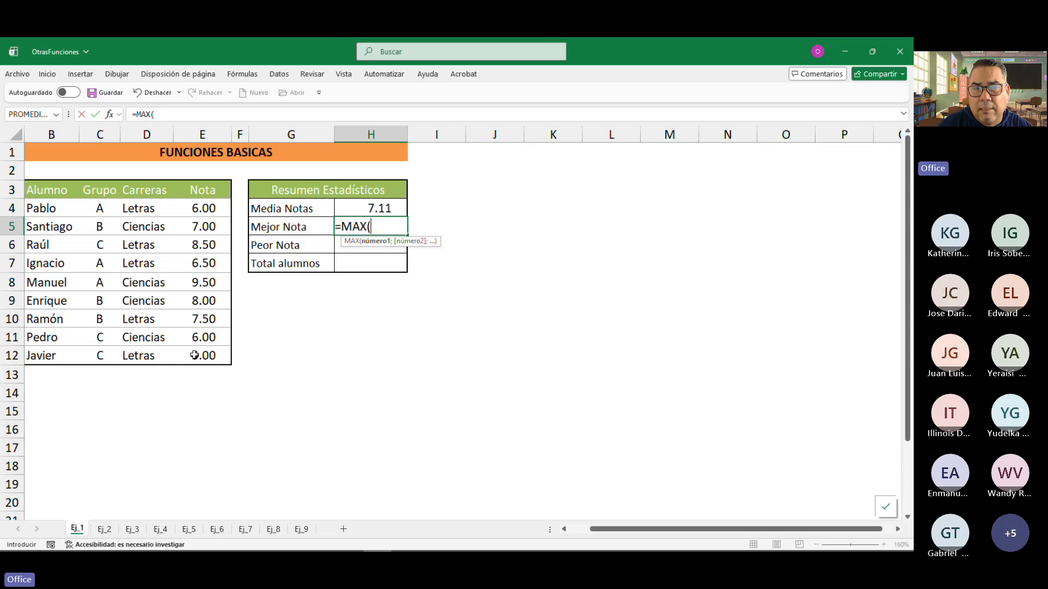
left_click_drag(198, 208, 199, 356)
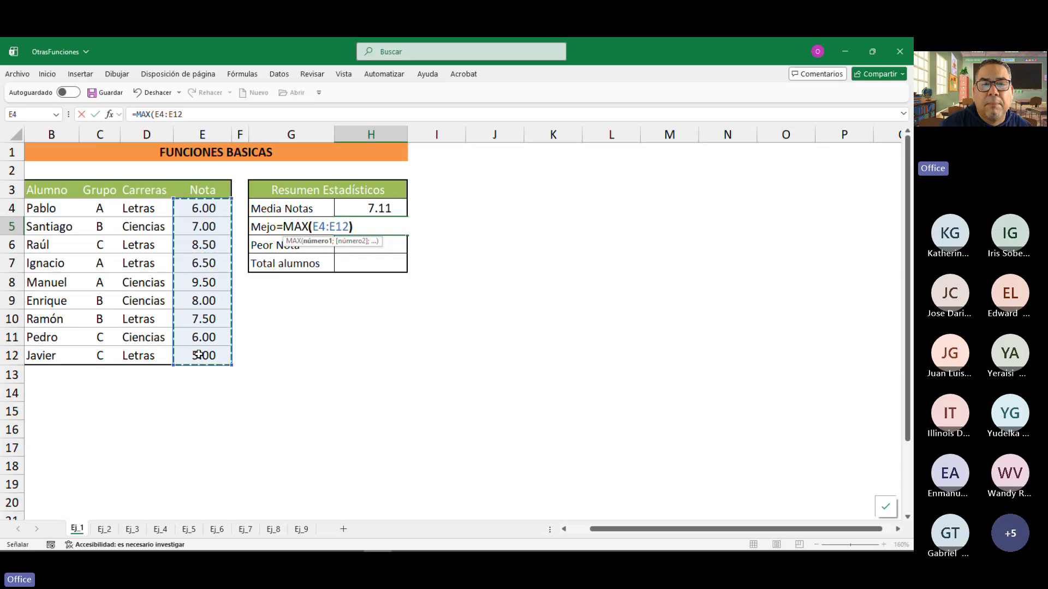
type(")")
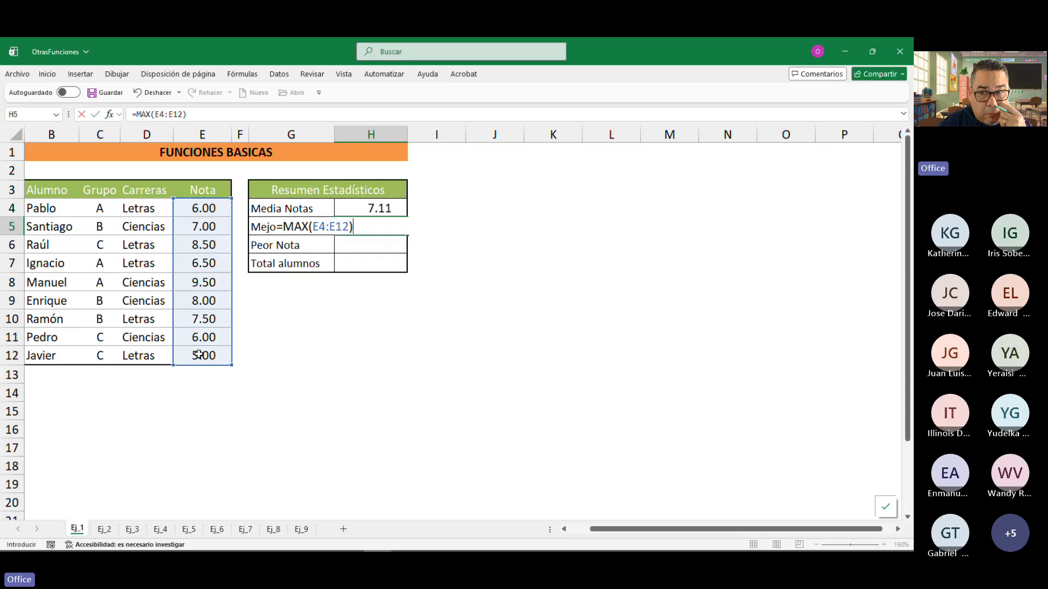
left_click(506, 130)
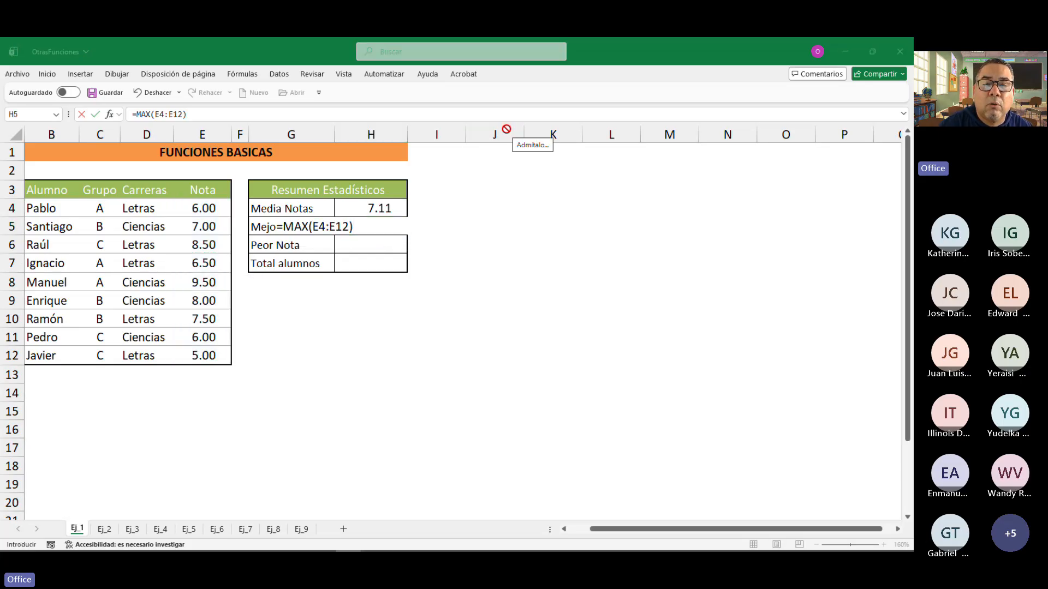
left_click(353, 227)
key("Return")
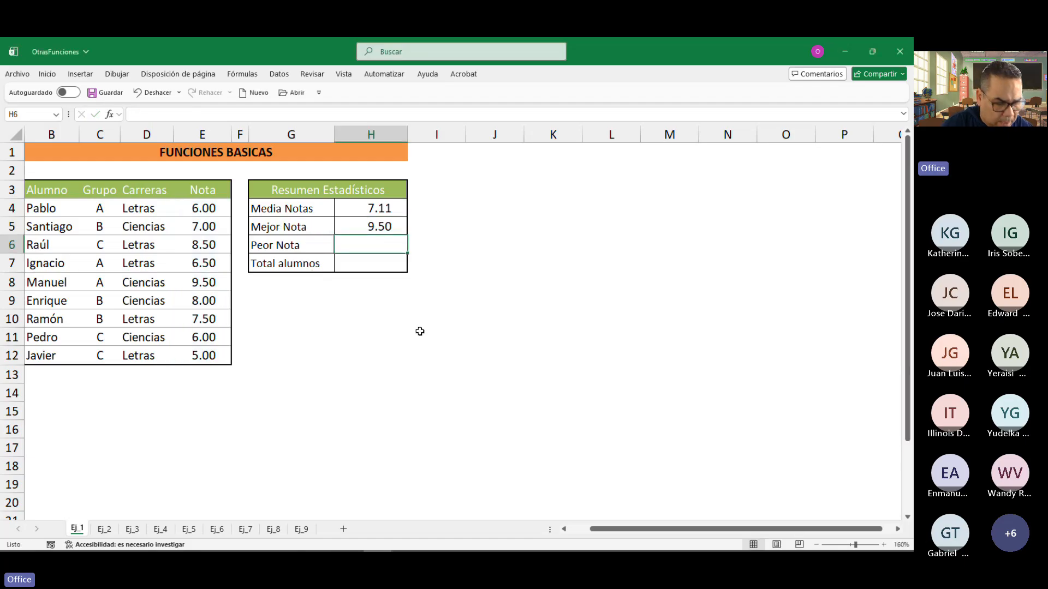
Calculate the Peor Nota value in H6 with MIN over the grades in E4:E12.
type("=min")
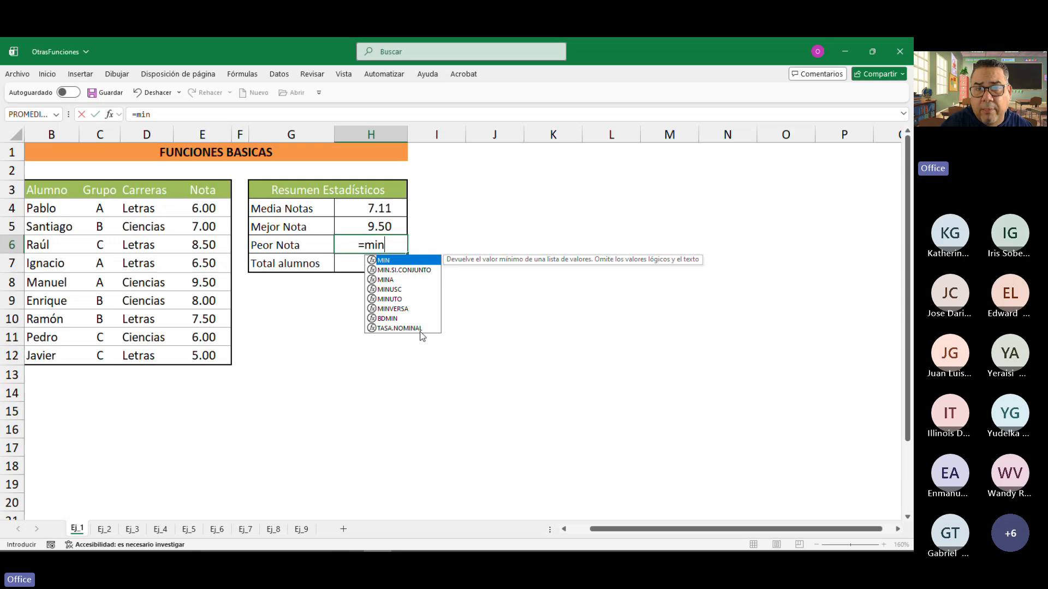
key("Tab")
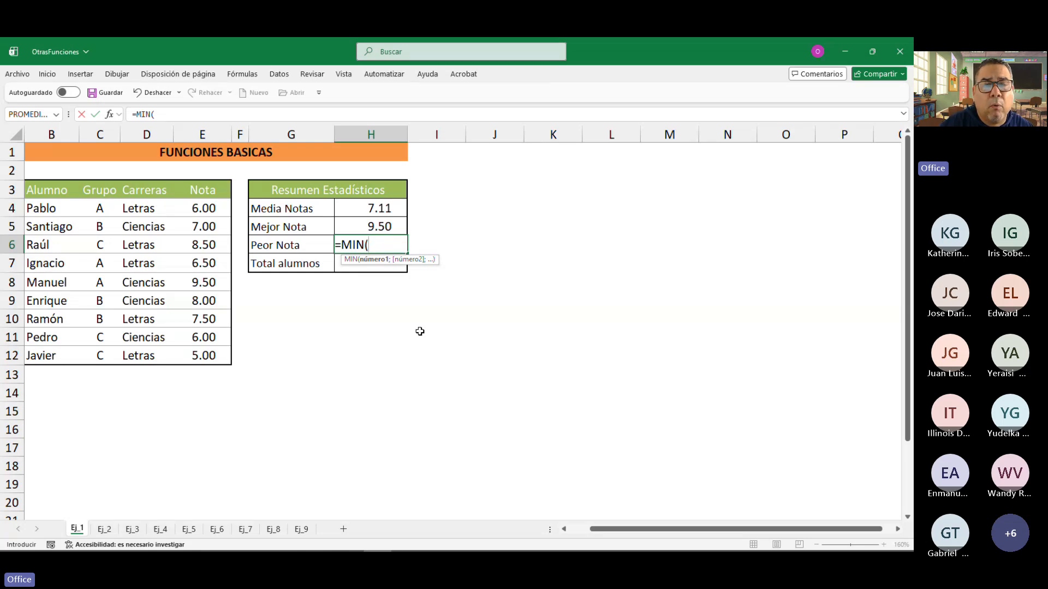
left_click_drag(204, 209, 211, 353)
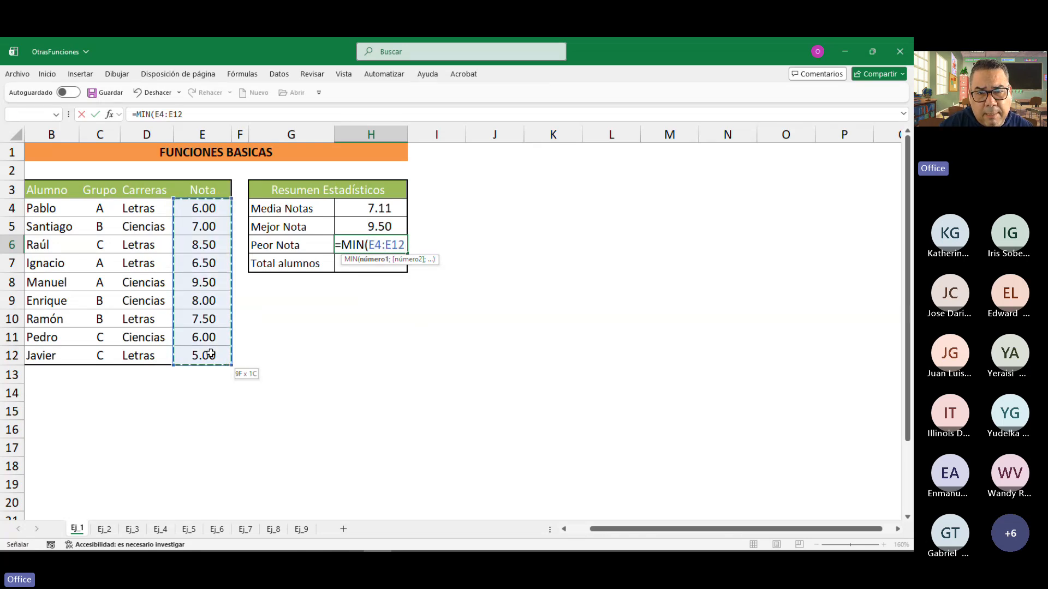
key("Return")
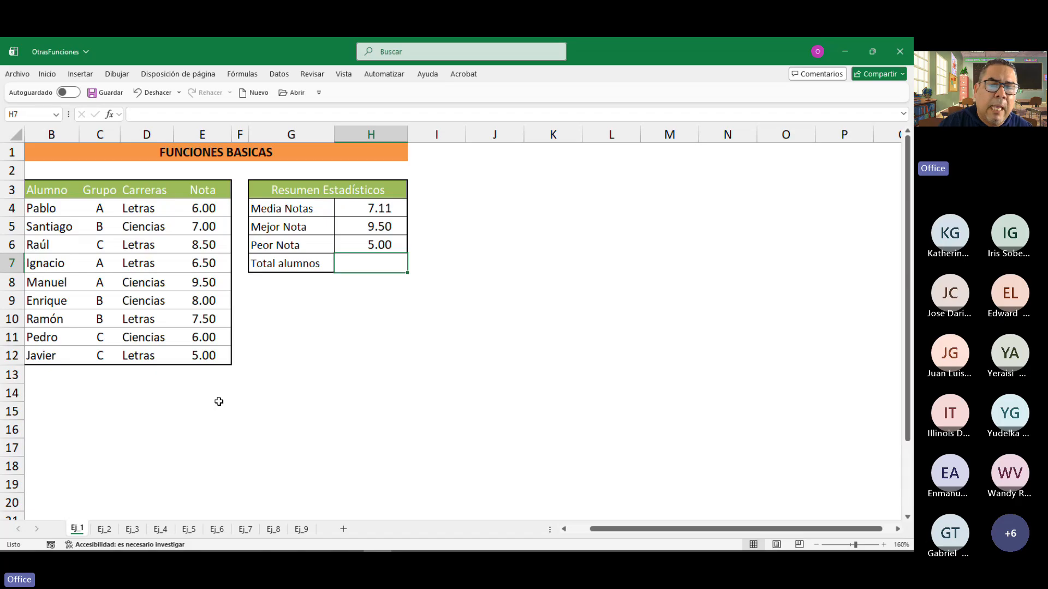
Enter =CONTARA in the Total alumnos cell H7, without any arguments.
type("=")
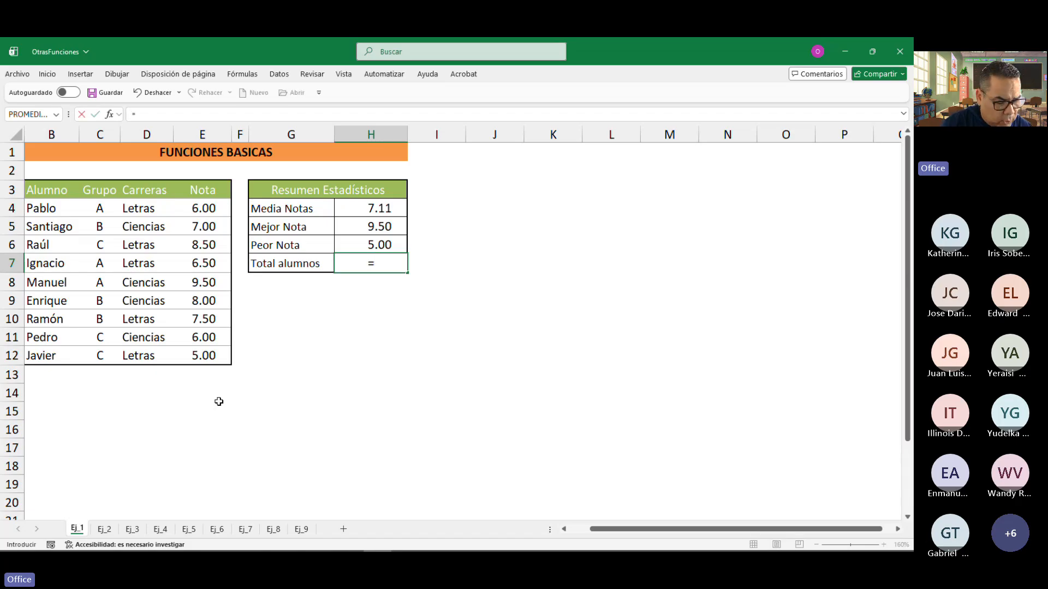
type("con")
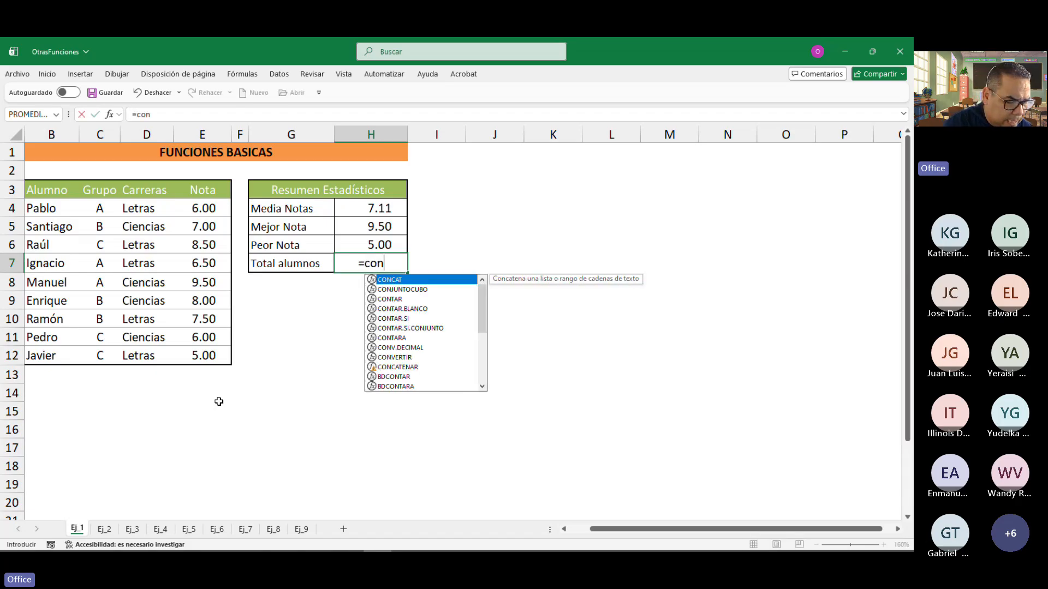
type("tar")
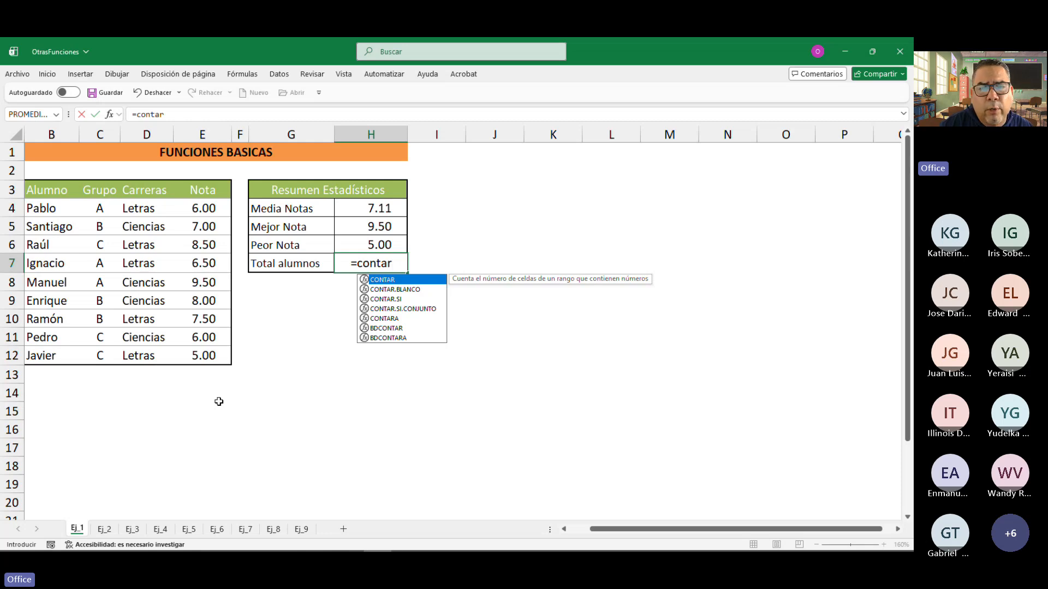
left_click(496, 140)
left_click(384, 265)
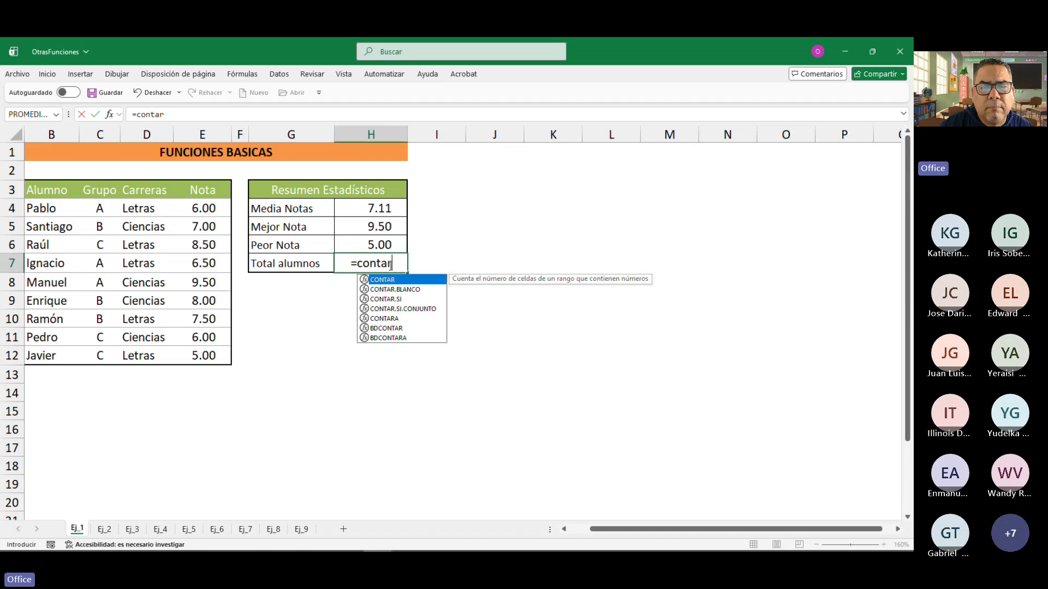
left_click_drag(387, 265, 393, 266)
left_click(395, 265)
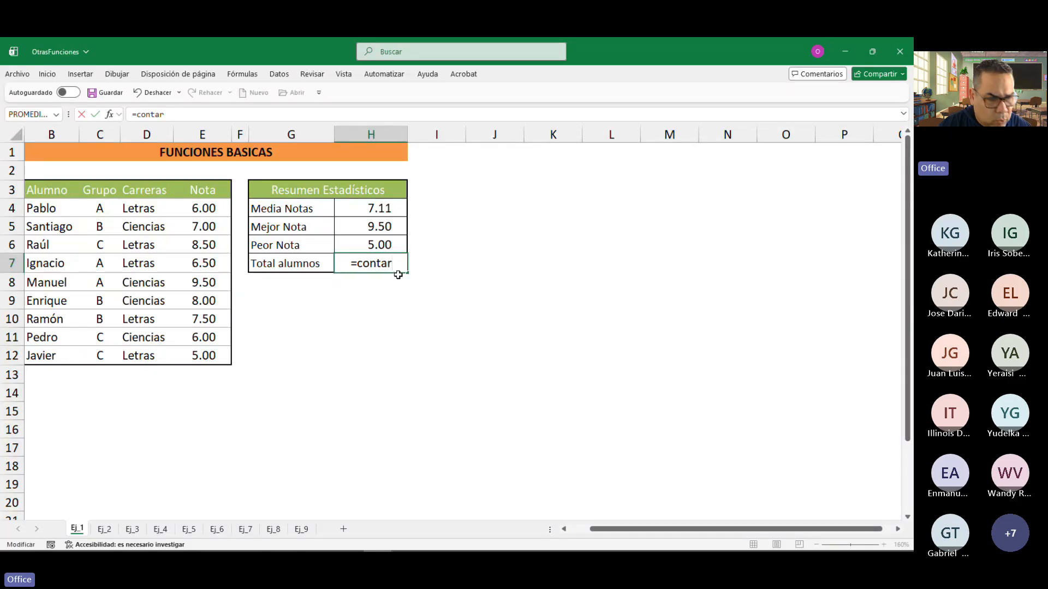
type("a")
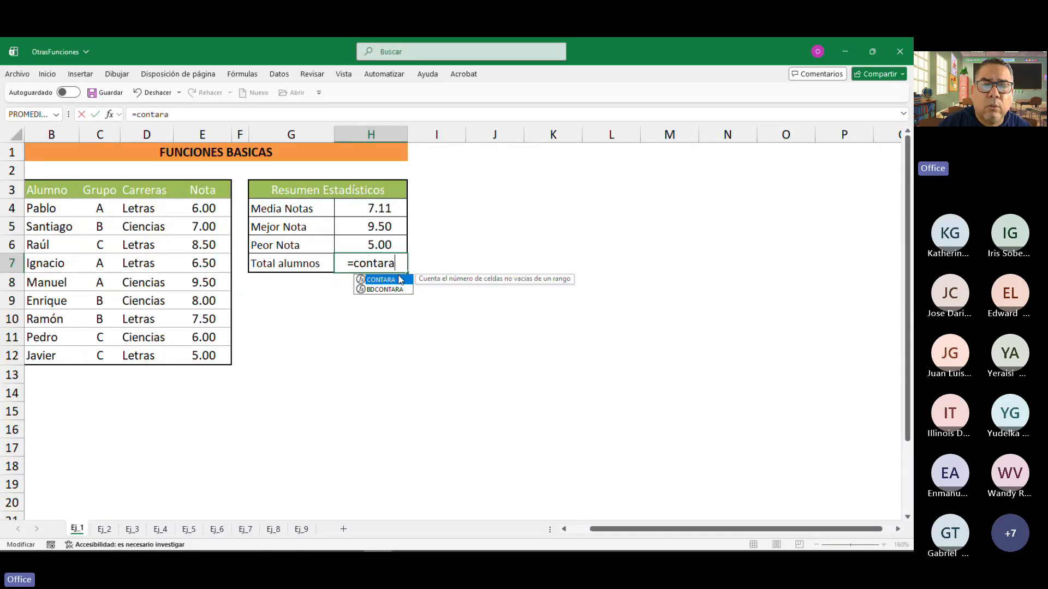
key("Escape")
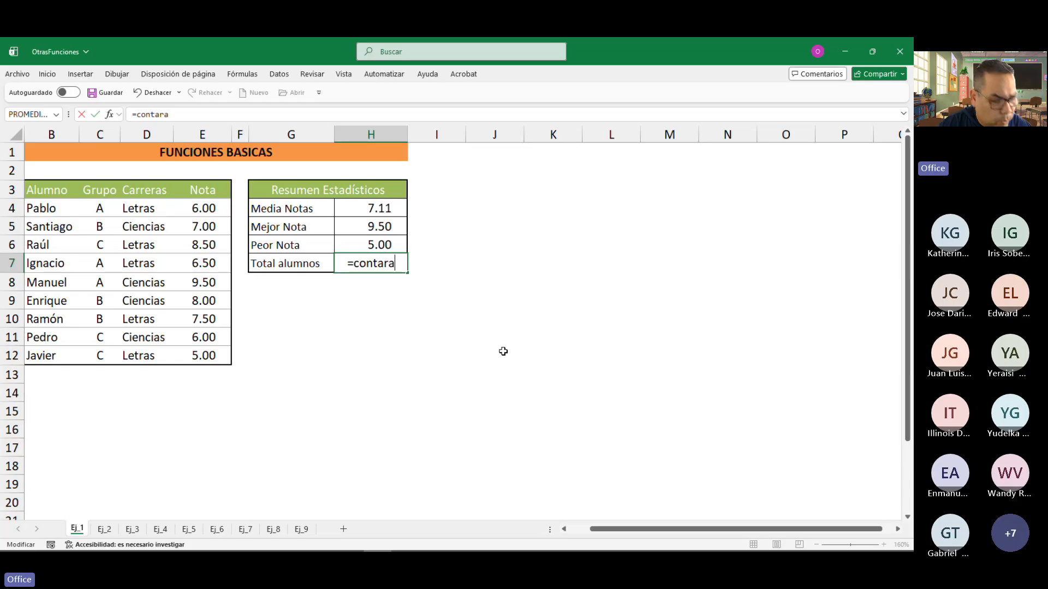
key("Tab")
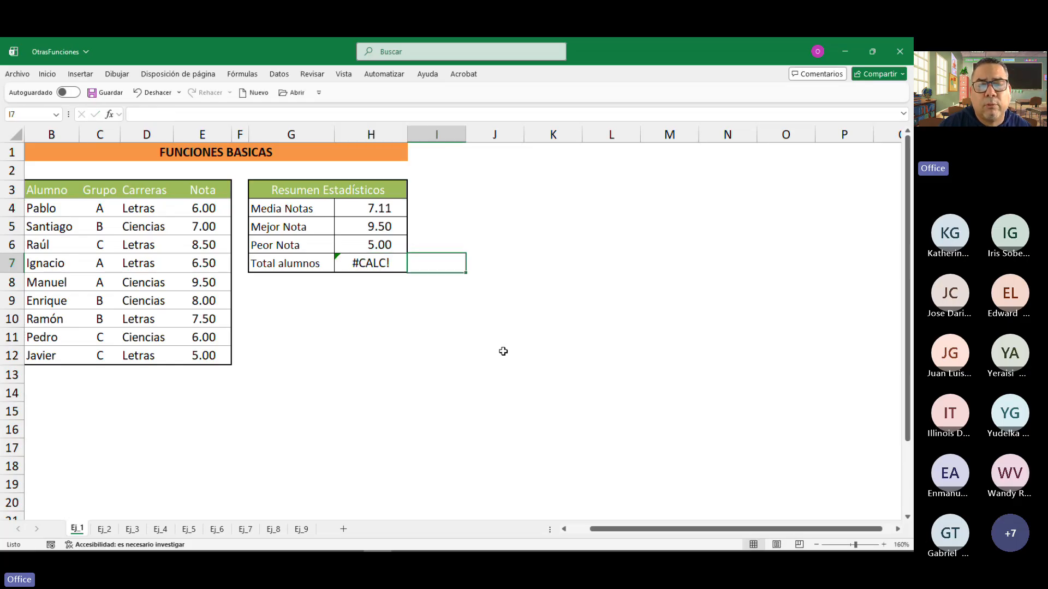
Complete the CONTARA formula in H7 so it counts the student names in B4:B12.
left_click(362, 263)
key("F2")
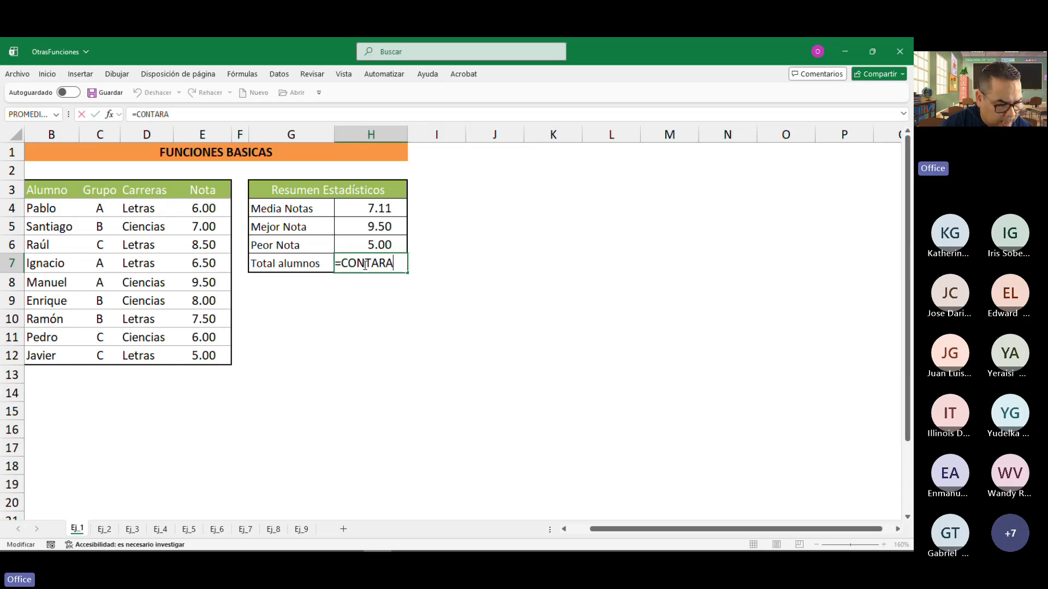
type("(")
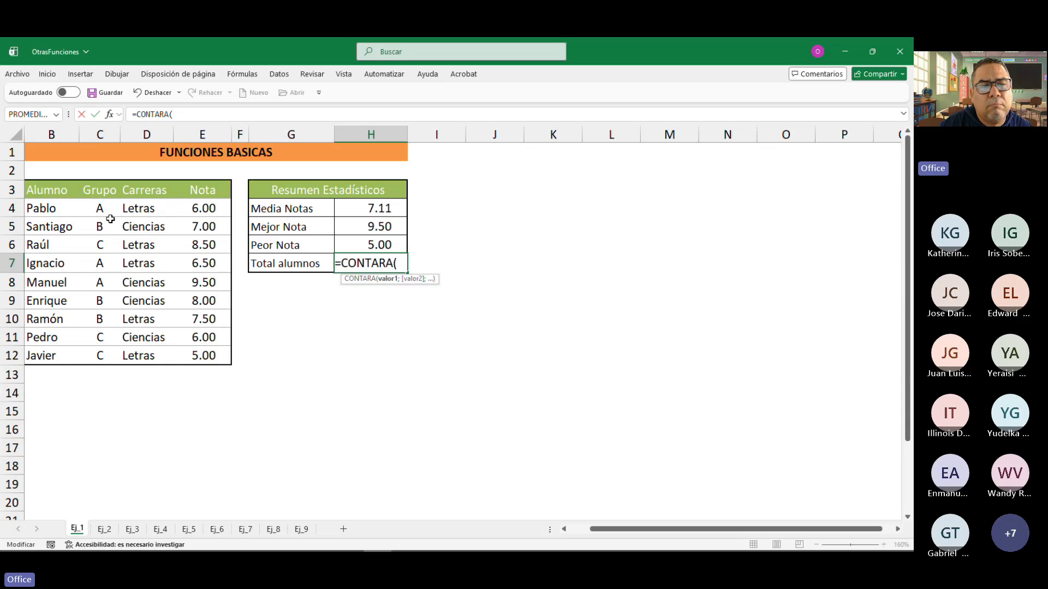
left_click_drag(52, 207, 64, 361)
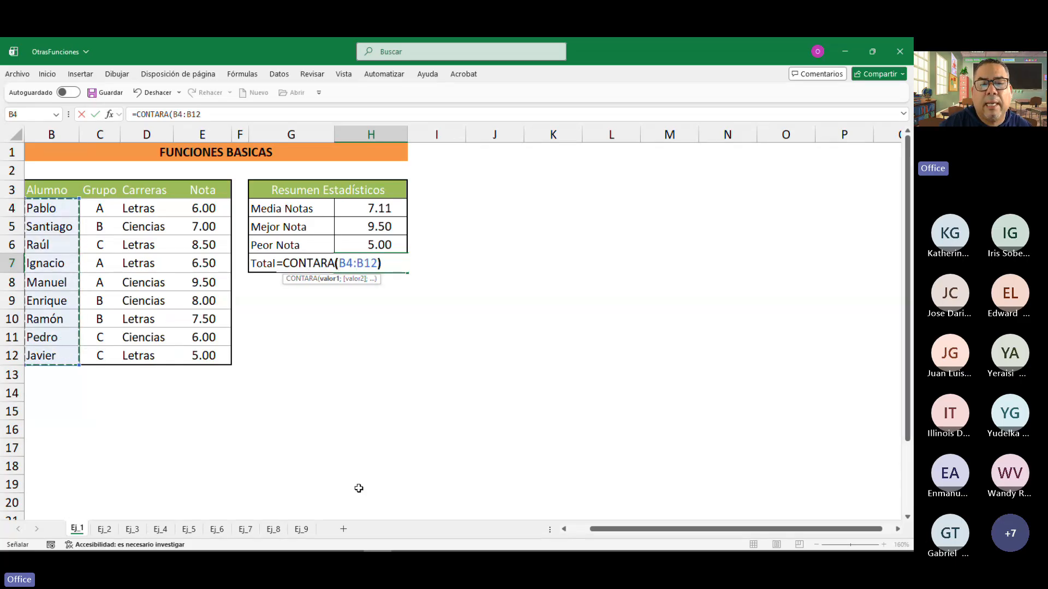
key("Return")
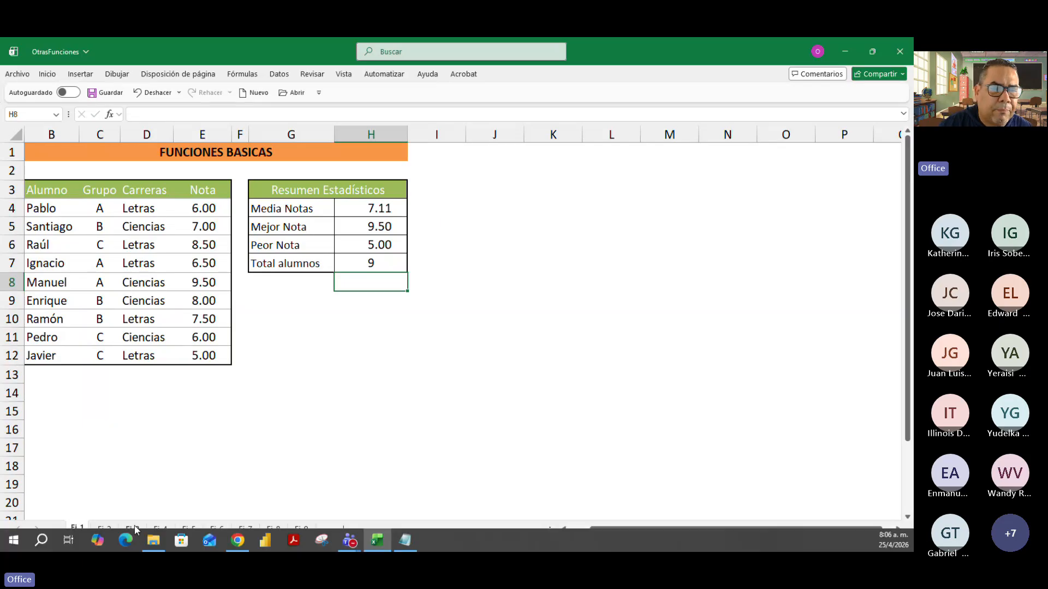
On sheet Ej_2, calculate the Letras average in G4 with PROMEDIO.SI using careers C4:C12, criterion F4 and grades D4:D12.
left_click(105, 528)
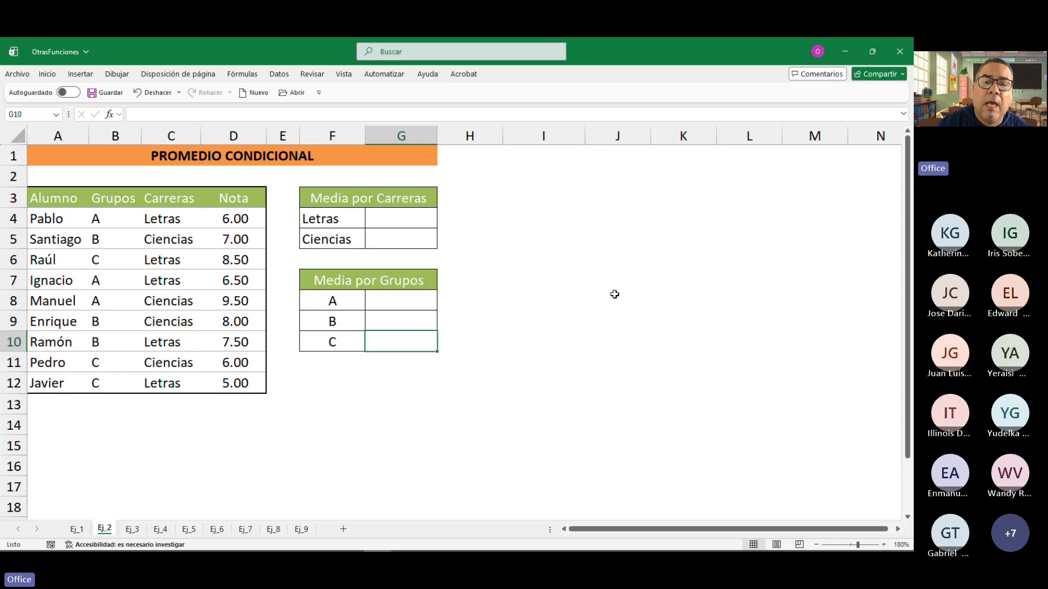
left_click(369, 215)
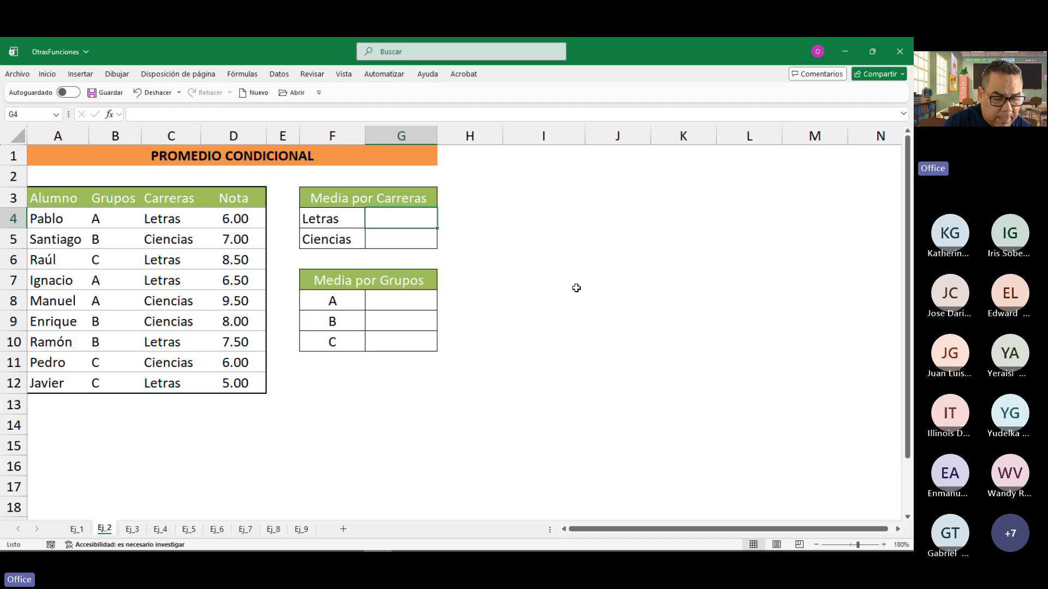
type("=")
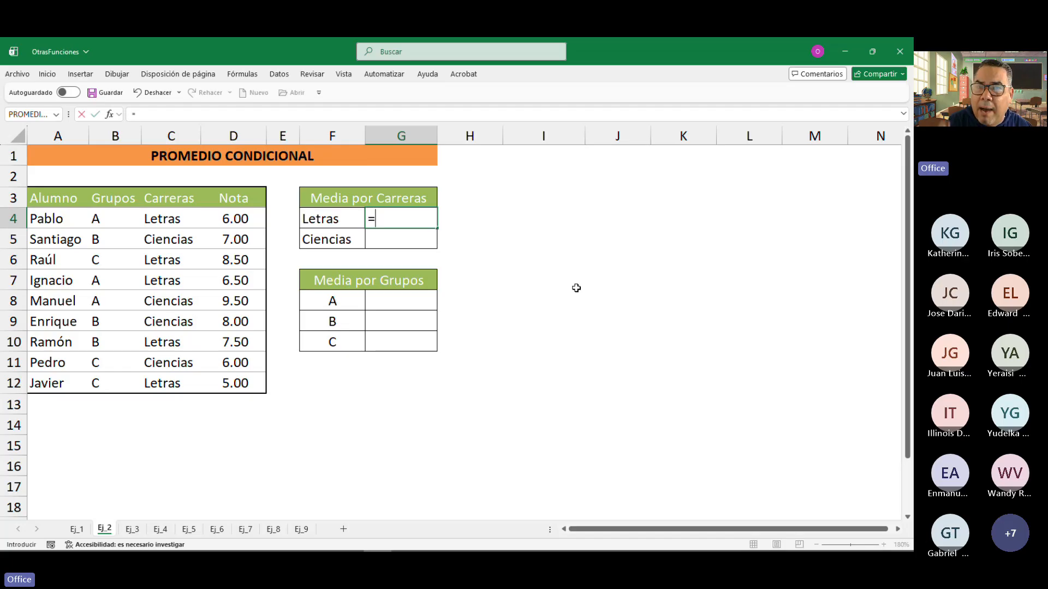
type("PROM")
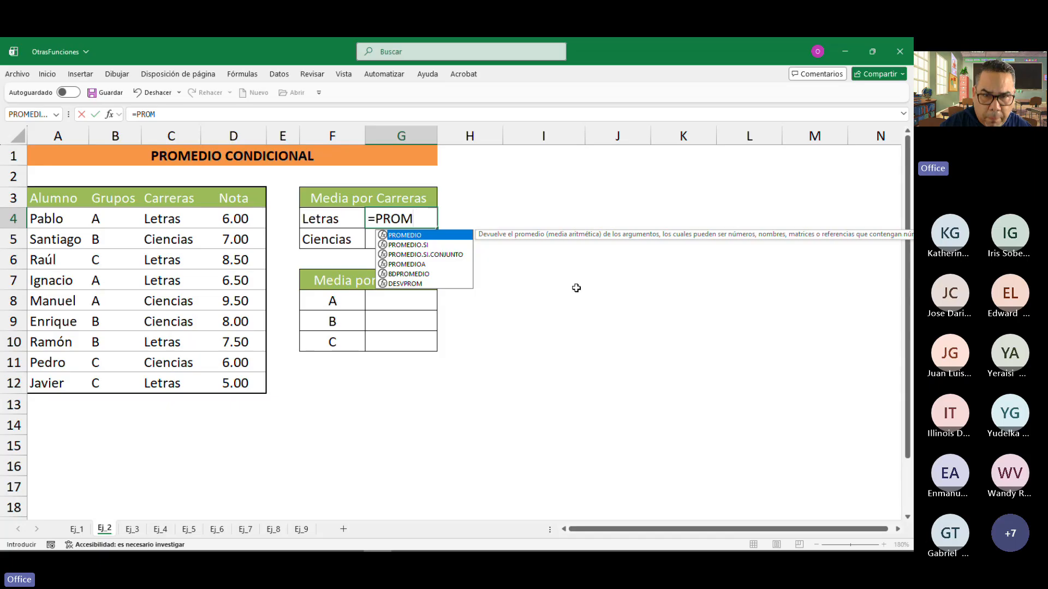
key("Down")
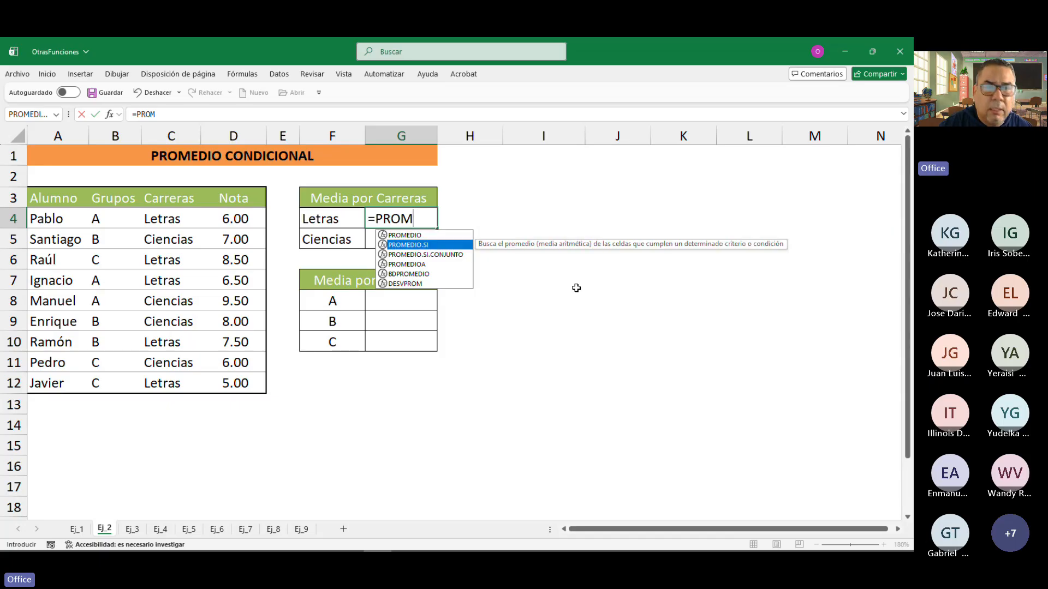
key("Tab")
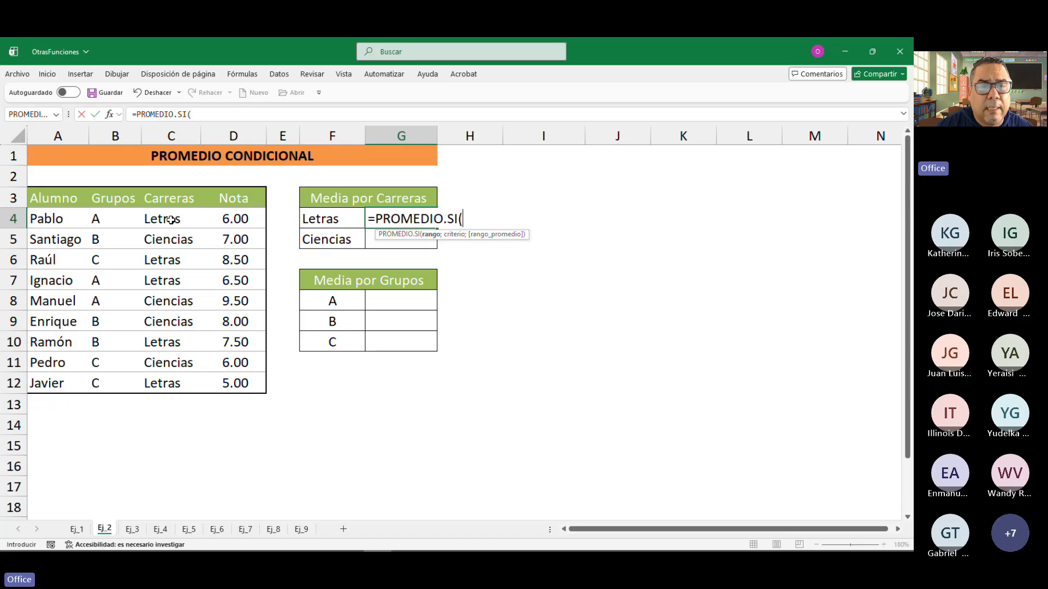
left_click_drag(165, 219, 156, 380)
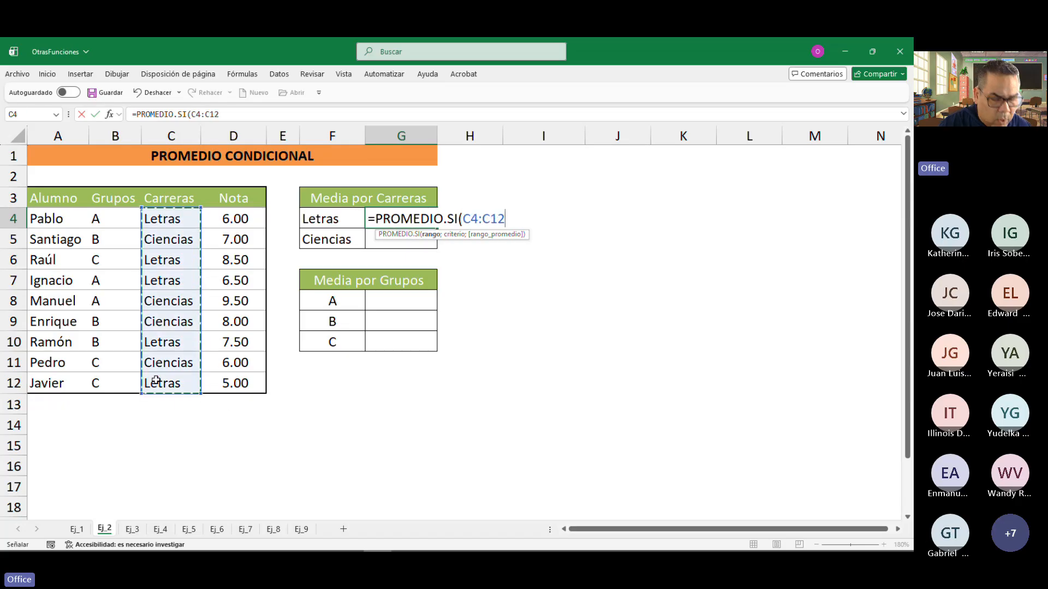
type(";")
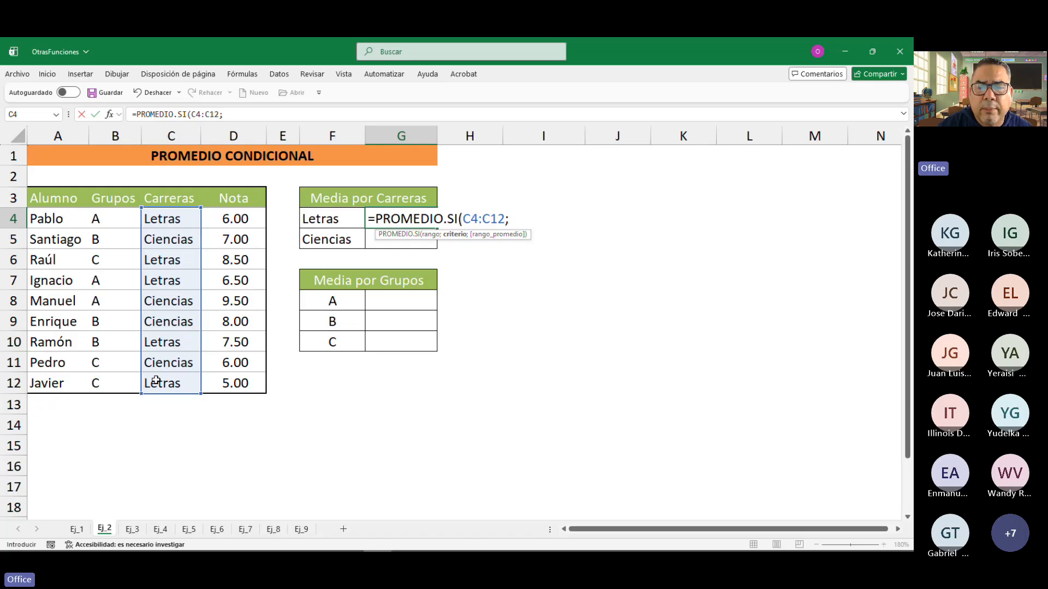
left_click(326, 219)
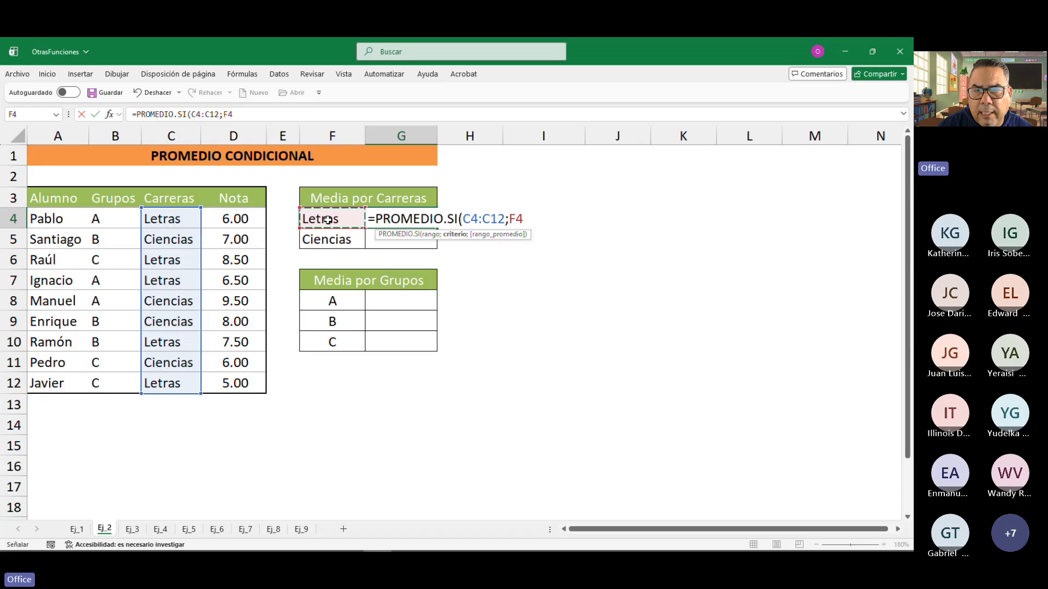
type(";")
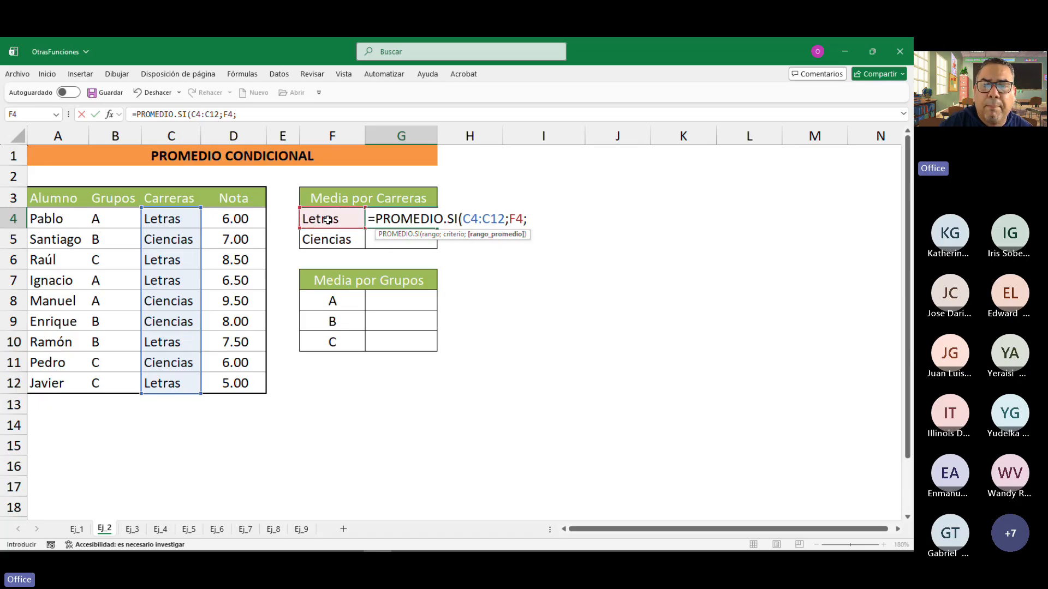
left_click_drag(240, 220, 237, 383)
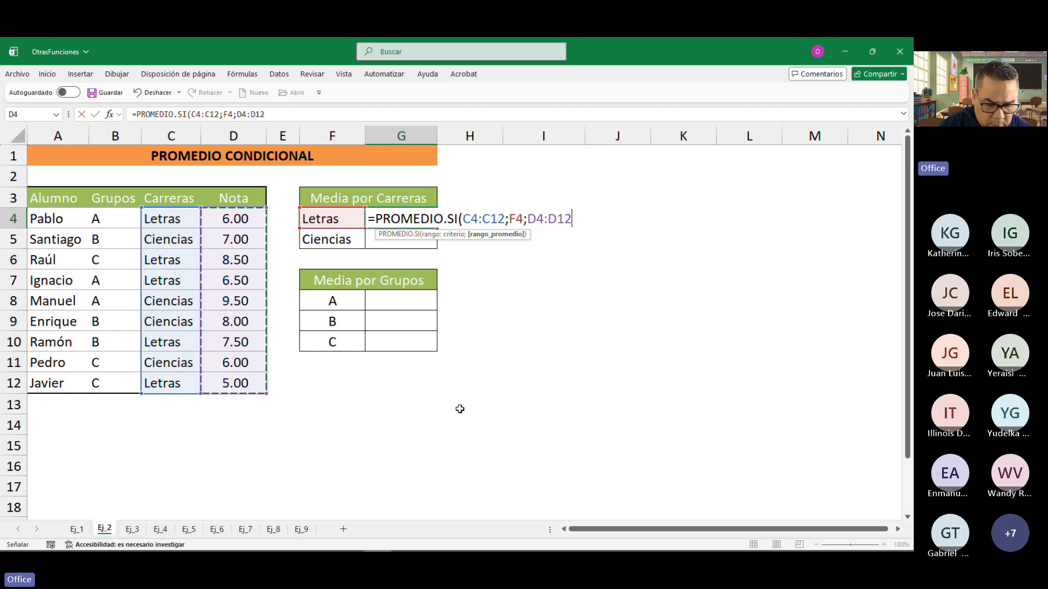
type(")")
key("Return")
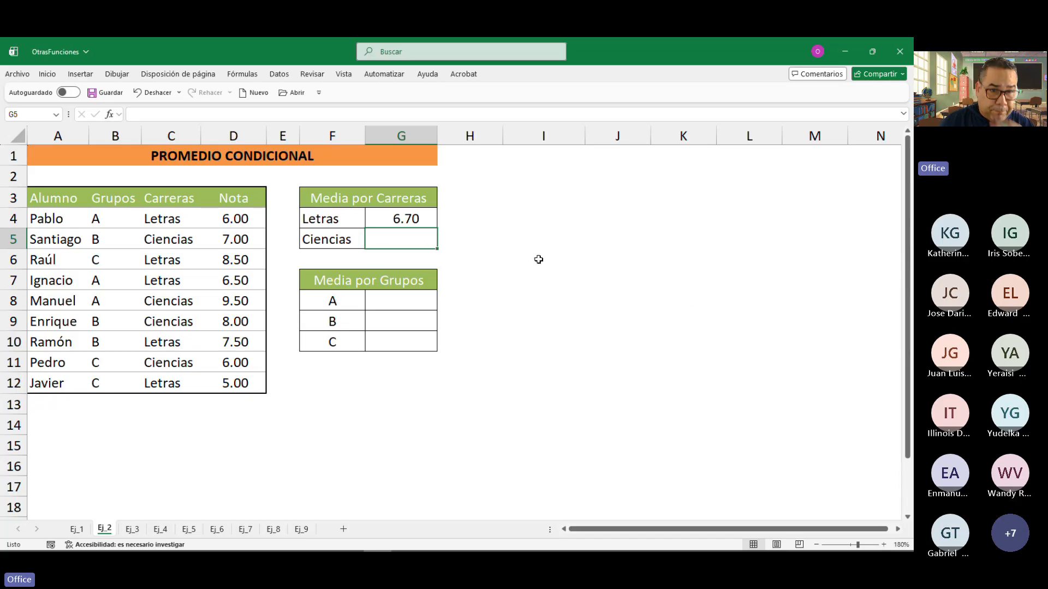
left_click(407, 219)
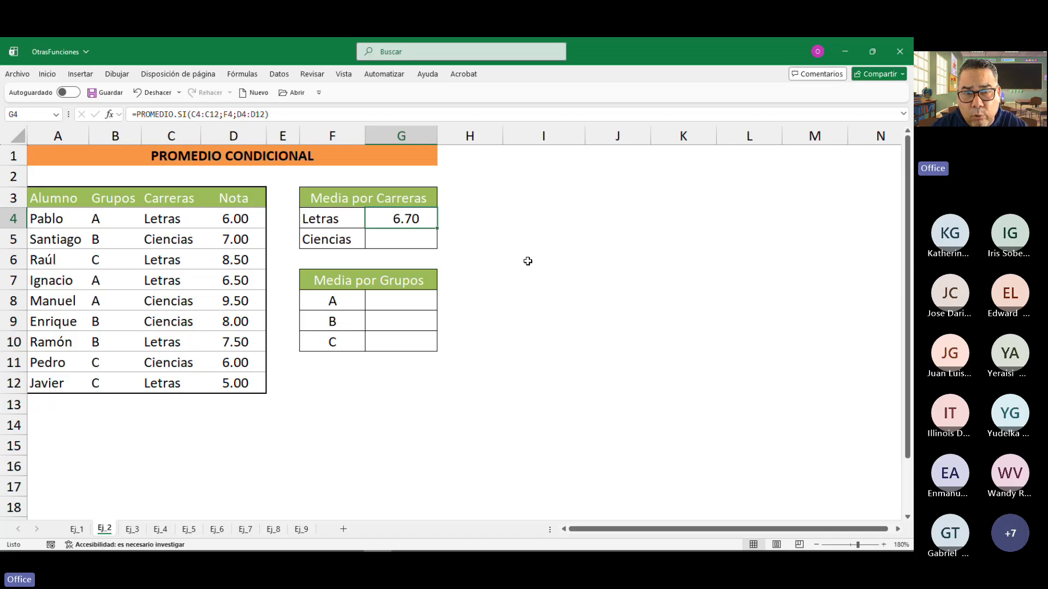
Write the note heading ABSOLUTOS in cell I4.
left_click(513, 222)
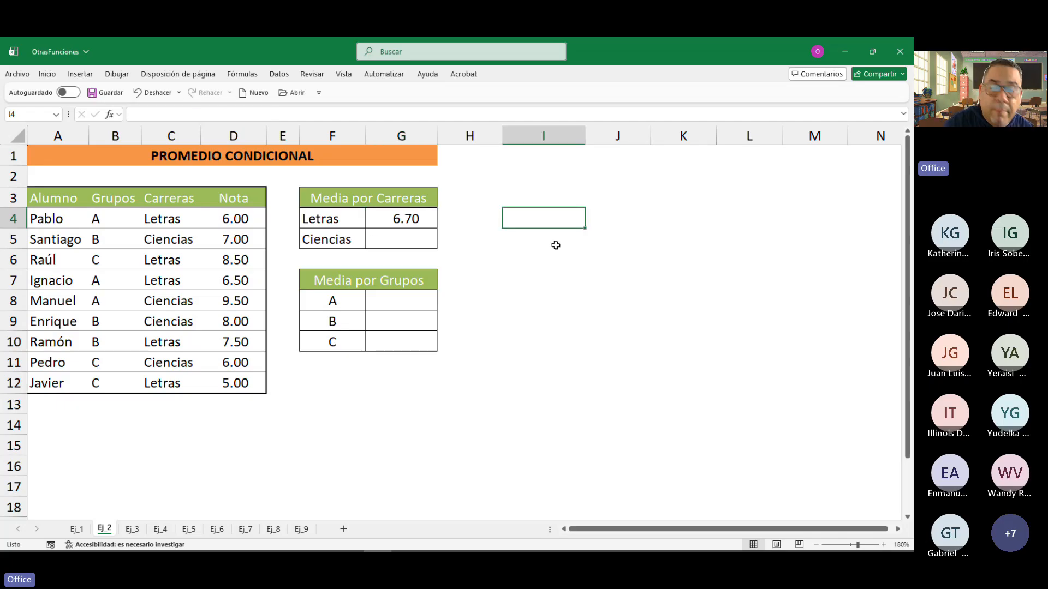
type("aBSO")
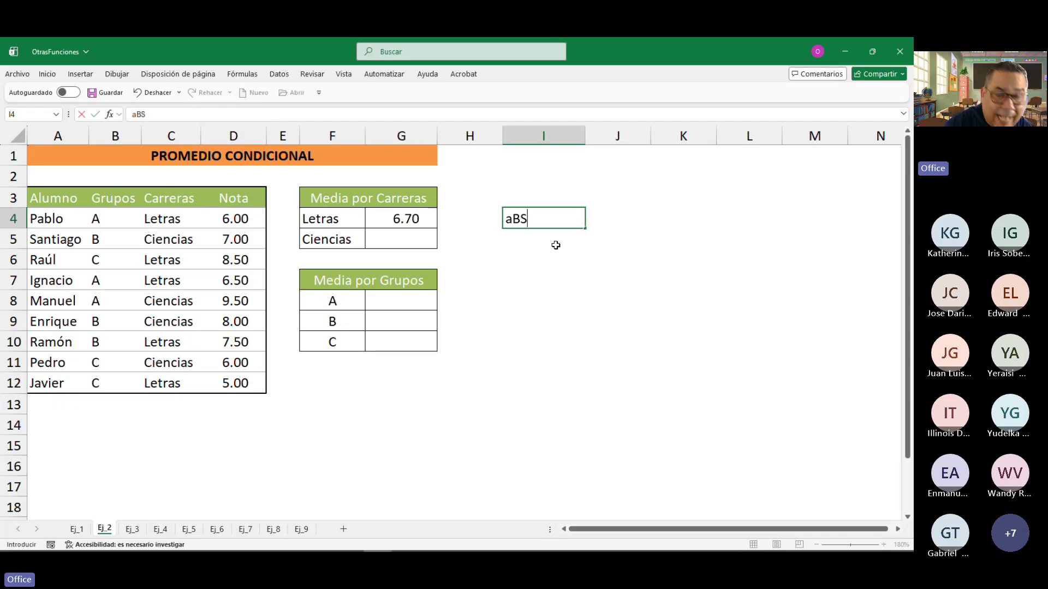
key("BackSpace")
key("BackSpace")
key("BackSpace")
key("BackSpace")
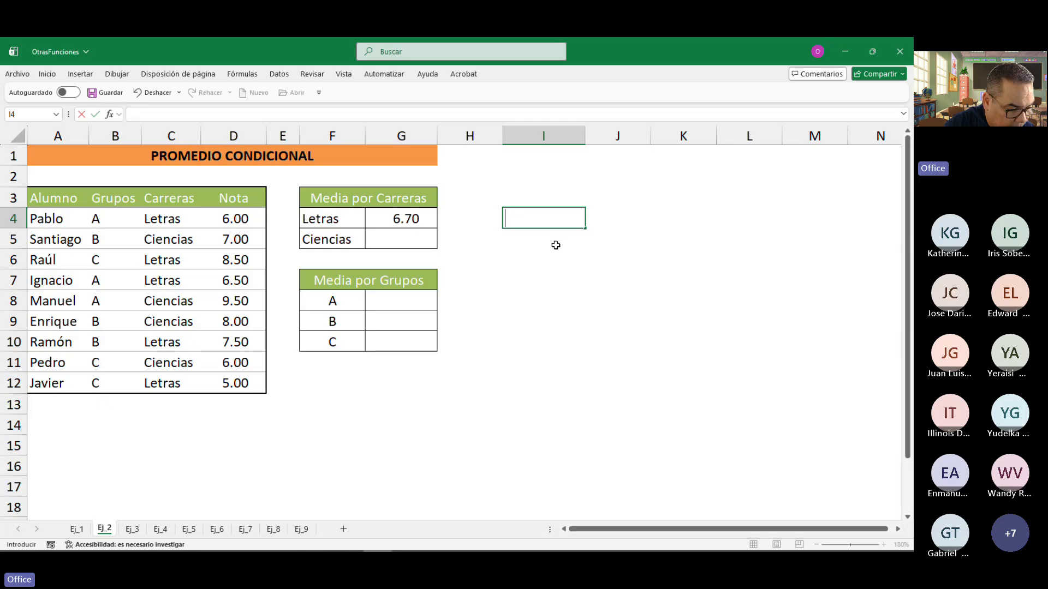
type("ABSOLUTOS")
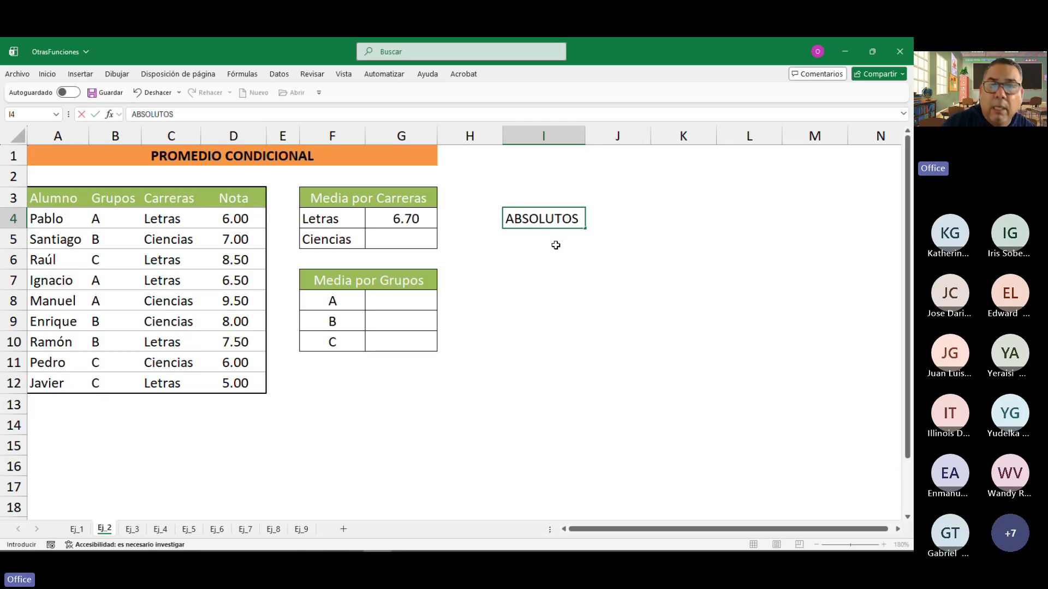
key("Return")
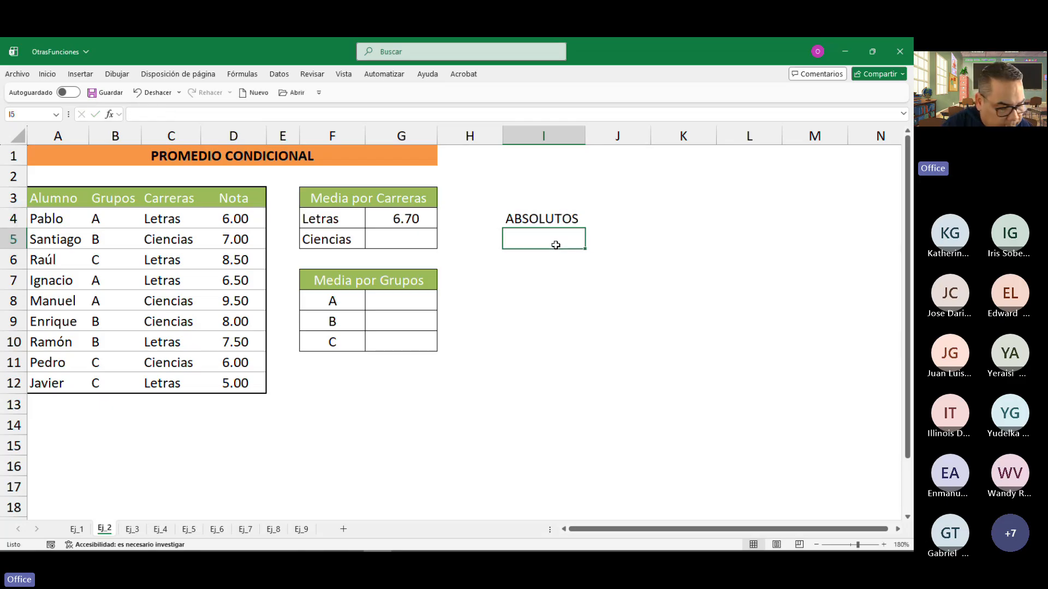
Add the notes F4 in I5 and $ in I6 beneath the ABSOLUTOS heading.
type("f")
key("BackSpace")
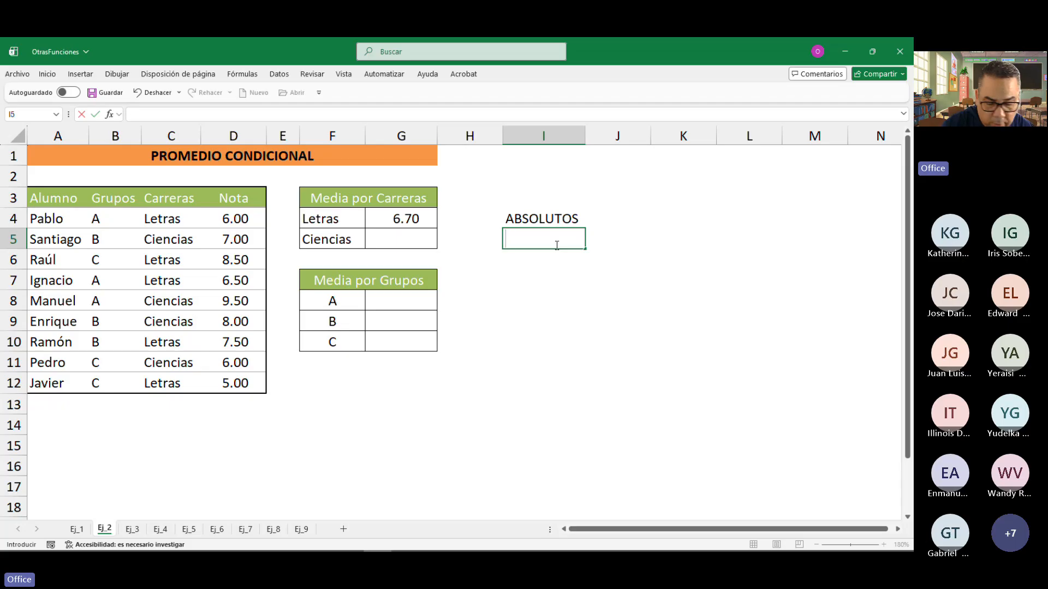
type("F4")
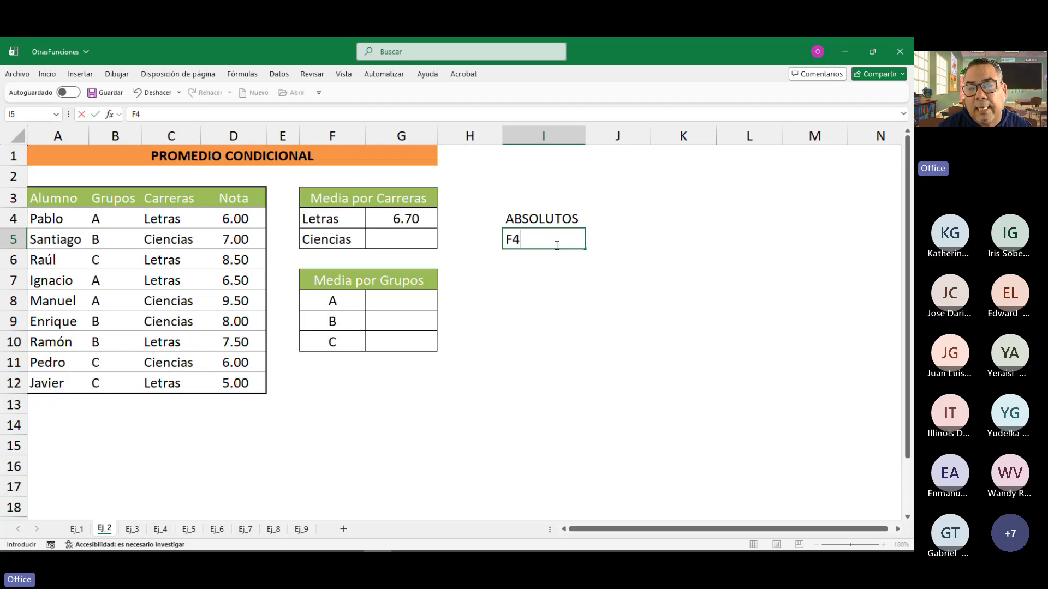
key("Return")
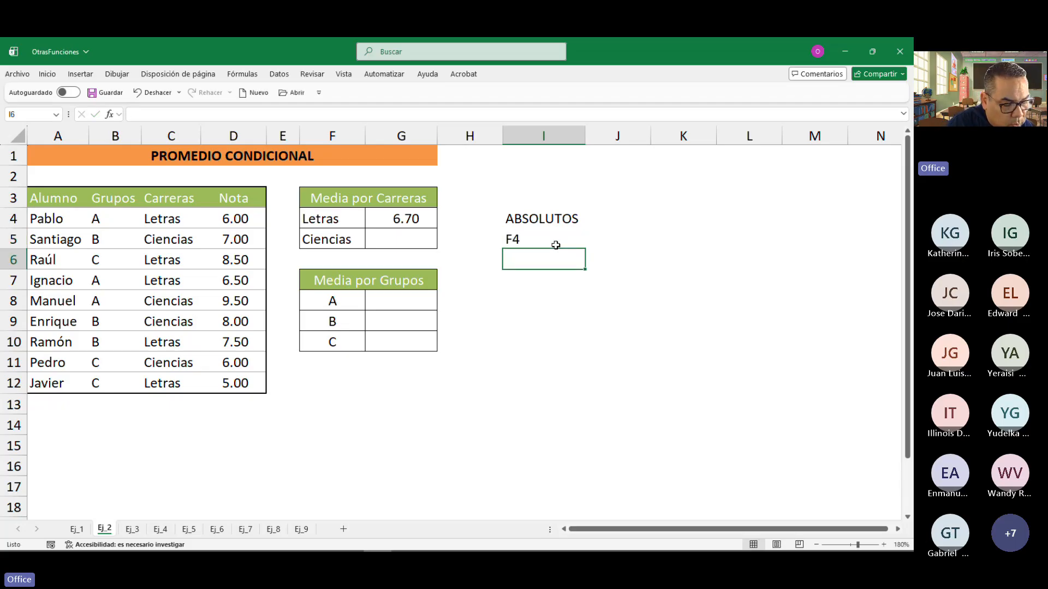
type("$")
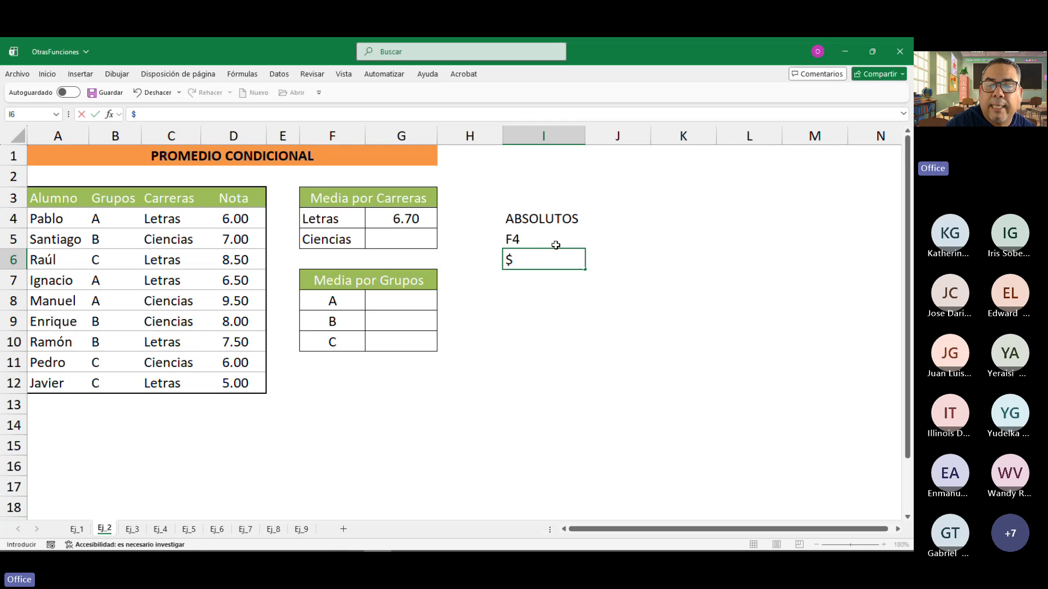
key("Return")
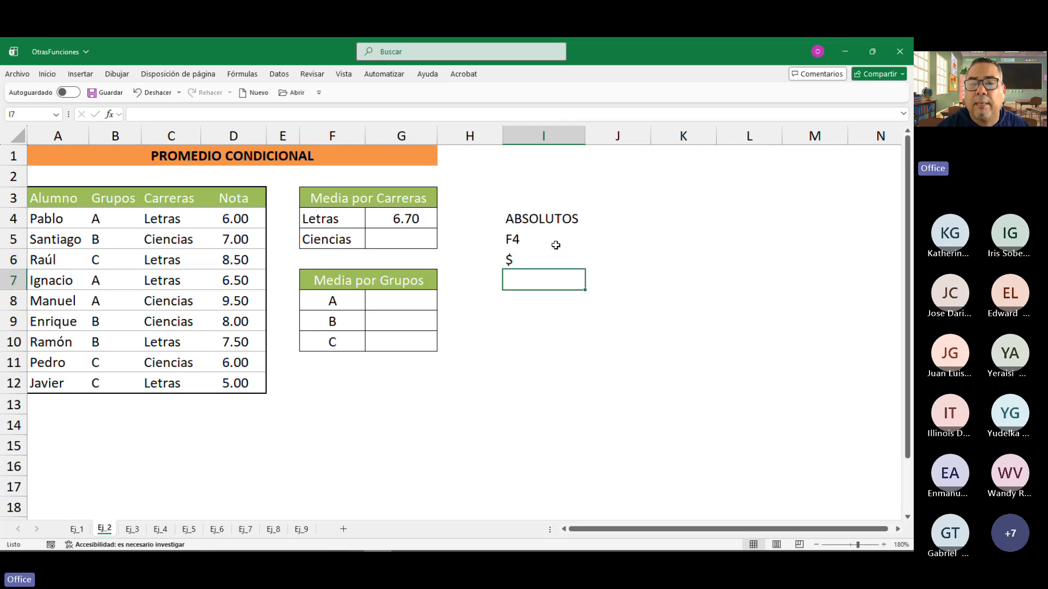
left_click(501, 131)
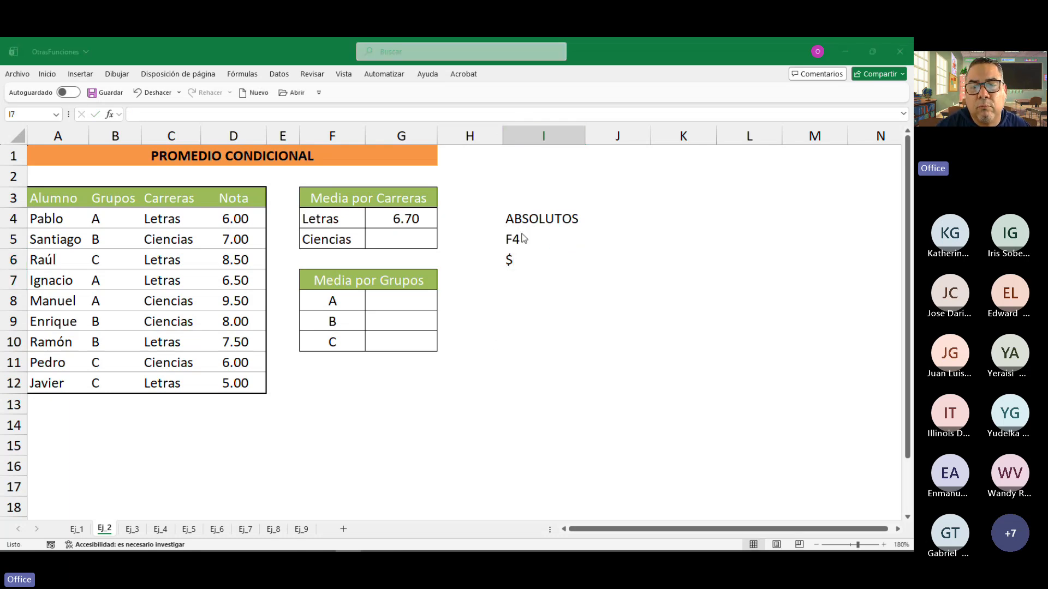
Fill the Letras average formula from G4 down to the Ciencias cell G5, then select G5.
left_click(381, 220)
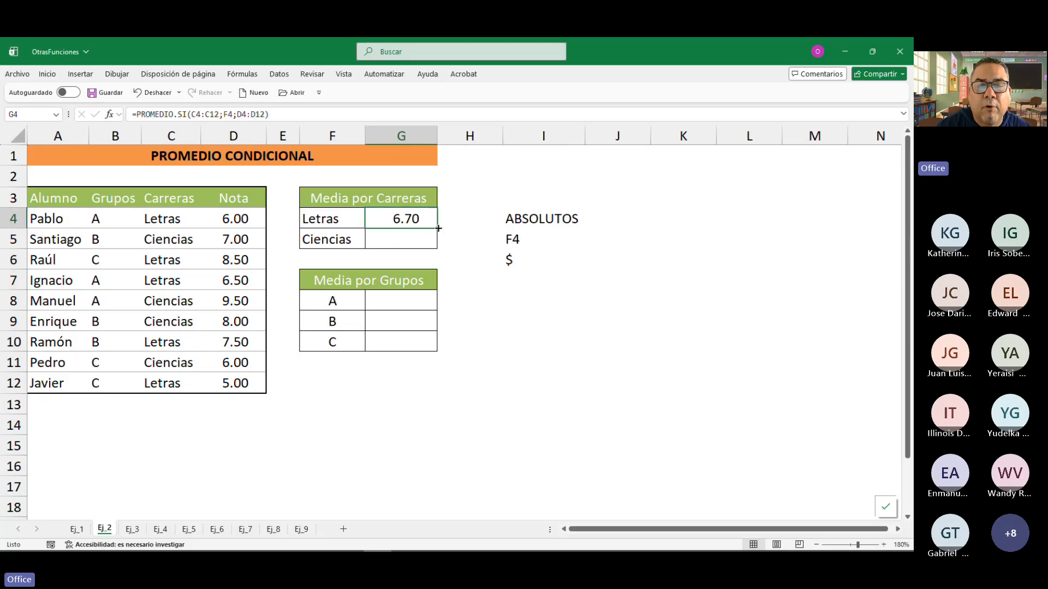
left_click_drag(437, 229, 440, 242)
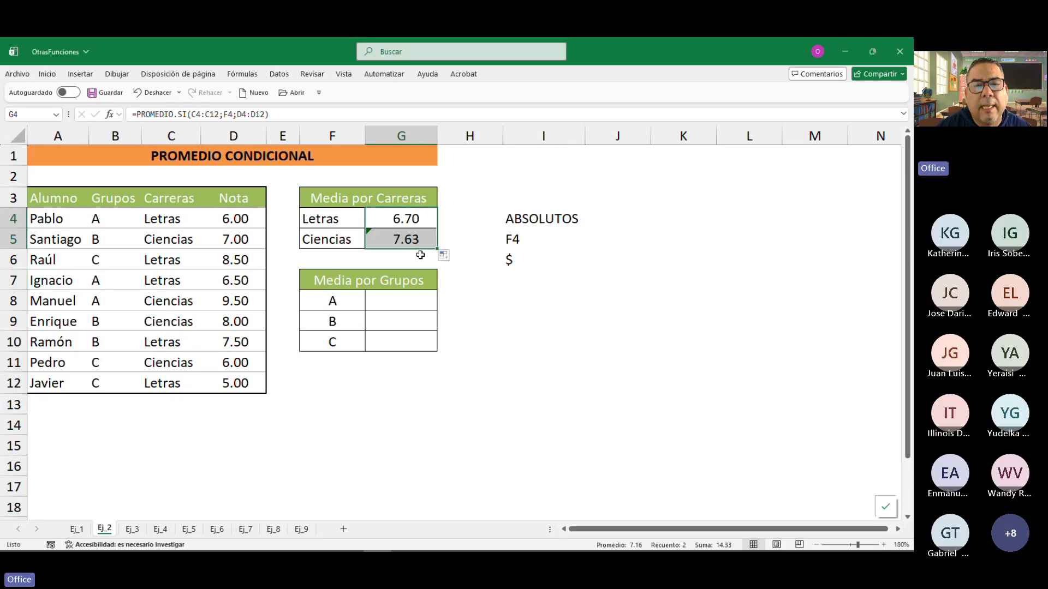
left_click(381, 242)
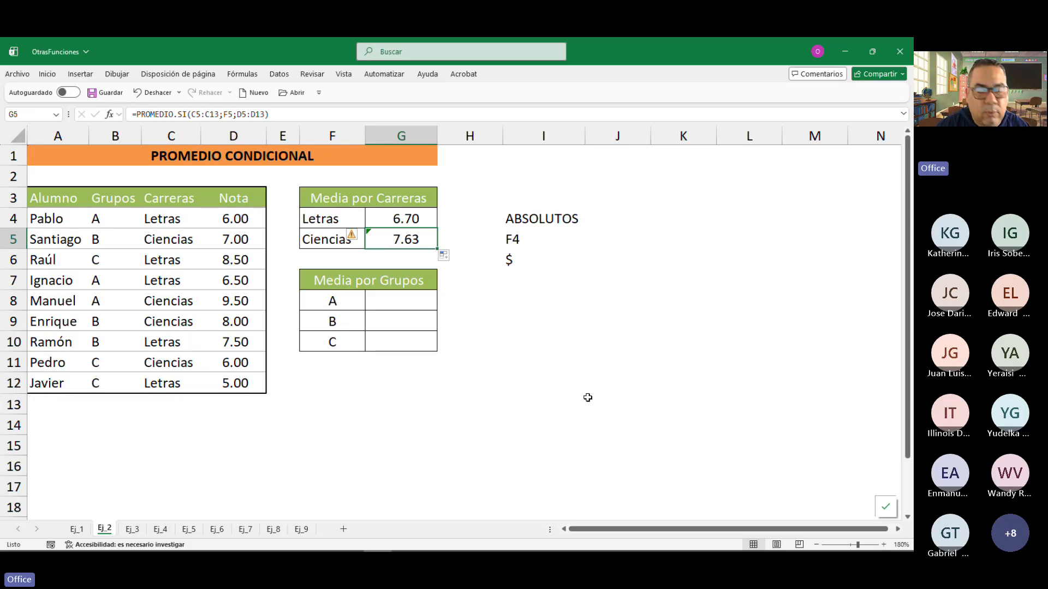
Add the note F2 in cell I7 below the $ note.
left_click(528, 284)
type("F2")
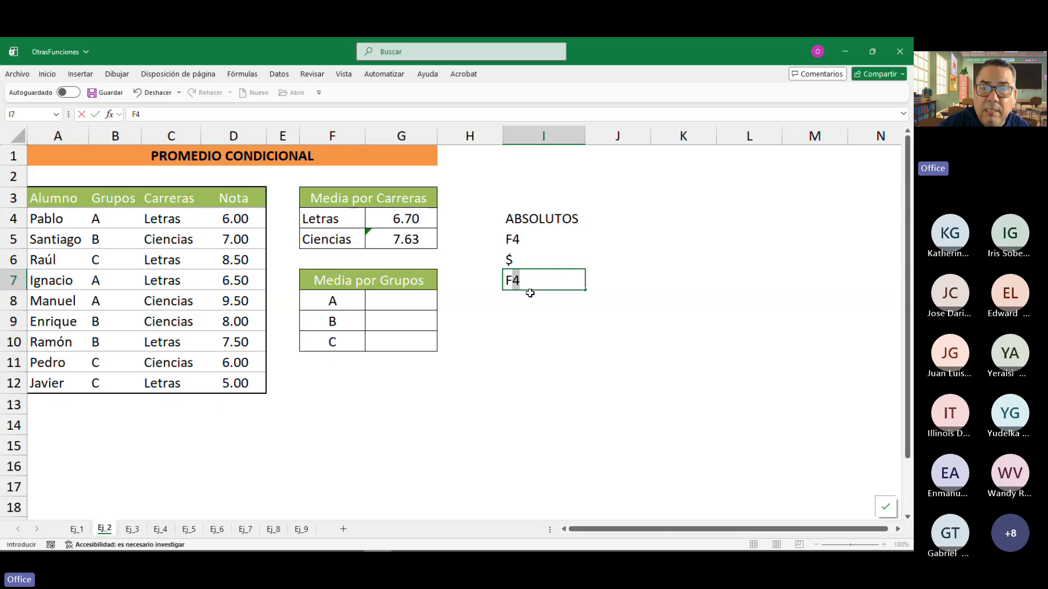
key("Return")
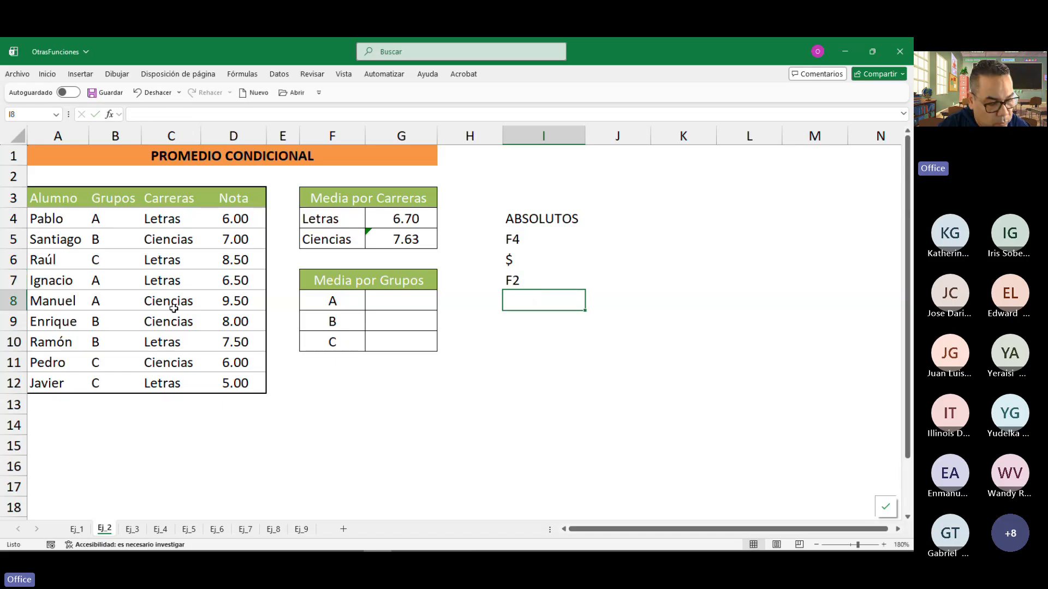
Examine the cell ranges referenced by the copied Ciencias average formula in G5.
key("Up")
key("Up")
key("Up")
key("Left")
key("Left")
key("F2")
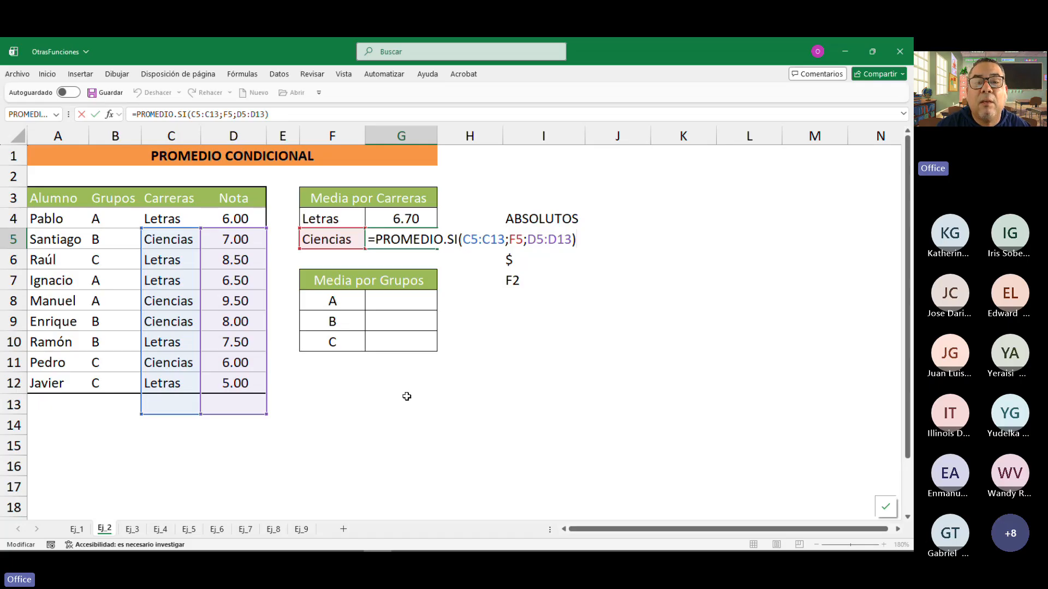
key("ctrl+Return")
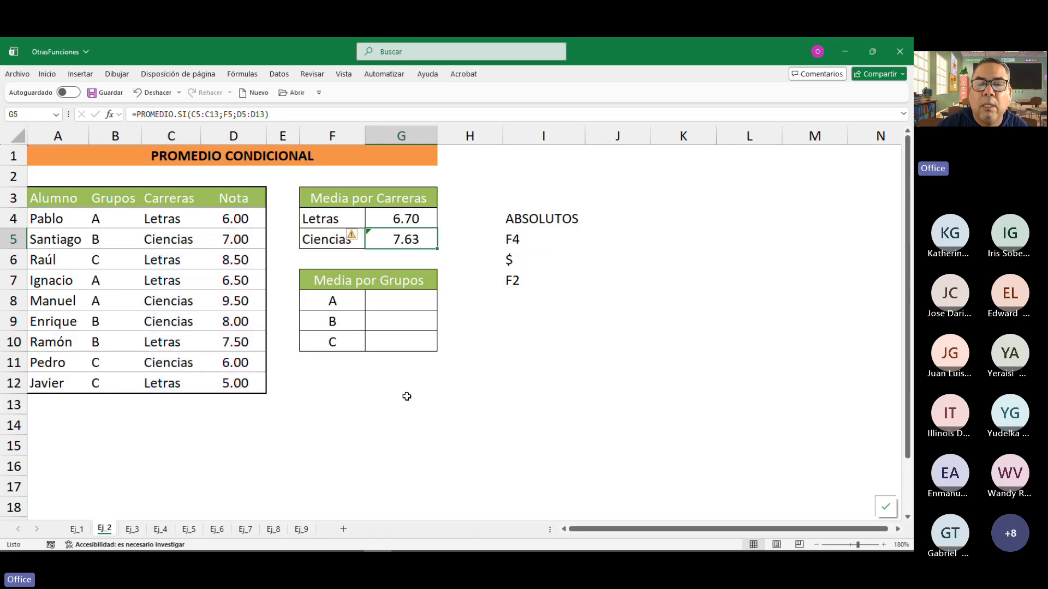
key("F2")
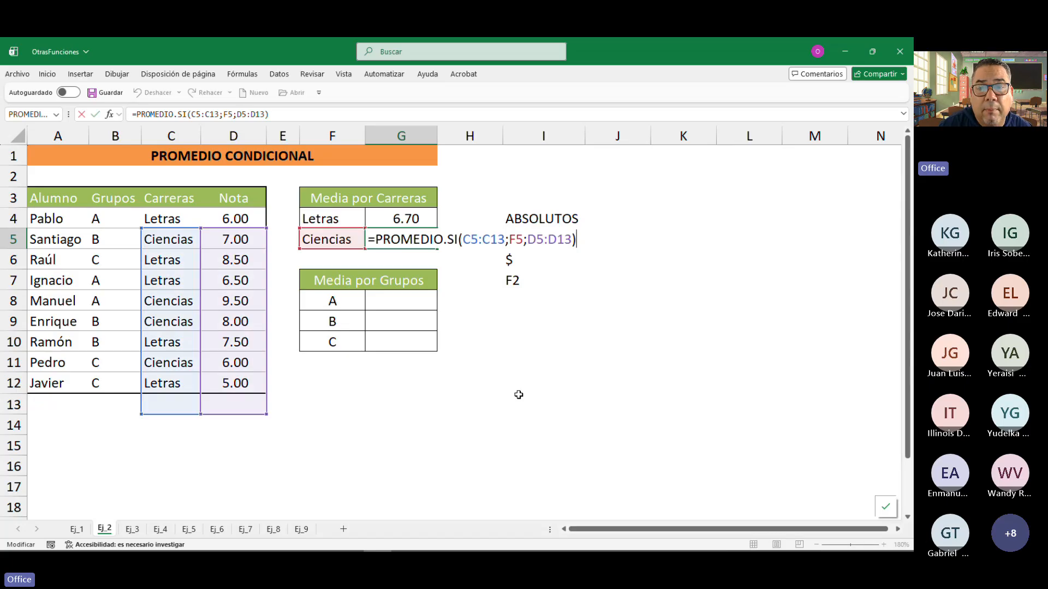
key("BackSpace")
key("BackSpace")
key("BackSpace")
key("BackSpace")
key("BackSpace")
key("BackSpace")
key("BackSpace")
key("BackSpace")
key("BackSpace")
key("BackSpace")
key("BackSpace")
key("BackSpace")
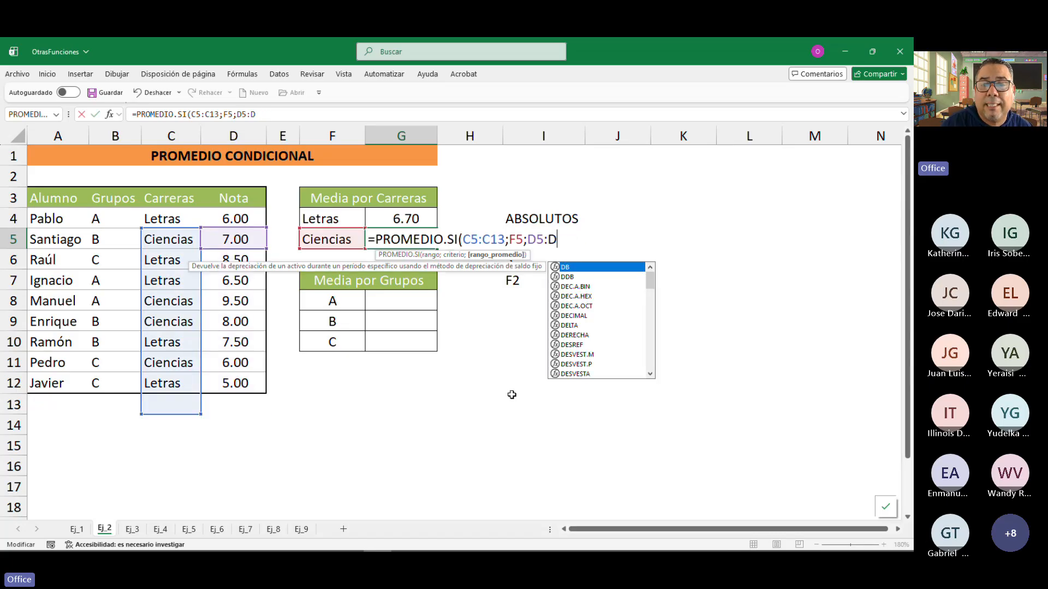
key("BackSpace")
key("BackSpace")
key("BackSpace")
key("BackSpace")
key("BackSpace")
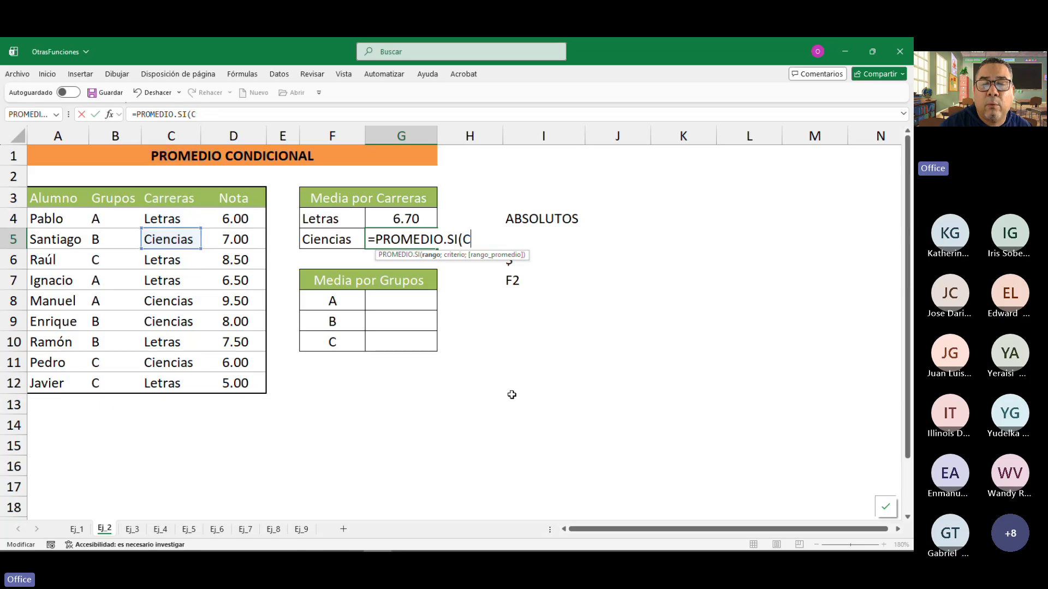
key("Escape")
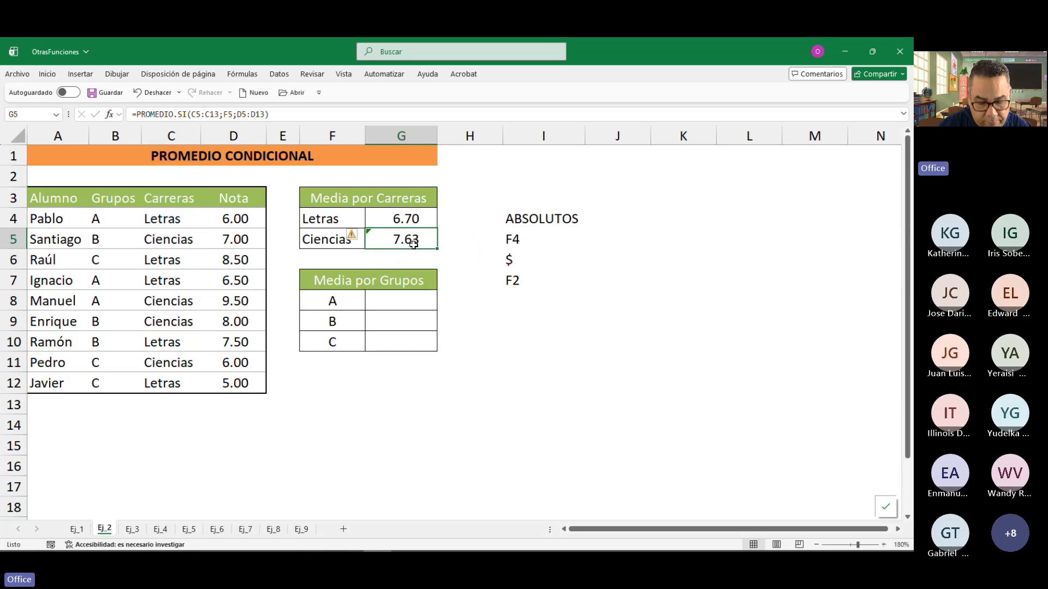
Clear the Ciencias average in G5 and make both ranges in the G4 formula absolute, as $C$4:$C$12 and $D$4:$D$12.
key("Delete")
left_click(408, 220)
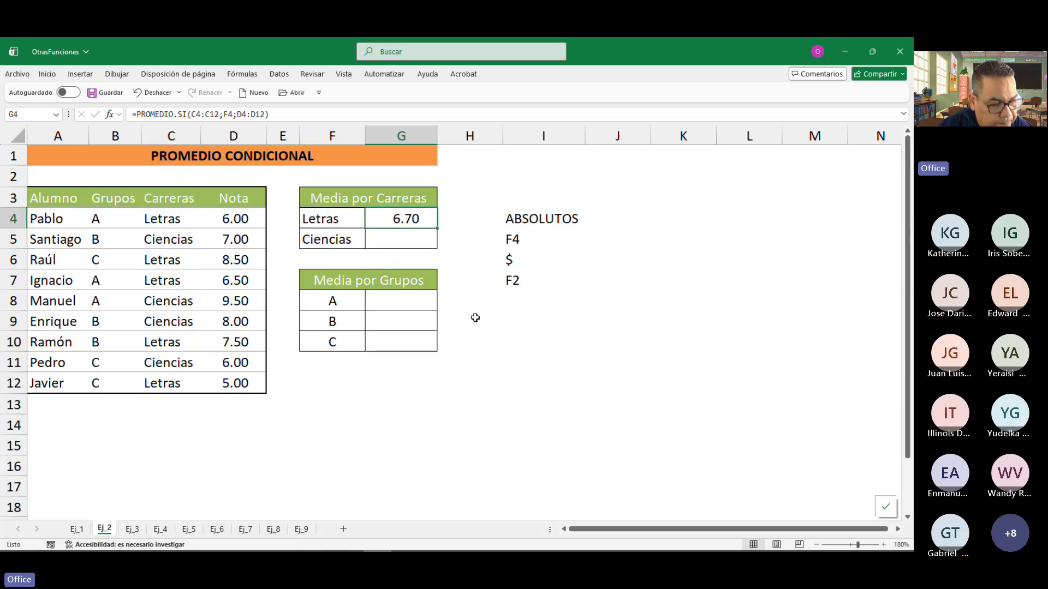
key("F2")
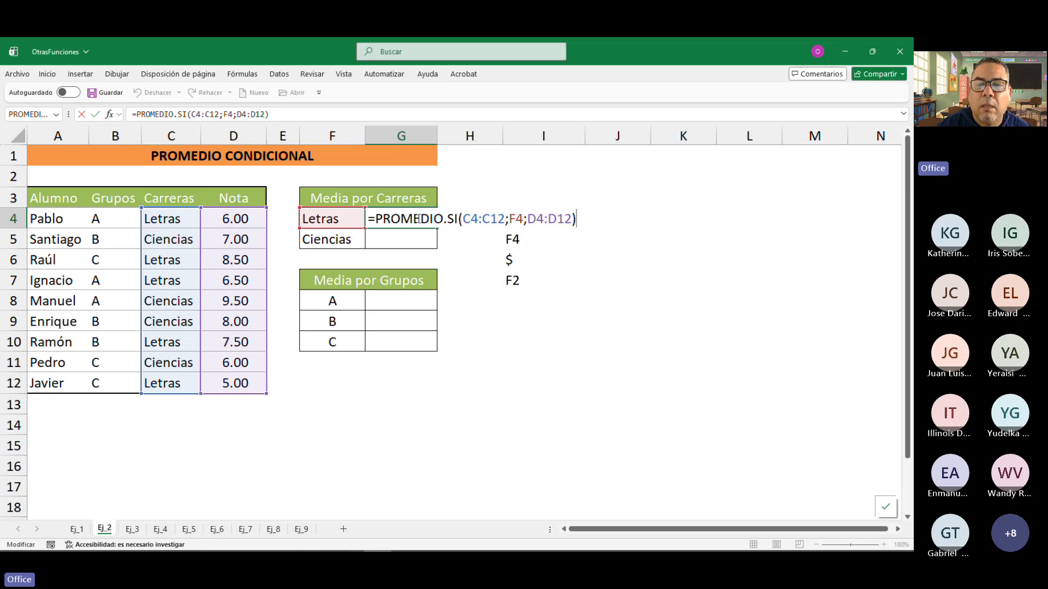
left_click_drag(465, 219, 504, 220)
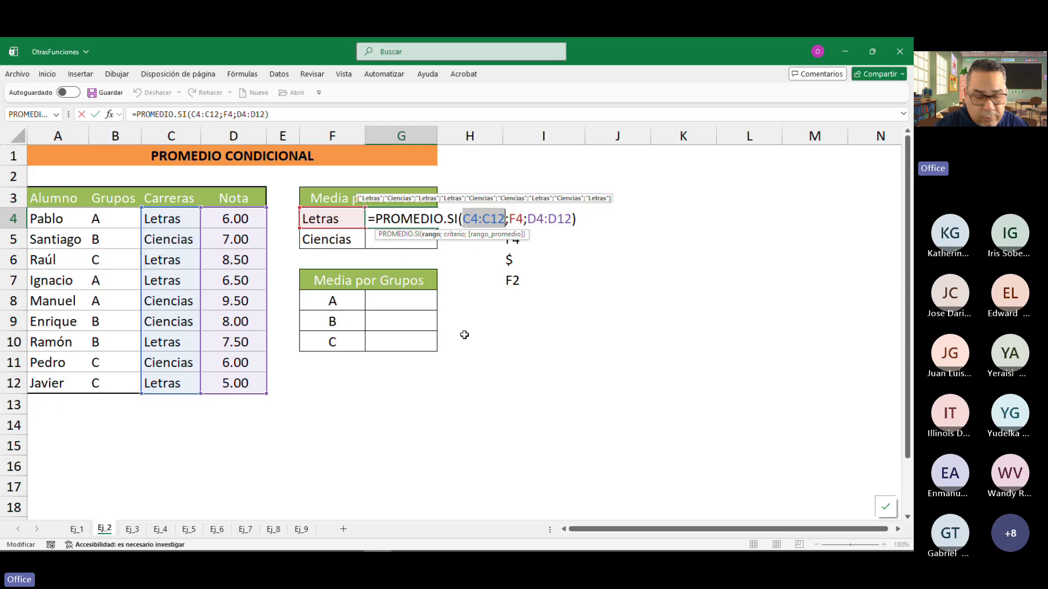
key("F4")
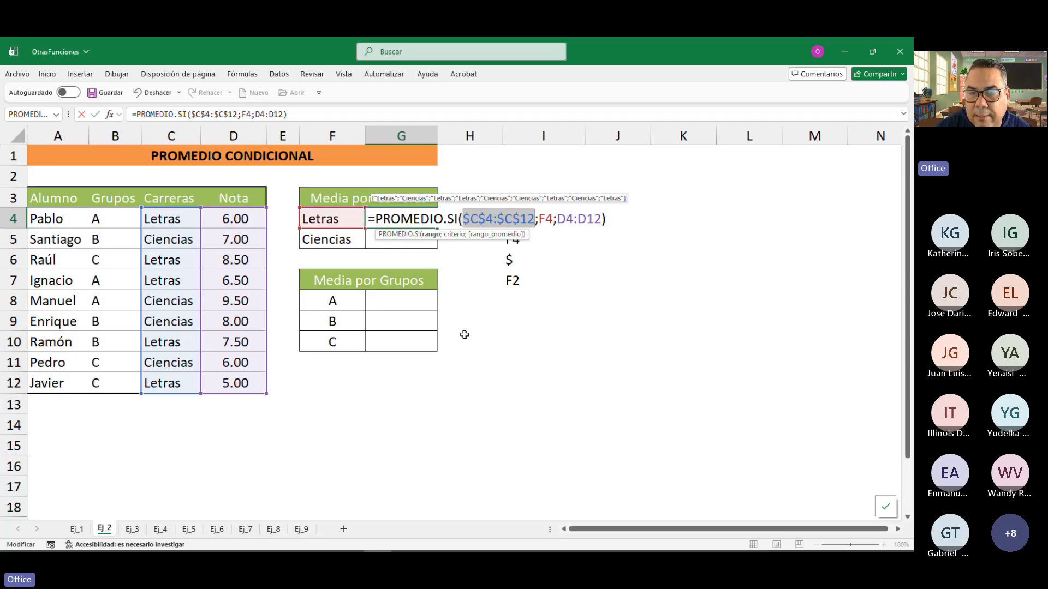
left_click(559, 220)
left_click_drag(559, 219, 602, 218)
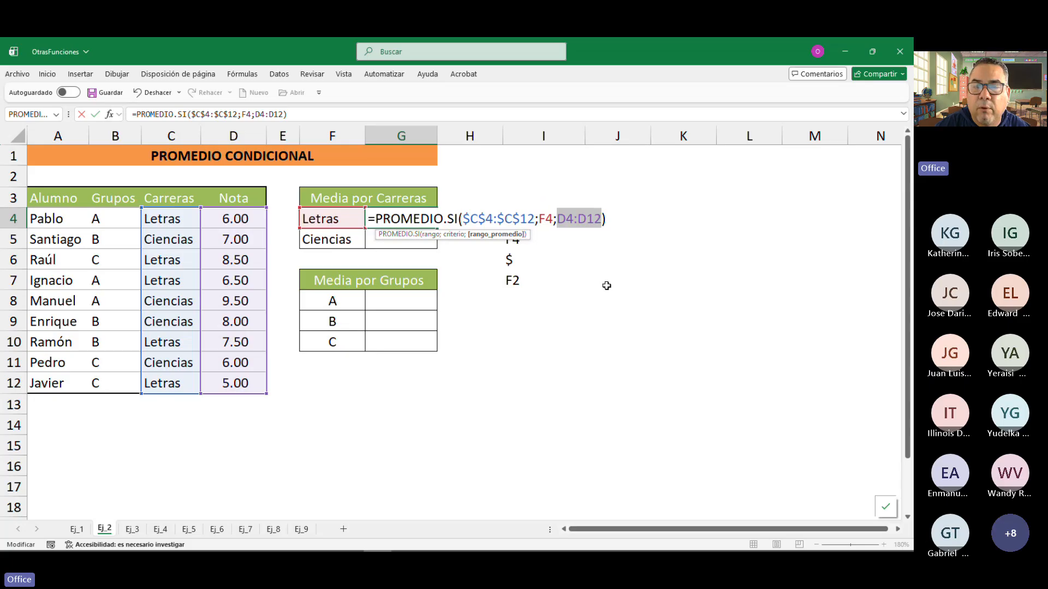
key("F4")
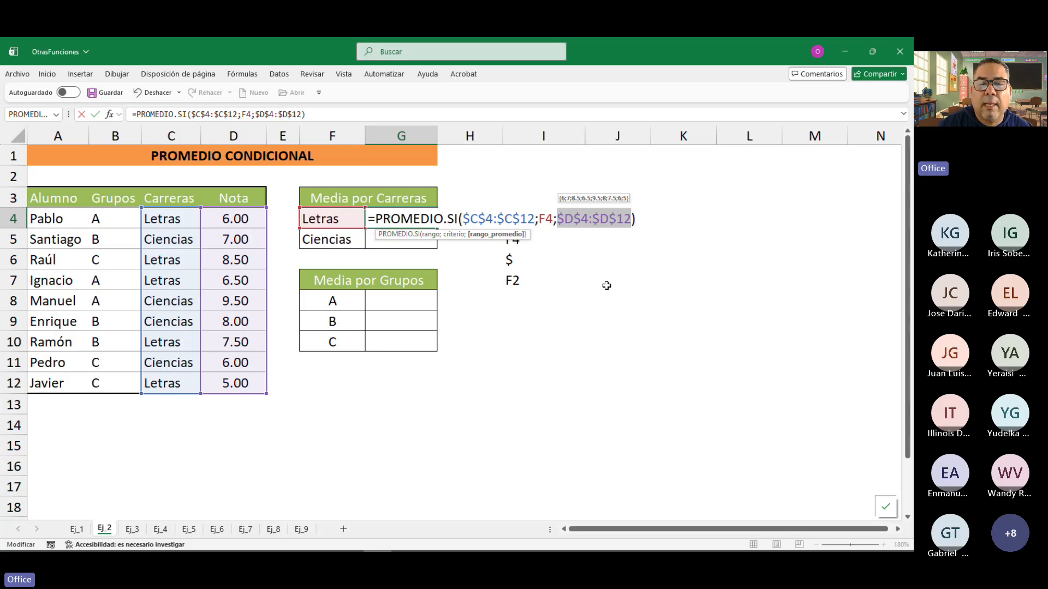
key("Return")
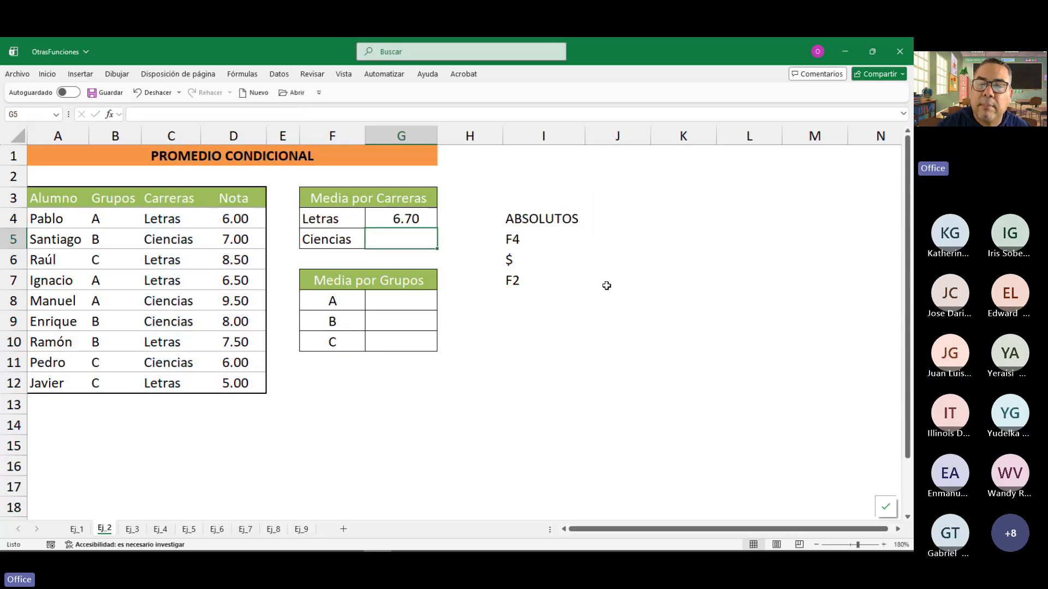
Fill the Letras average formula from G4 down to the Ciencias cell G5 and check the ranges the copy references.
left_click(432, 225)
left_click_drag(438, 229, 437, 250)
left_click(488, 355)
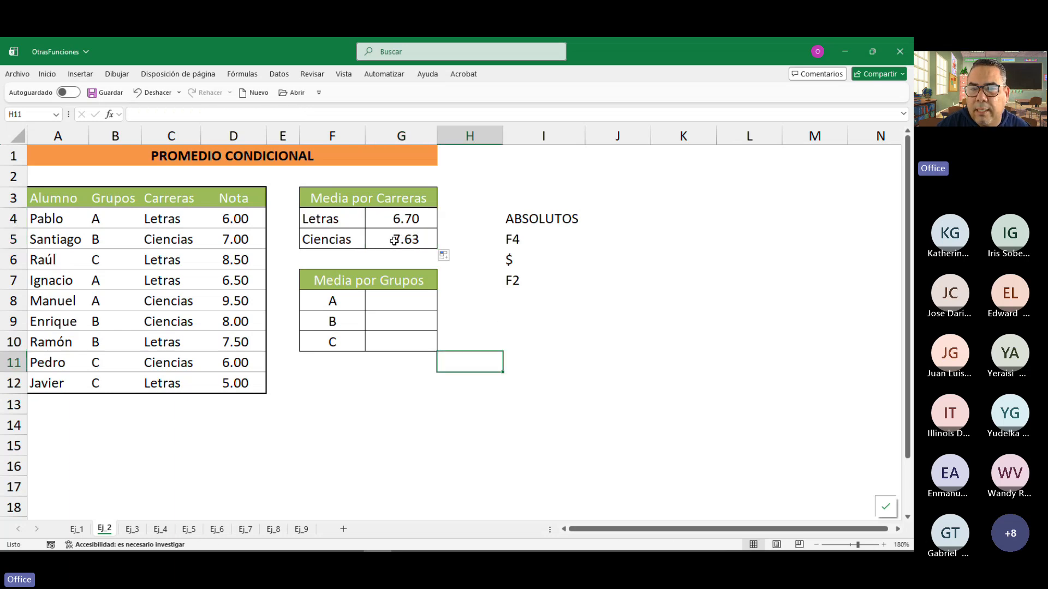
left_click(397, 238)
key("F2")
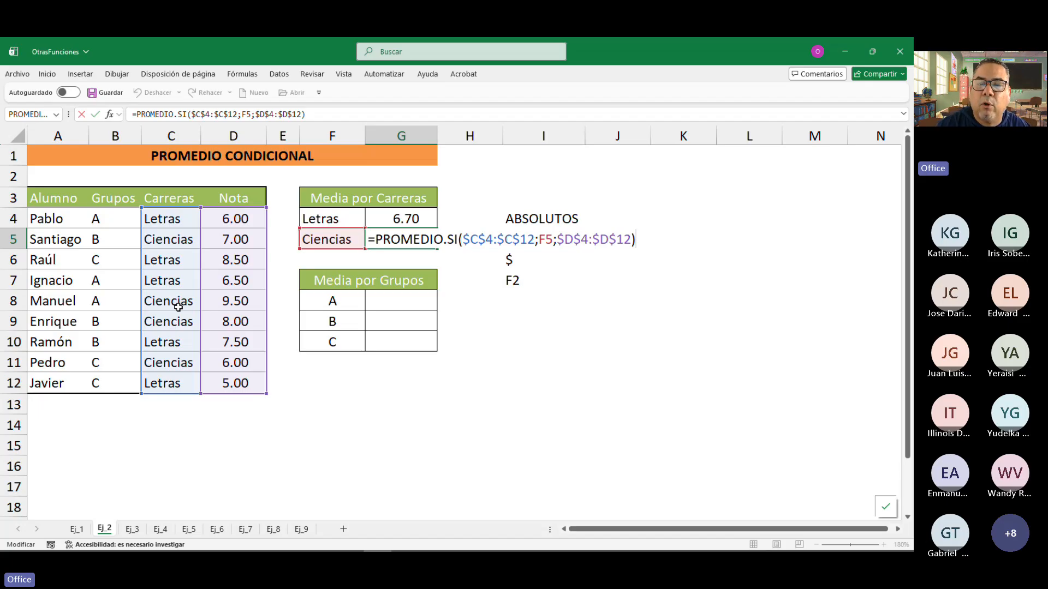
key("Return")
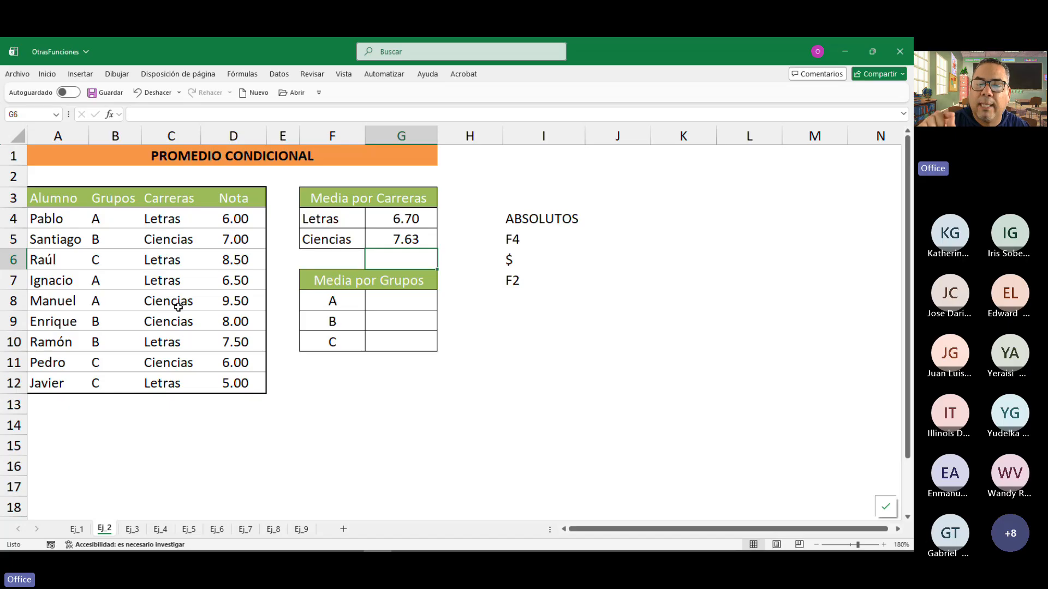
Write the group A average formula =PROMEDIO.SI(B4:B12;F8;D4:D12) in cell G8.
left_click(384, 303)
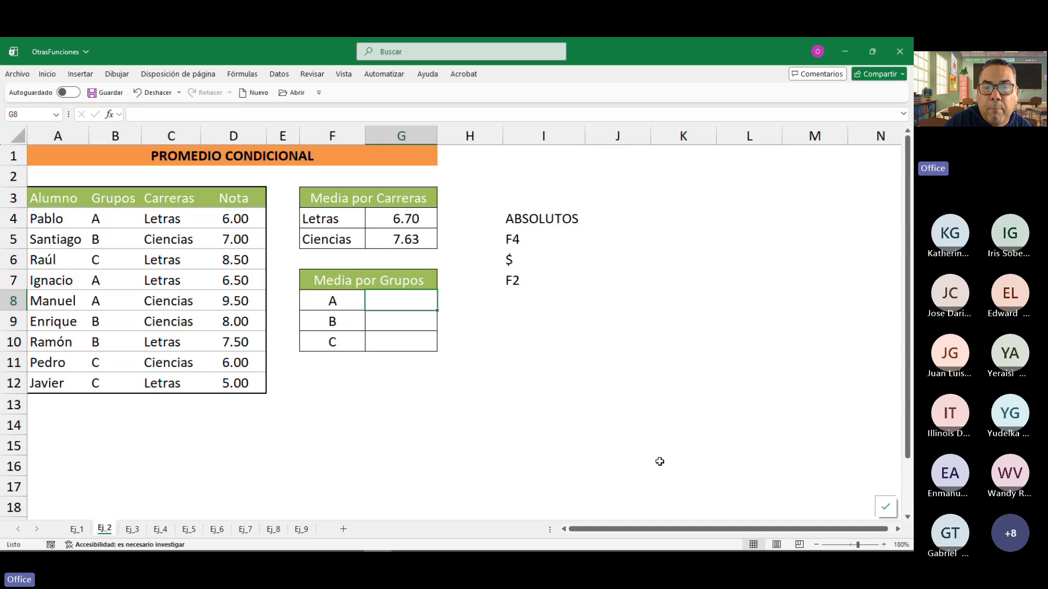
type("=")
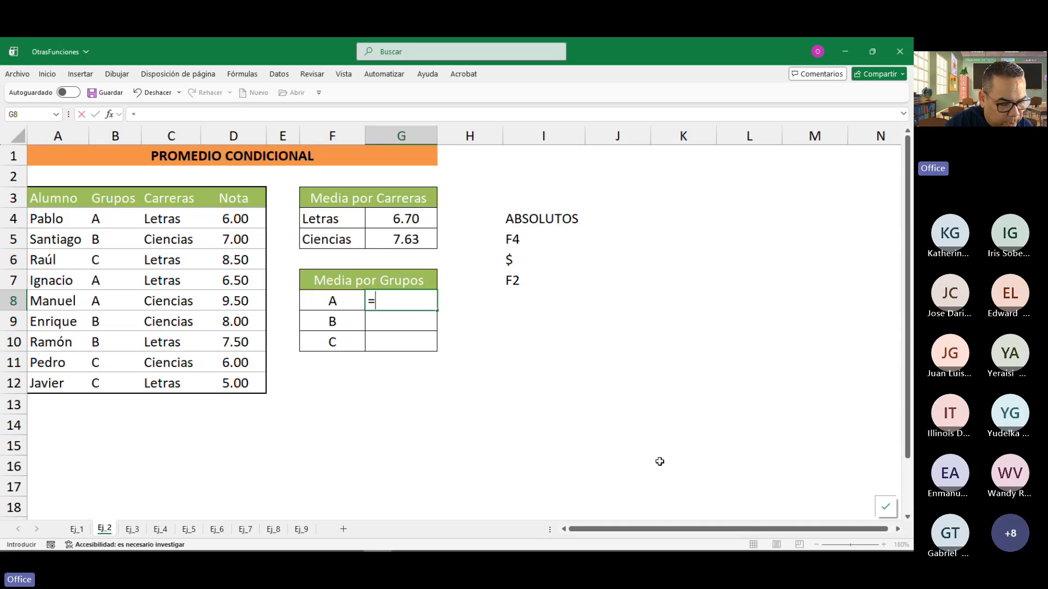
type("PROM")
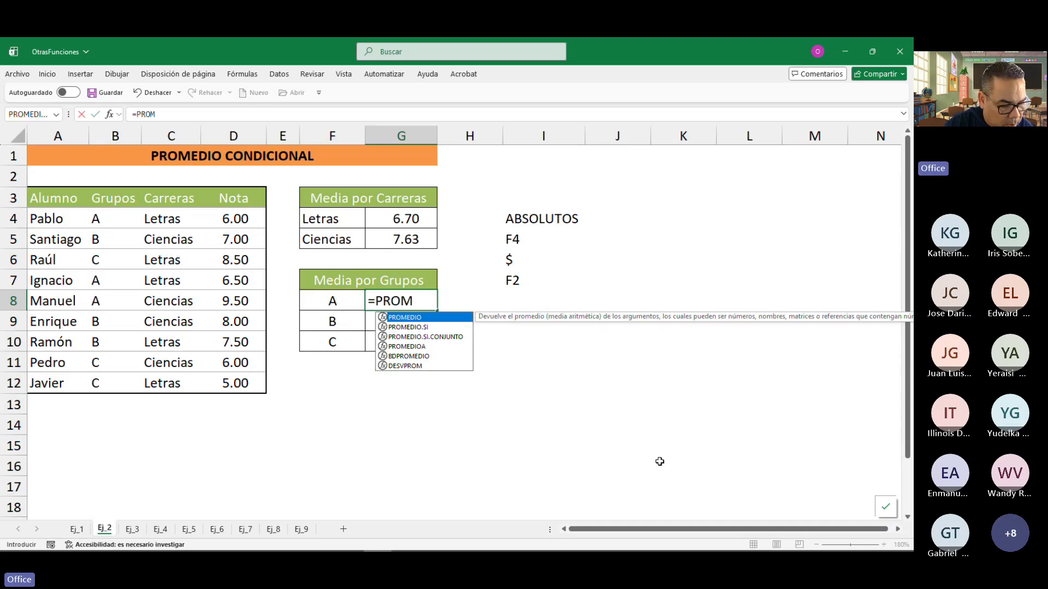
type("EDIO")
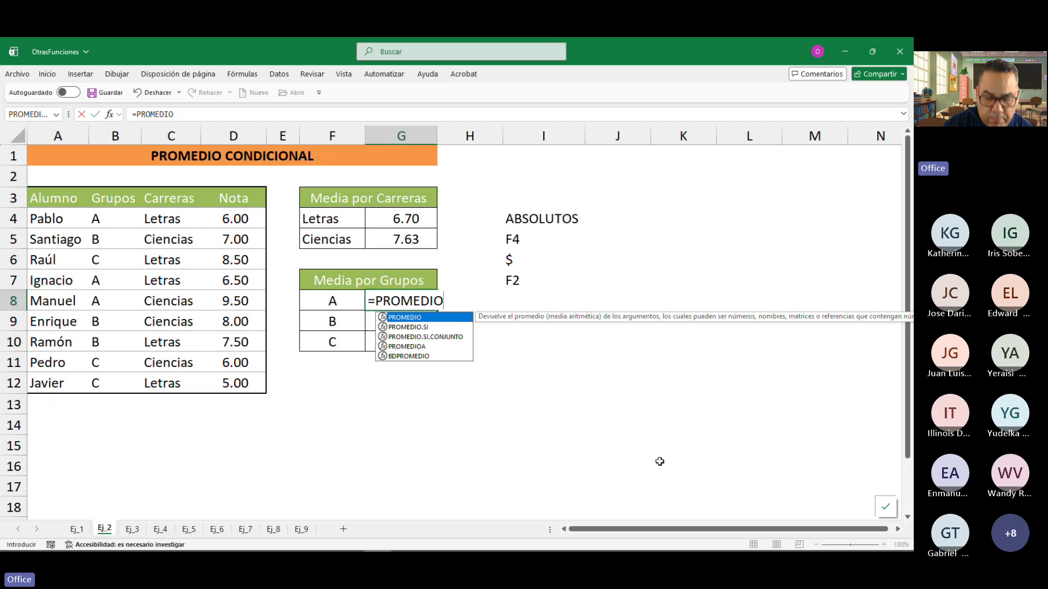
key("Down")
key("Tab")
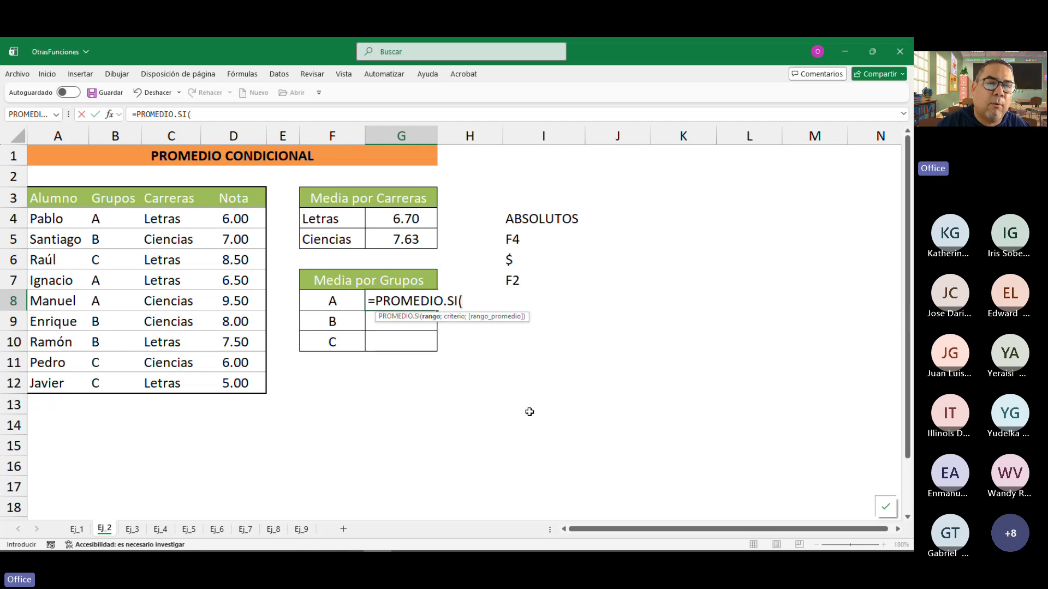
left_click_drag(95, 219, 94, 383)
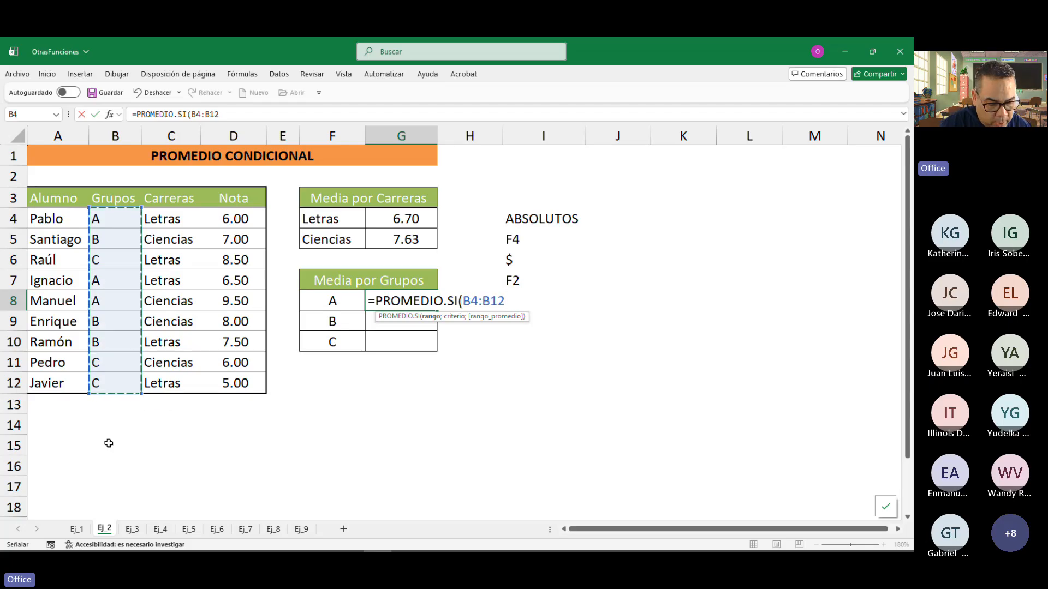
type(";")
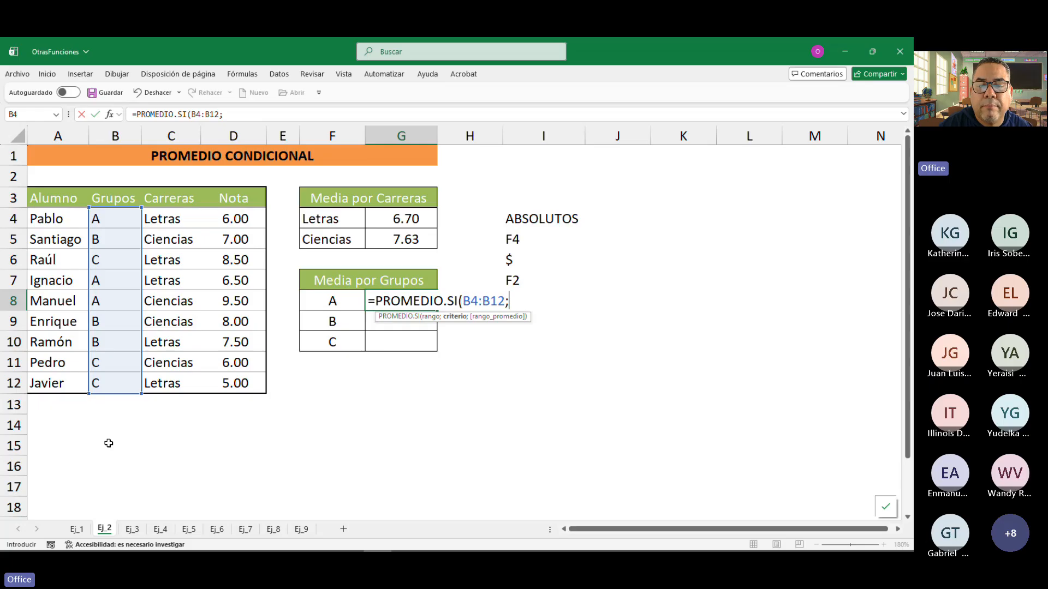
left_click(336, 298)
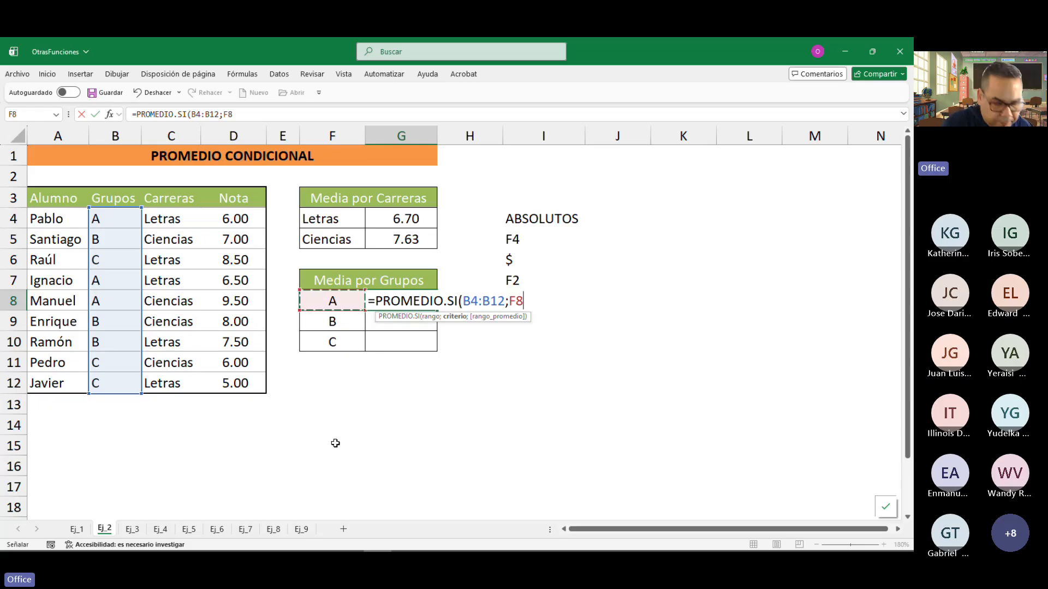
type(";")
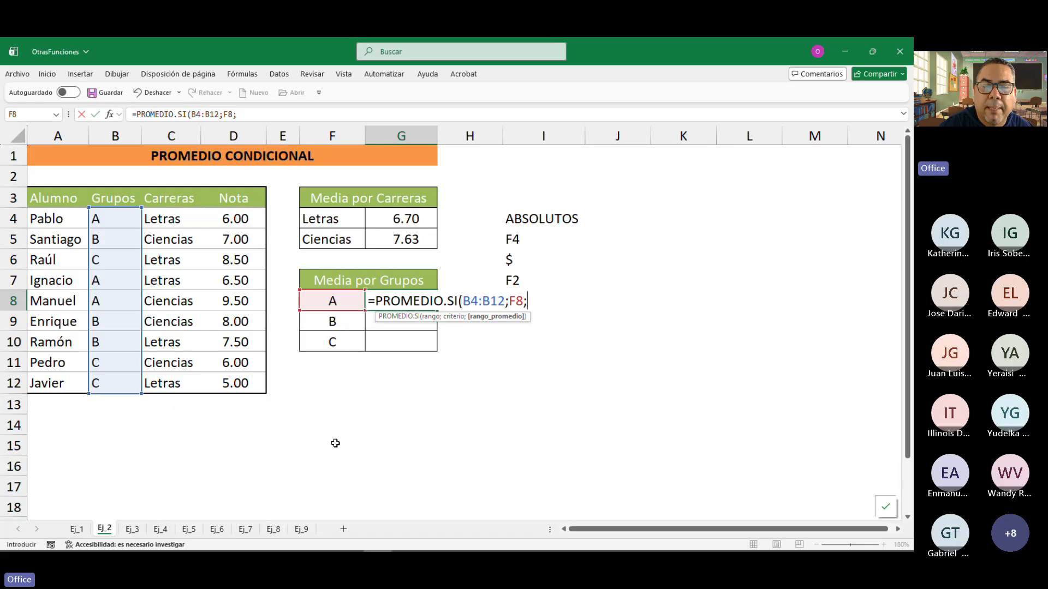
left_click_drag(243, 219, 238, 383)
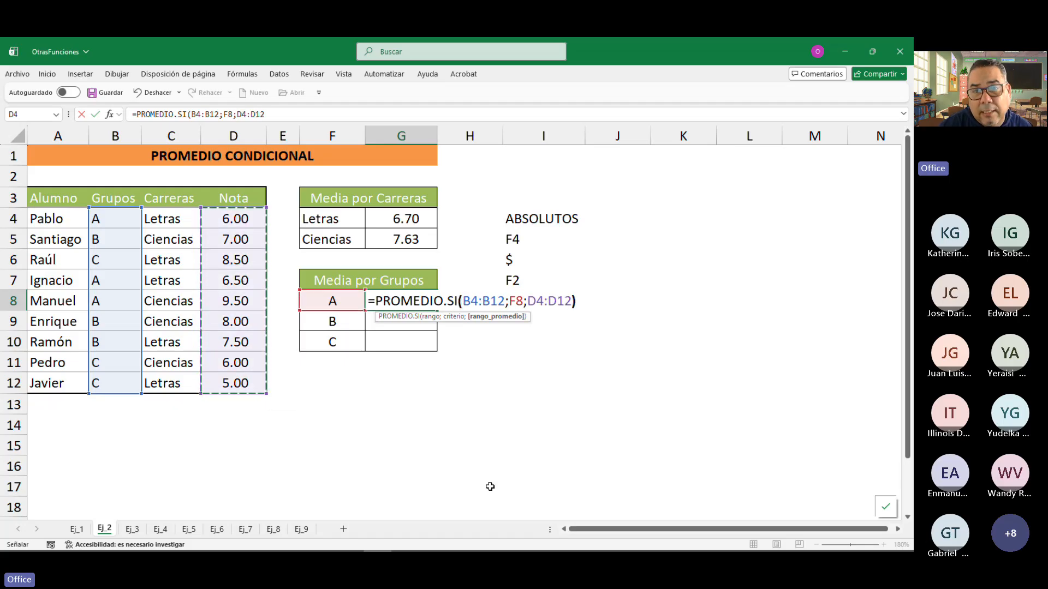
type(")")
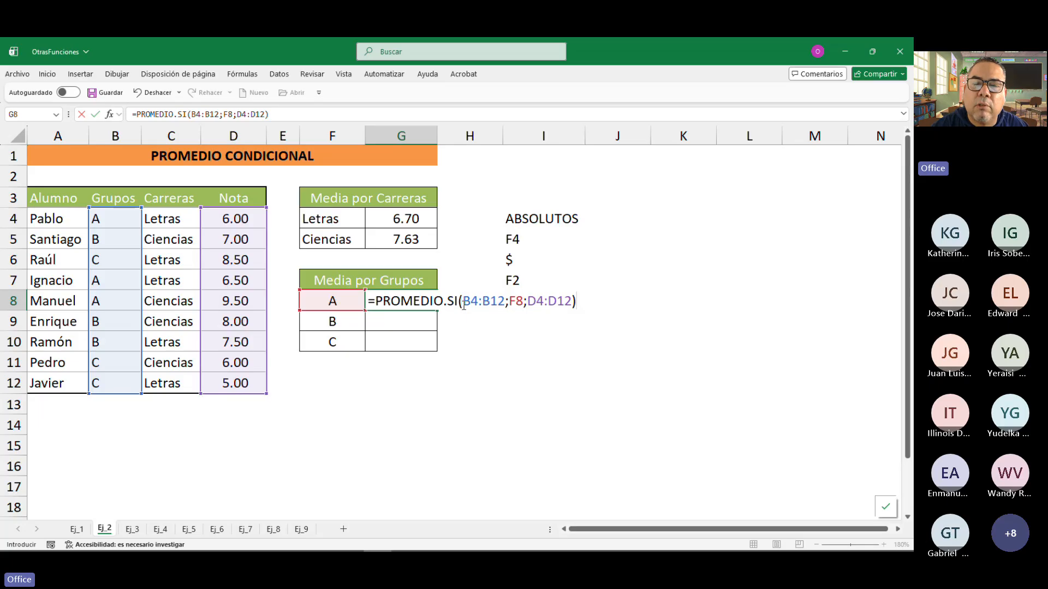
Make the ranges in the G8 formula absolute as $B$4:$B$12 and $D$4:$D$12, and enter the formula.
left_click_drag(464, 299, 504, 299)
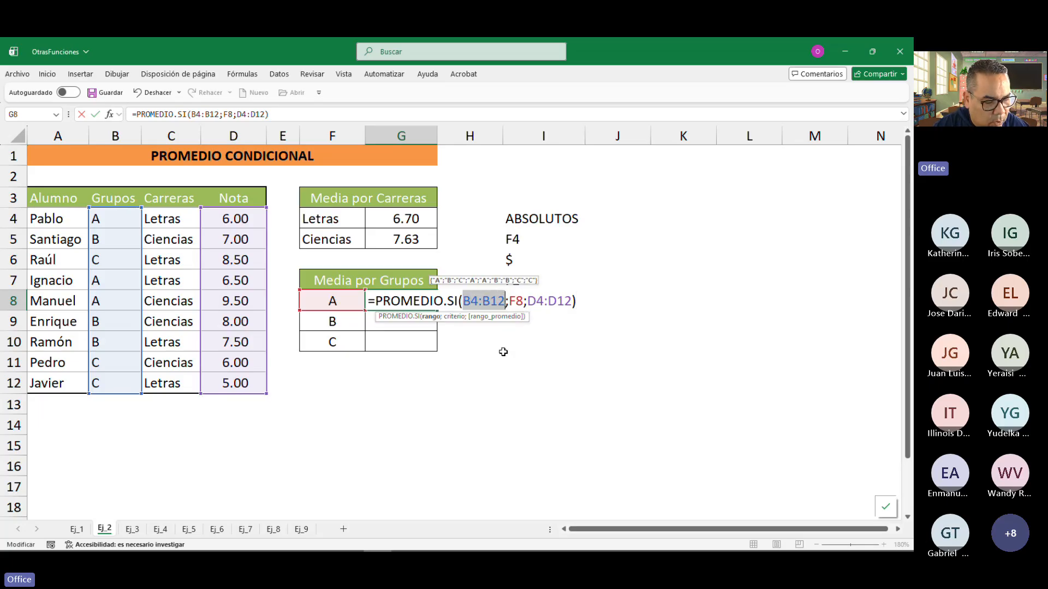
key("F4")
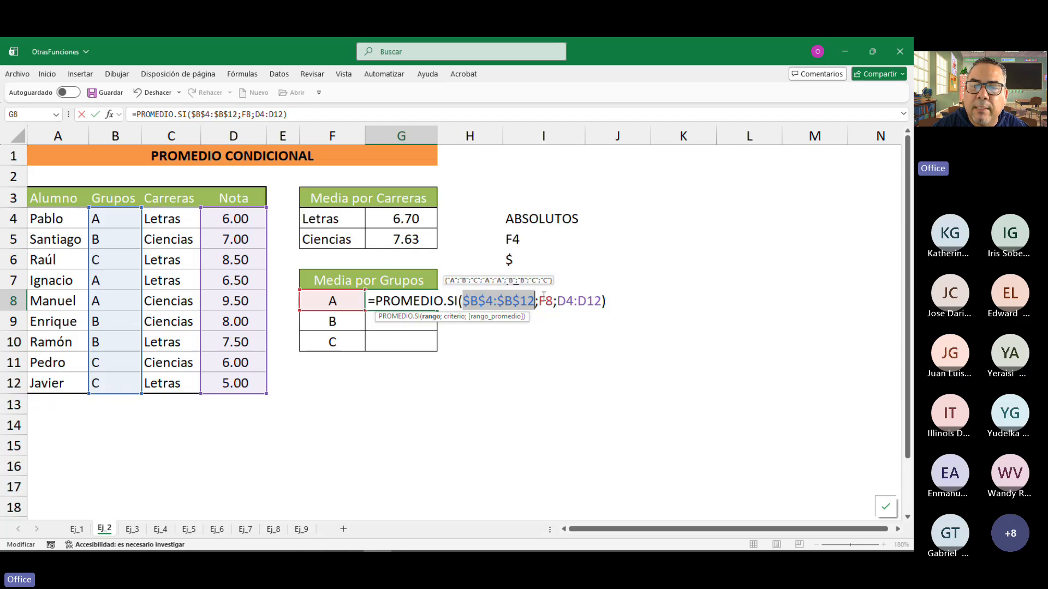
left_click(560, 297)
left_click_drag(561, 297, 602, 300)
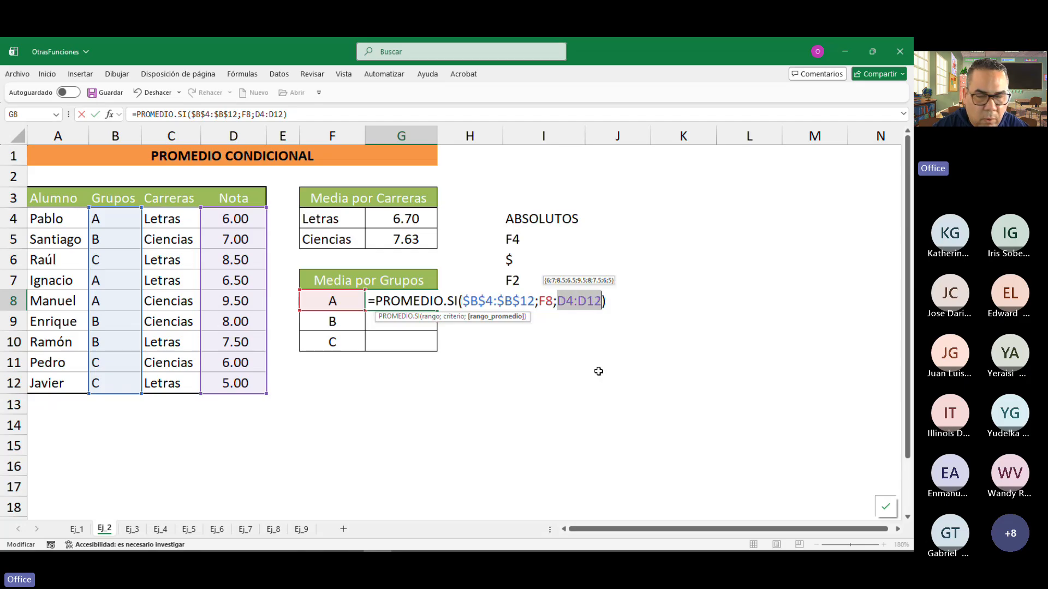
key("F4")
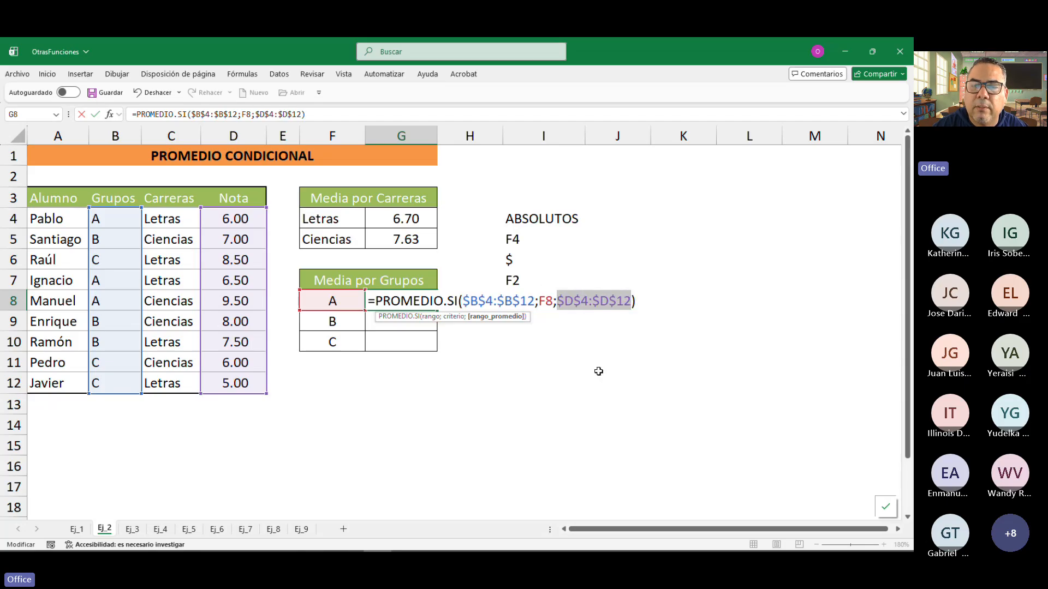
left_click(644, 300)
key("Return")
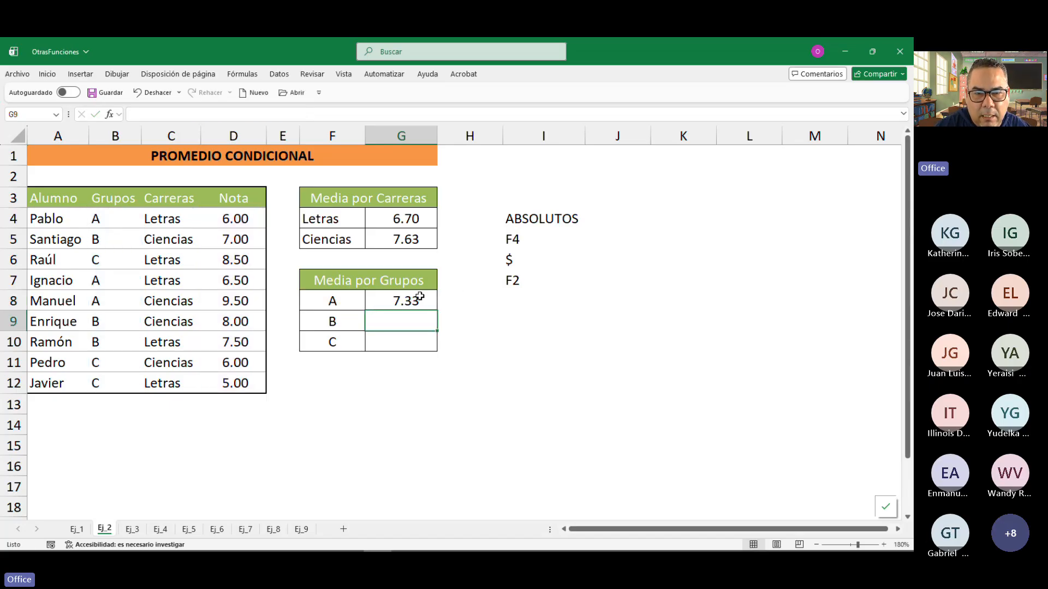
Fill the group A average formula from G8 down to G10 for groups B and C.
left_click(420, 297)
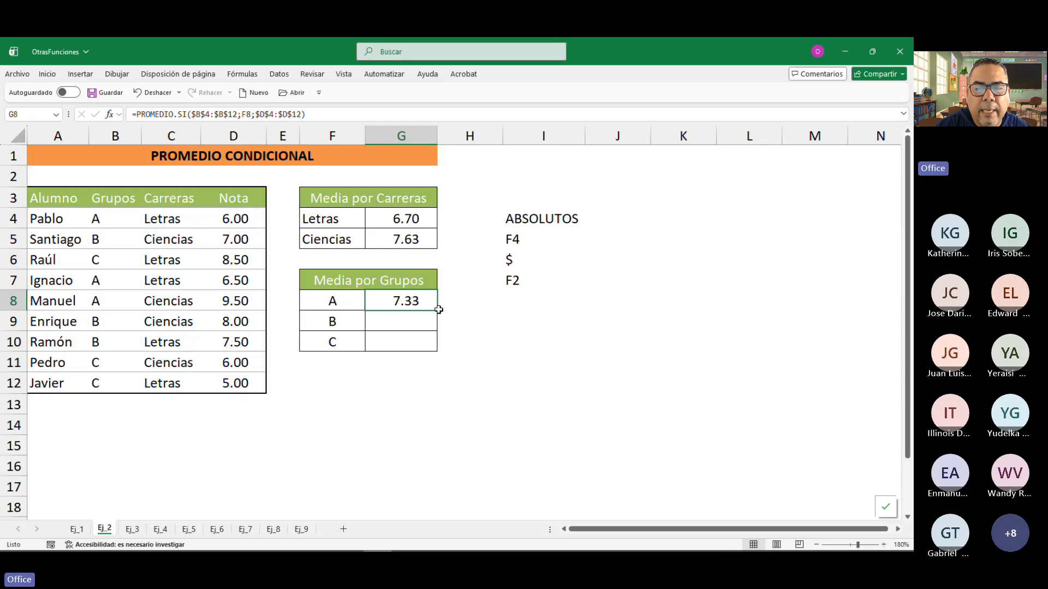
left_click_drag(437, 310, 438, 348)
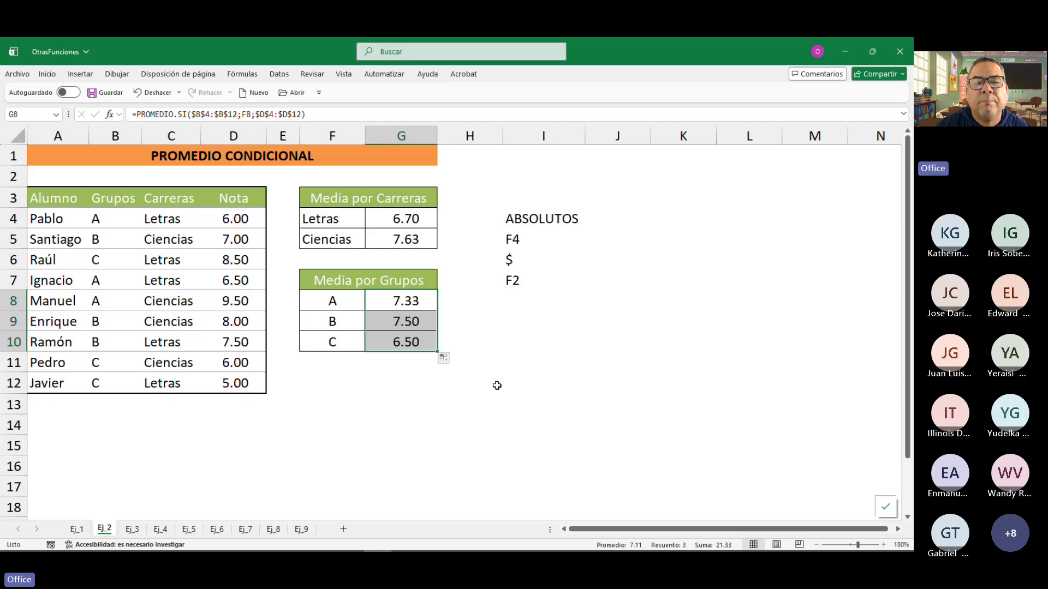
left_click(497, 386)
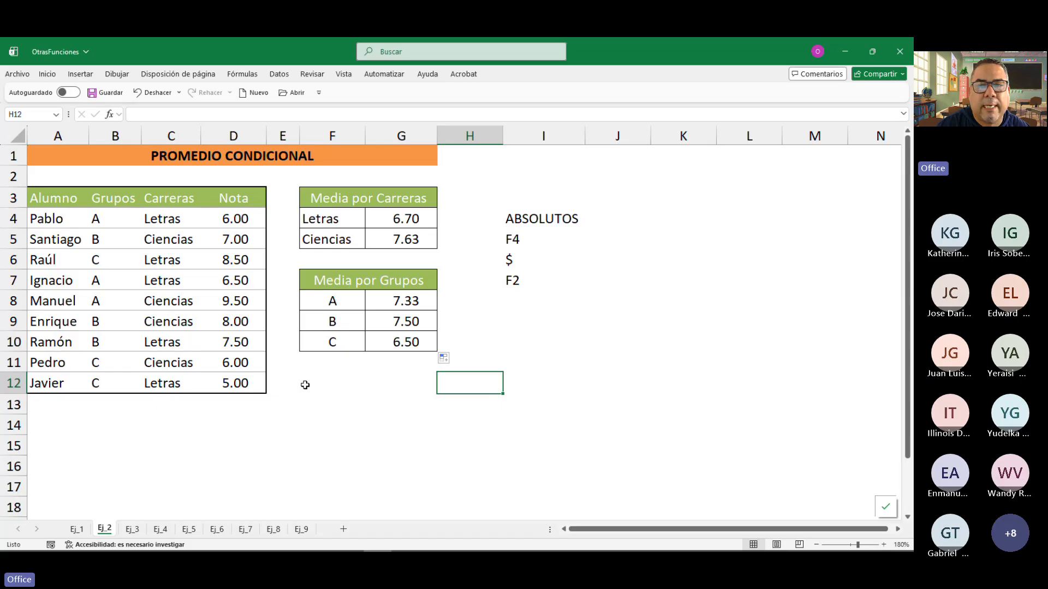
On sheet Ej_3, restrict the Alumno cell G4 to a drop-down list (Lista) with source =$A$4:$A$15.
left_click(132, 530)
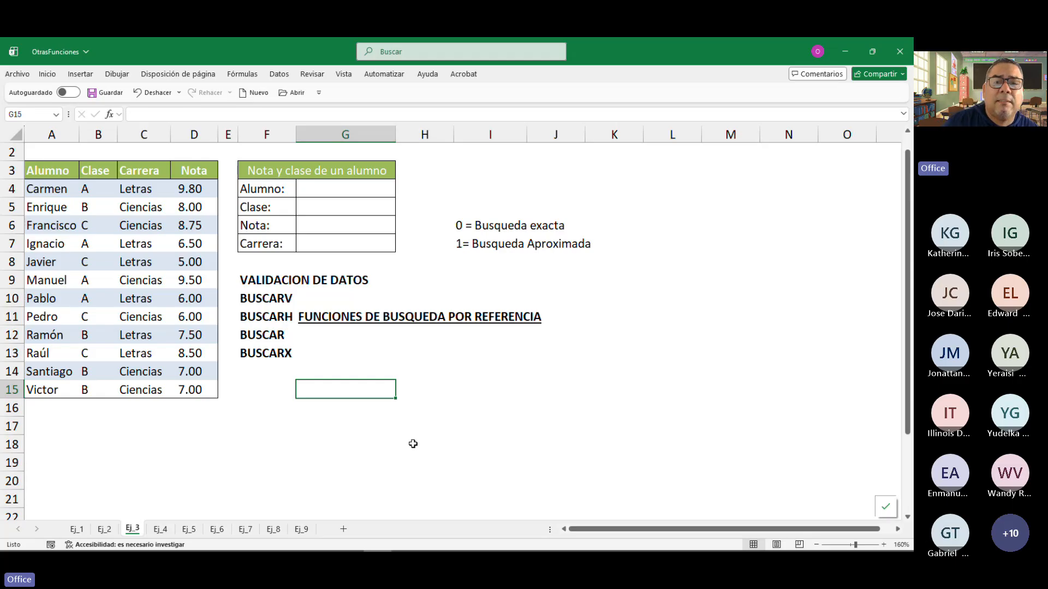
left_click(332, 188)
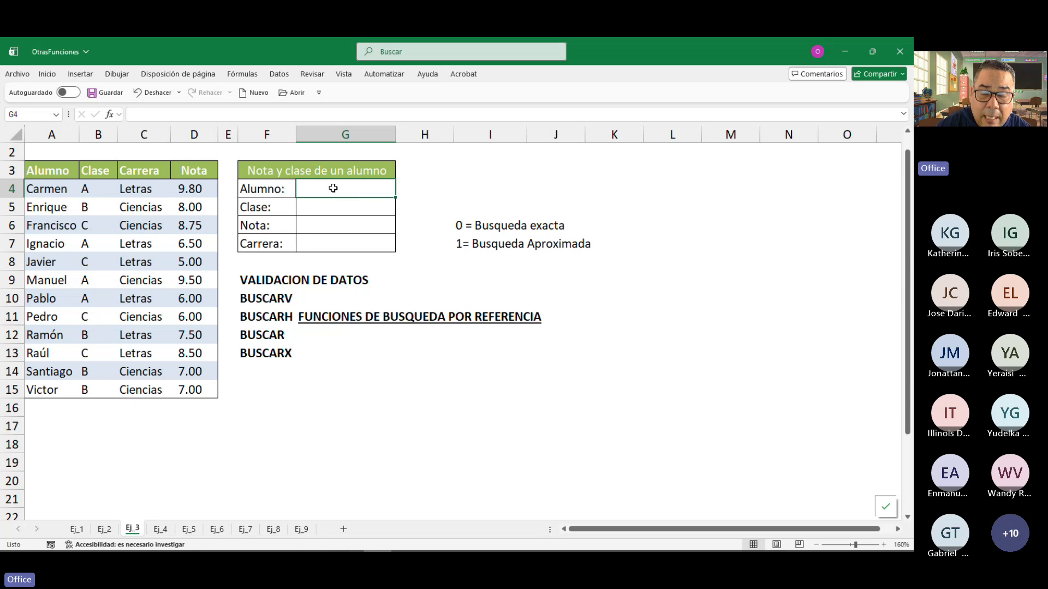
left_click(281, 75)
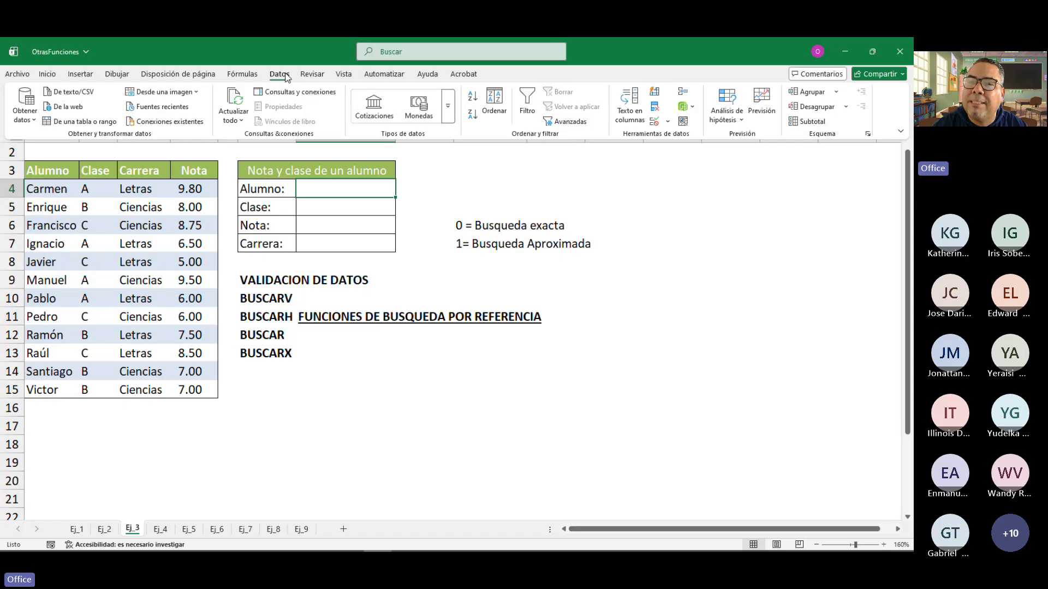
left_click(654, 123)
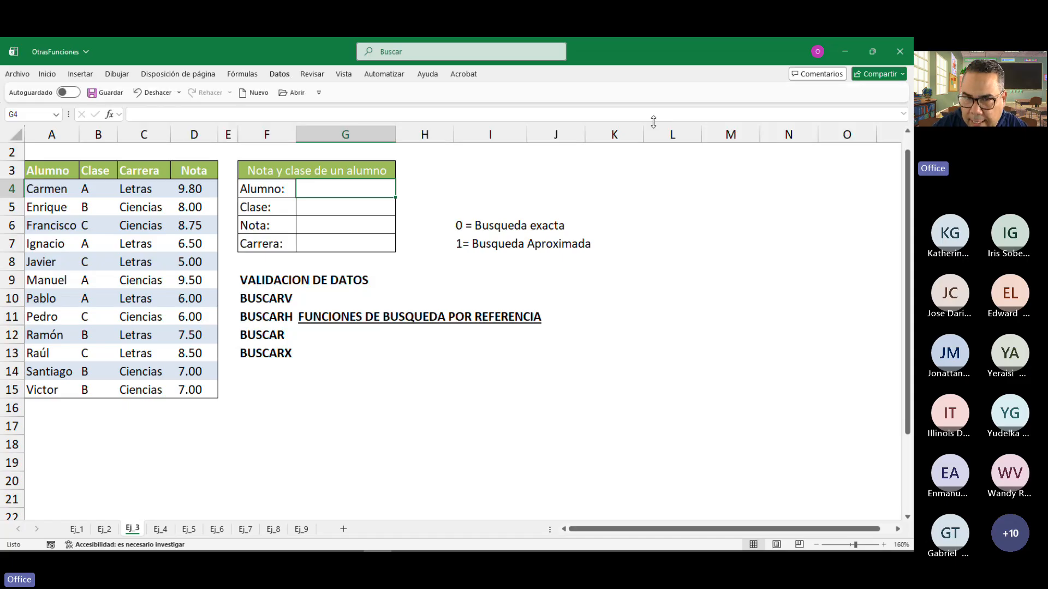
left_click_drag(418, 209, 542, 195)
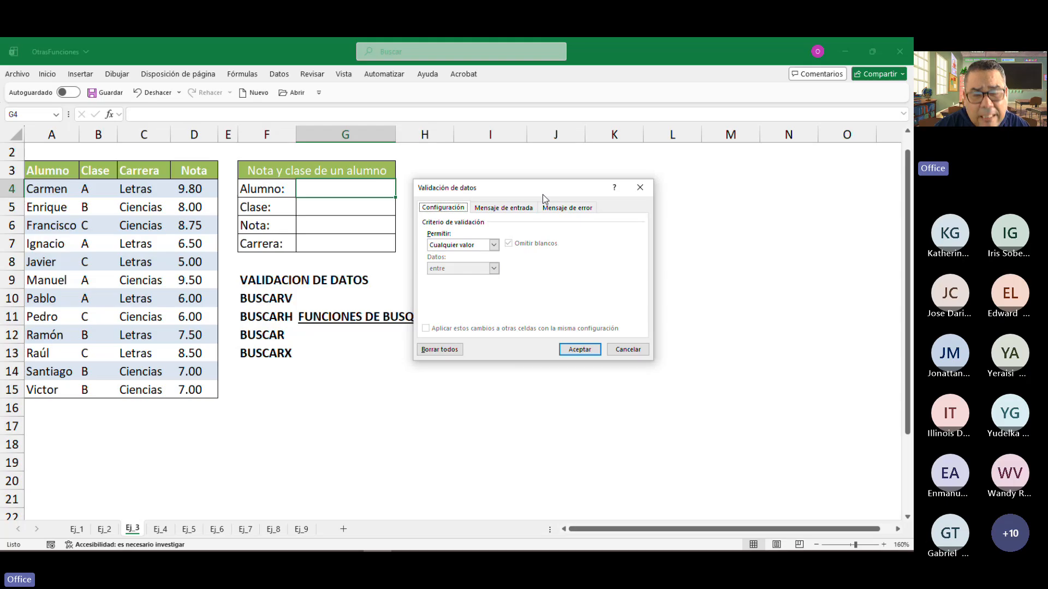
left_click(493, 246)
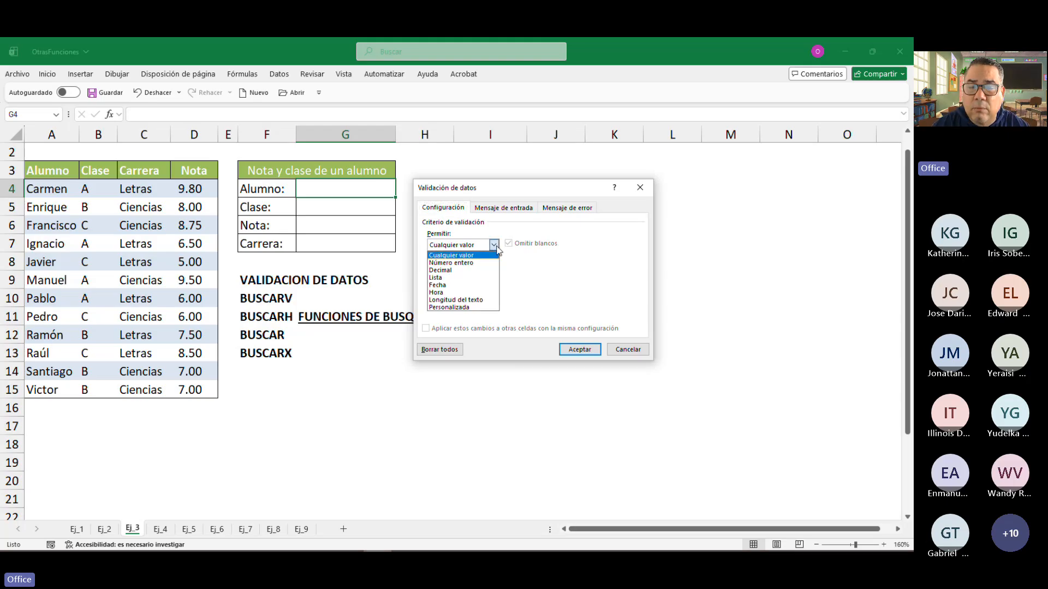
left_click(451, 278)
left_click(453, 291)
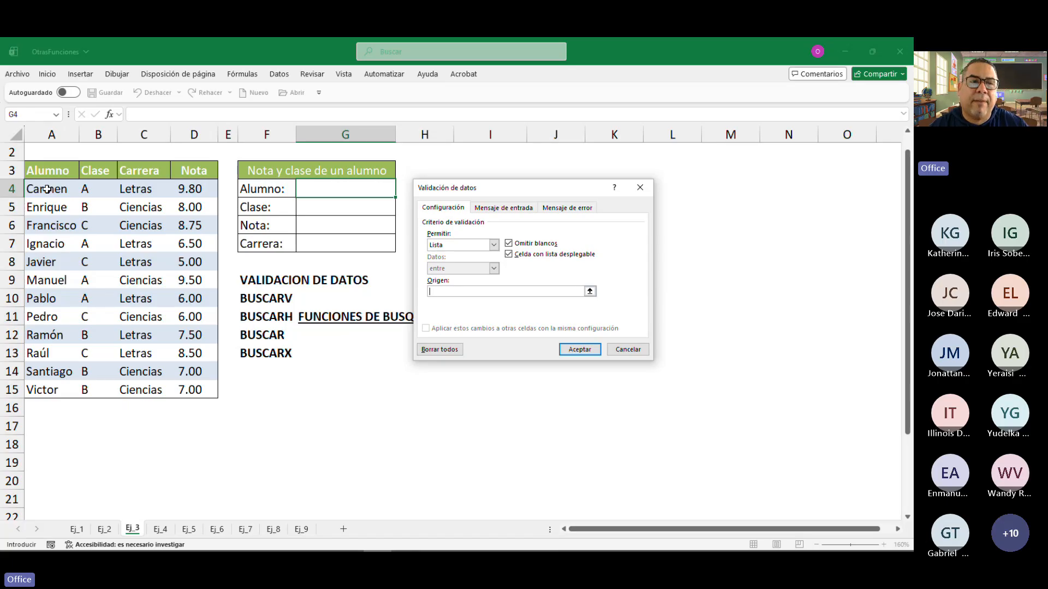
left_click_drag(47, 189, 51, 389)
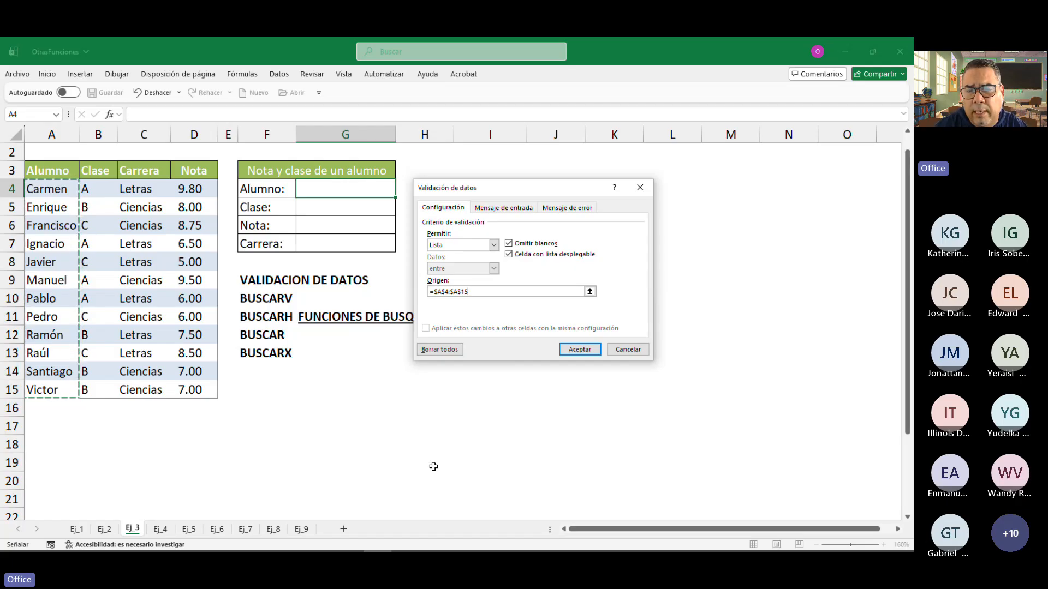
left_click(578, 350)
Try several students from the drop-down list in G4, leaving the student from row 7 selected.
left_click(401, 192)
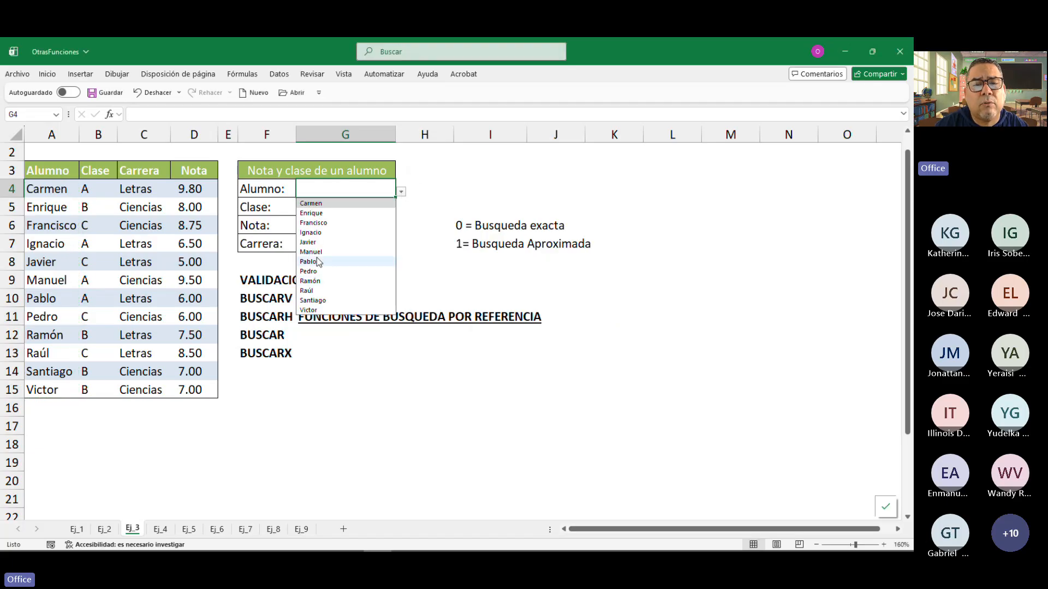
left_click(319, 222)
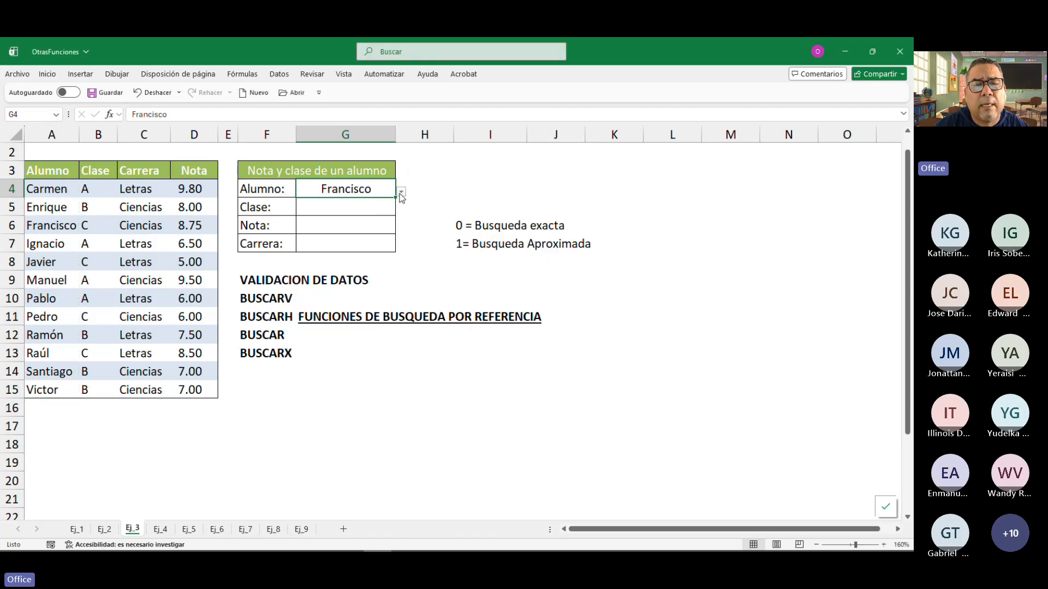
left_click(401, 192)
left_click(327, 272)
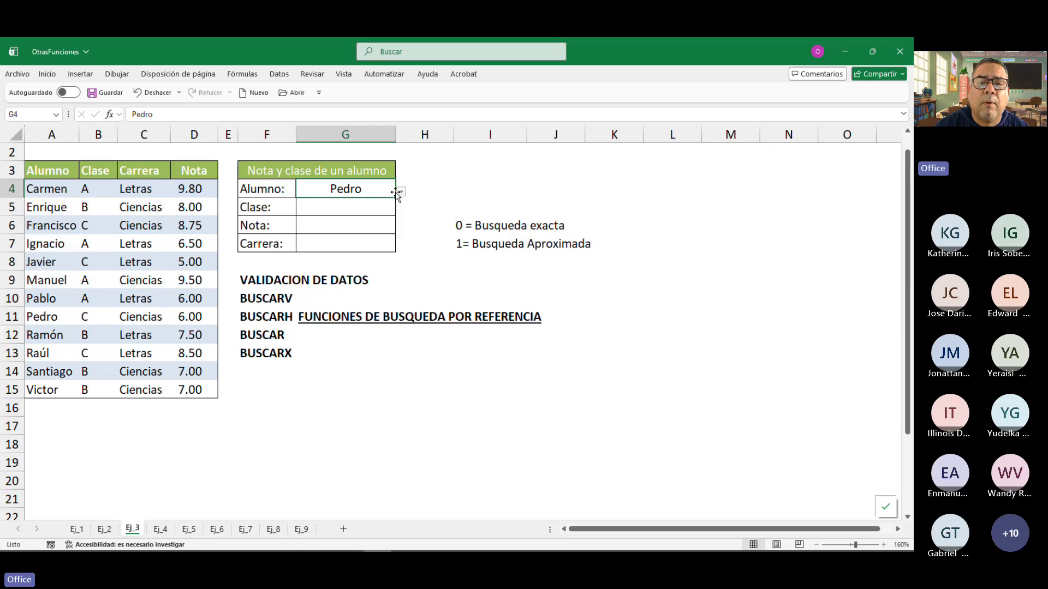
left_click(401, 192)
left_click(319, 234)
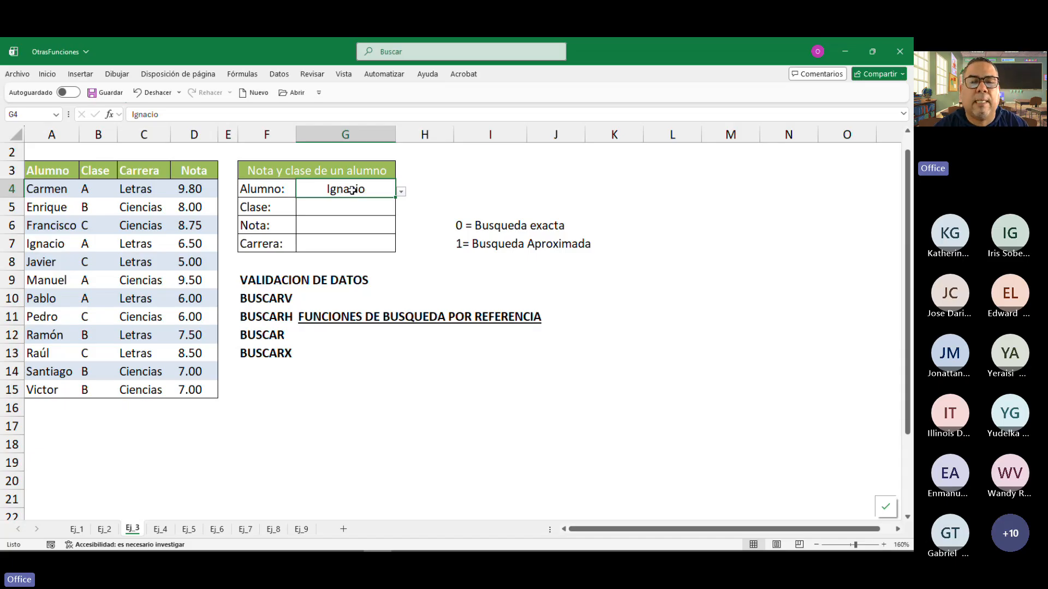
Insert the BUSCARV function in the Clase cell G5 with G4 as the Valor_buscado argument.
left_click(352, 209)
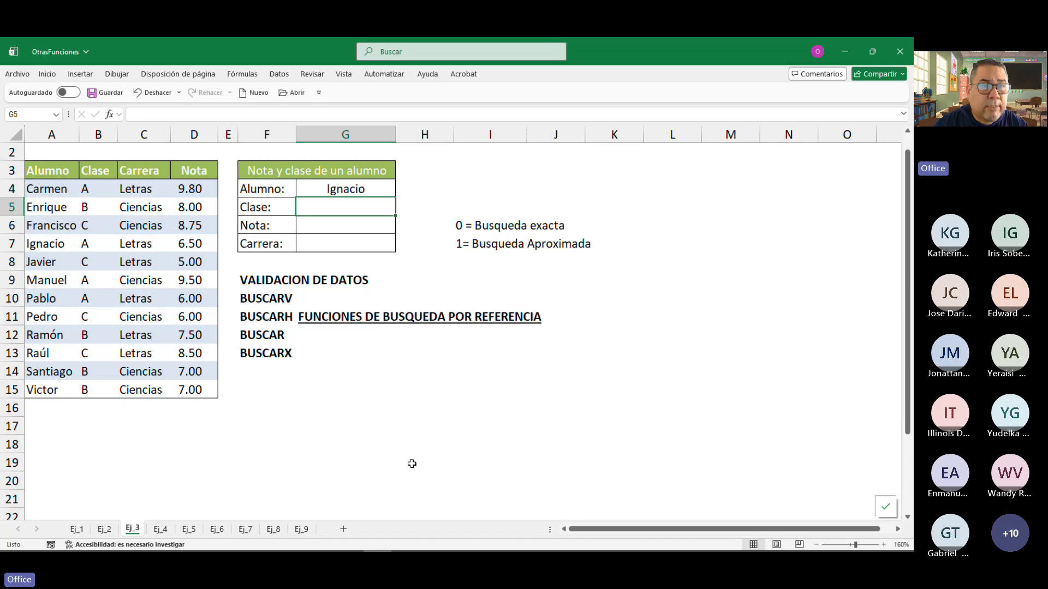
left_click(111, 116)
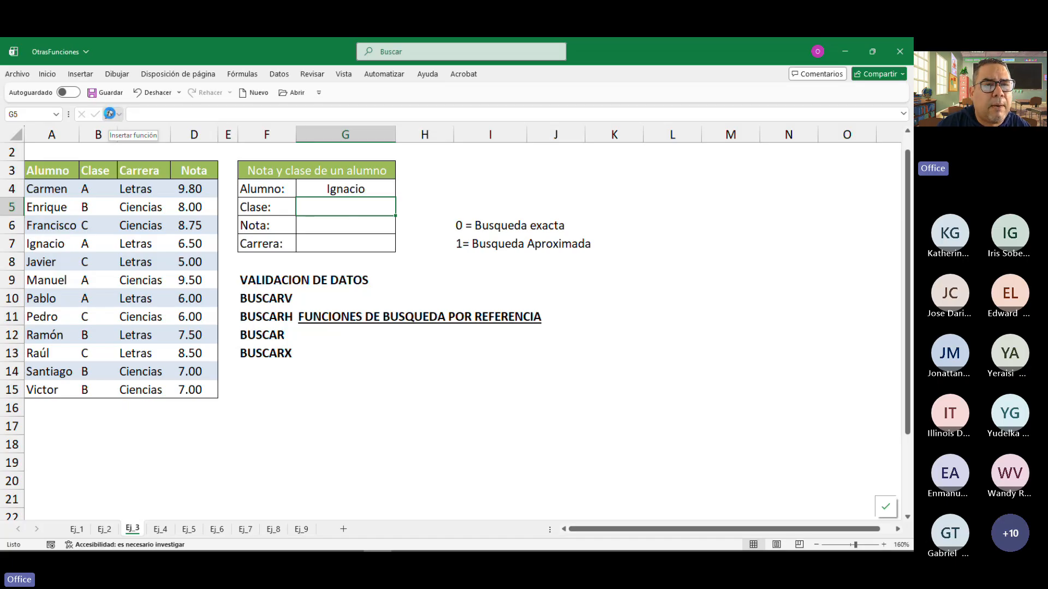
left_click_drag(538, 179, 542, 196)
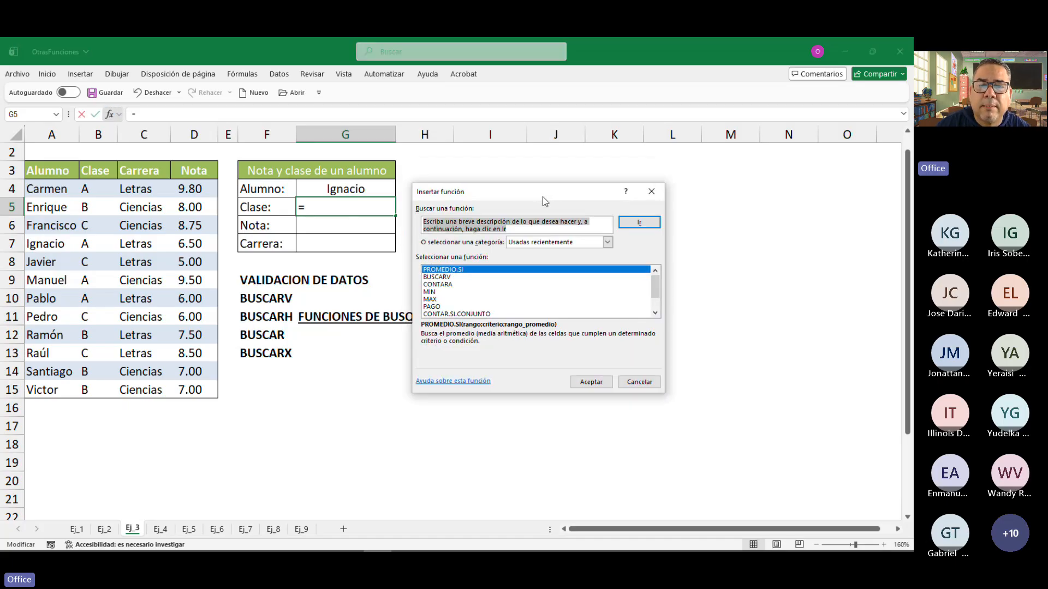
left_click(446, 277)
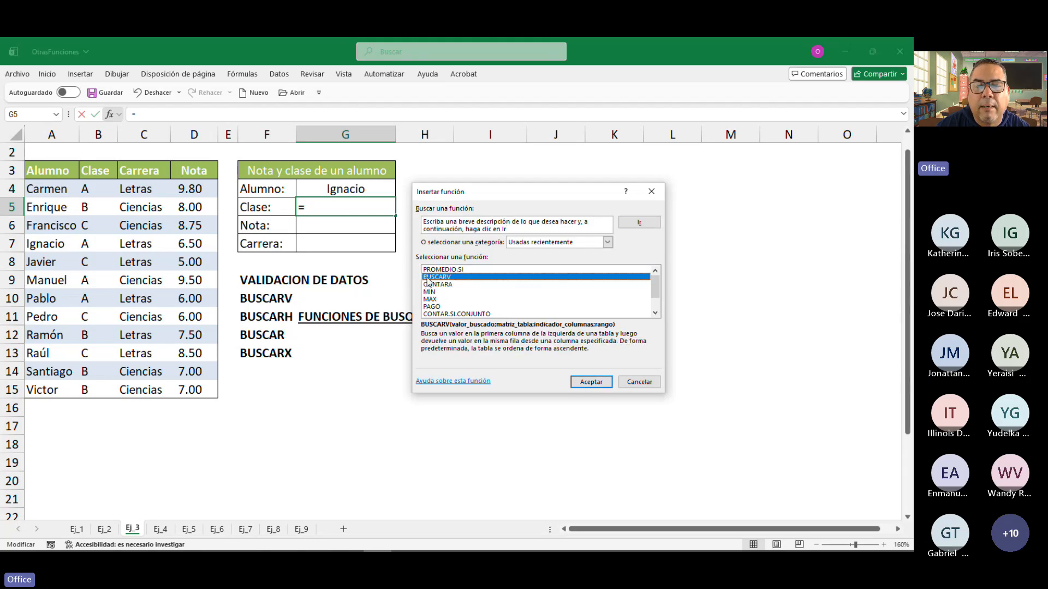
left_click(589, 381)
left_click_drag(535, 203, 571, 168)
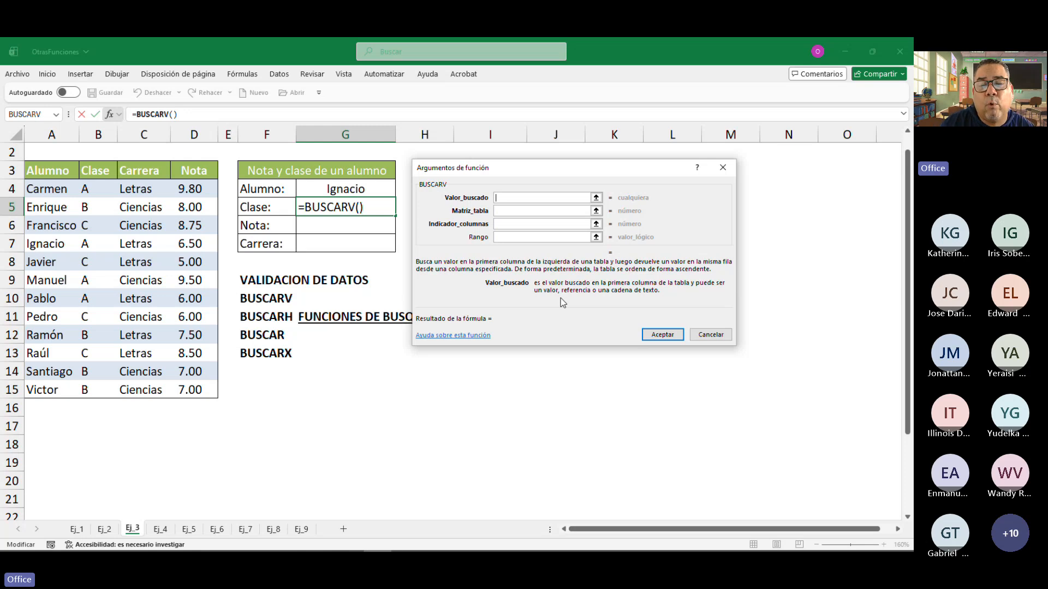
left_click(365, 190)
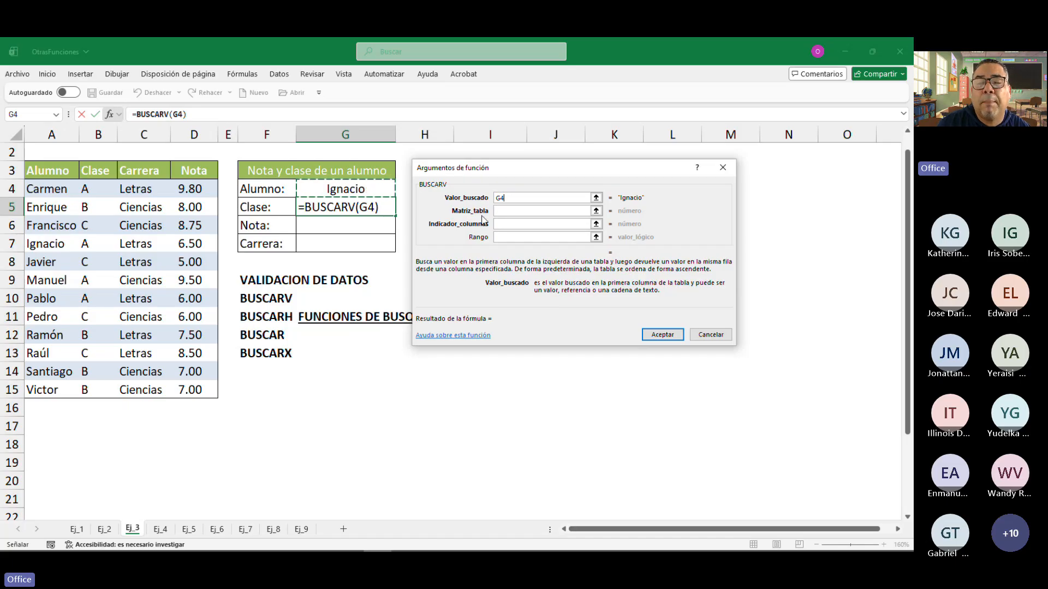
Set BUSCARV's Matriz_tabla to A4:D15 and its Indicador_columnas to 2.
left_click(514, 210)
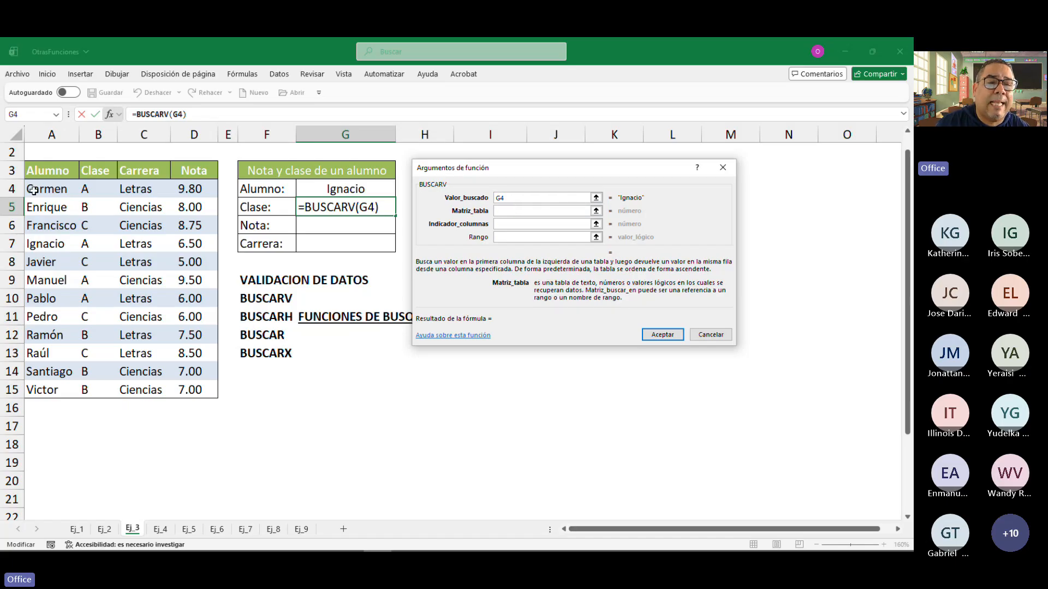
left_click_drag(36, 189, 188, 390)
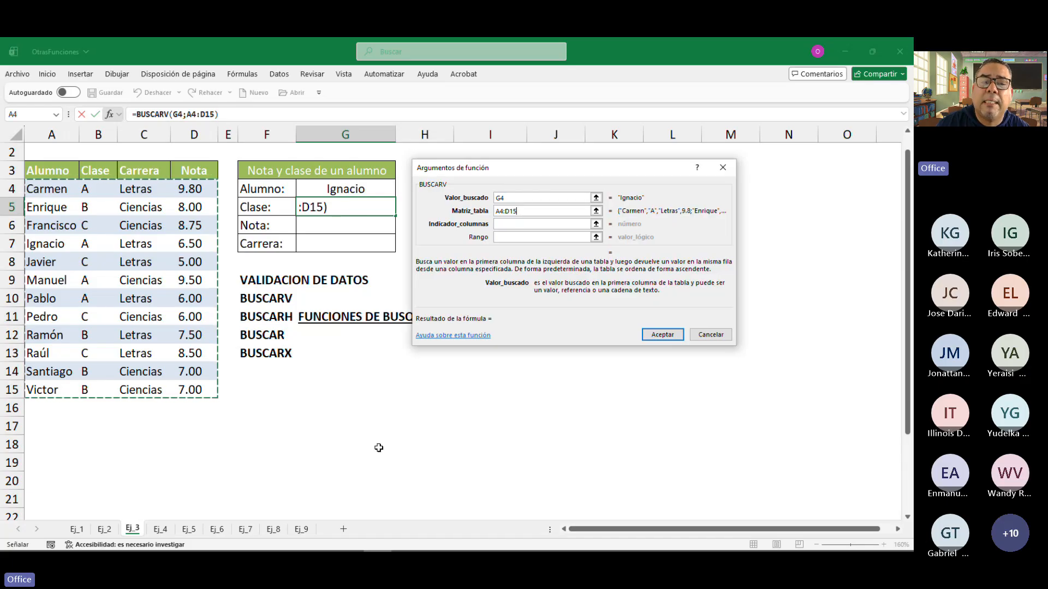
left_click(523, 222)
left_click(522, 222)
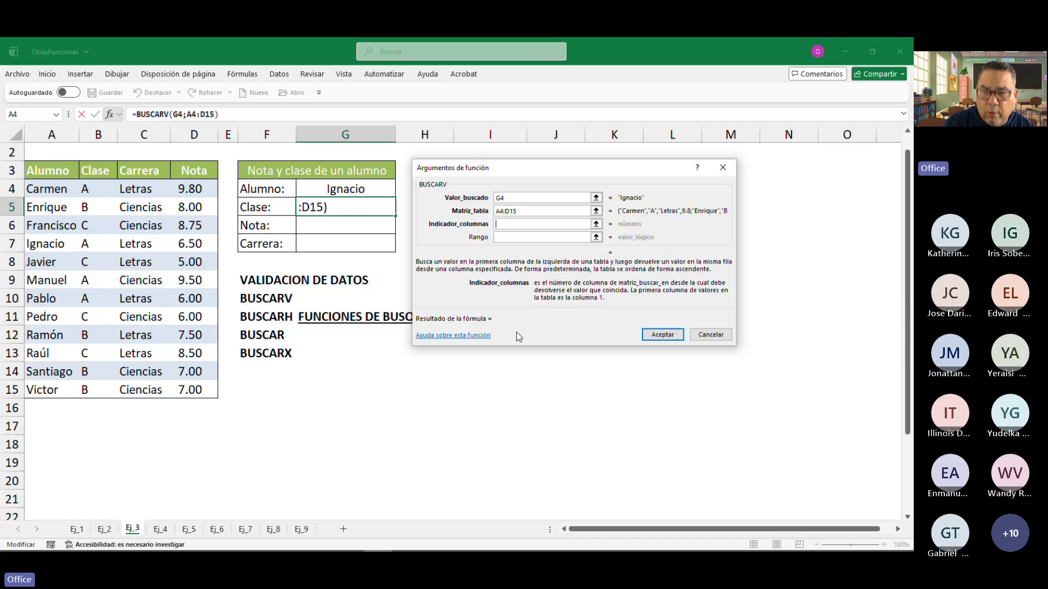
type("2")
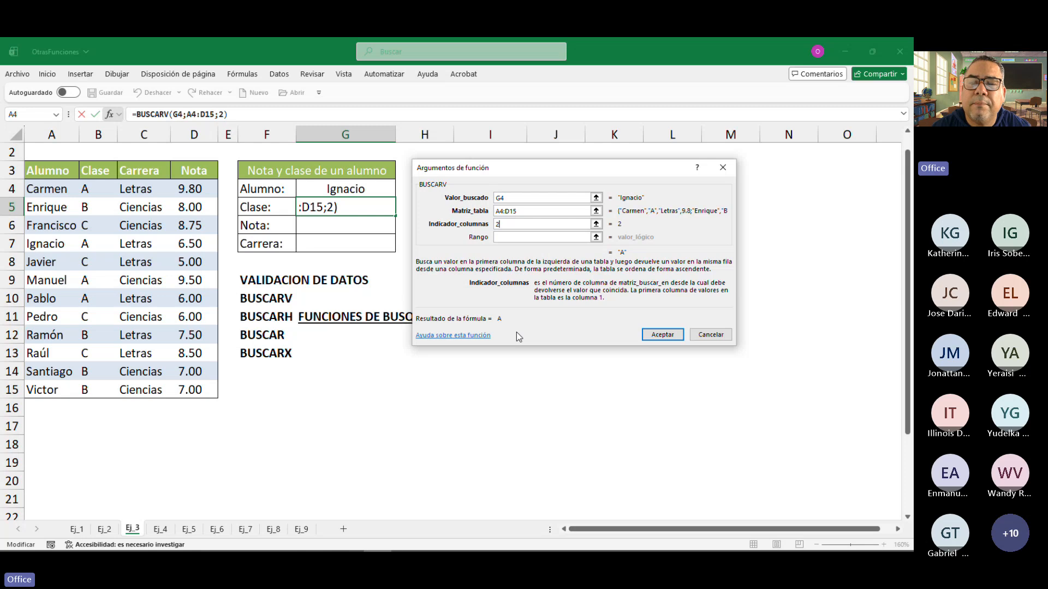
left_click(508, 238)
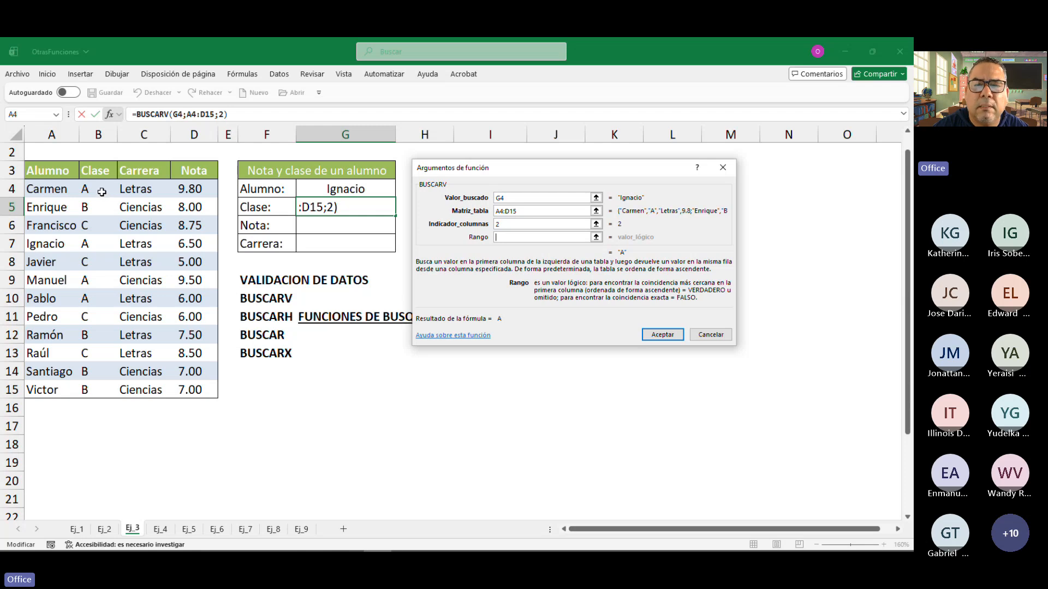
left_click_drag(101, 192, 85, 391)
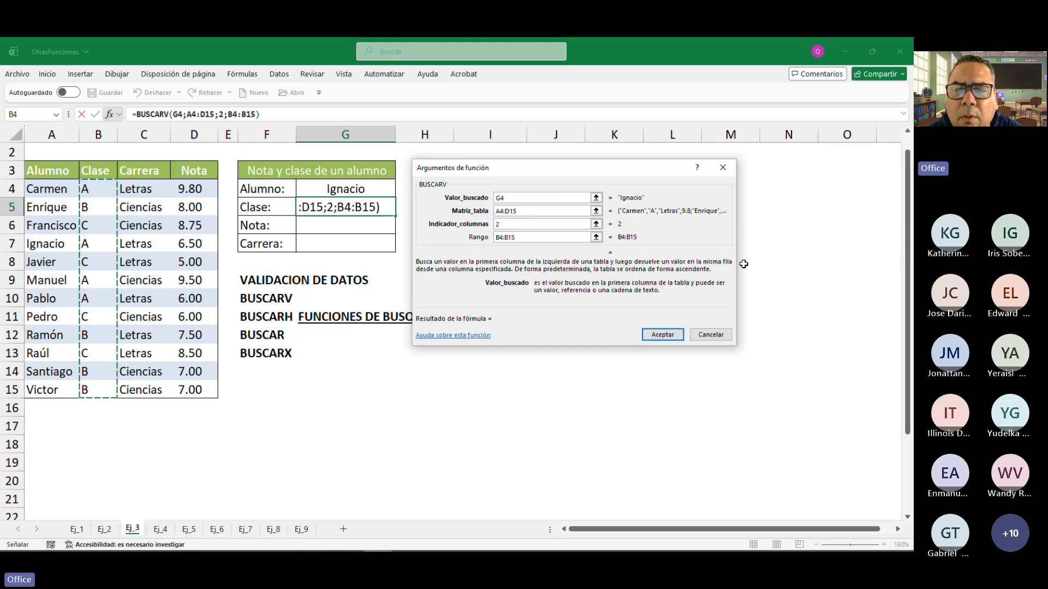
key("BackSpace")
key("BackSpace")
key("BackSpace")
key("BackSpace")
key("BackSpace")
key("BackSpace")
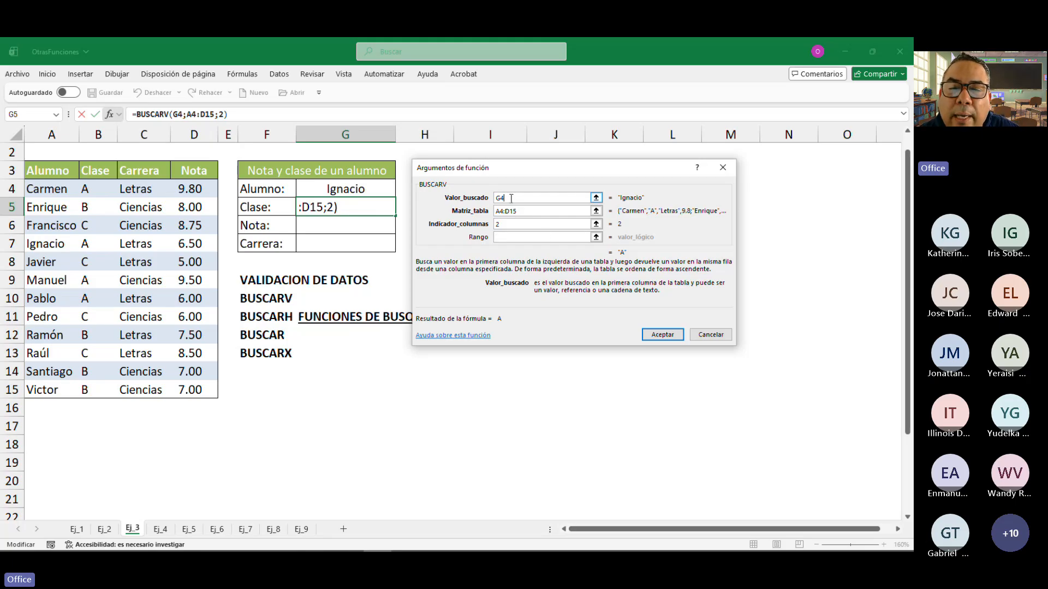
Set BUSCARV's Rango argument to 0 for an exact match and enter the formula in G5.
left_click(523, 211)
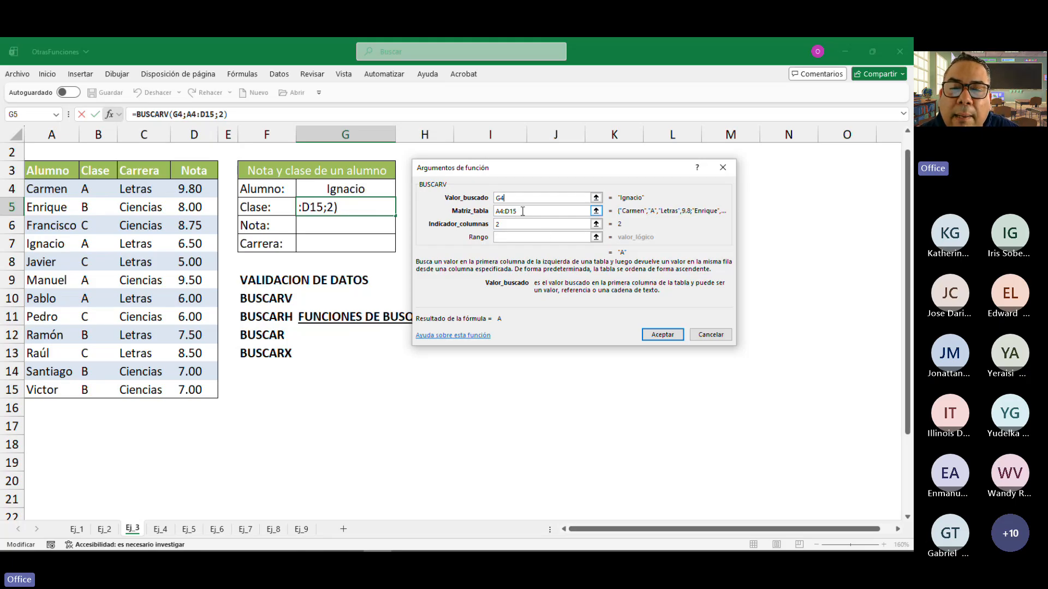
left_click(517, 224)
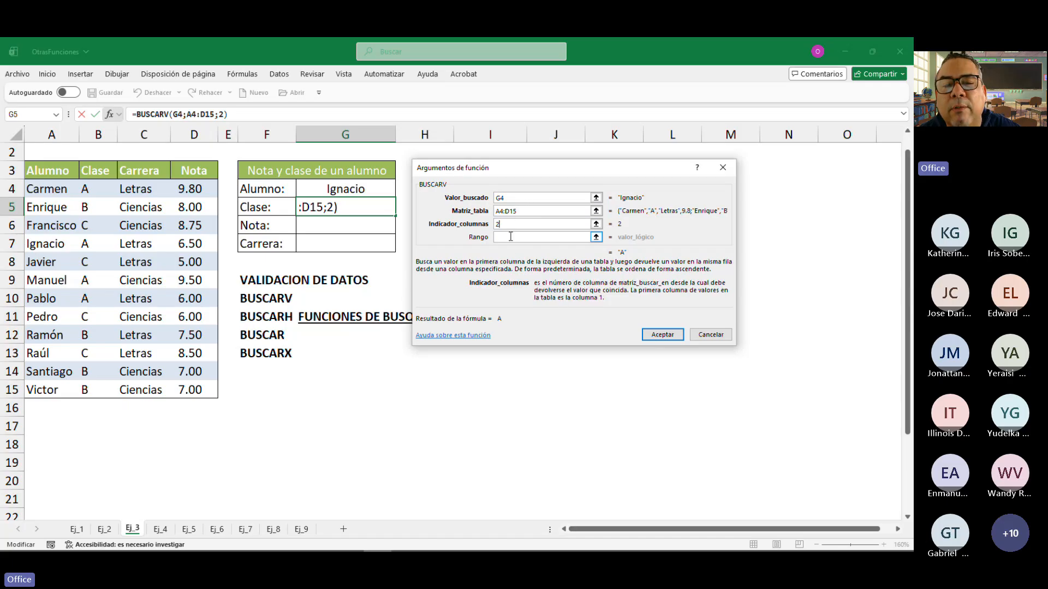
left_click(511, 237)
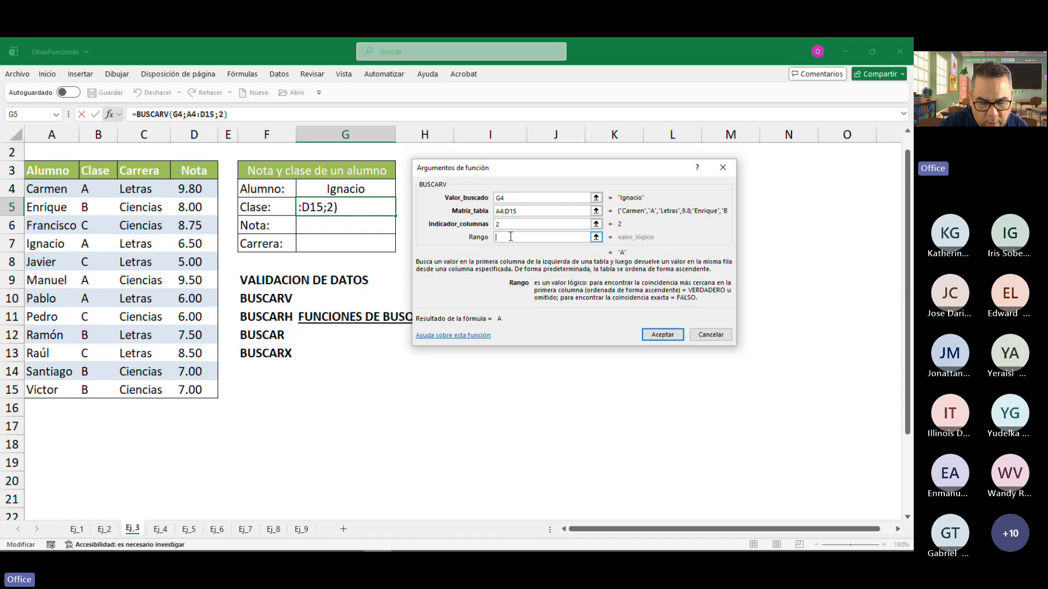
type("1")
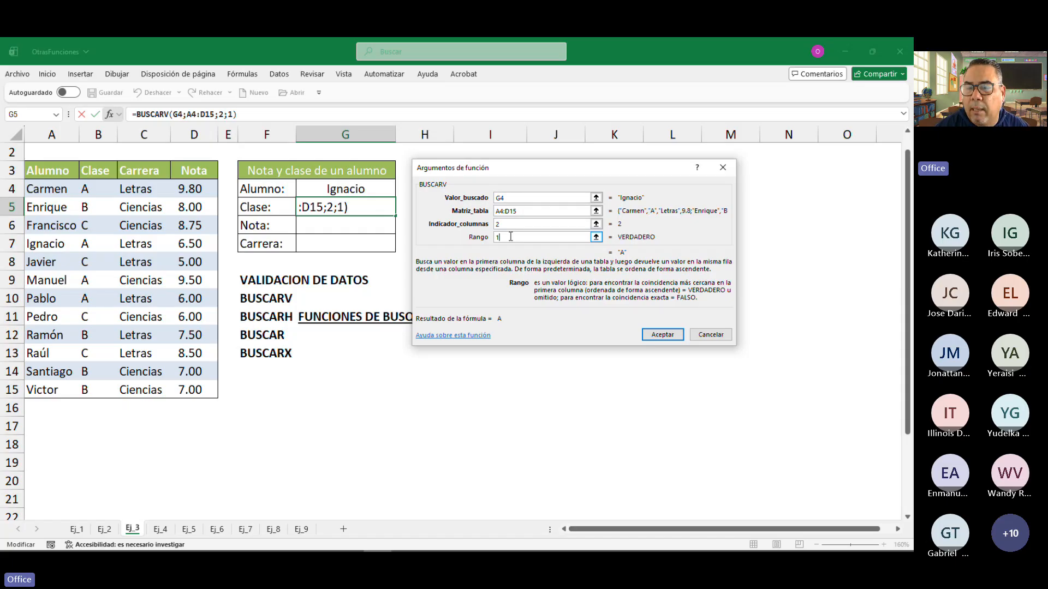
key("BackSpace")
type("0")
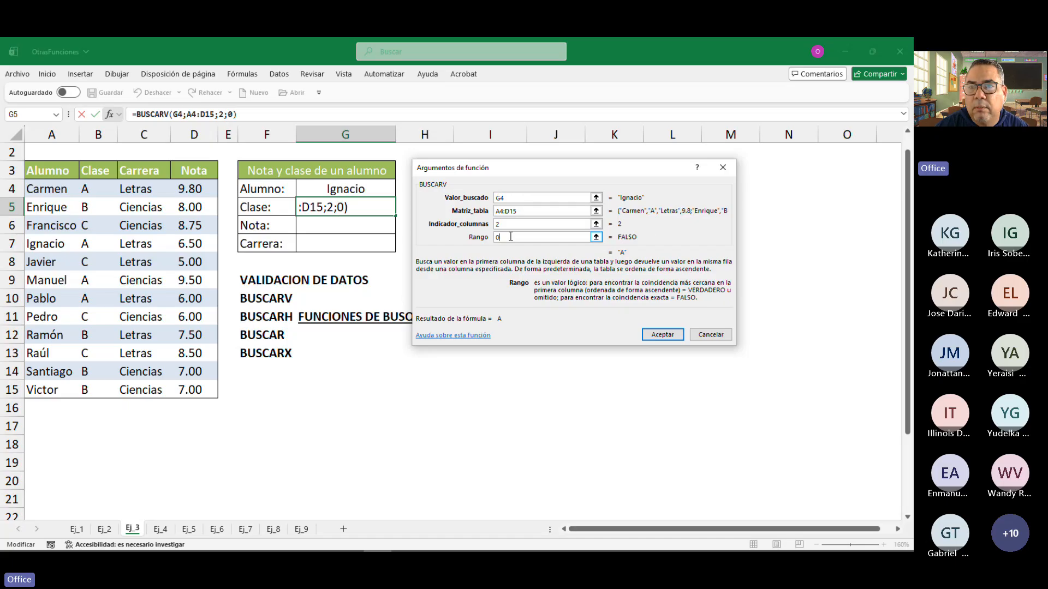
key("BackSpace")
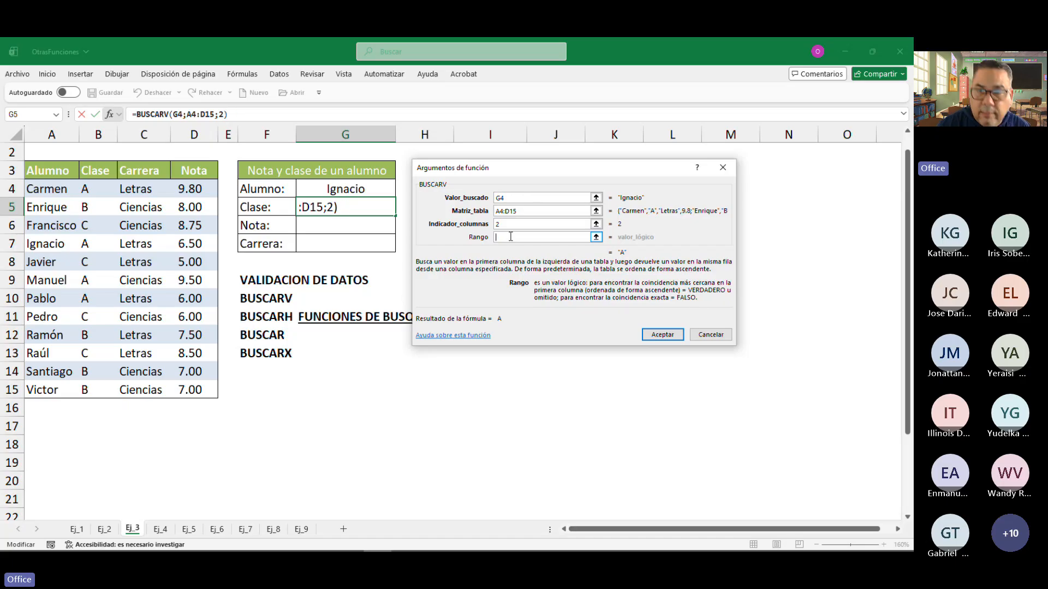
type("1")
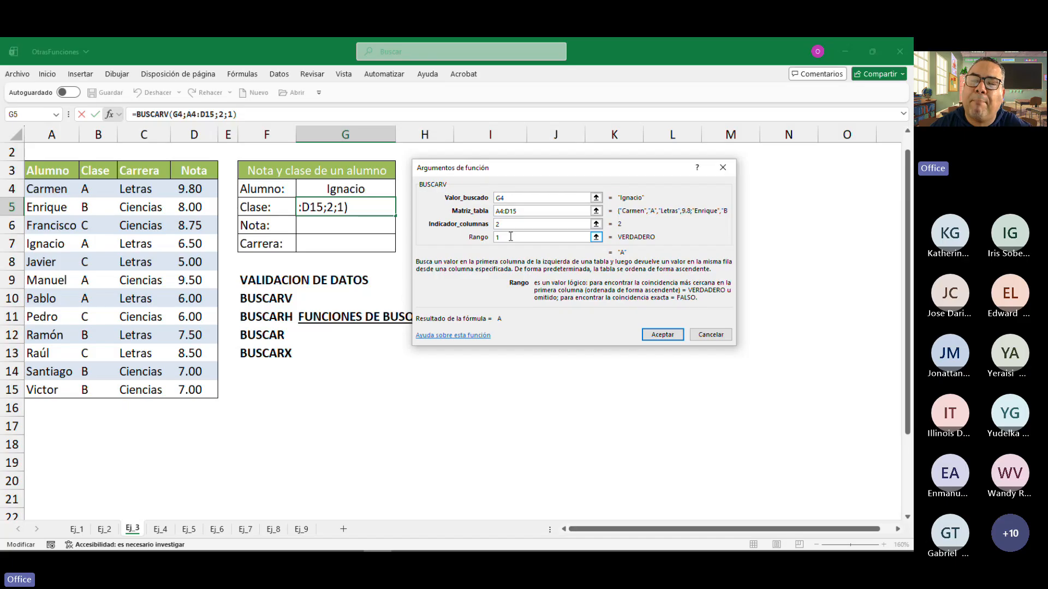
key("BackSpace")
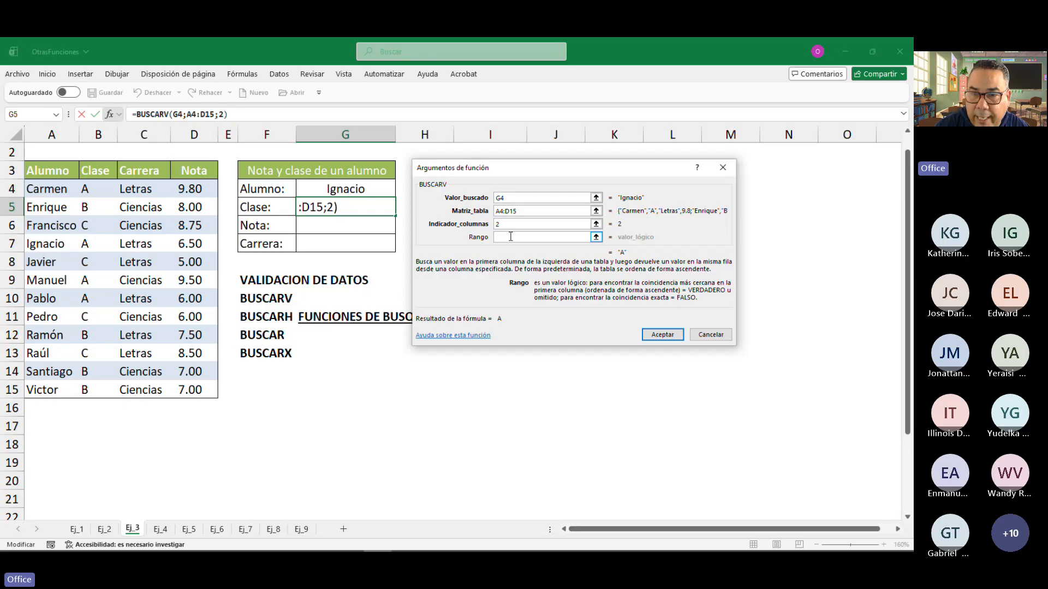
type("0")
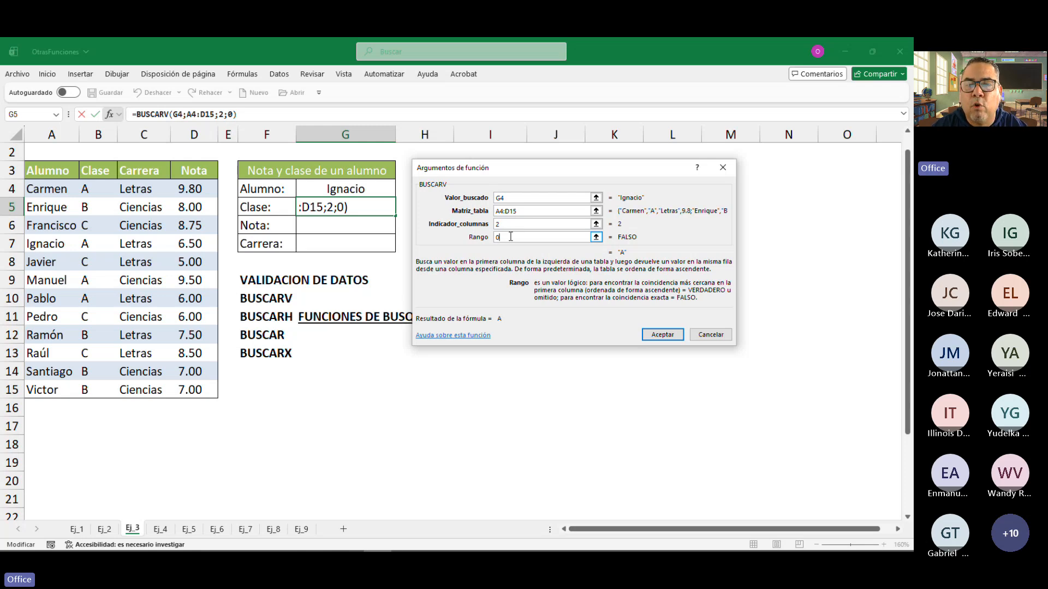
left_click(669, 337)
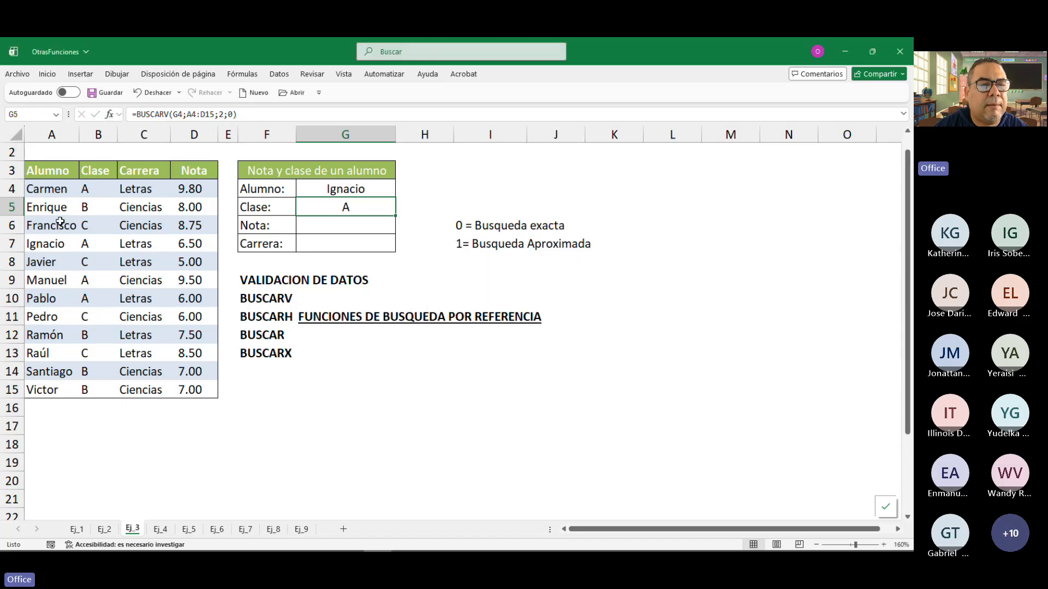
Test the Clase lookup by selecting the row 12 student in G4 and comparing the class with the student table.
left_click_drag(47, 243, 85, 243)
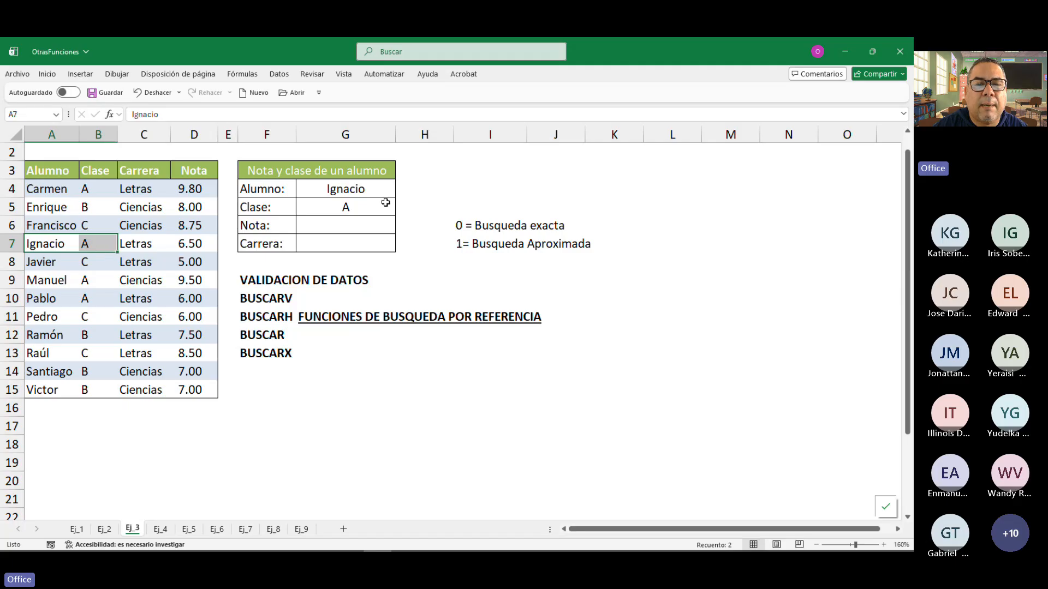
left_click(377, 190)
left_click(401, 192)
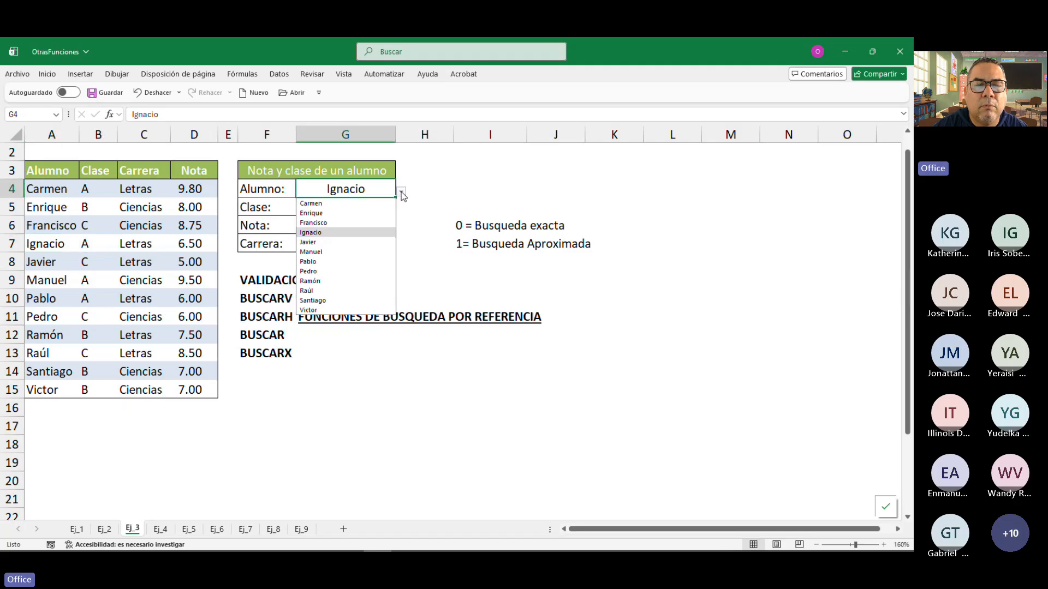
left_click(325, 281)
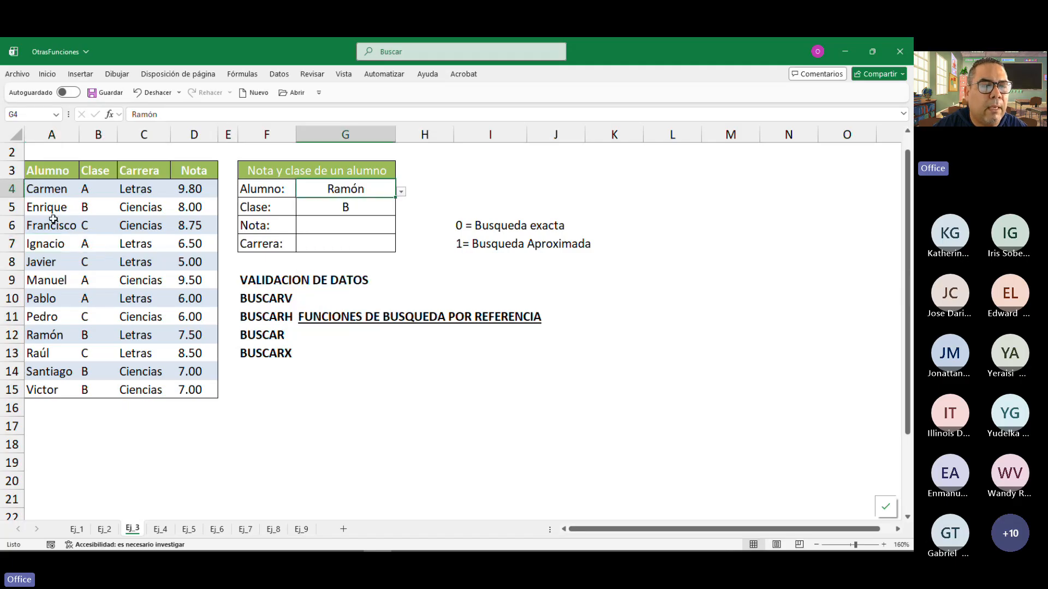
left_click_drag(47, 336, 88, 336)
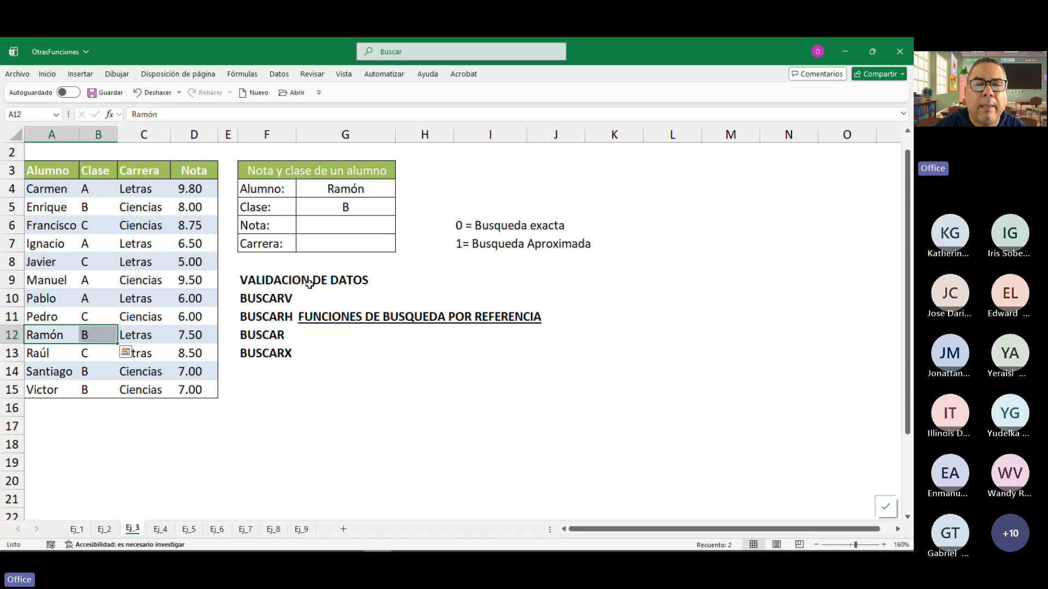
Select the row 5 student in G4's drop-down list and compare the returned class with the student table.
left_click(360, 184)
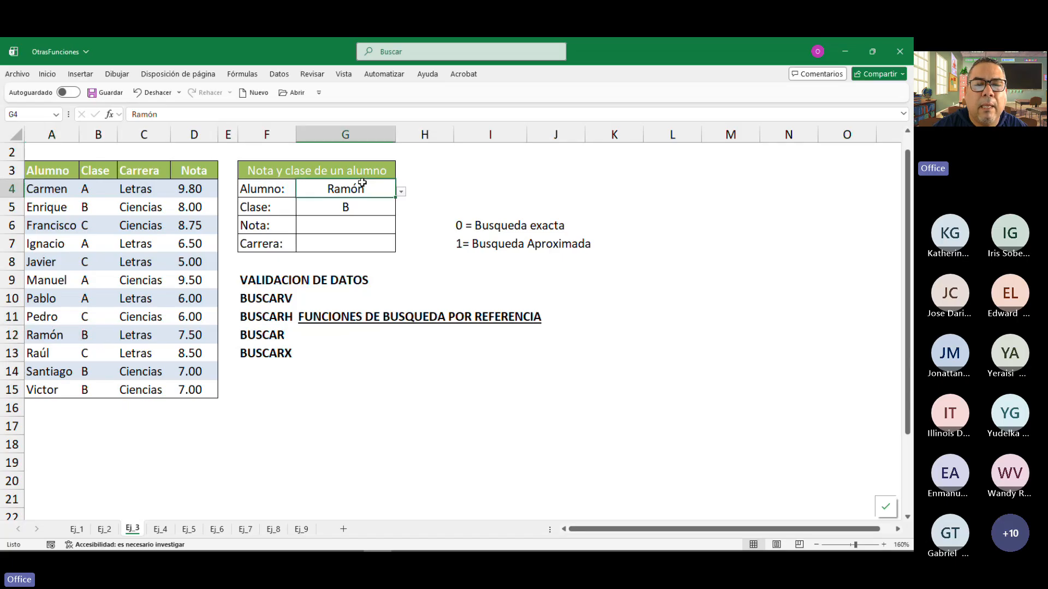
left_click(401, 192)
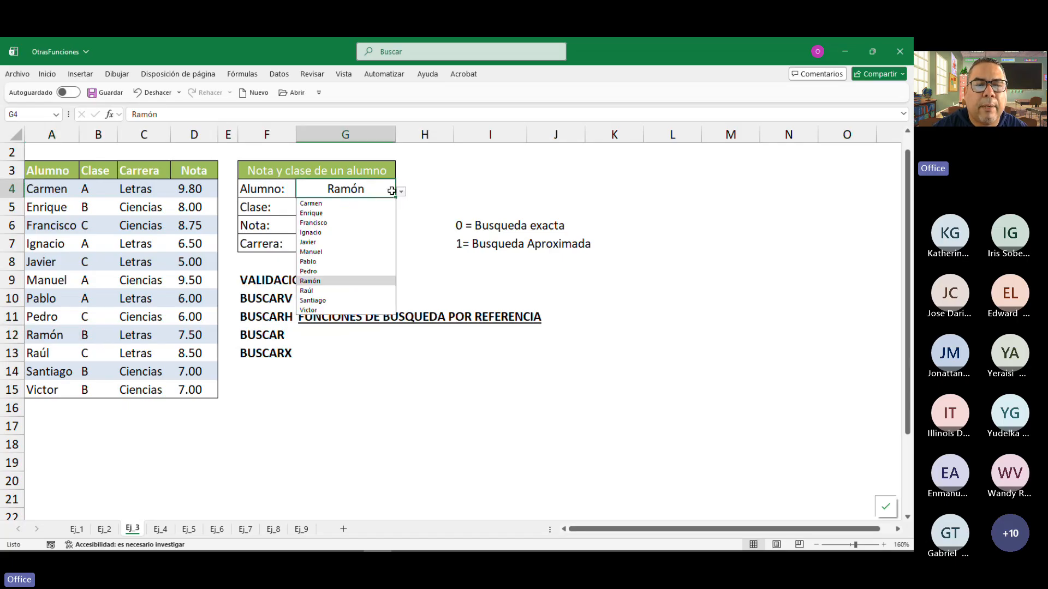
left_click(337, 213)
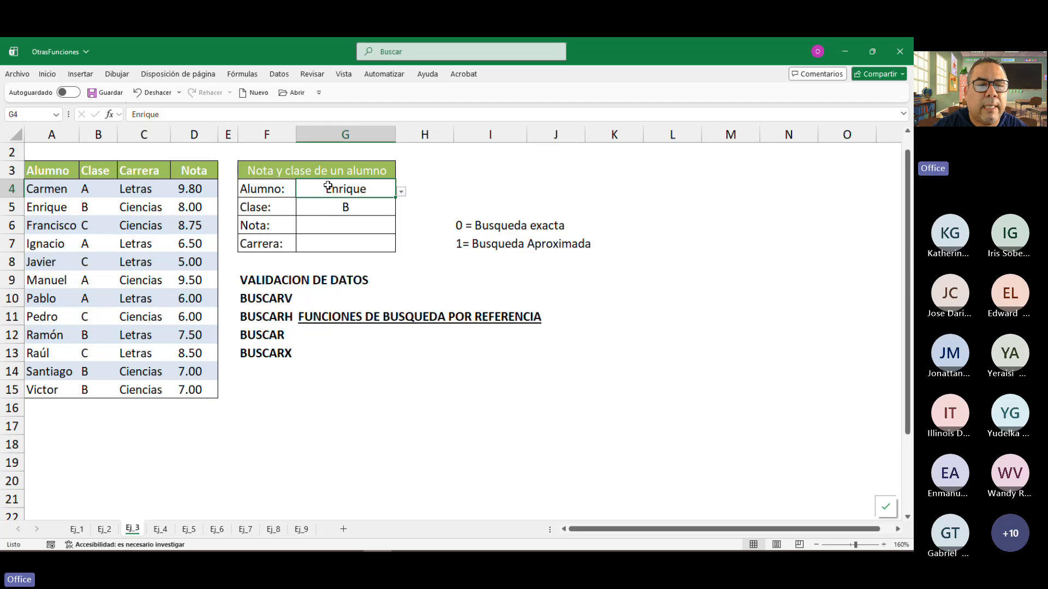
left_click_drag(43, 208, 102, 205)
Make the Matriz_tabla range in G5's BUSCARV formula absolute as $A$4:$D$15.
left_click(378, 202)
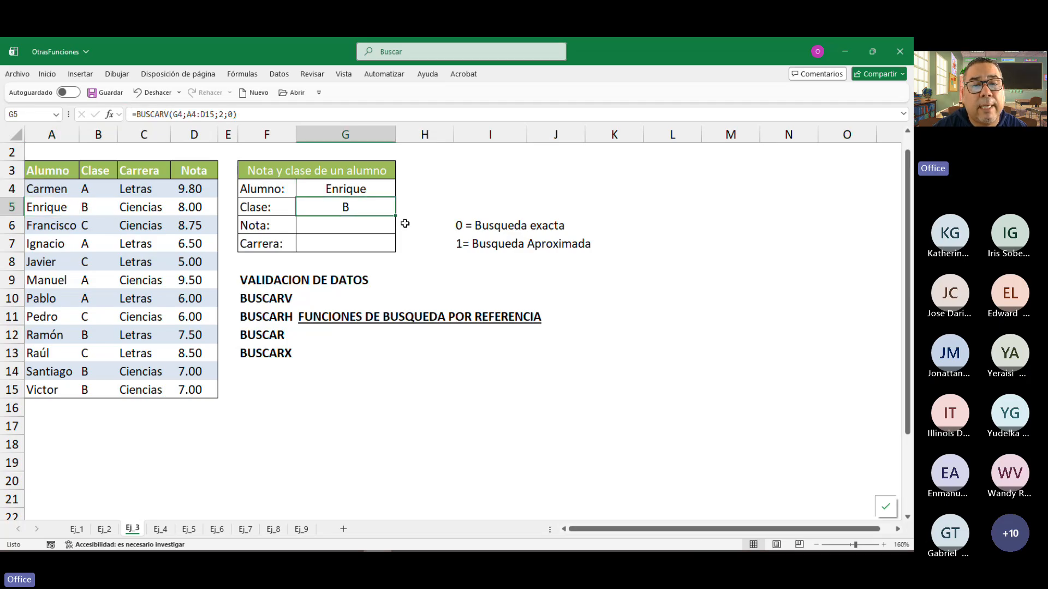
key("F2")
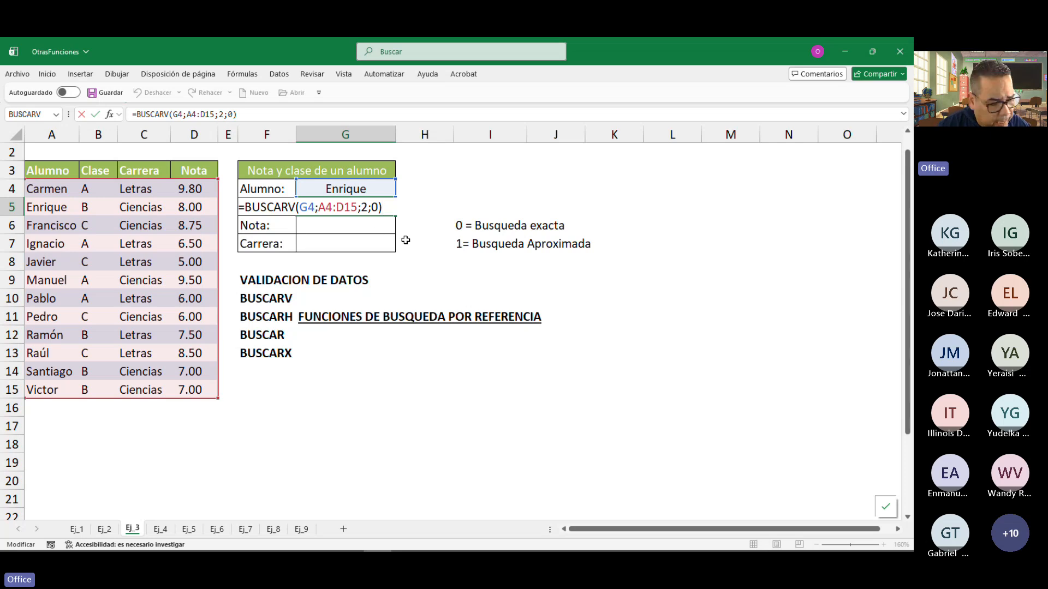
key("Escape")
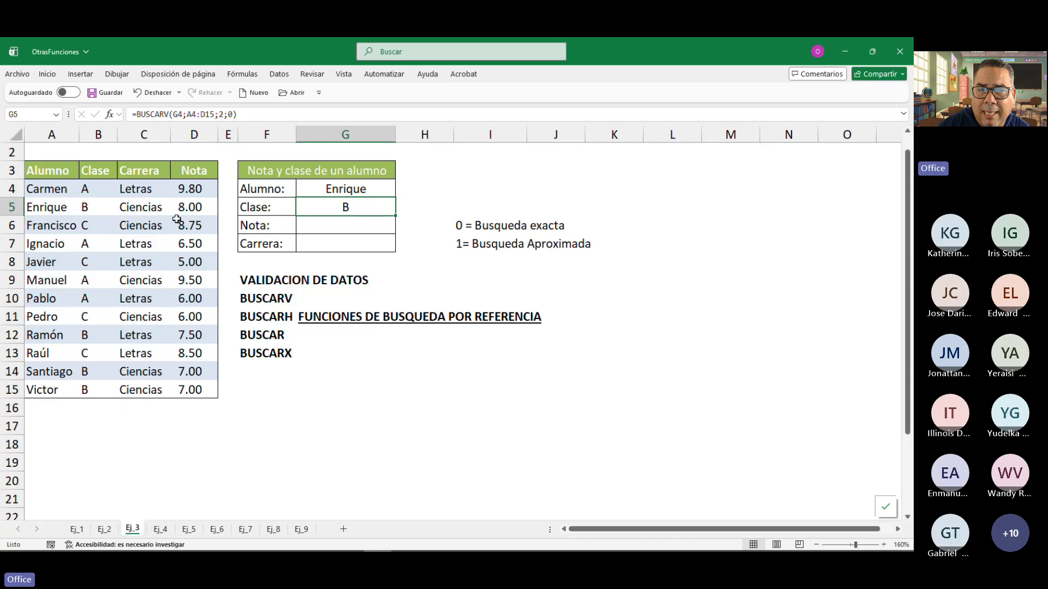
double_click(365, 217)
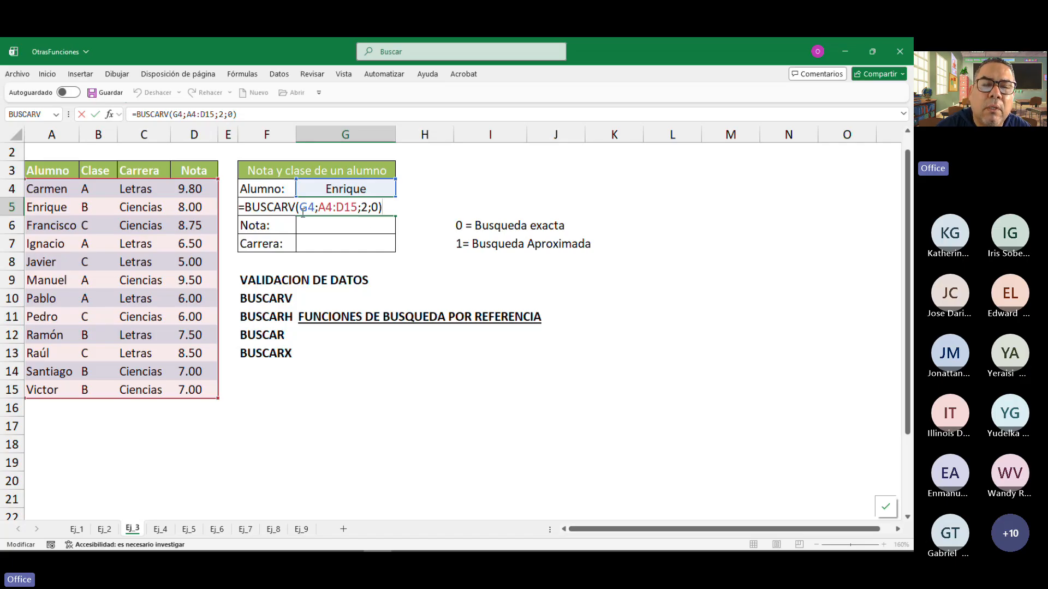
left_click_drag(319, 206, 357, 207)
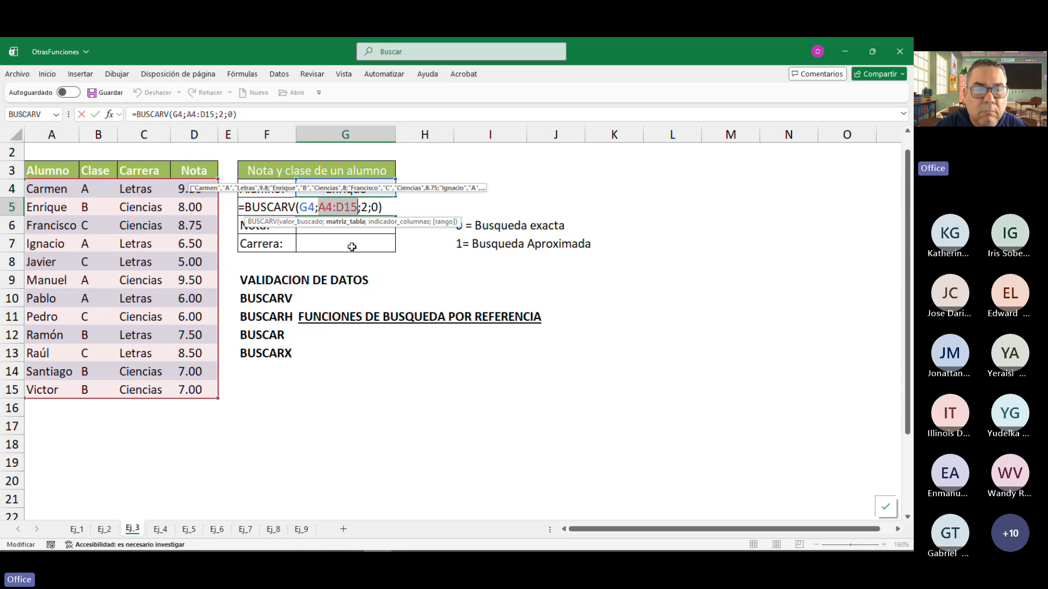
key("F2")
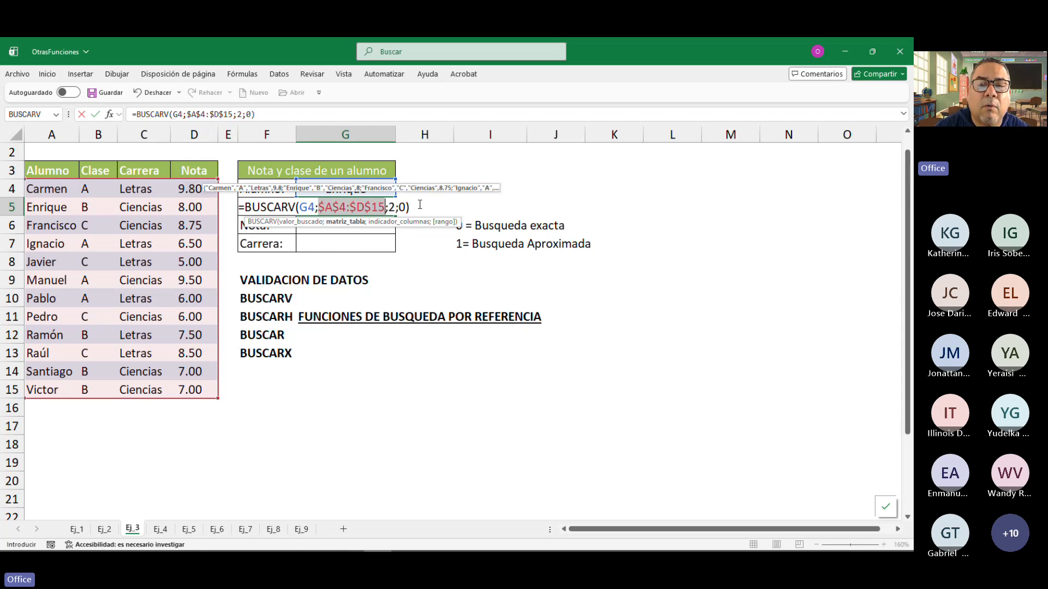
key("F4")
key("Return")
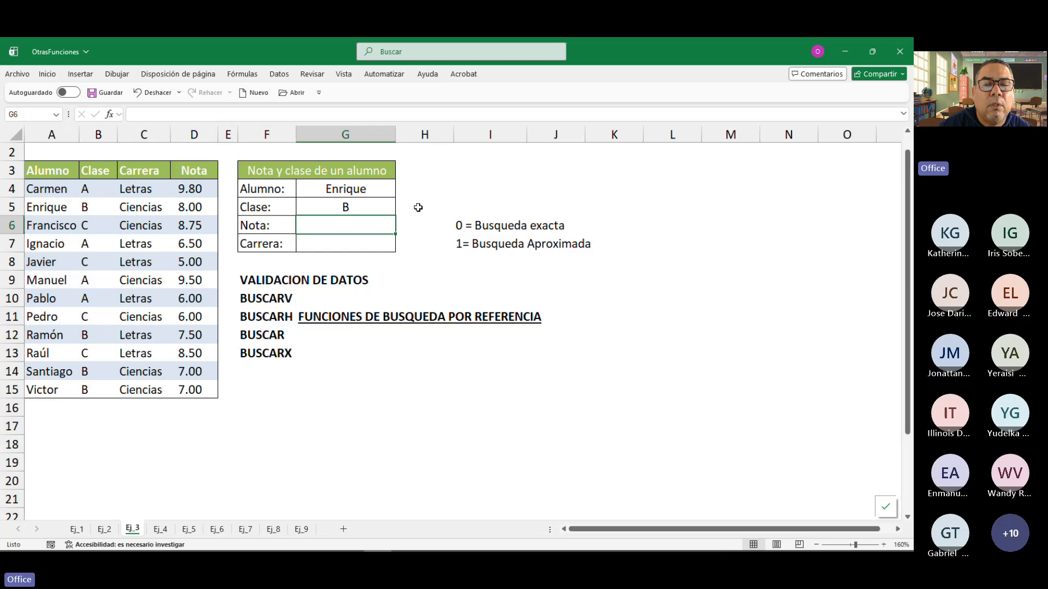
Try to fill the Clase formula from G5 down to G6:G7 and inspect the copied formula in G6.
left_click(365, 207)
left_click_drag(394, 218, 395, 251)
key("Down")
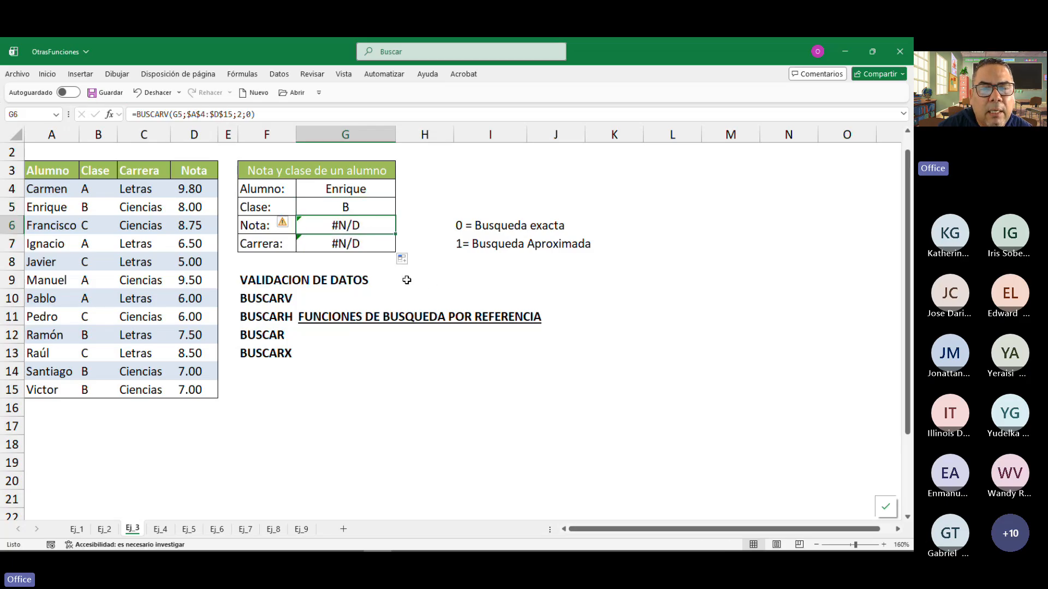
key("F2")
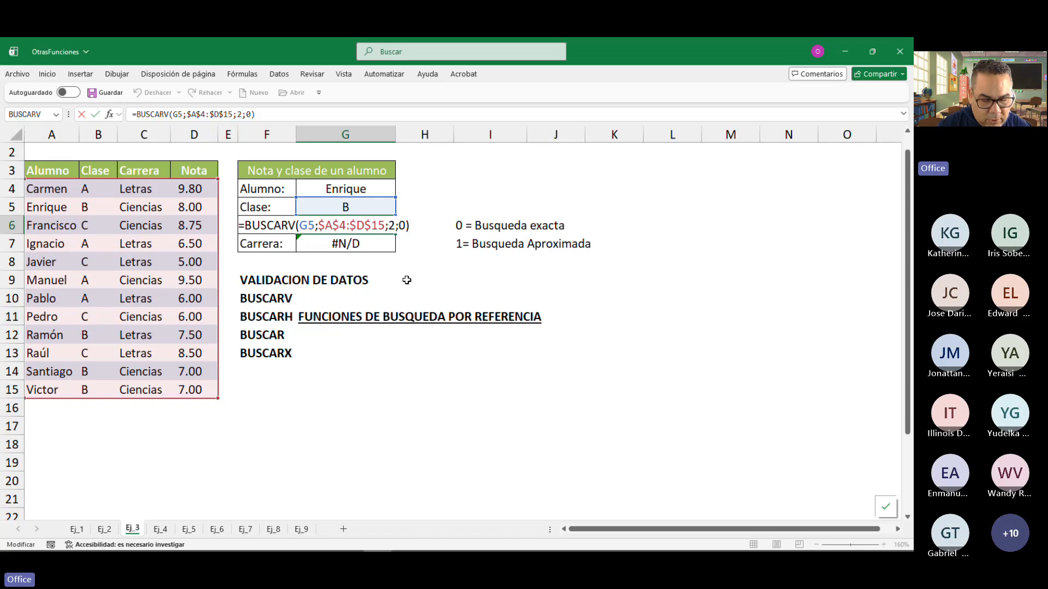
key("Escape")
Make the Valor_buscado reference in G5's BUSCARV formula absolute as $G$4.
left_click(357, 190)
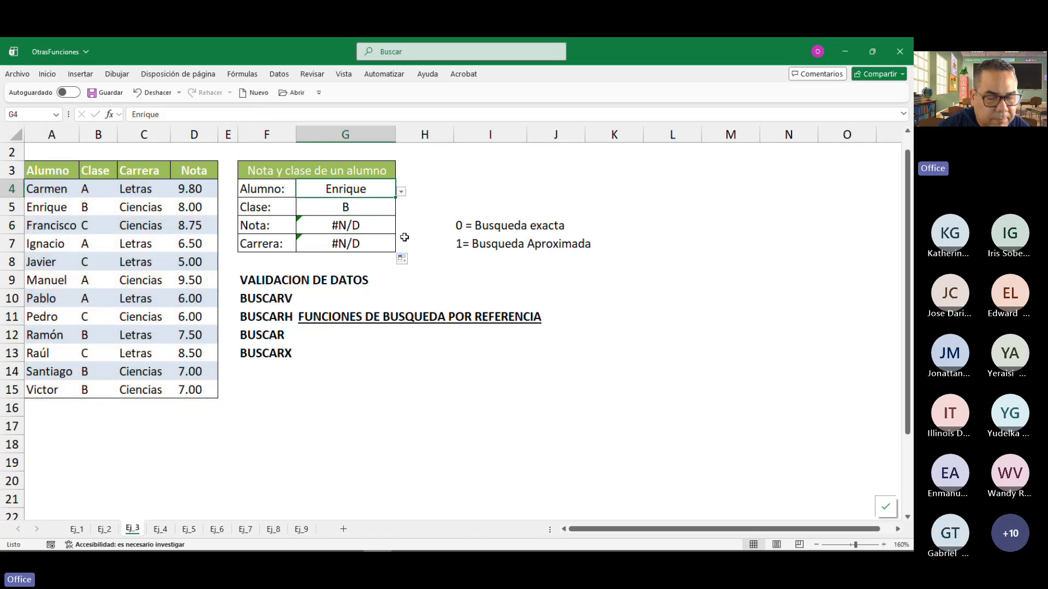
left_click(371, 213)
double_click(371, 212)
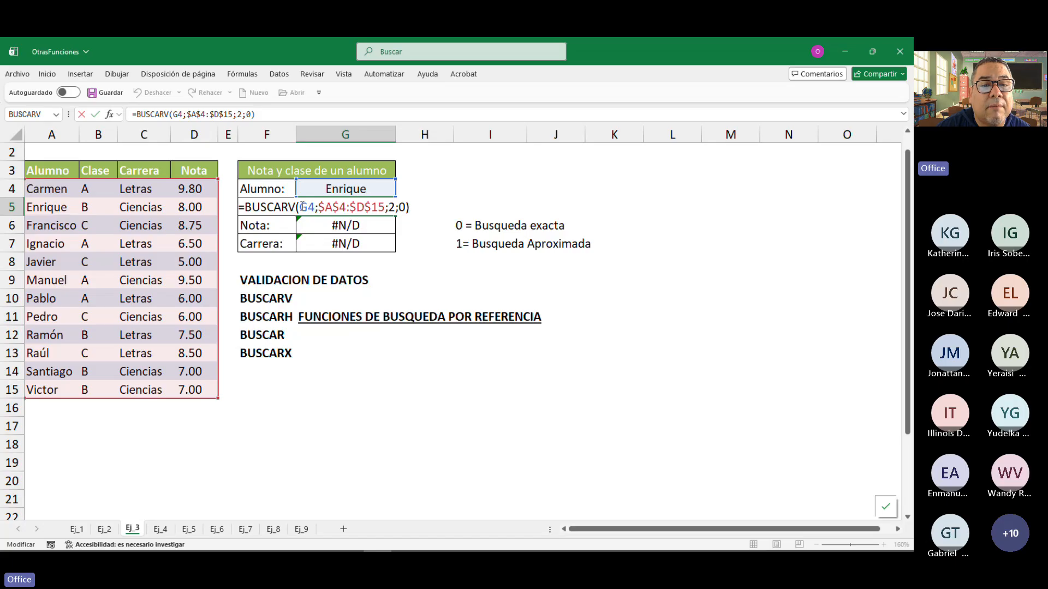
left_click_drag(299, 208, 315, 208)
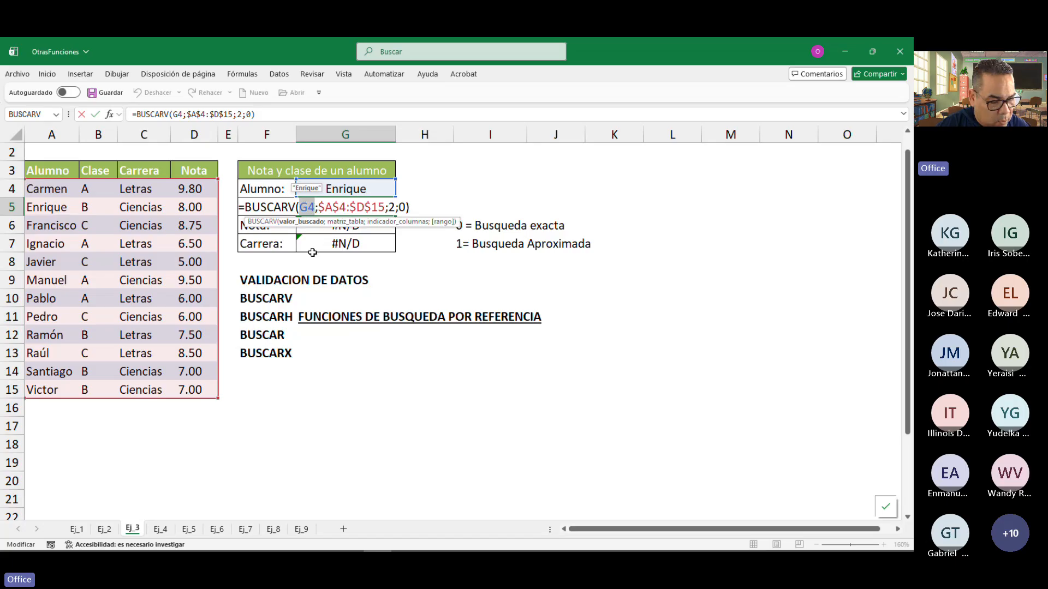
key("F4")
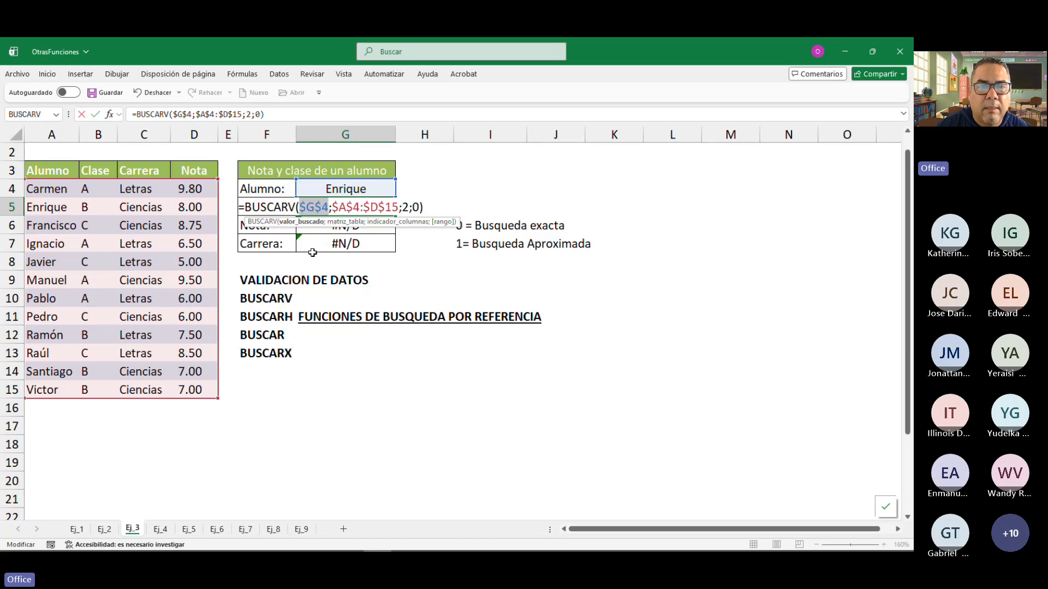
key("Return")
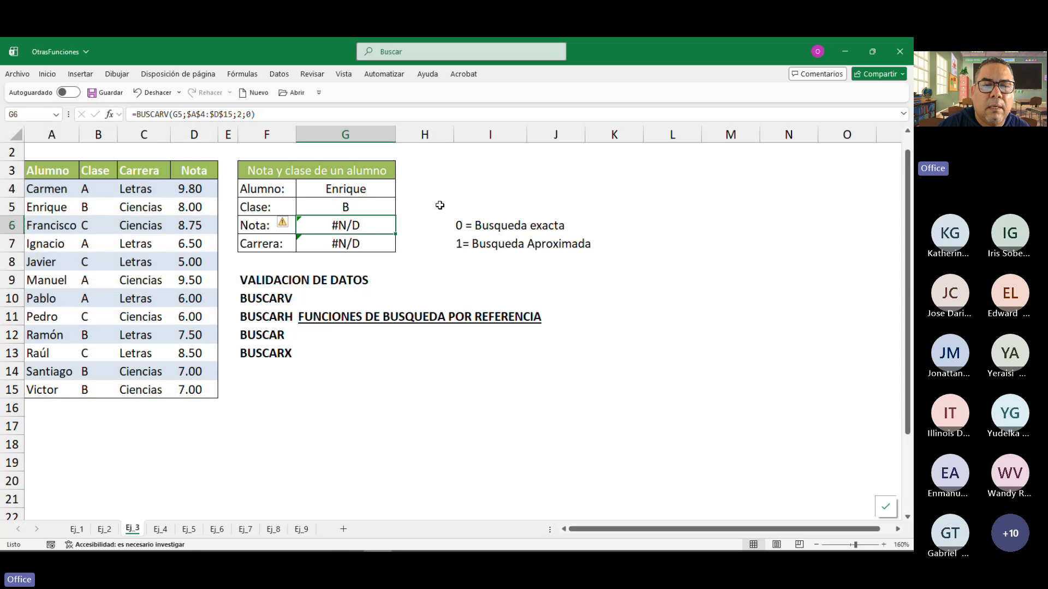
Fill the BUSCARV formula from G5 down to G6:G7 and inspect the Indicador_columnas argument in G6.
left_click(348, 208)
left_click_drag(395, 215, 395, 252)
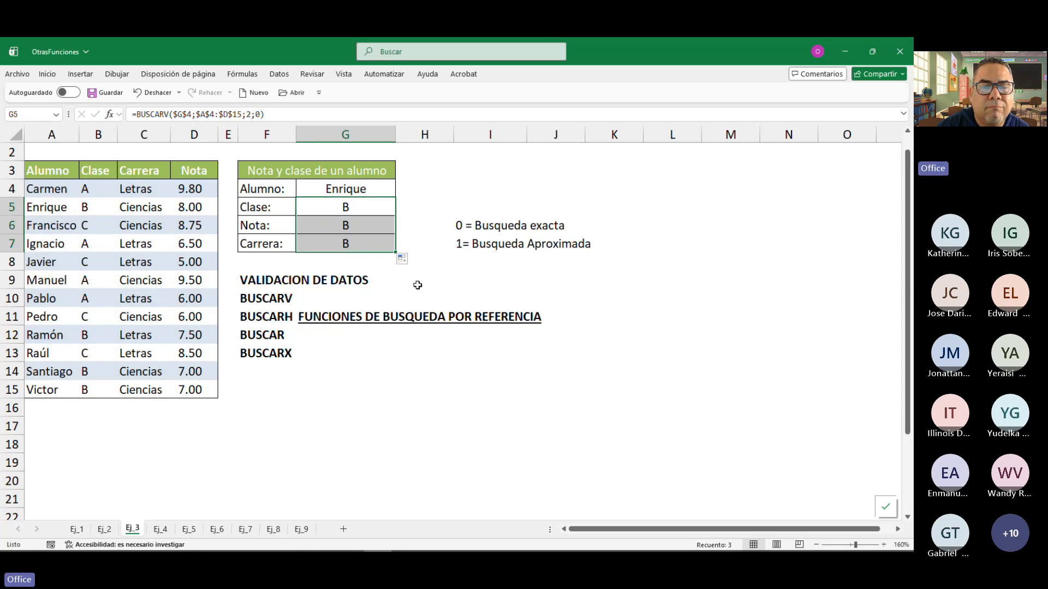
left_click(358, 225)
key("F2")
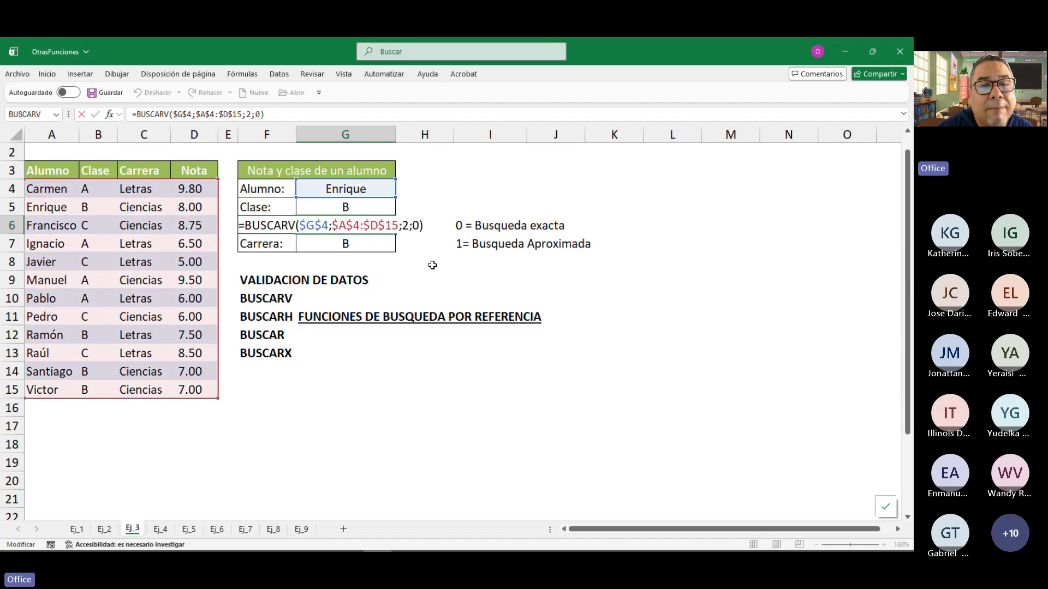
key("Left")
key("Left")
key("Left")
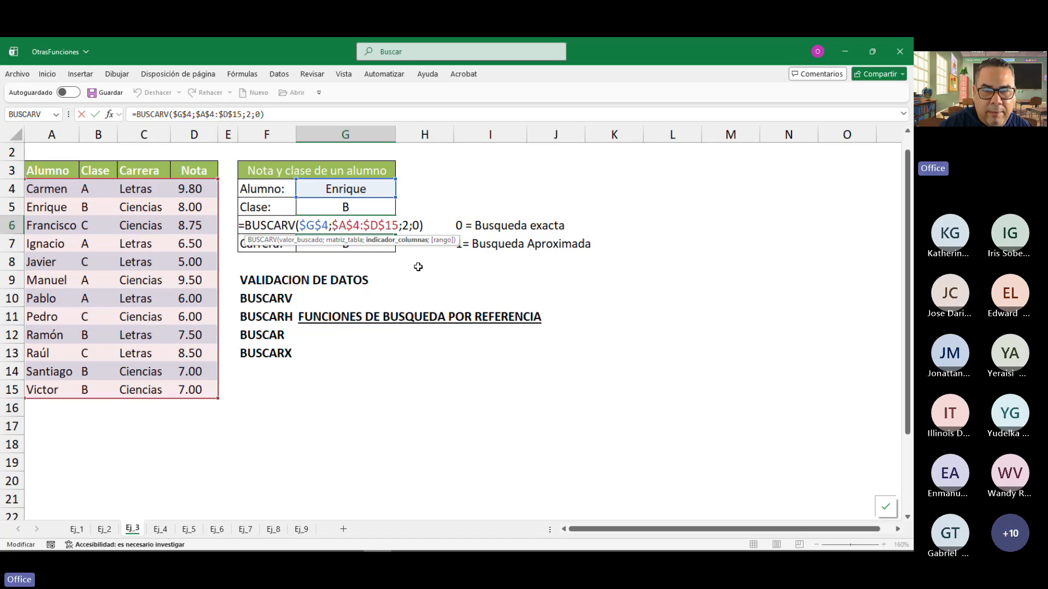
key("Return")
Try 4 as the Indicador_columnas argument in the Clase formula in G5.
left_click(378, 213)
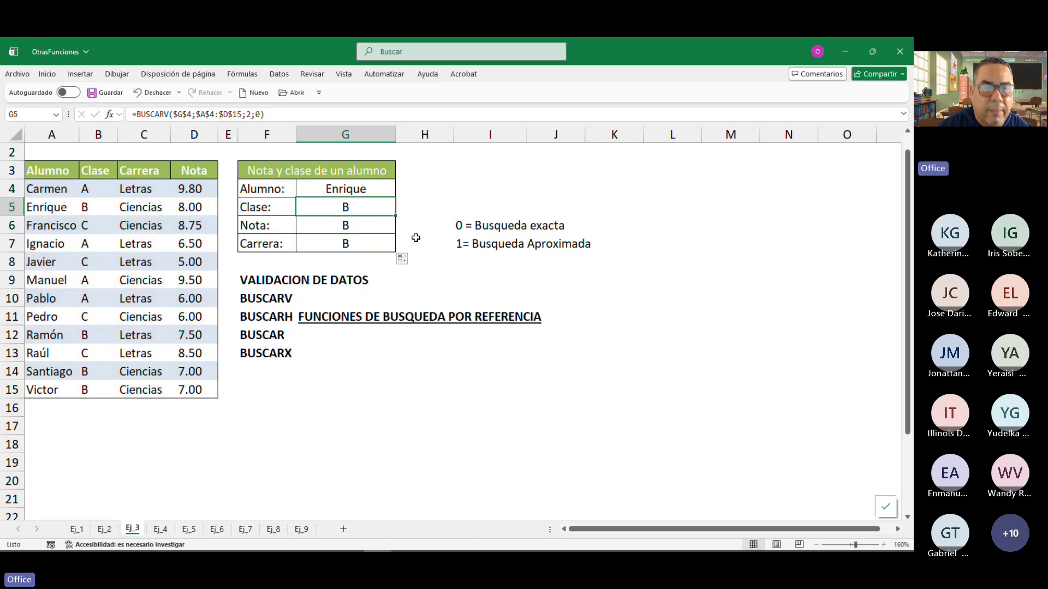
key("F2")
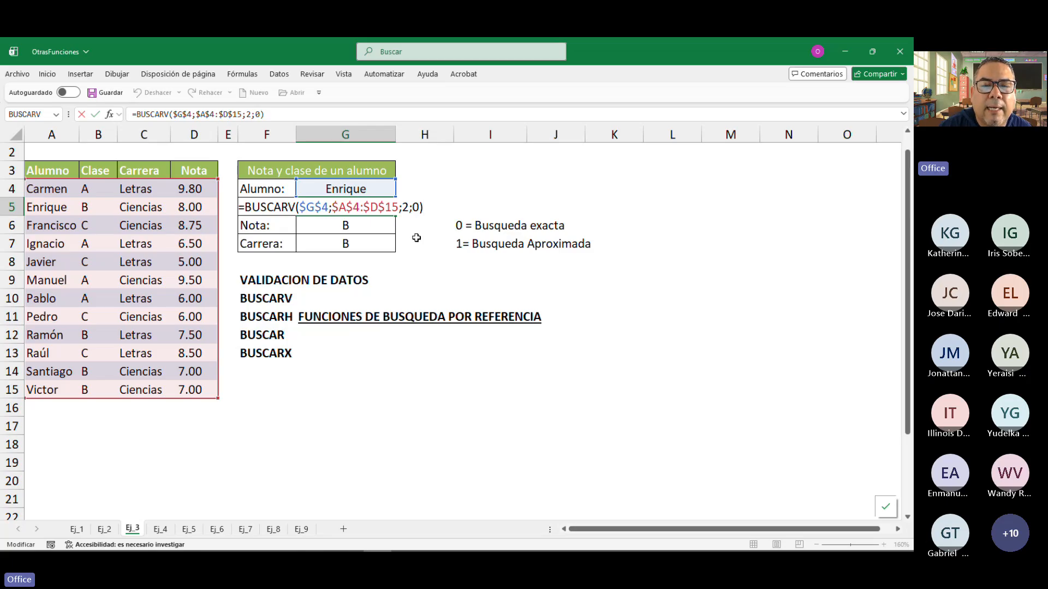
key("Left")
key("Left")
key("Left")
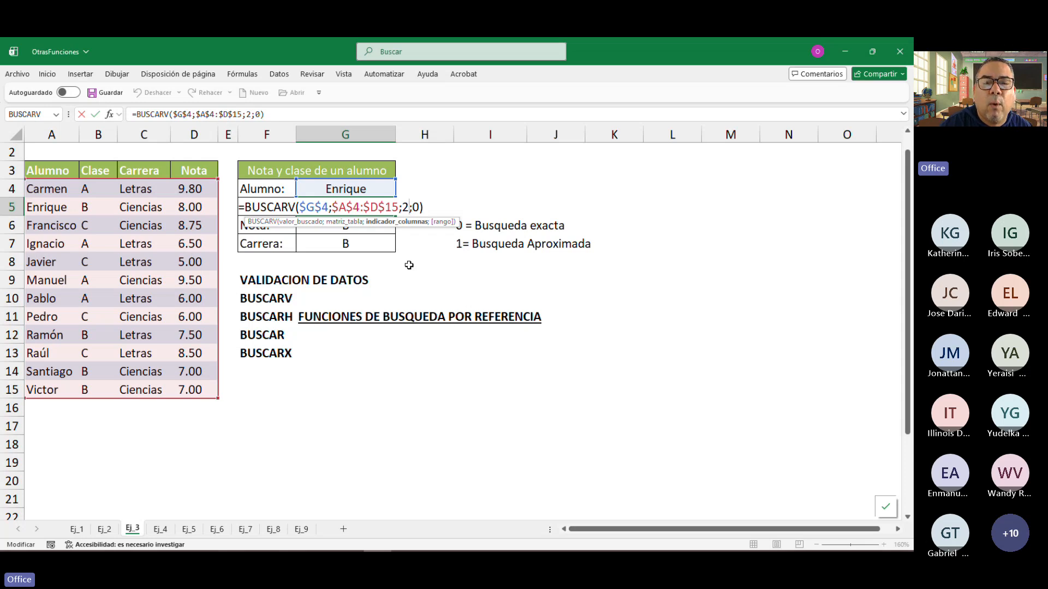
key("BackSpace")
type("4")
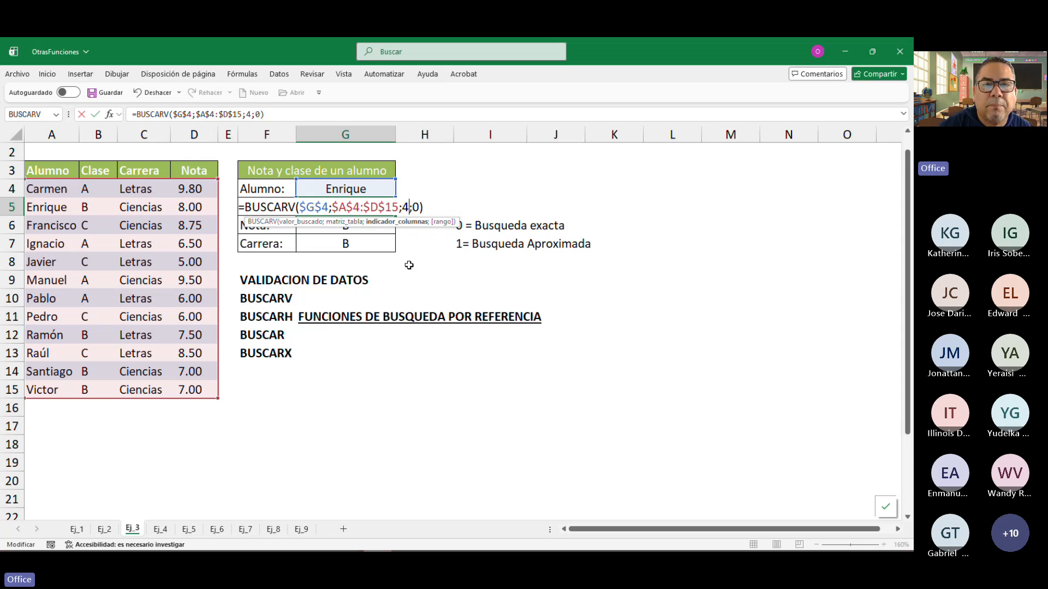
key("Return")
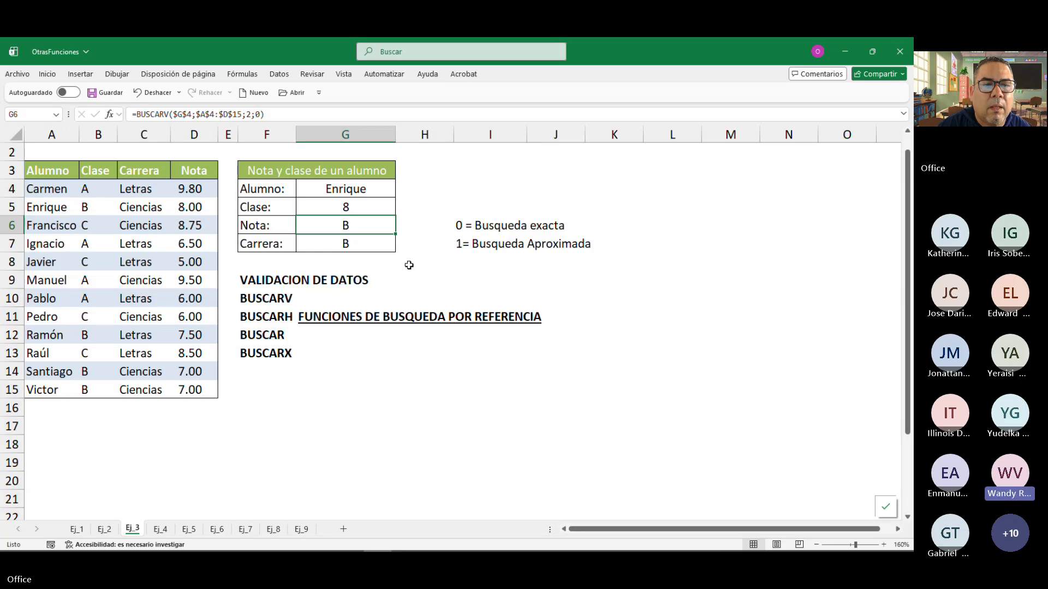
Set the Indicador_columnas argument in G5's Clase formula back to 2.
left_click(365, 210)
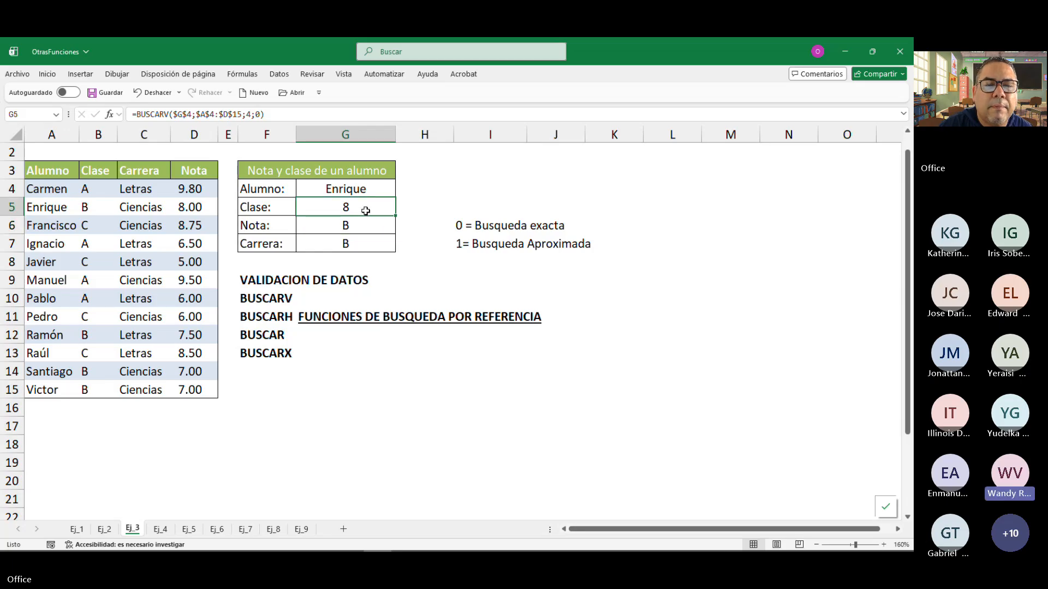
key("F2")
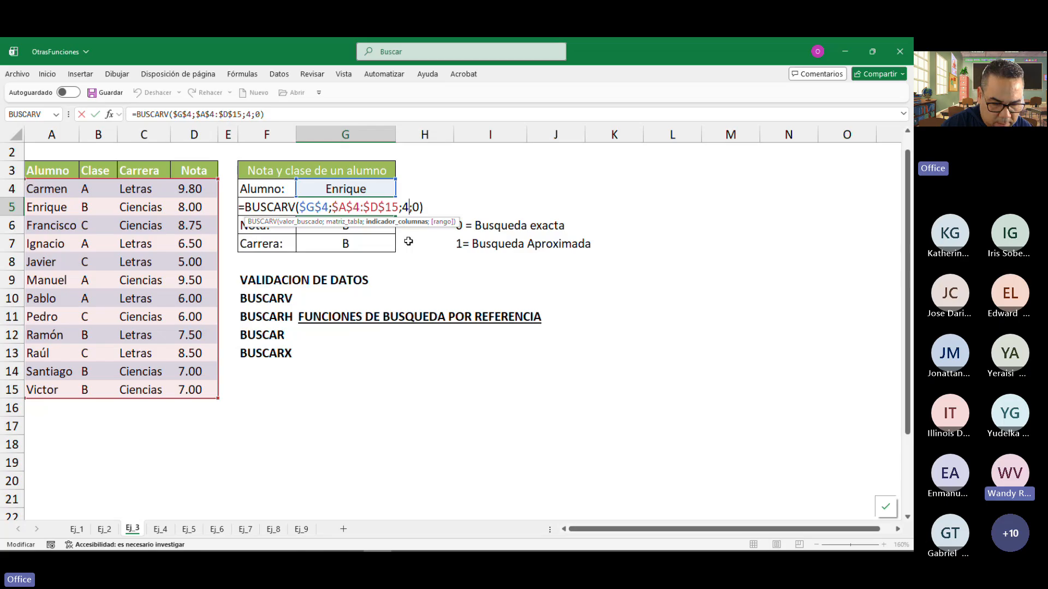
key("BackSpace")
type("2")
key("Return")
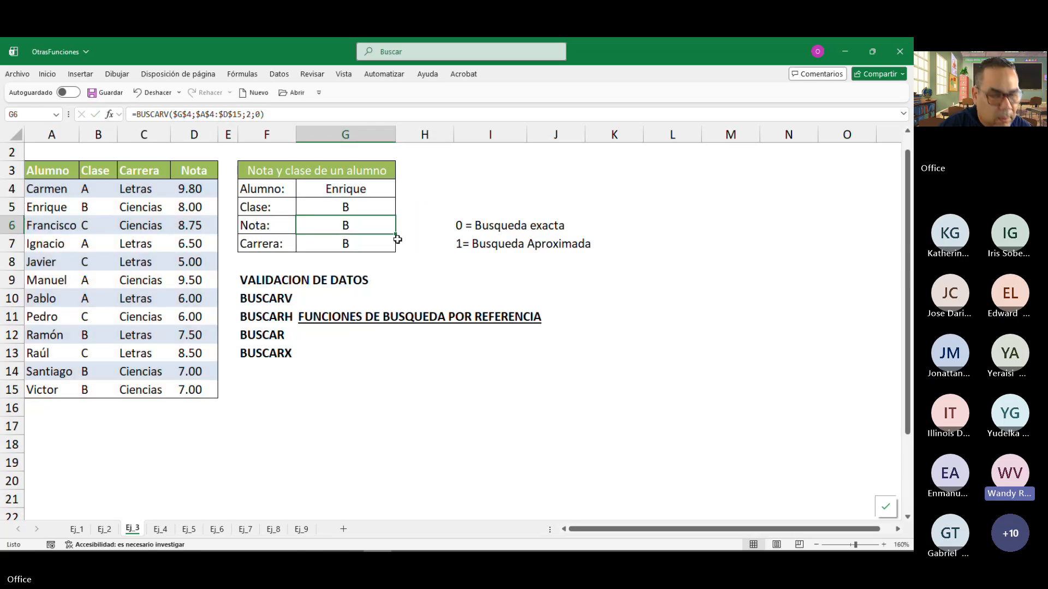
Set the Indicador_columnas argument in the Nota formula in G6 to 4.
key("F2")
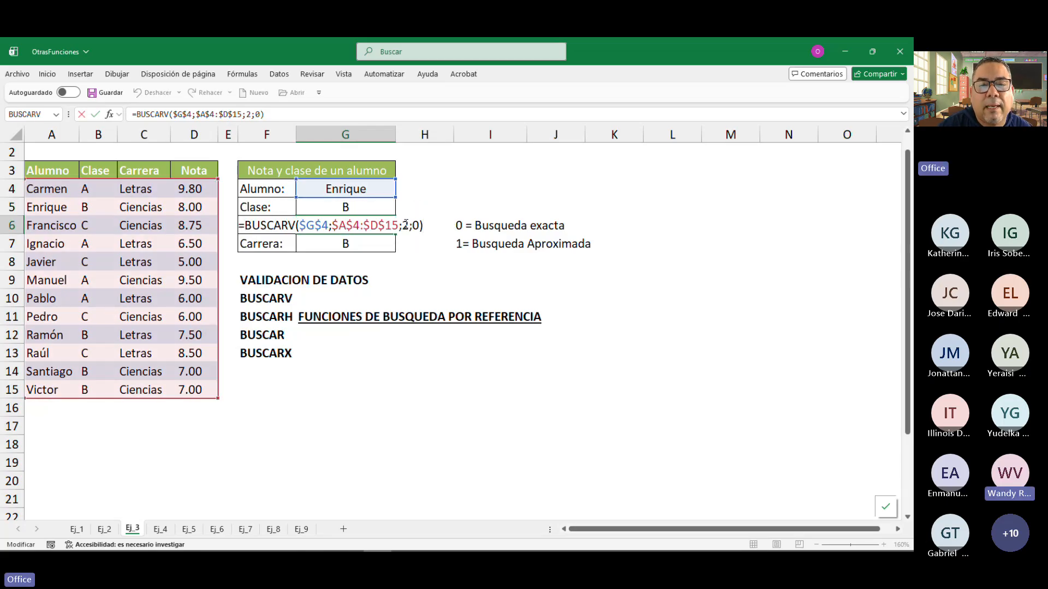
key("Left")
key("Left")
key("Left")
key("BackSpace")
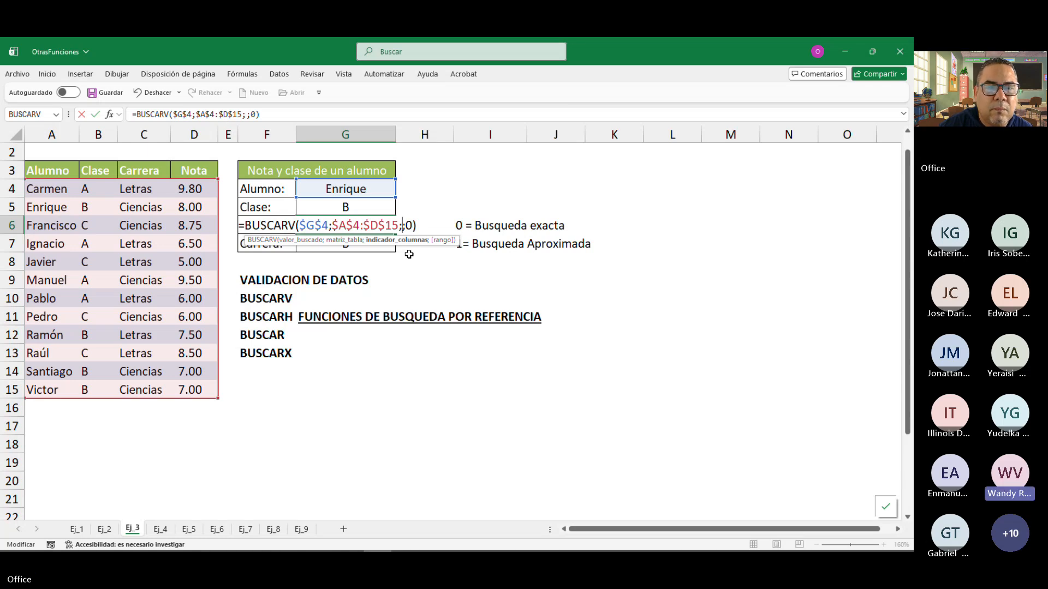
type("4")
key("Return")
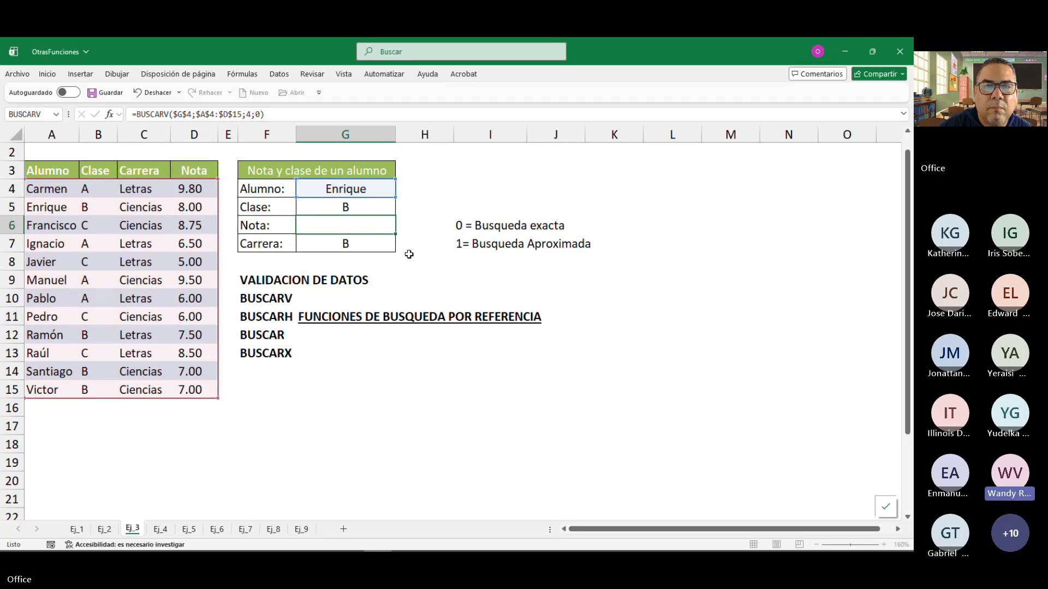
Inspect the BUSCARV formula of the Nota cell G6.
left_click(357, 226)
double_click(356, 227)
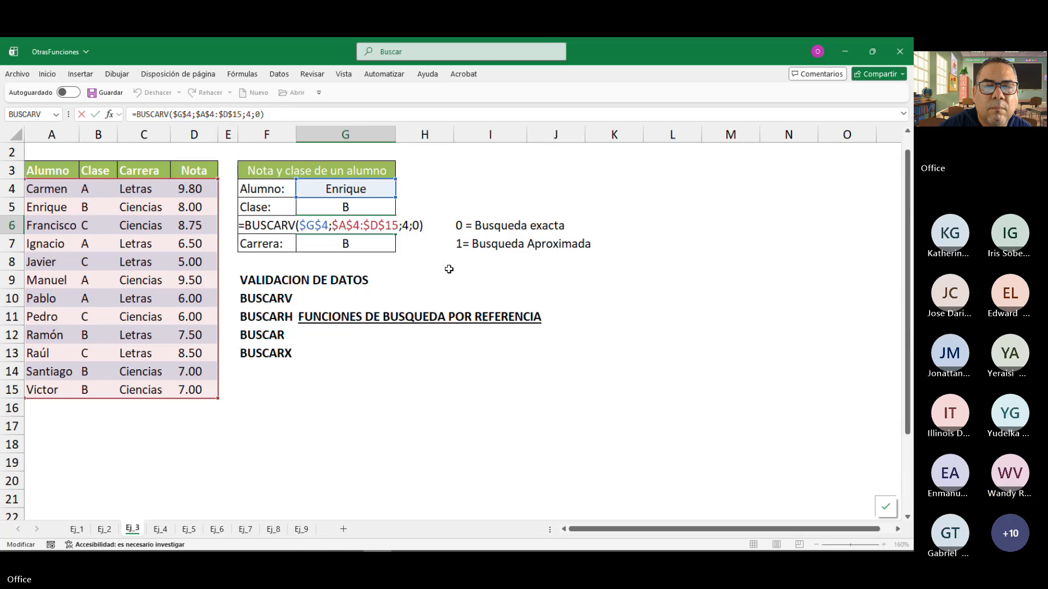
key("Return")
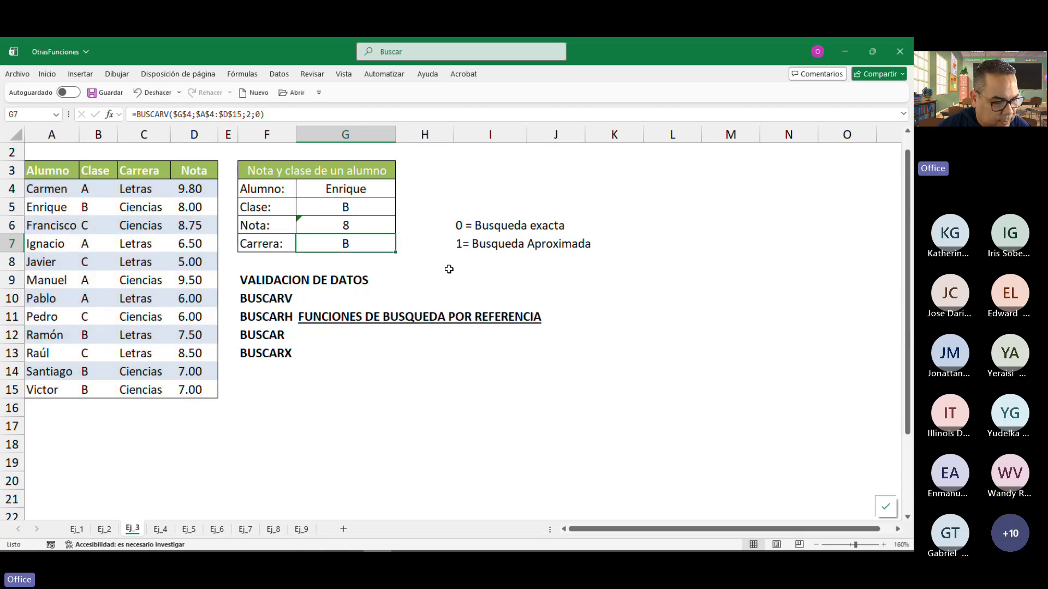
key("F2")
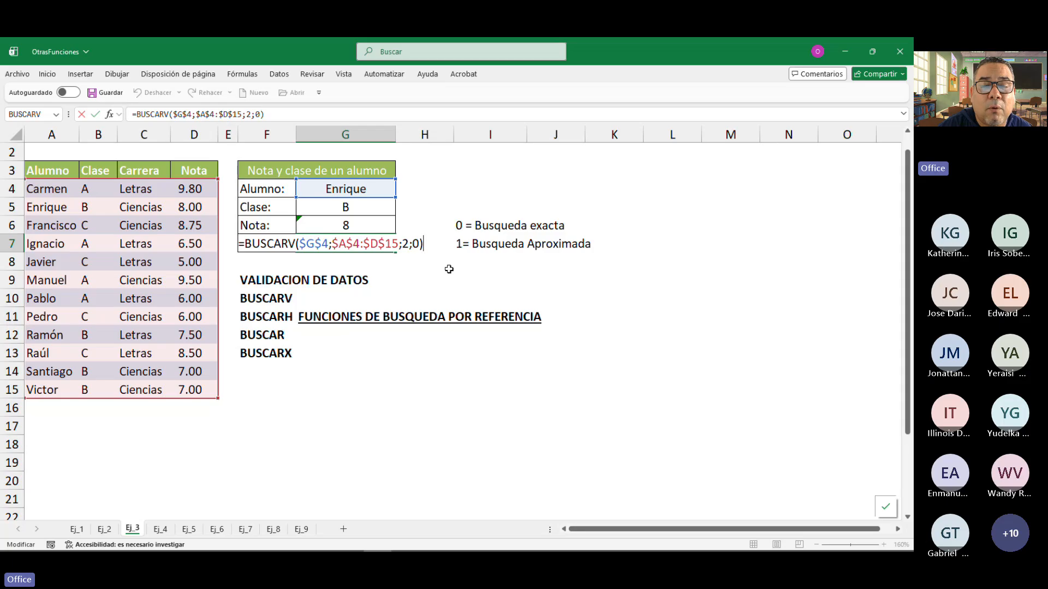
key("BackSpace")
key("BackSpace")
key("BackSpace")
key("BackSpace")
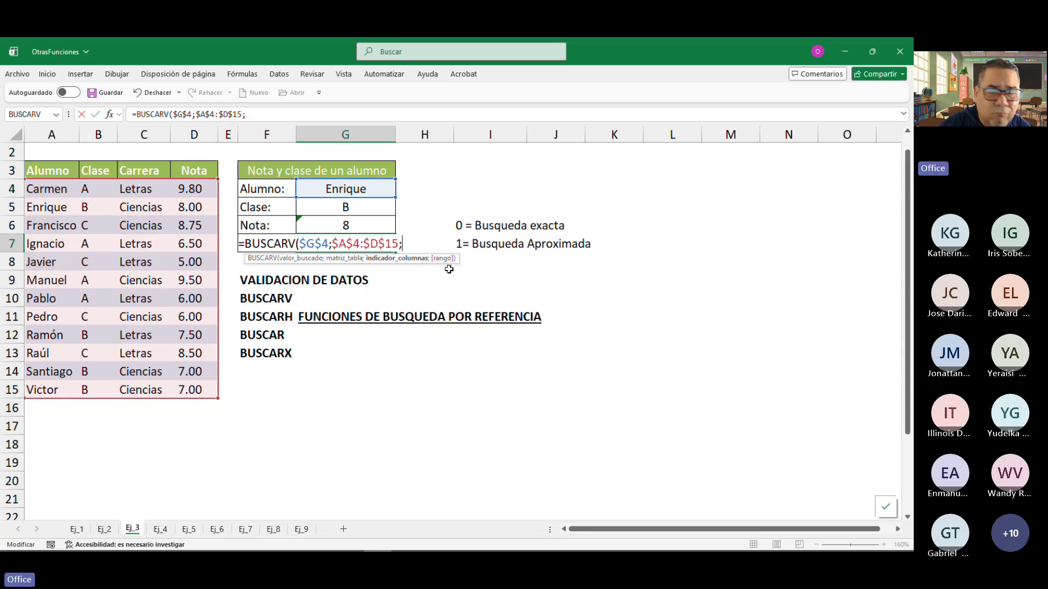
key("Escape")
Clear the Nota and Carrera formulas from G6 and G7.
left_click(358, 229)
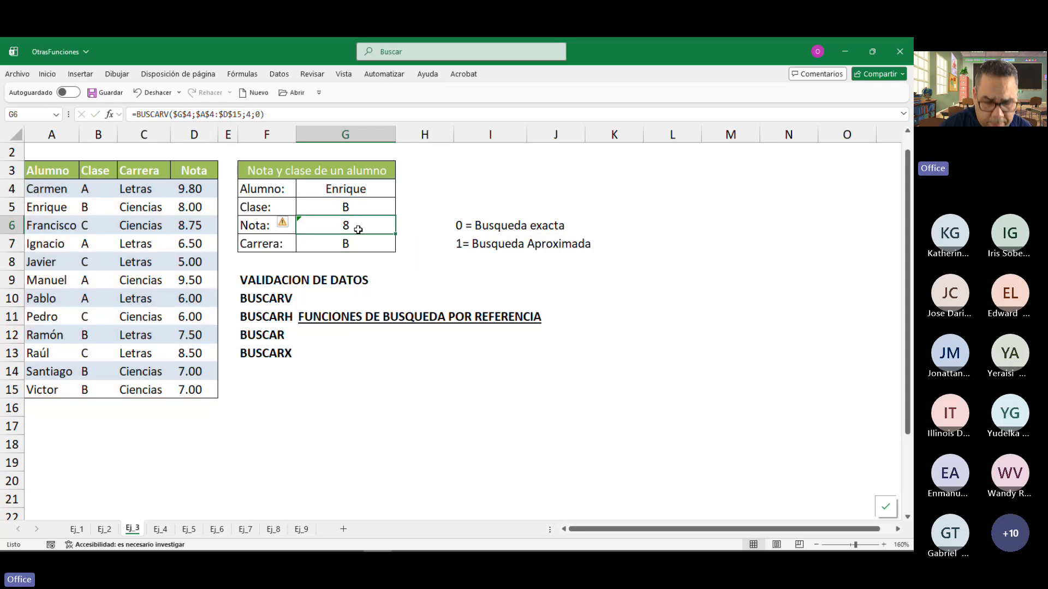
key("Delete")
key("Down")
key("Delete")
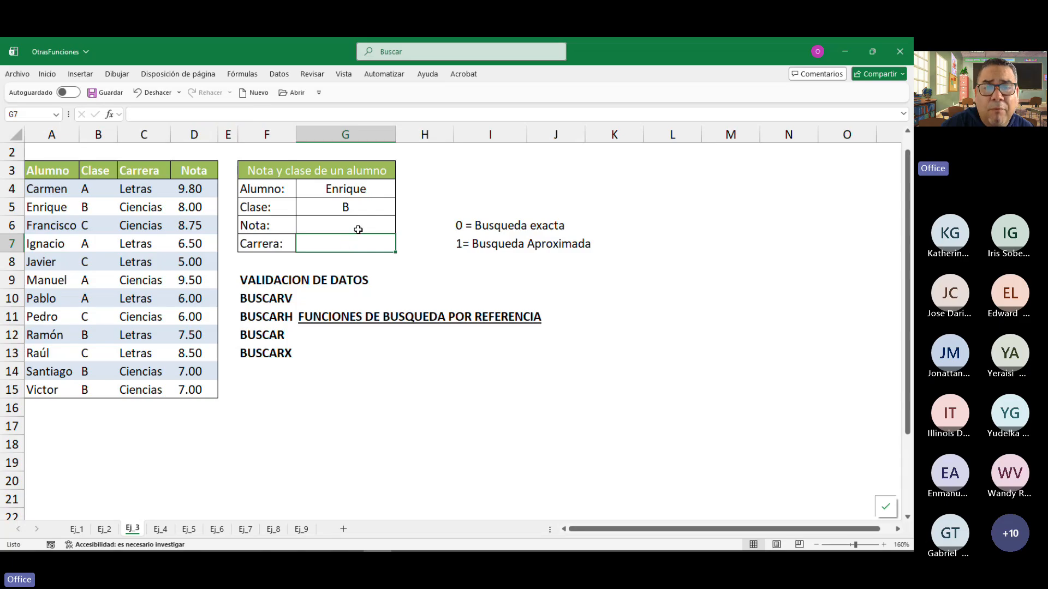
key("Up")
key("Up")
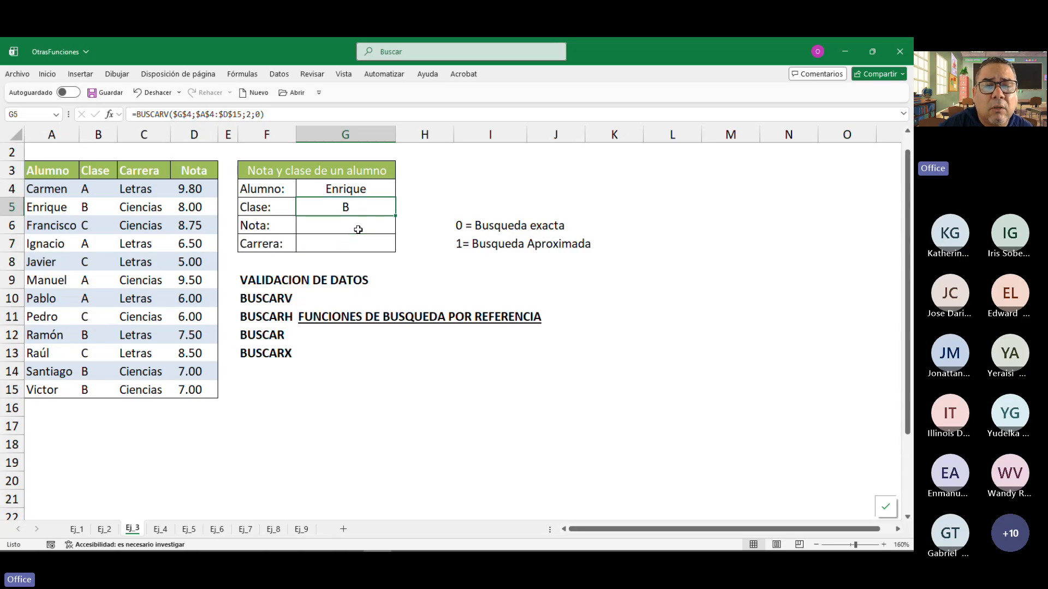
Insert BUSCARV in the Nota cell G6 with G4 as Valor_buscado and A4:D15 as Matriz_tabla.
left_click(358, 229)
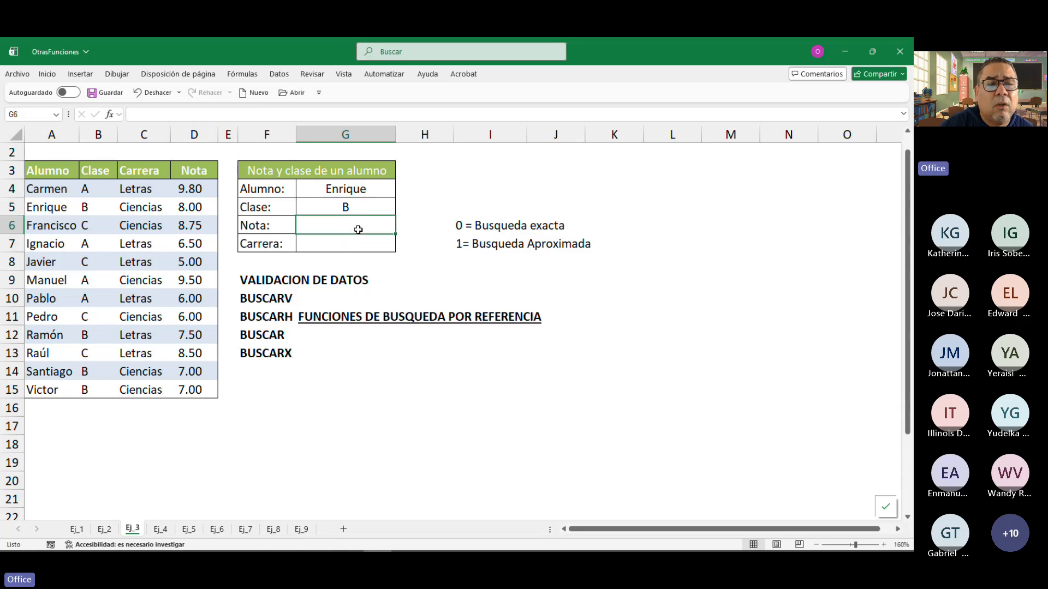
left_click(107, 116)
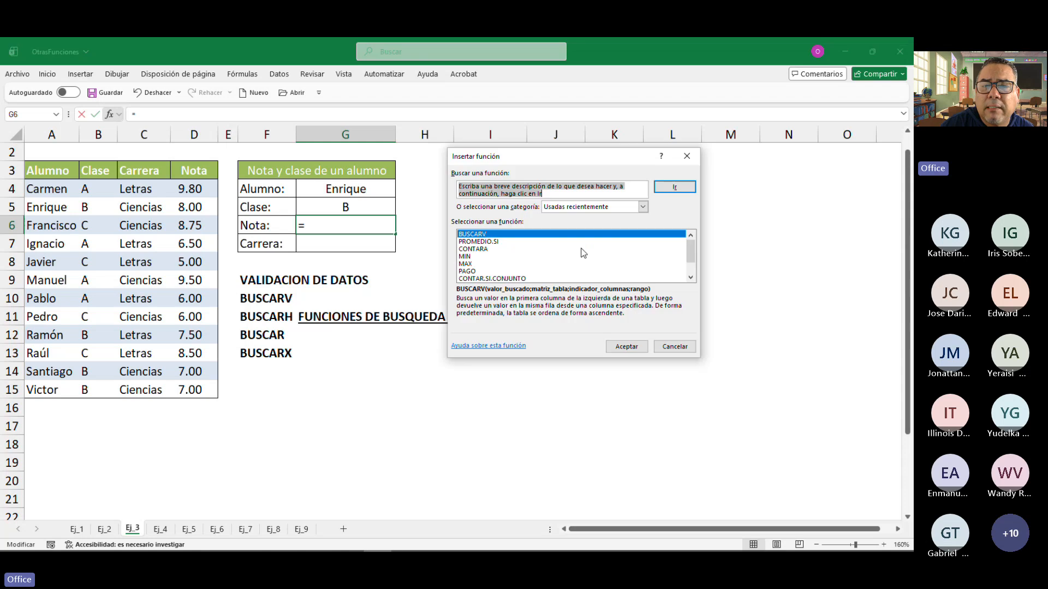
left_click(626, 347)
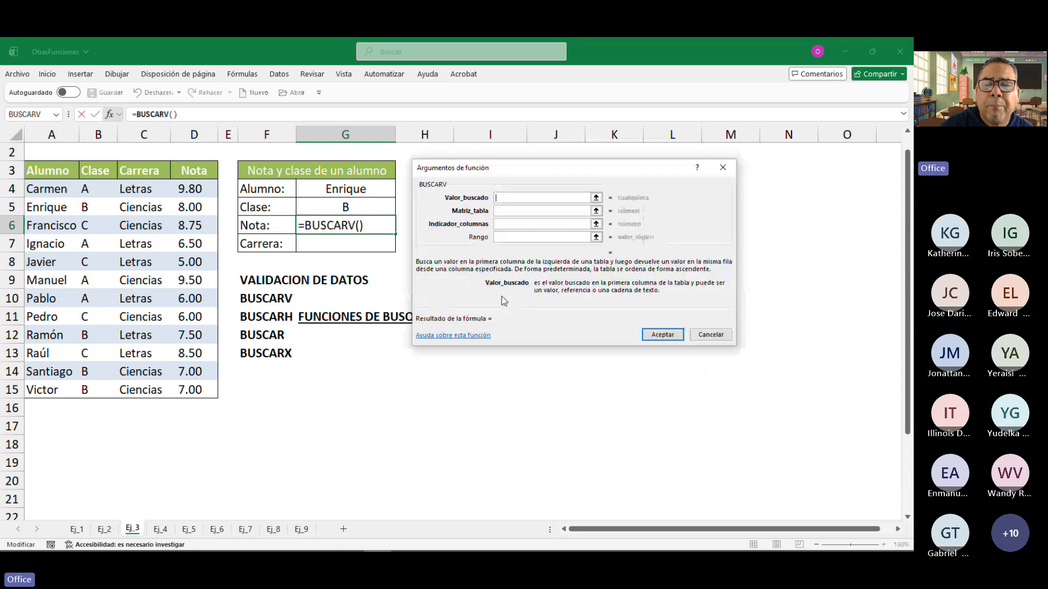
left_click(365, 187)
left_click(503, 210)
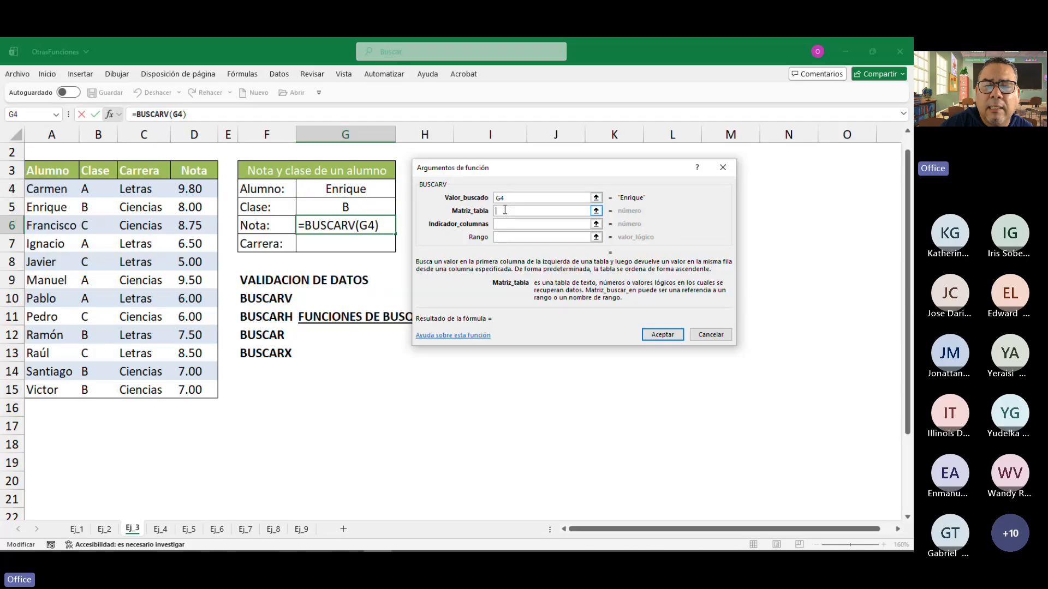
left_click_drag(59, 189, 227, 402)
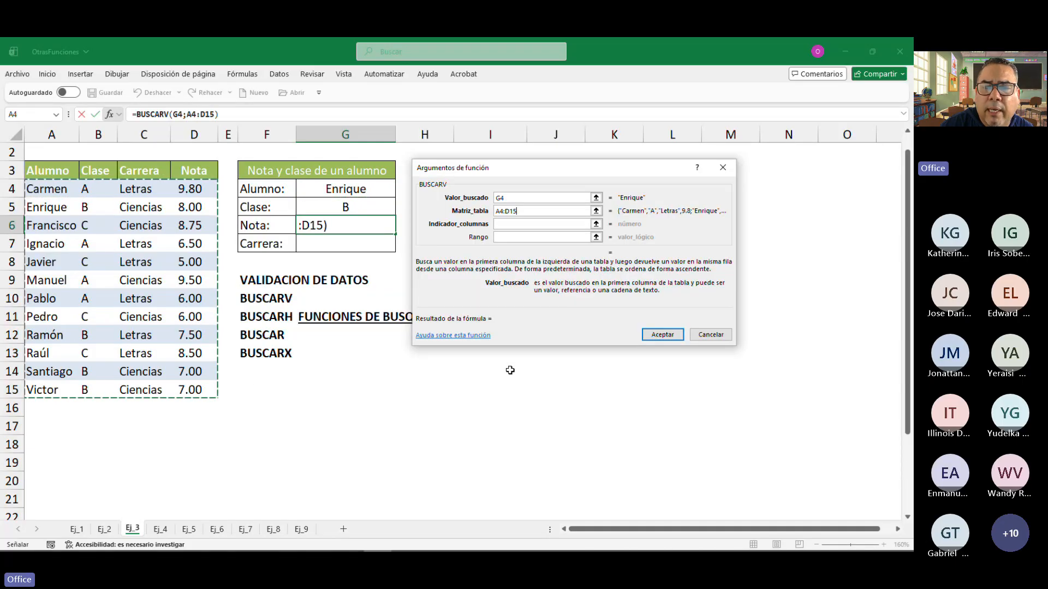
Complete the Nota BUSCARV with Indicador_columnas 4 and Rango 0.
left_click(519, 225)
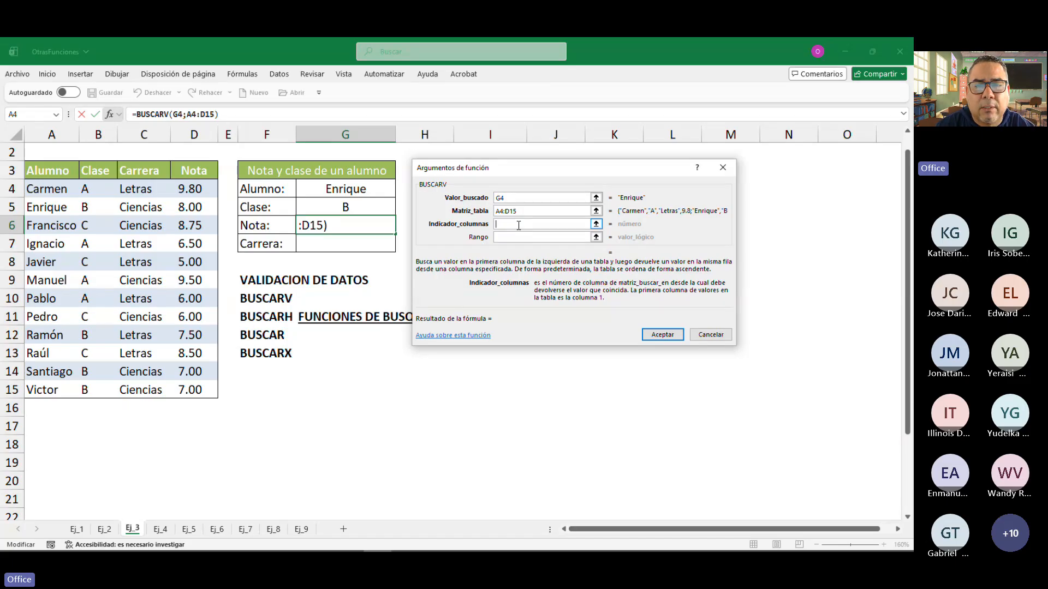
type("4")
left_click(514, 238)
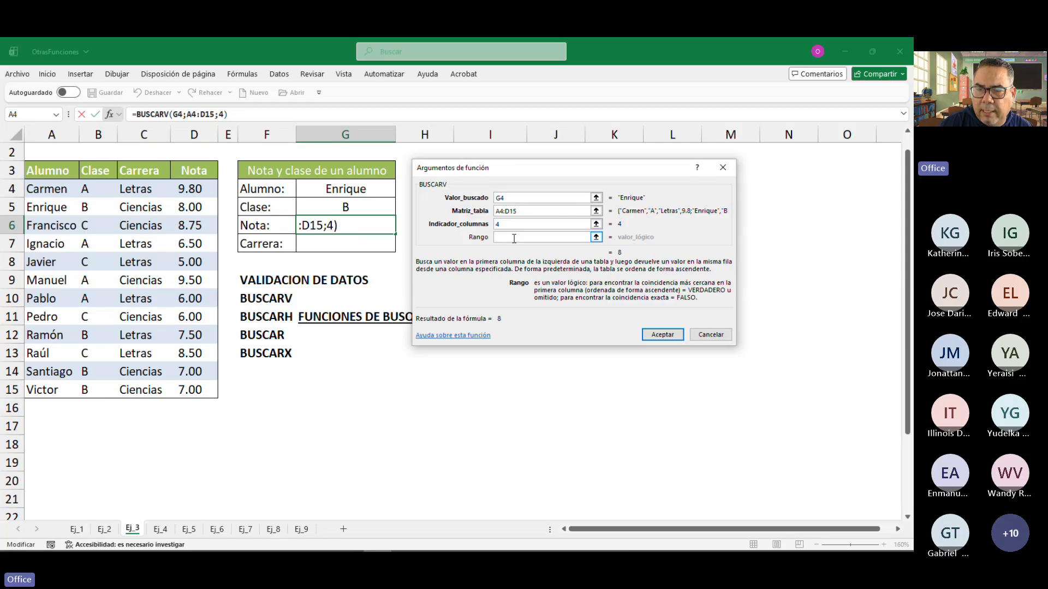
type("0")
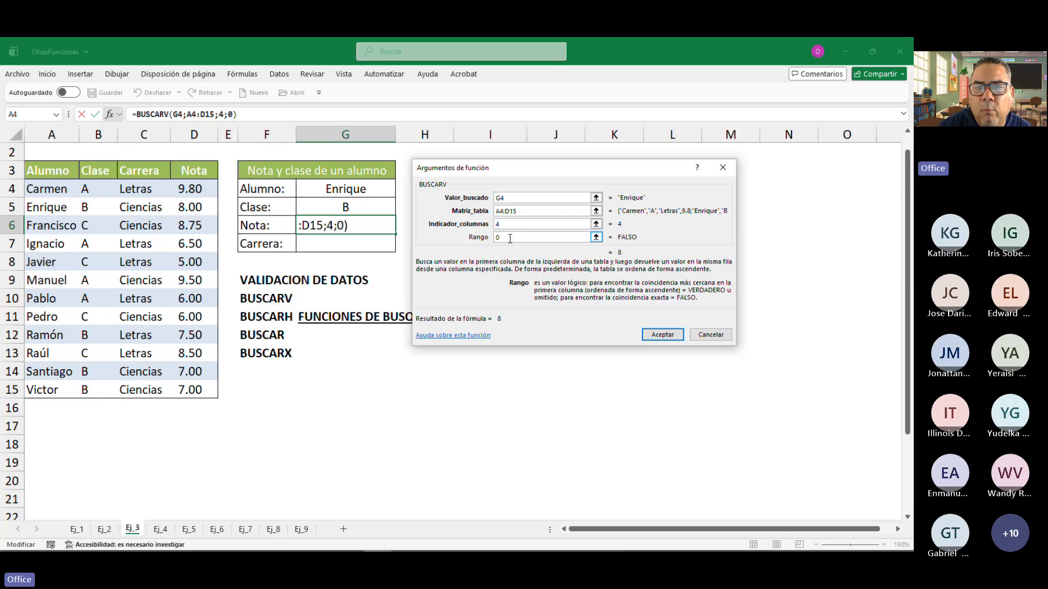
left_click(660, 338)
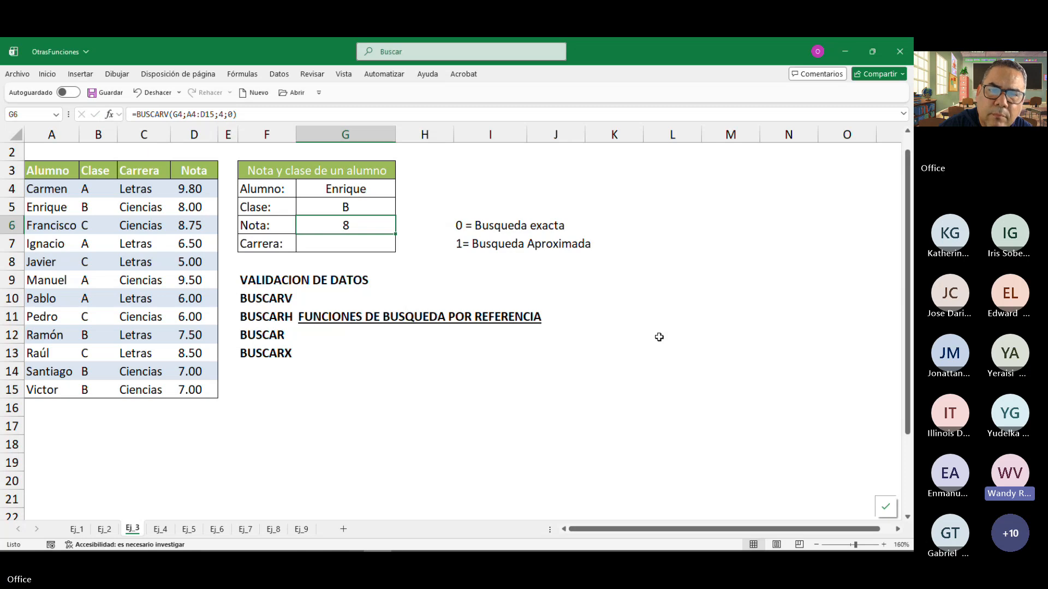
Insert BUSCARV in the Carrera cell G7 with G4 as Valor_buscado and A4:D15 as Matriz_tabla.
left_click(358, 244)
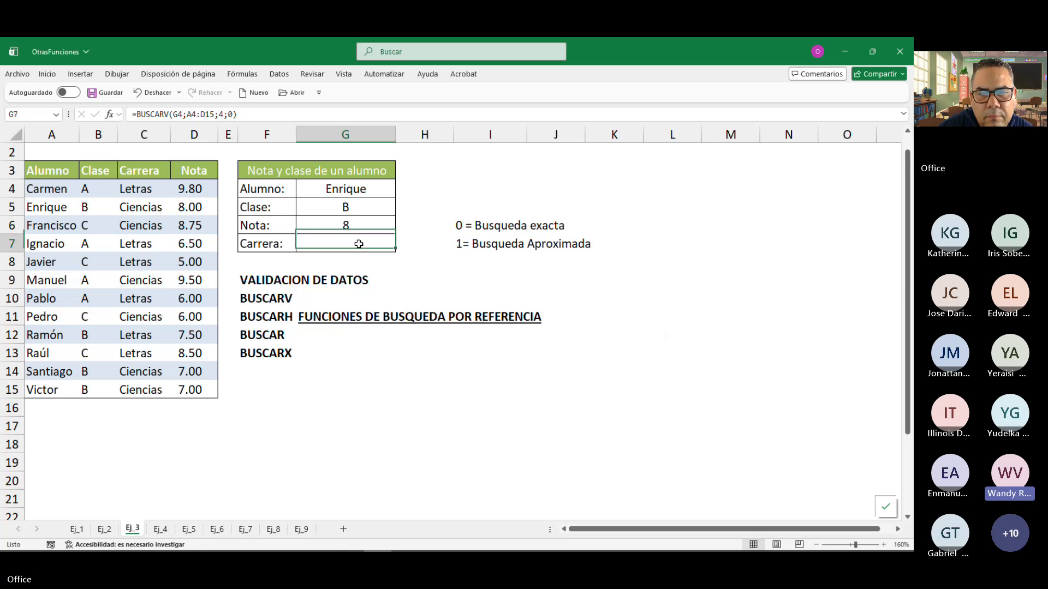
left_click(109, 114)
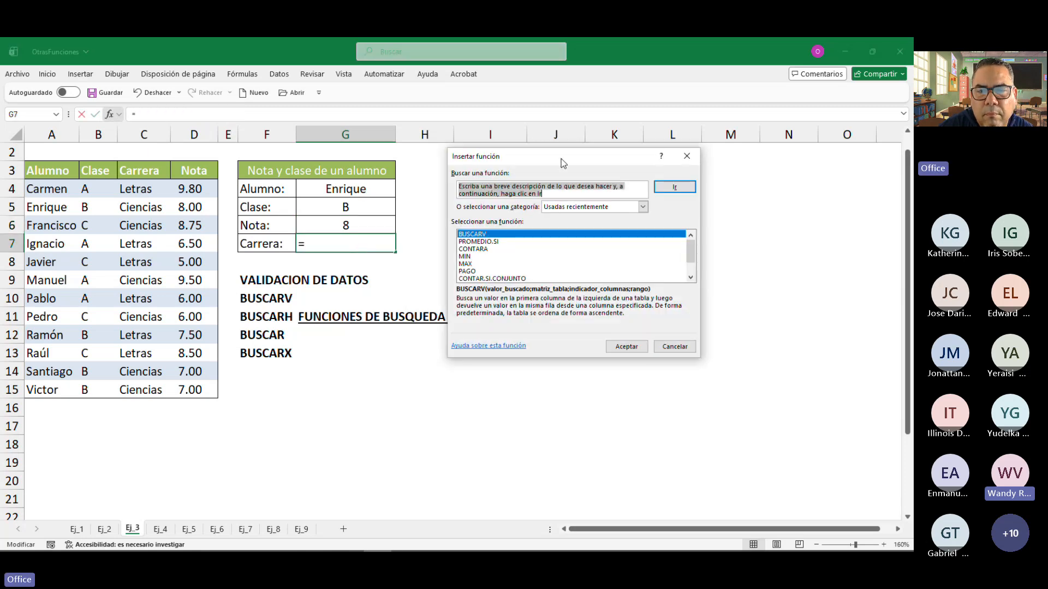
left_click_drag(561, 158, 555, 188)
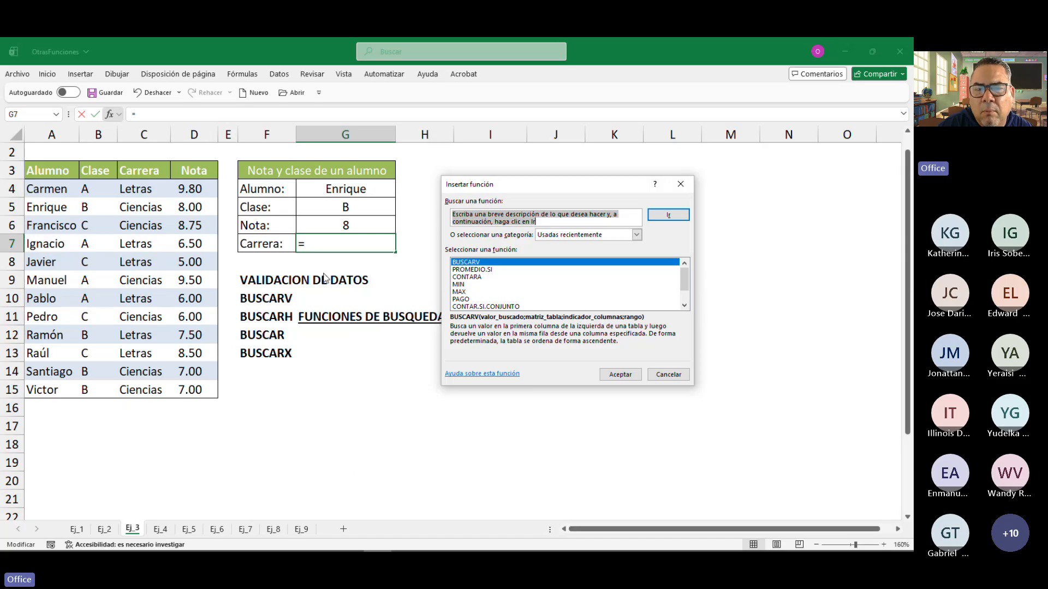
left_click_drag(537, 189, 519, 176)
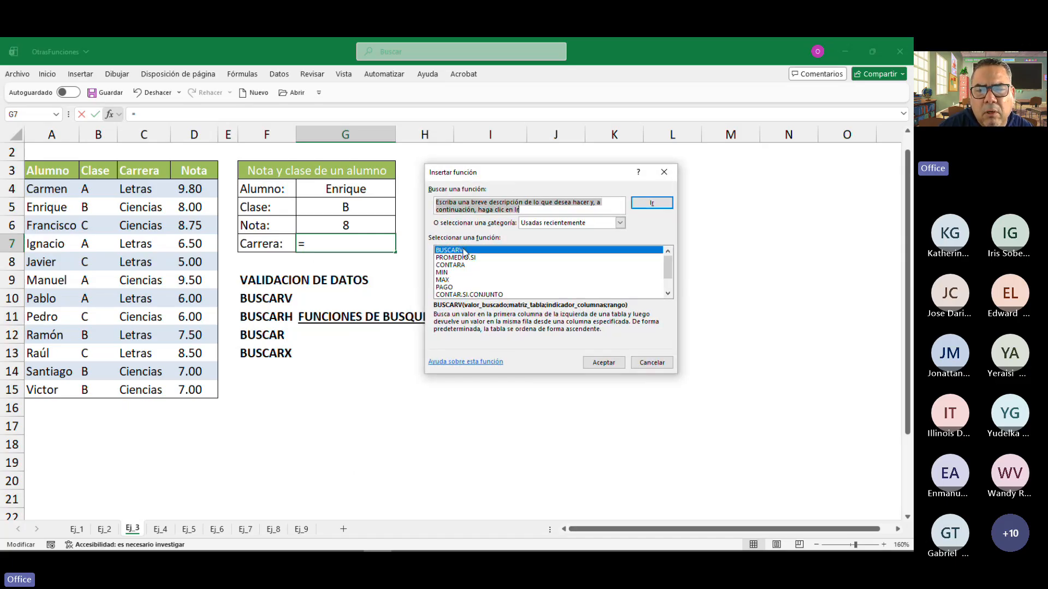
left_click(610, 364)
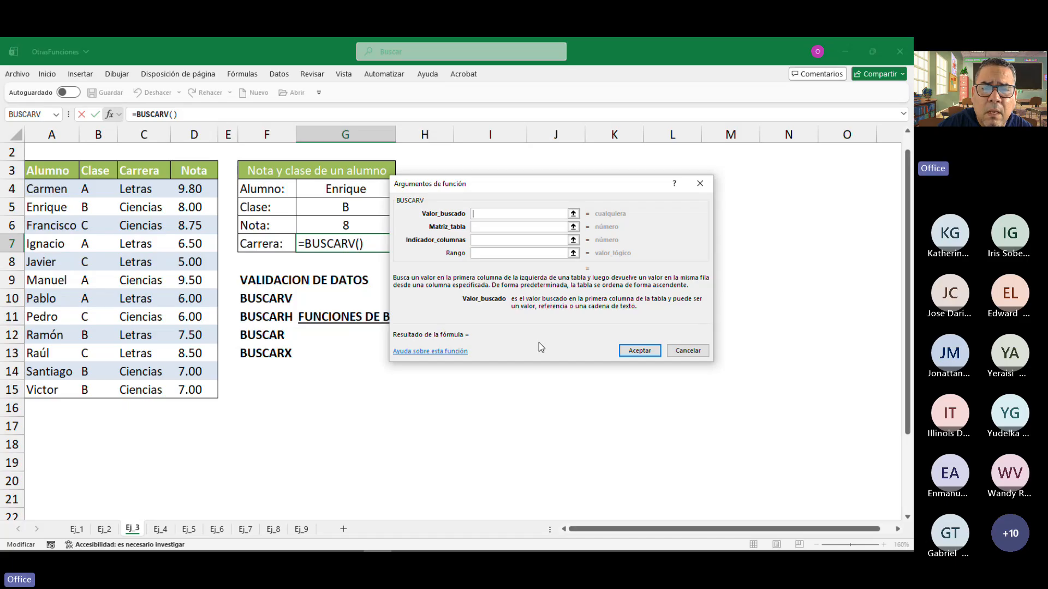
left_click(352, 188)
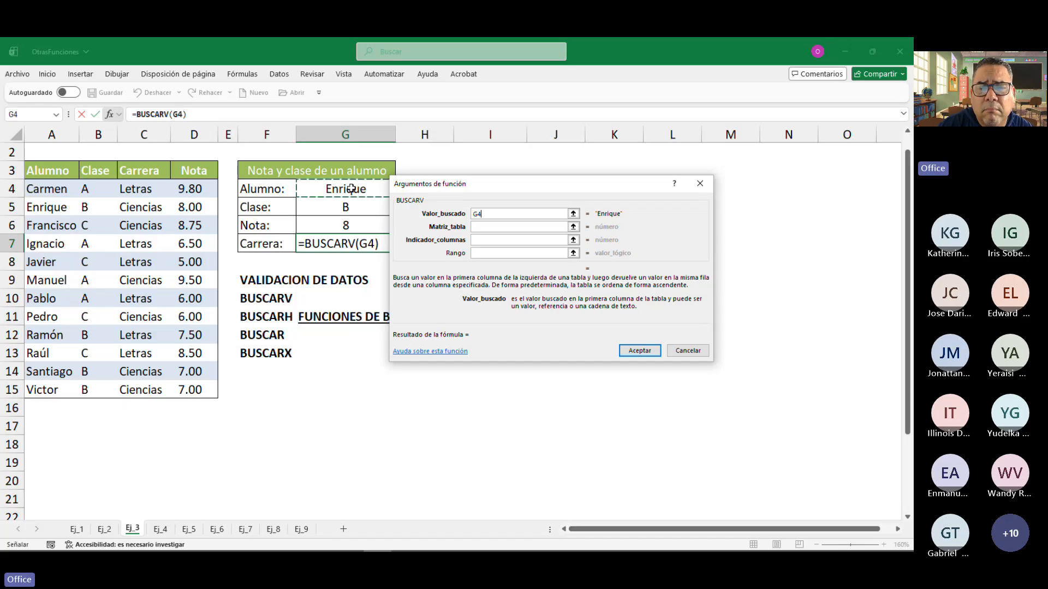
left_click(498, 227)
left_click_drag(61, 191, 196, 393)
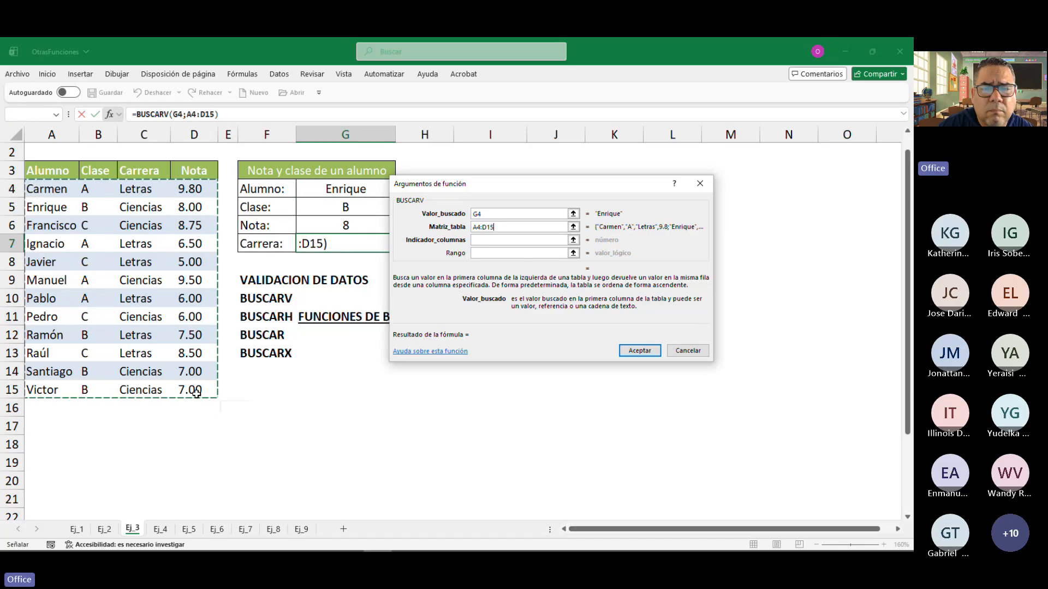
Complete the Carrera BUSCARV with Indicador_columnas 3 and Rango 0.
left_click(489, 239)
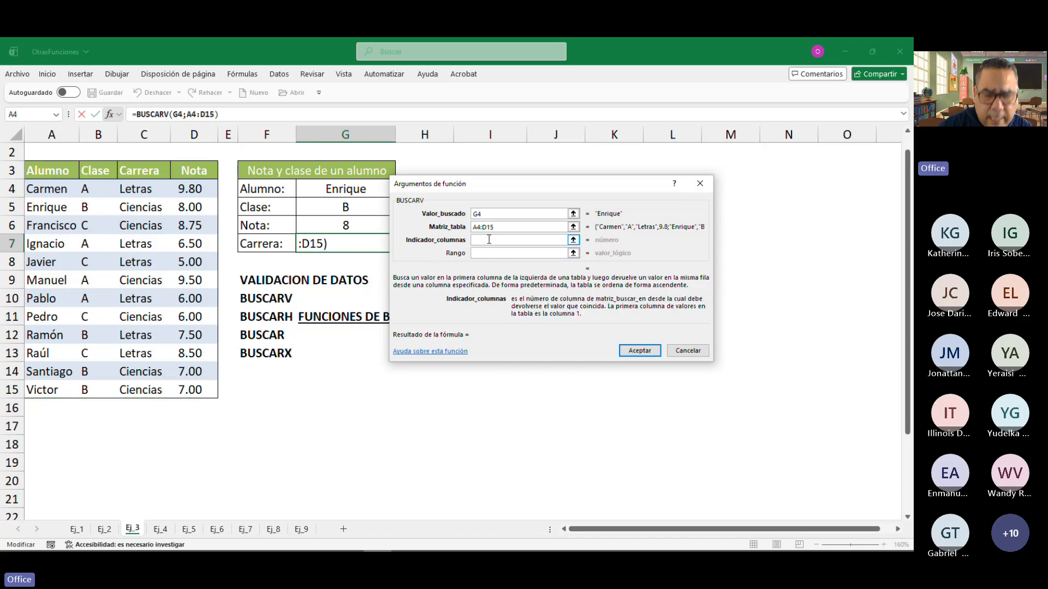
type("3")
left_click(499, 253)
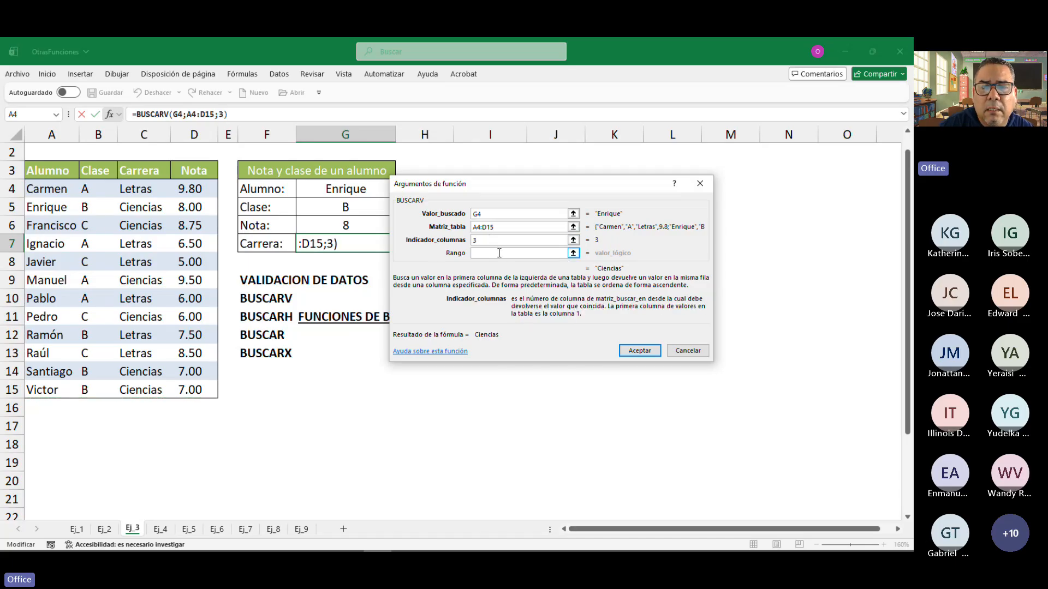
type("0")
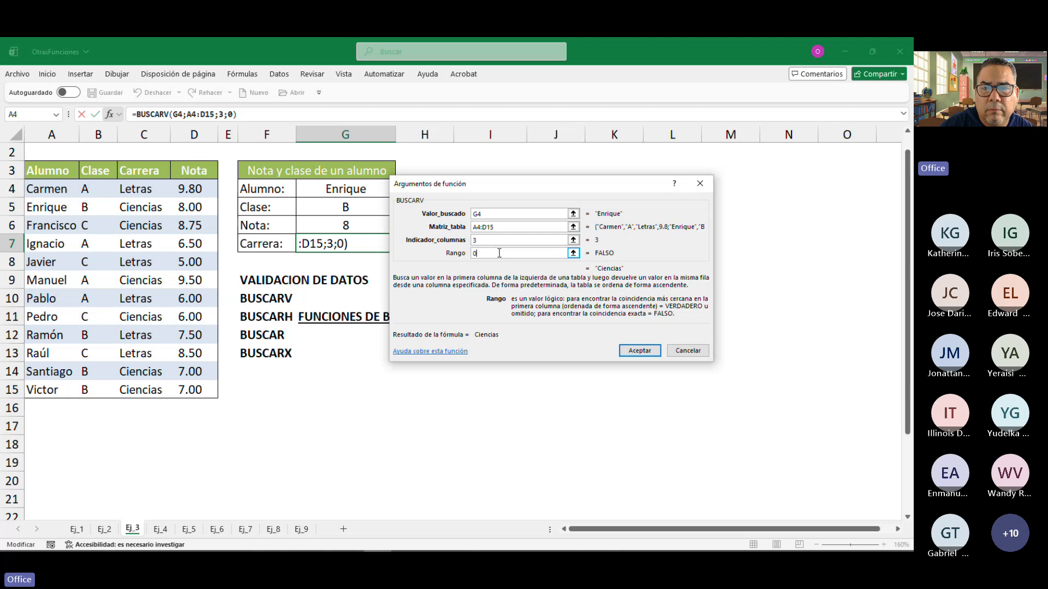
left_click(641, 350)
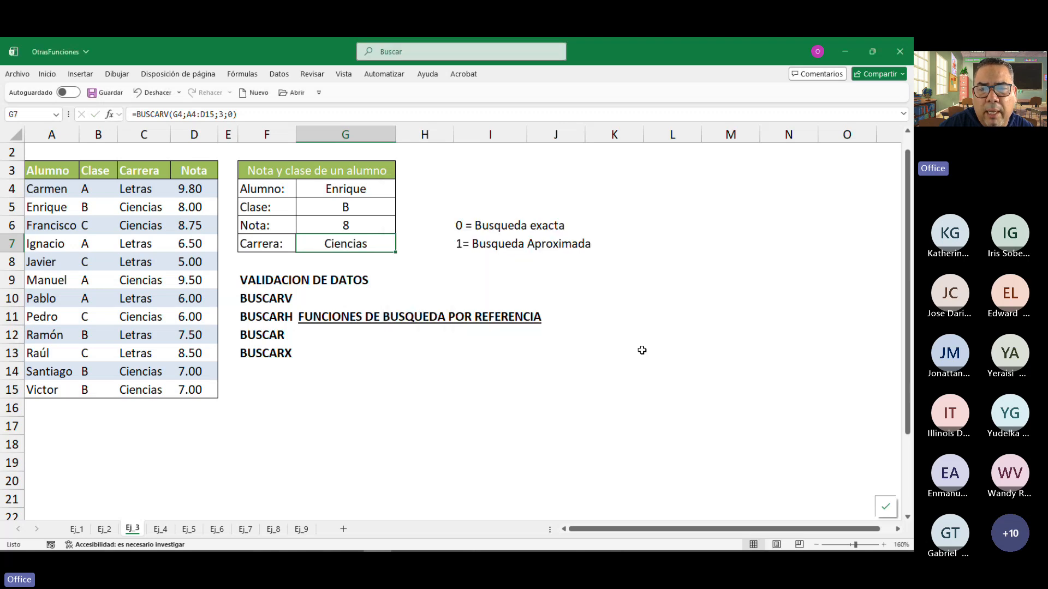
Test the lookup by choosing the students listed in A9, A13 and finally A15 from the G4 drop-down.
left_click(352, 194)
left_click(402, 191)
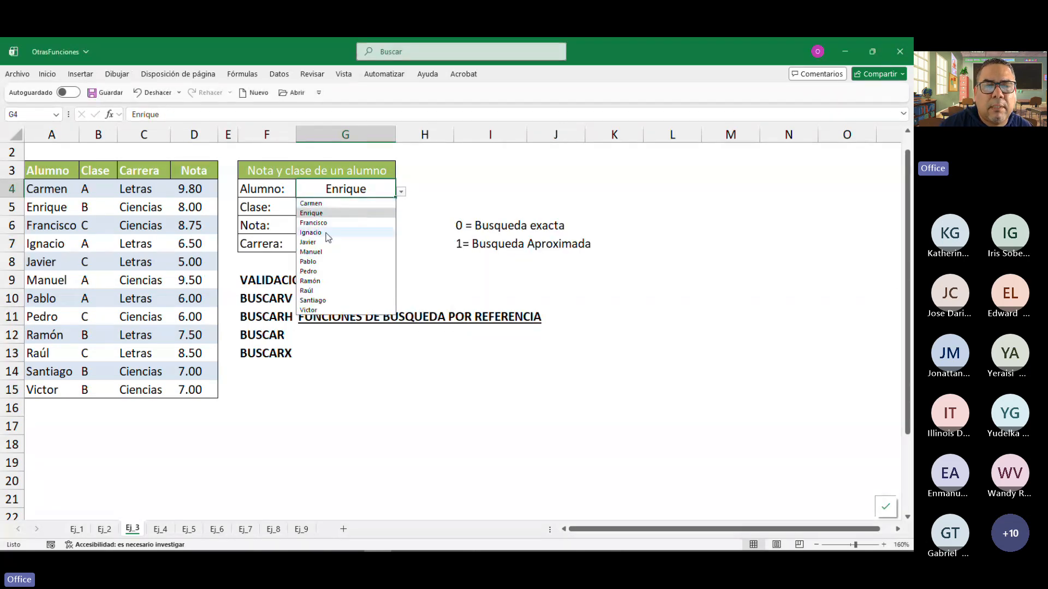
left_click(311, 252)
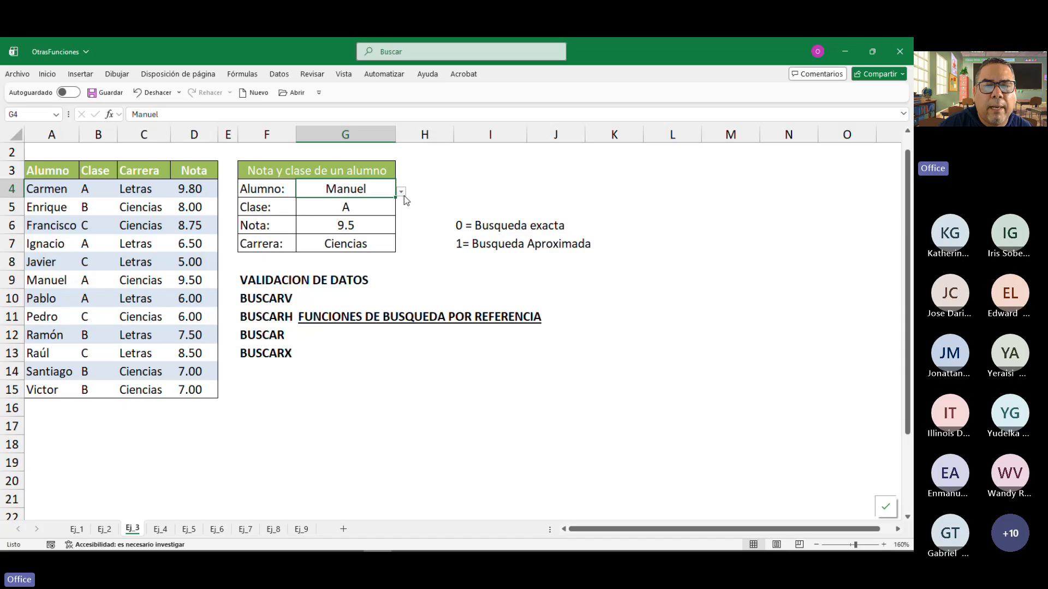
left_click(401, 192)
left_click(307, 291)
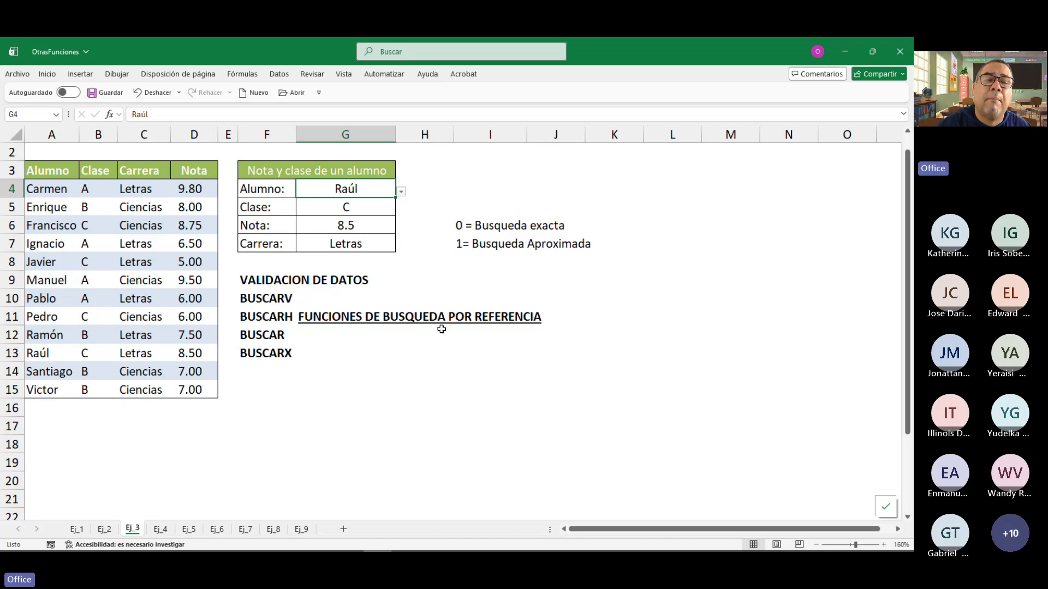
left_click(401, 192)
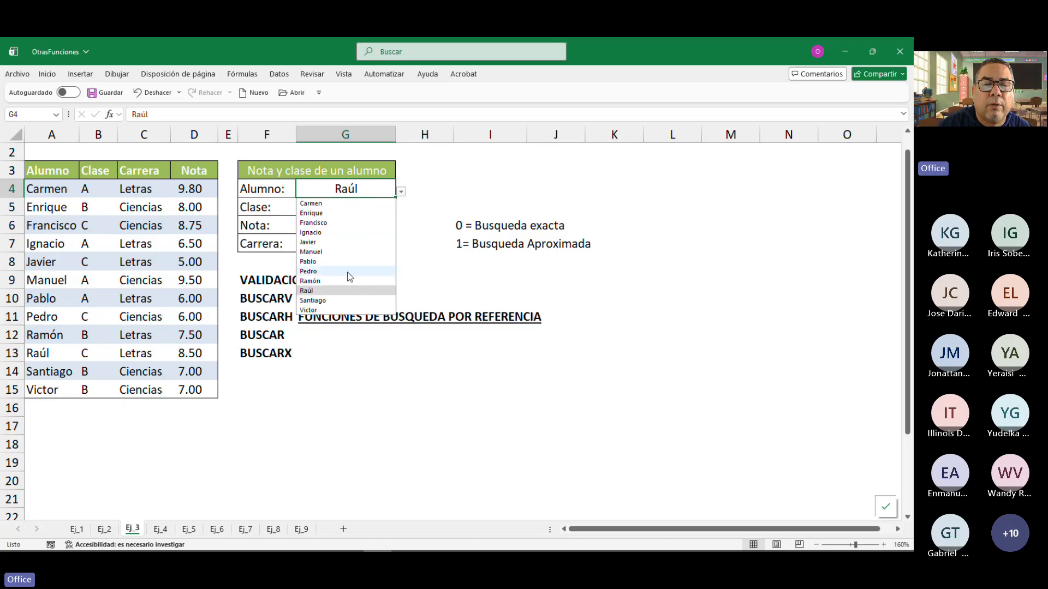
left_click(309, 310)
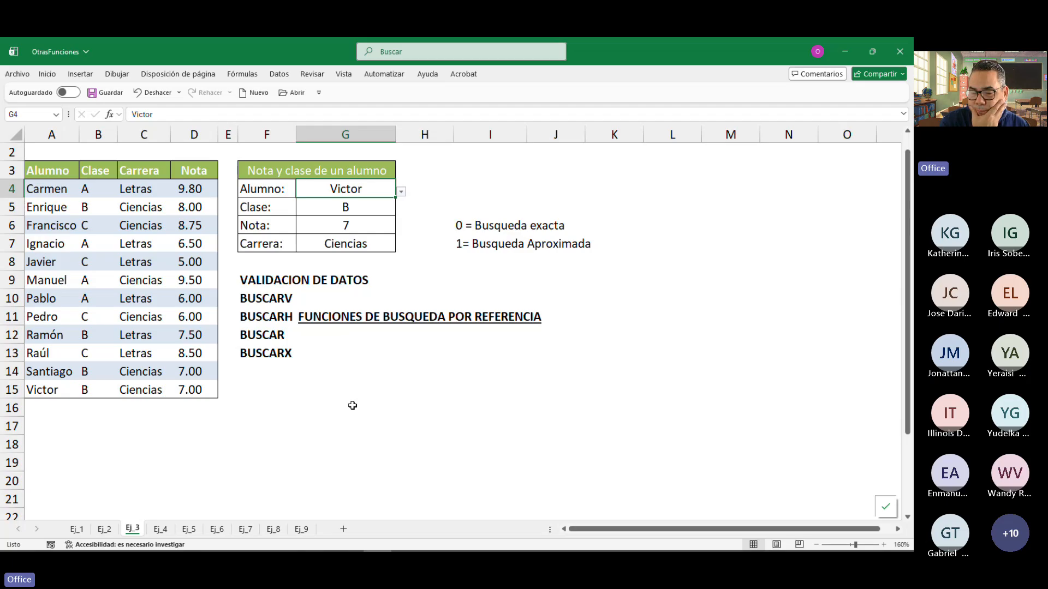
left_click(93, 243)
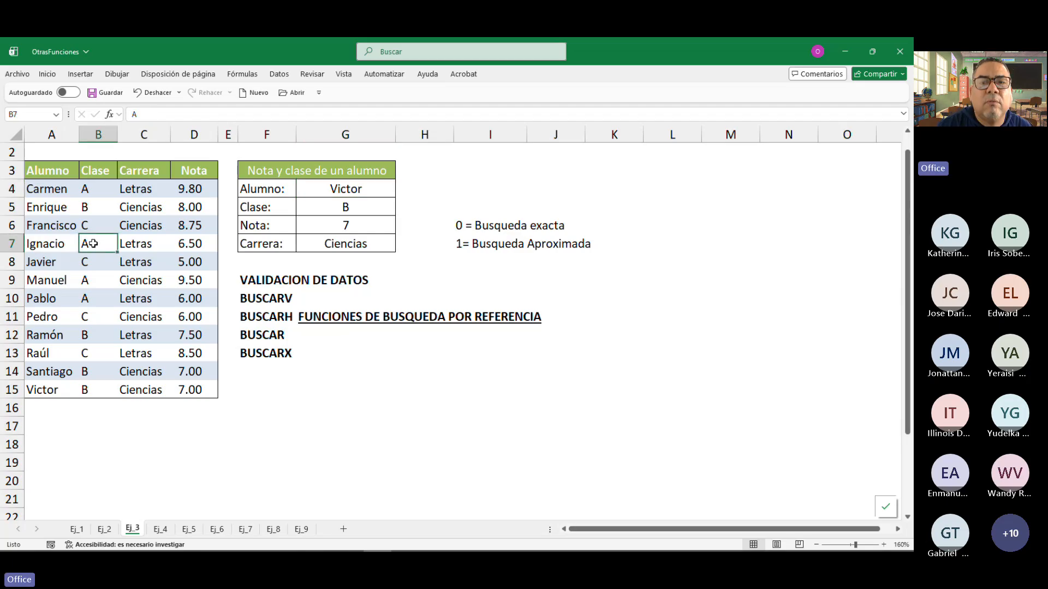
left_click(195, 388)
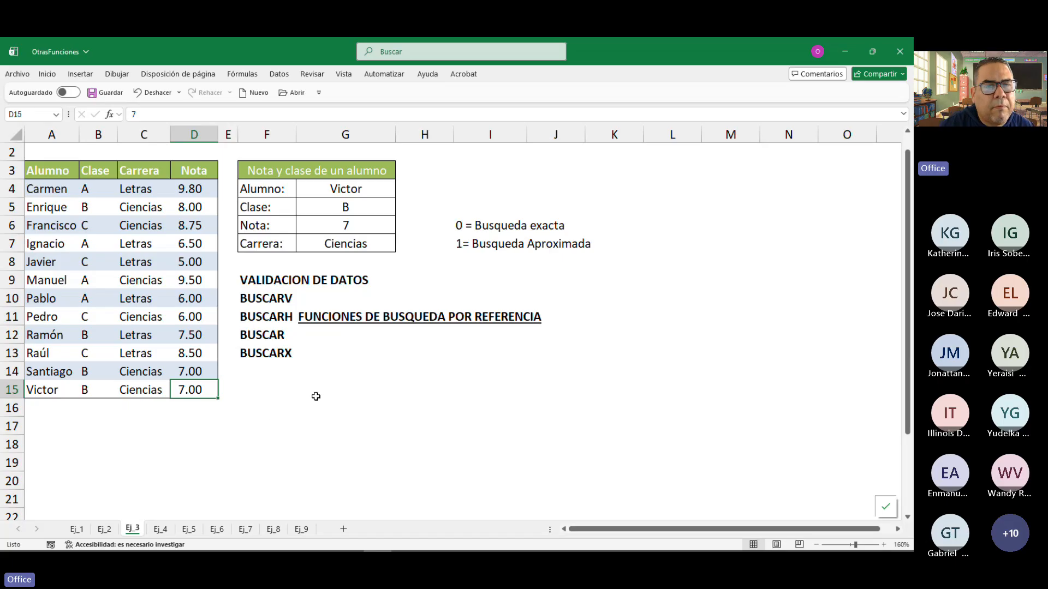
left_click(357, 188)
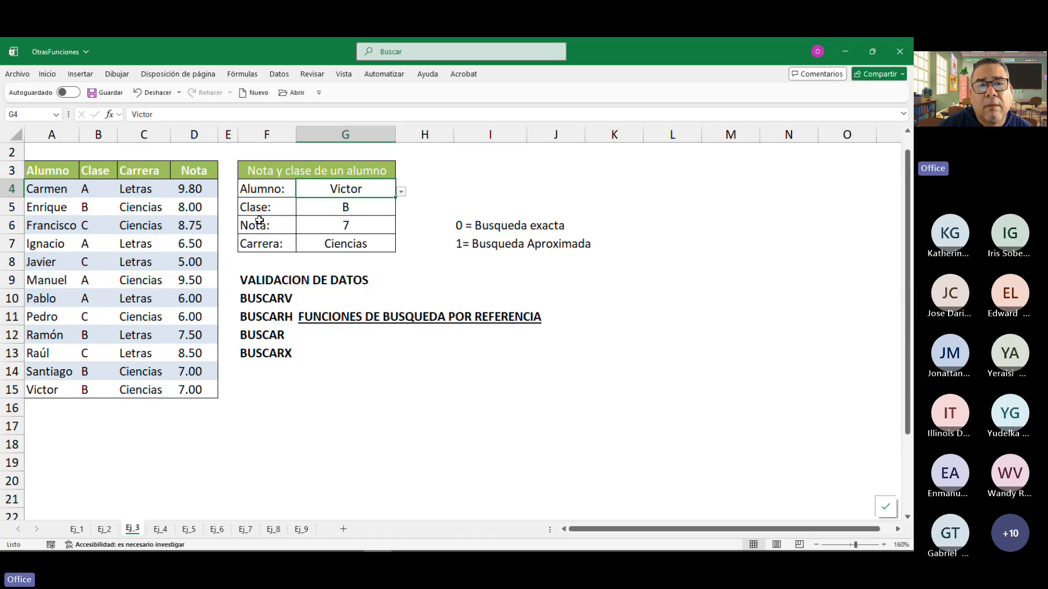
Review the student drop-down list in G4 and the source data range A4:D15 on sheet Ej_3.
left_click(401, 191)
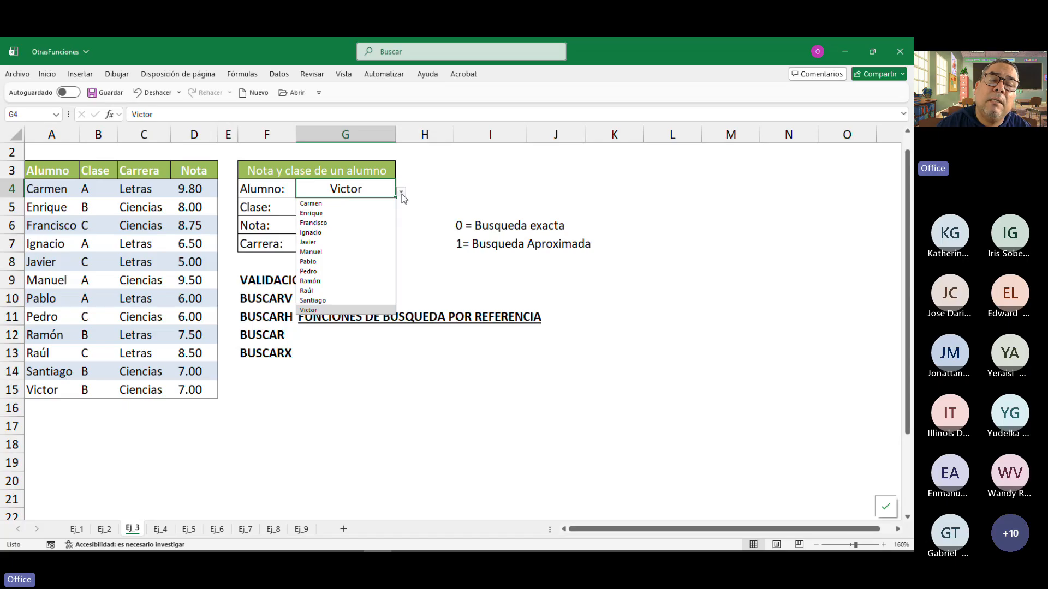
left_click(401, 194)
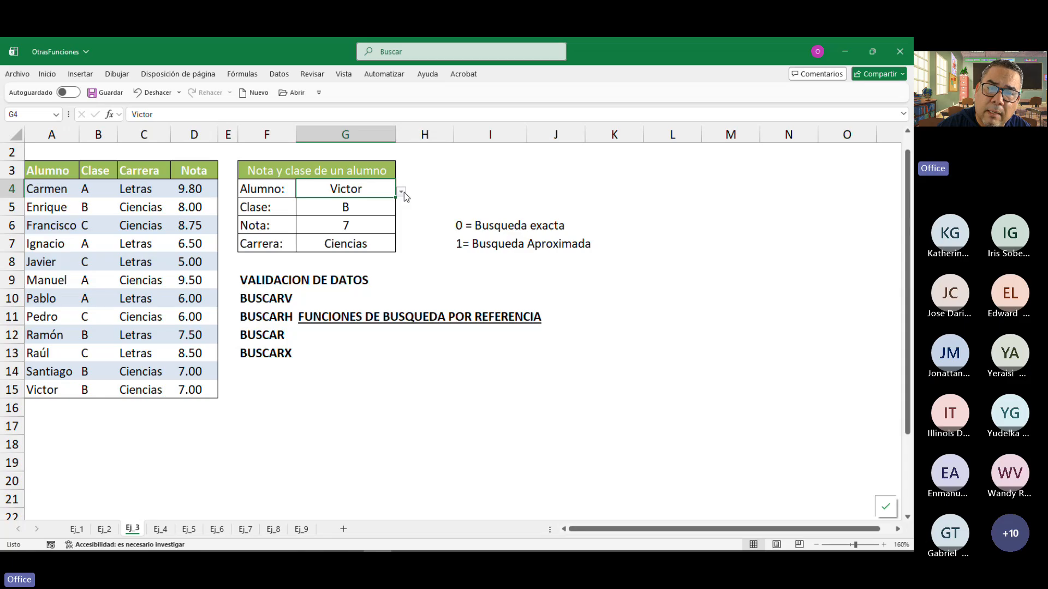
left_click(142, 212)
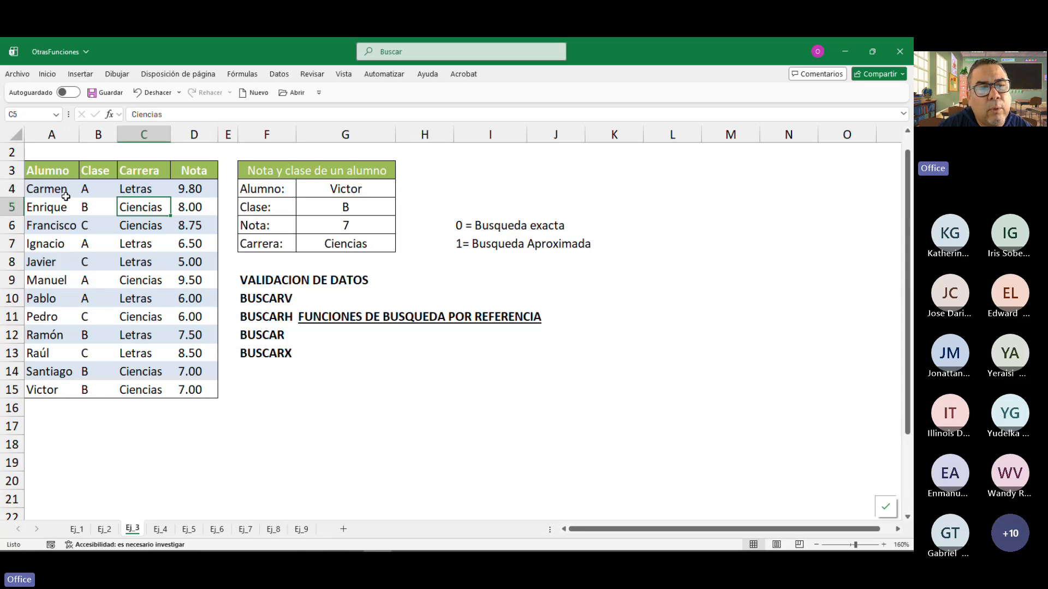
left_click_drag(51, 190, 188, 388)
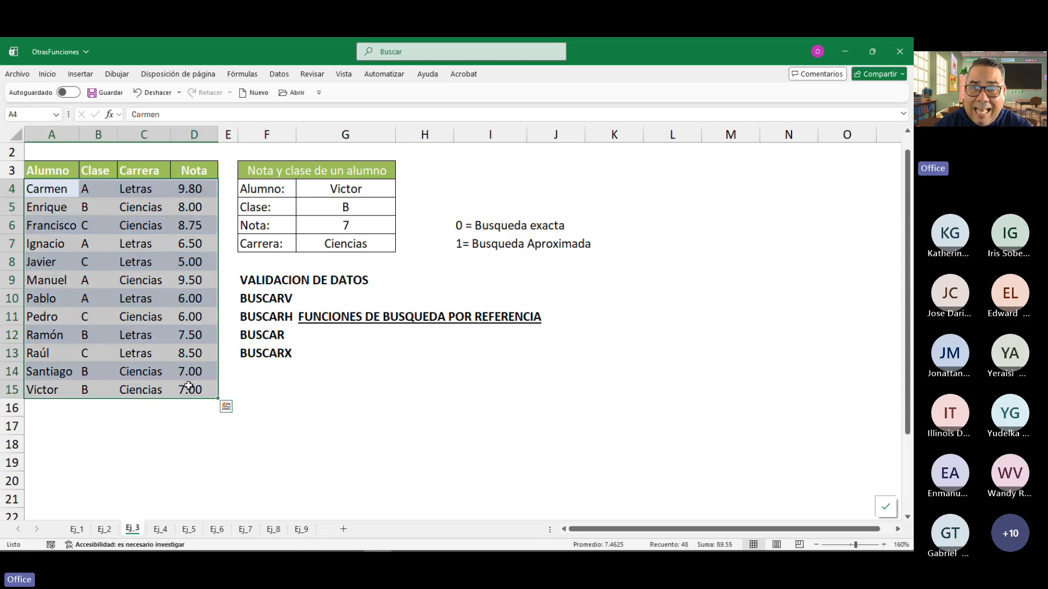
left_click(366, 190)
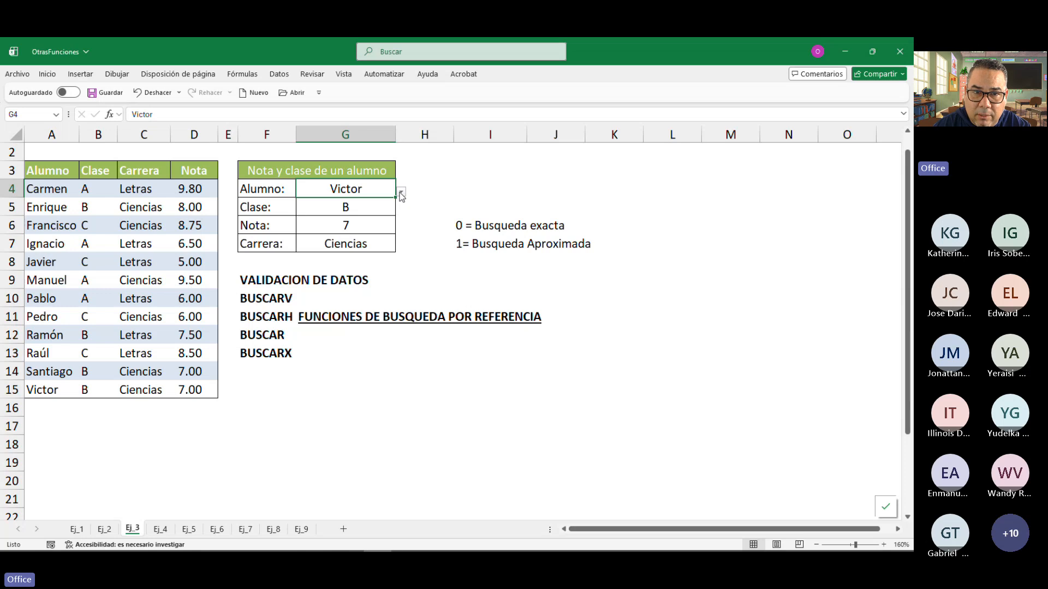
left_click_drag(67, 191, 175, 388)
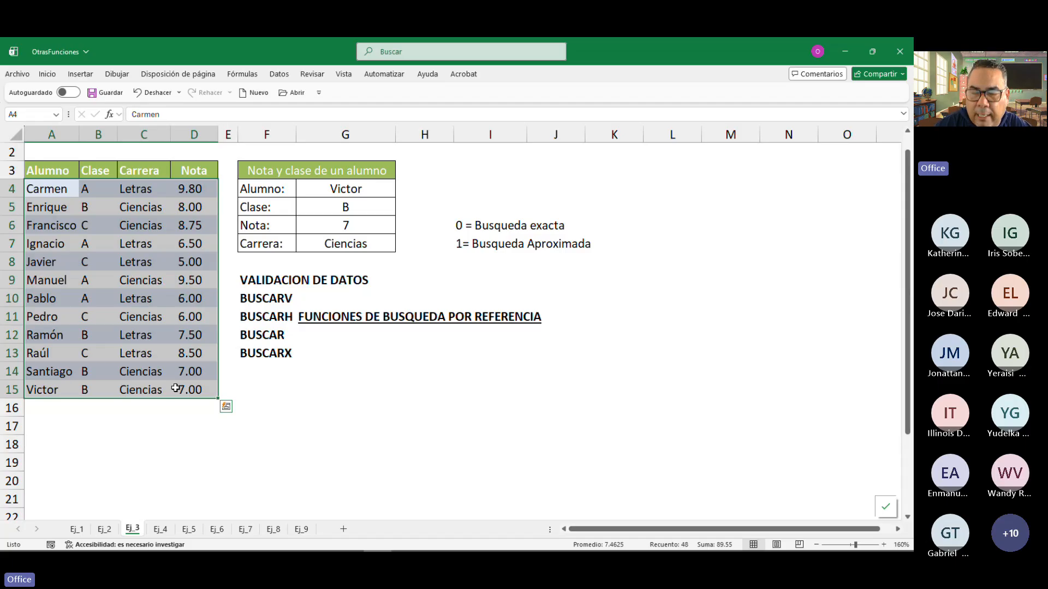
left_click(355, 191)
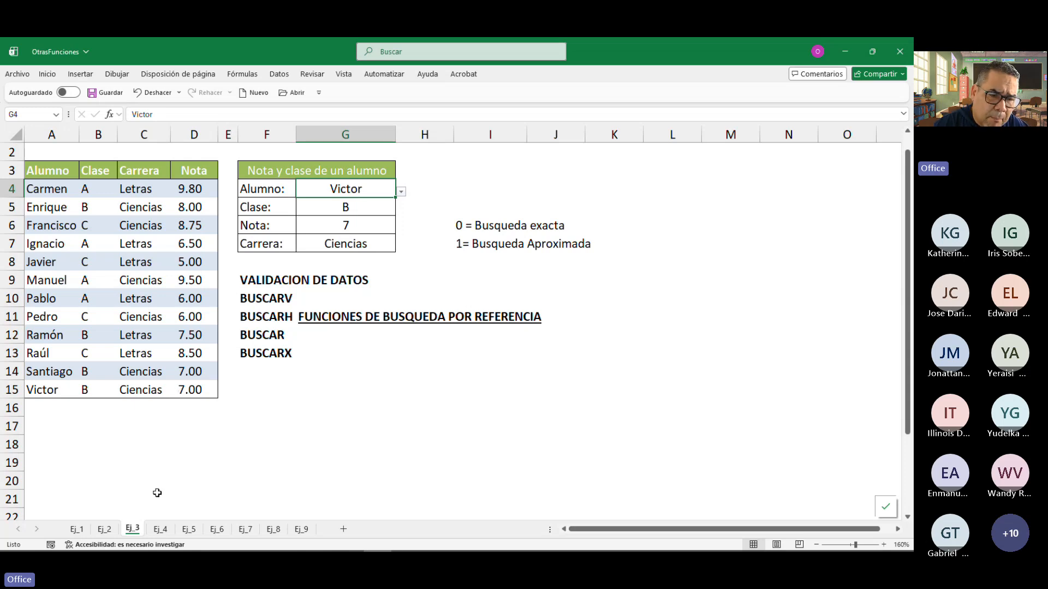
Switch to sheet Ej_4 and move the OPERADORES DE COMPARACION table down so its heading sits beside row 4.
left_click(162, 530)
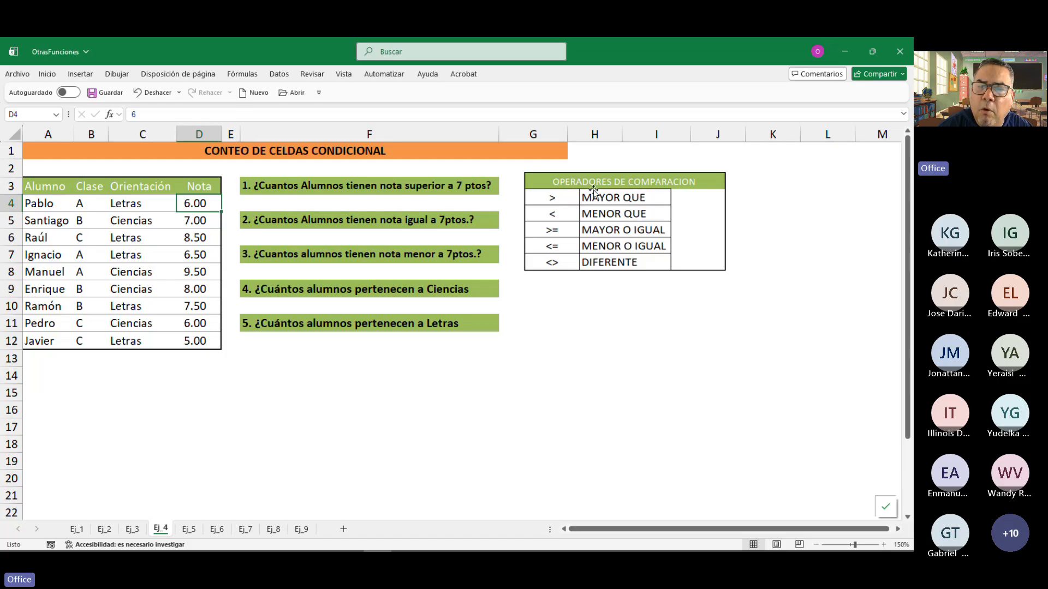
left_click_drag(617, 183, 614, 212)
left_click(466, 410)
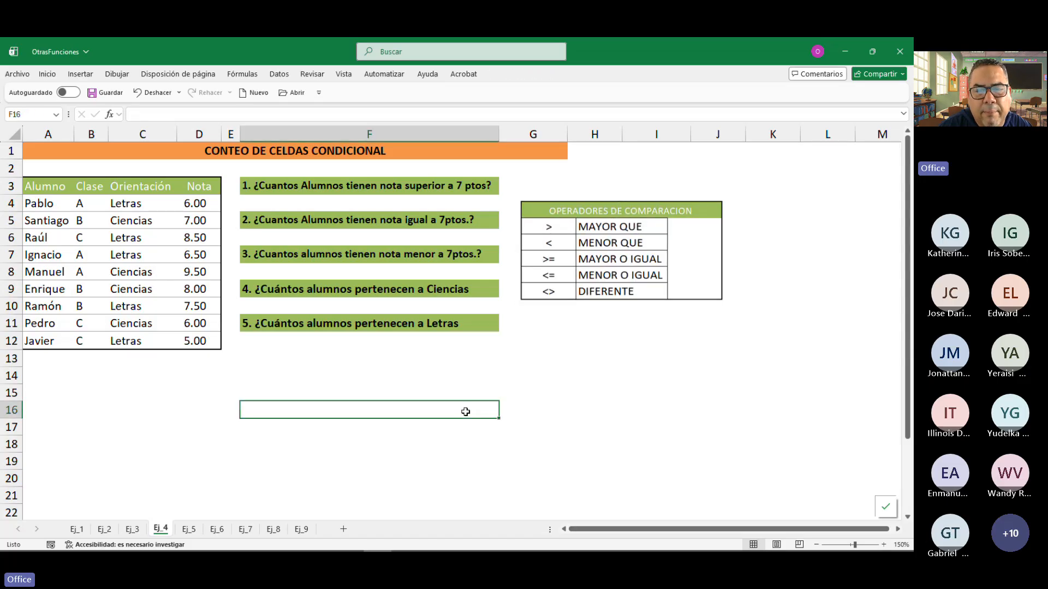
left_click(430, 371)
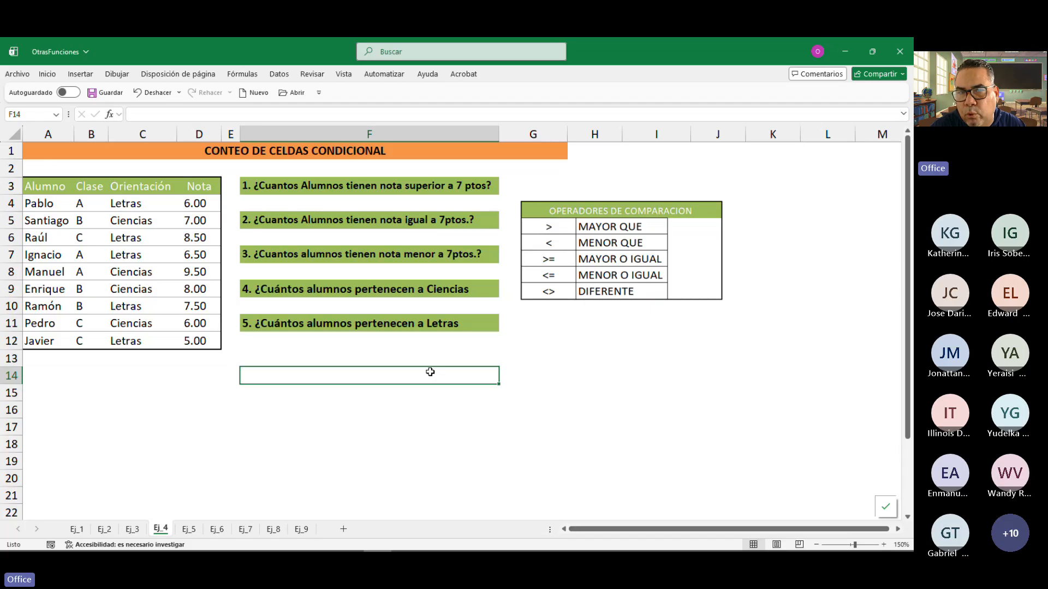
Start a CONTAR.SI formula in F4 under question 1, using the Nota cells D4:D12 as the range.
left_click(346, 202)
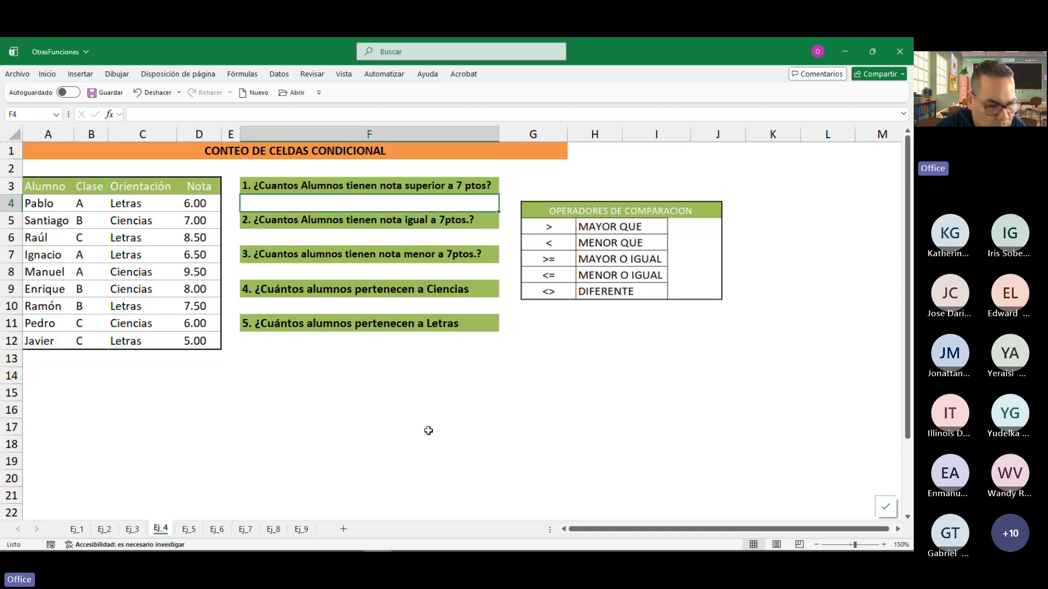
type("=")
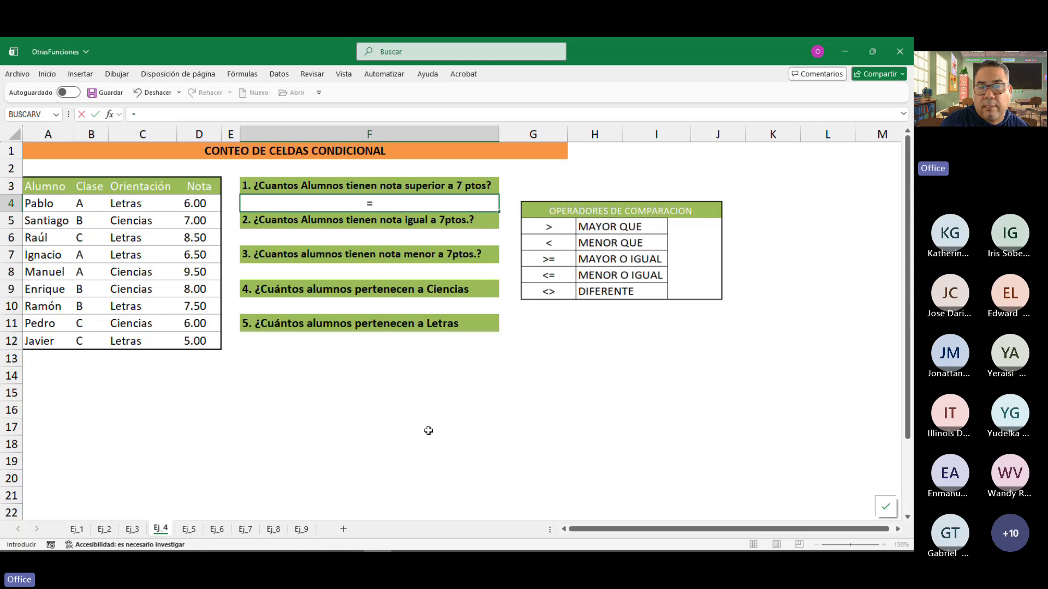
type("contar")
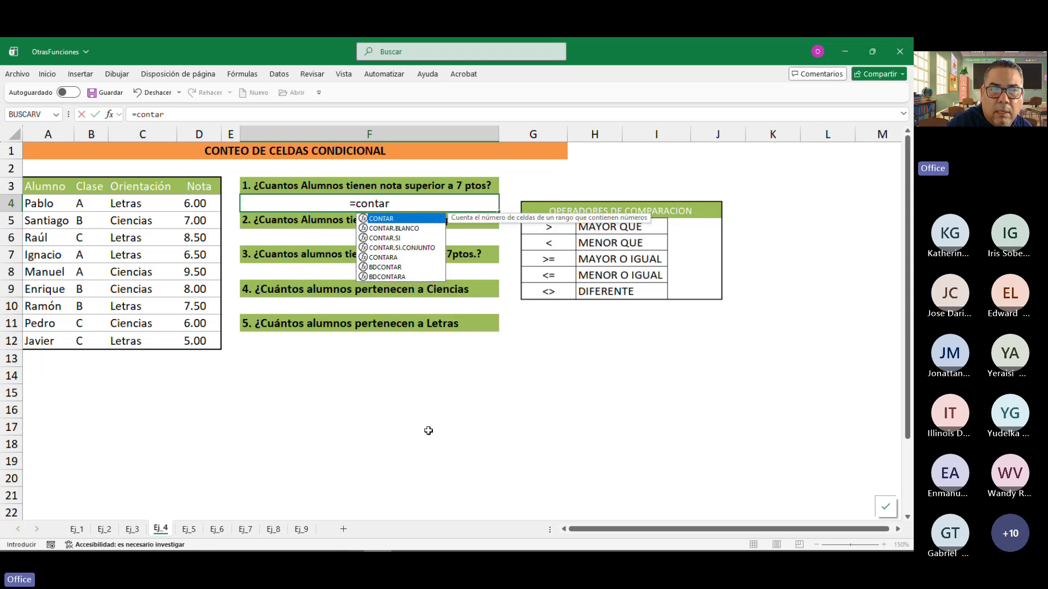
key("Down")
key("Down")
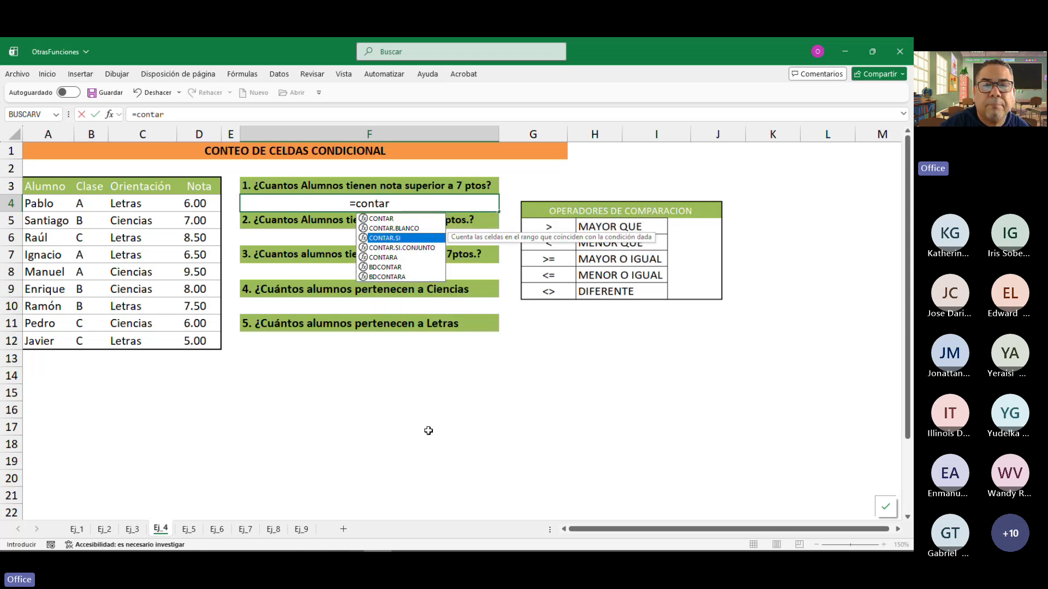
key("Tab")
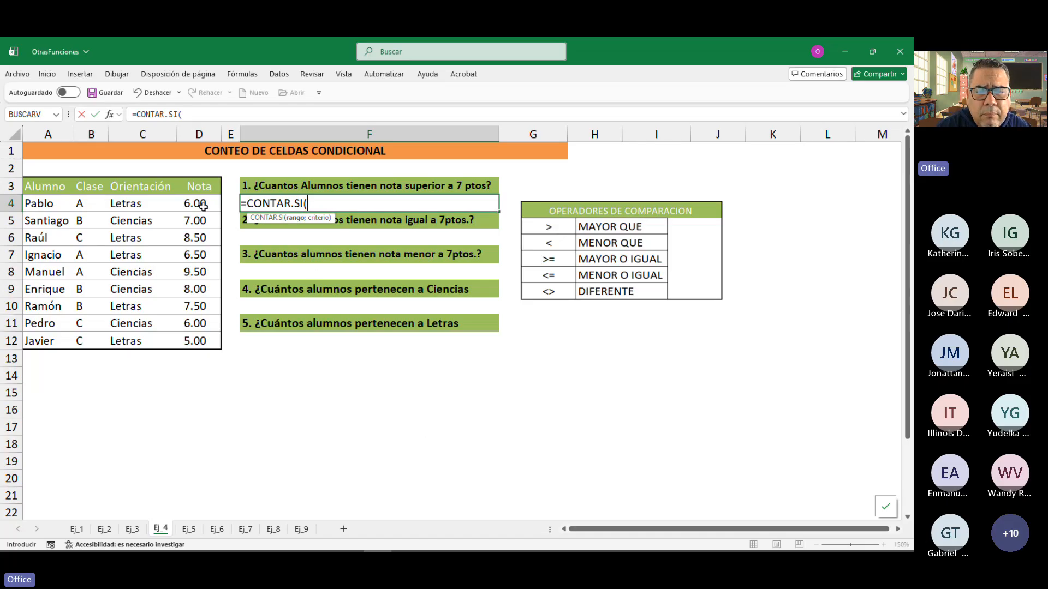
left_click_drag(203, 205, 178, 338)
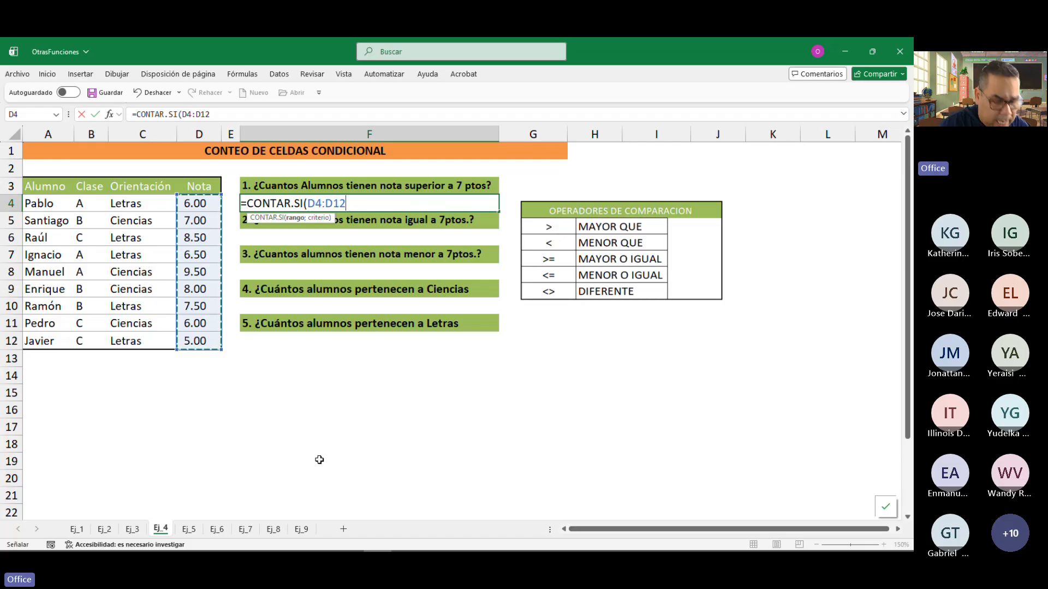
Try to complete the F4 formula with the unquoted criterion >7.
type(";")
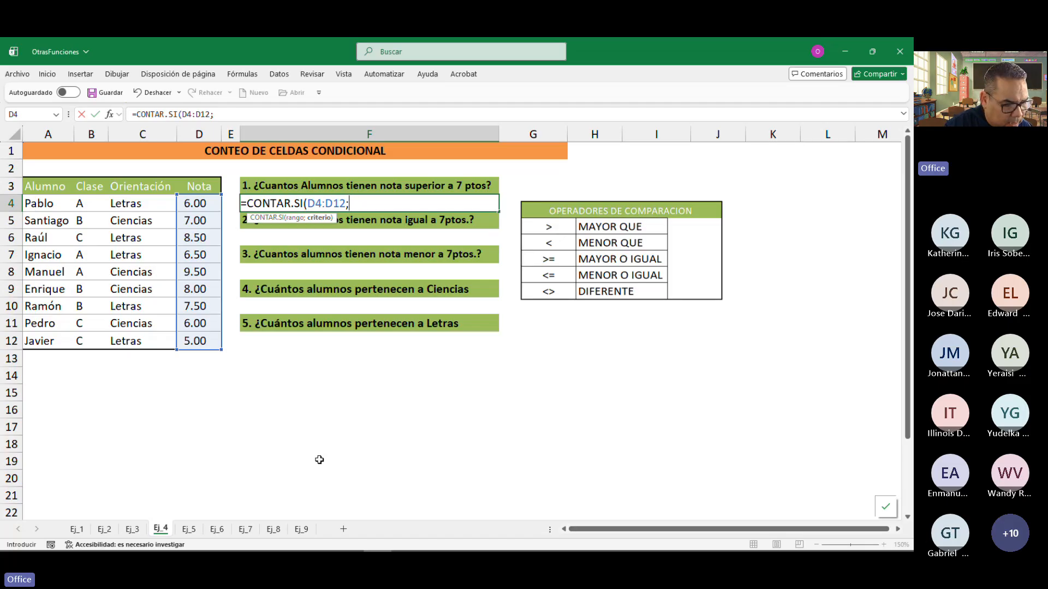
type(">7")
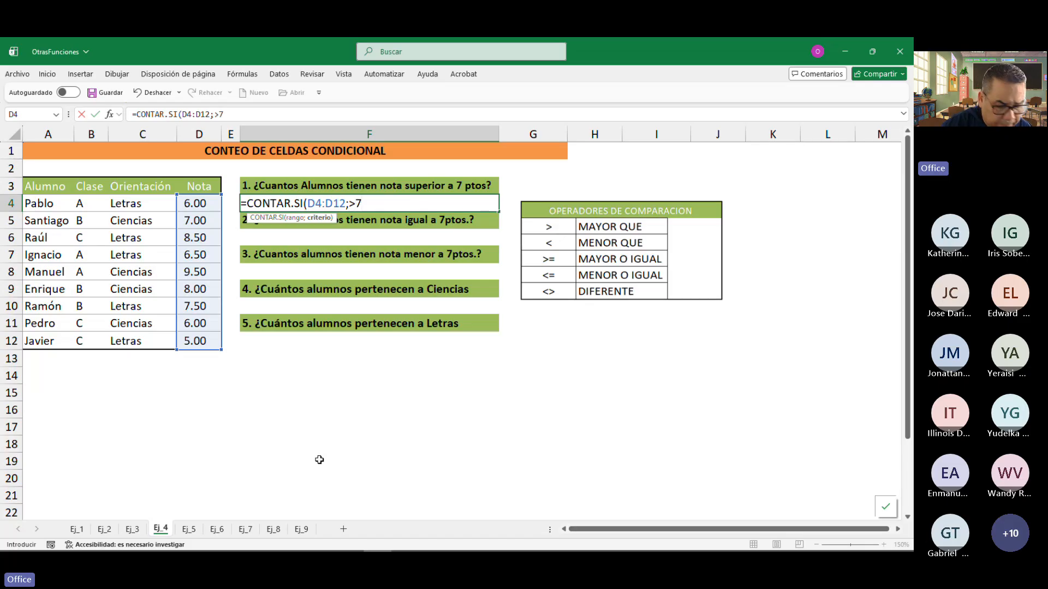
type(")")
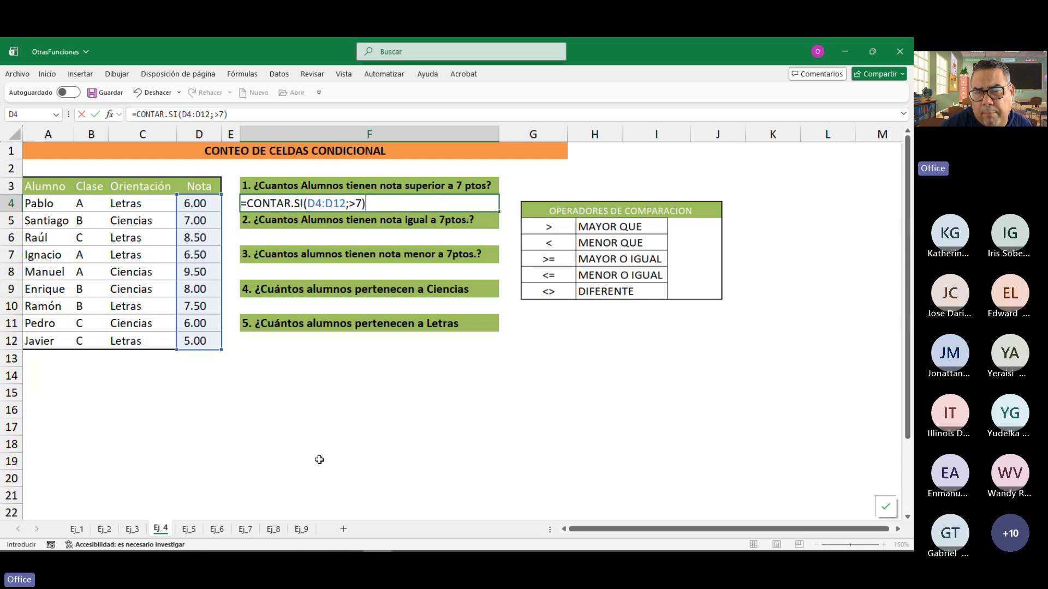
key("Return")
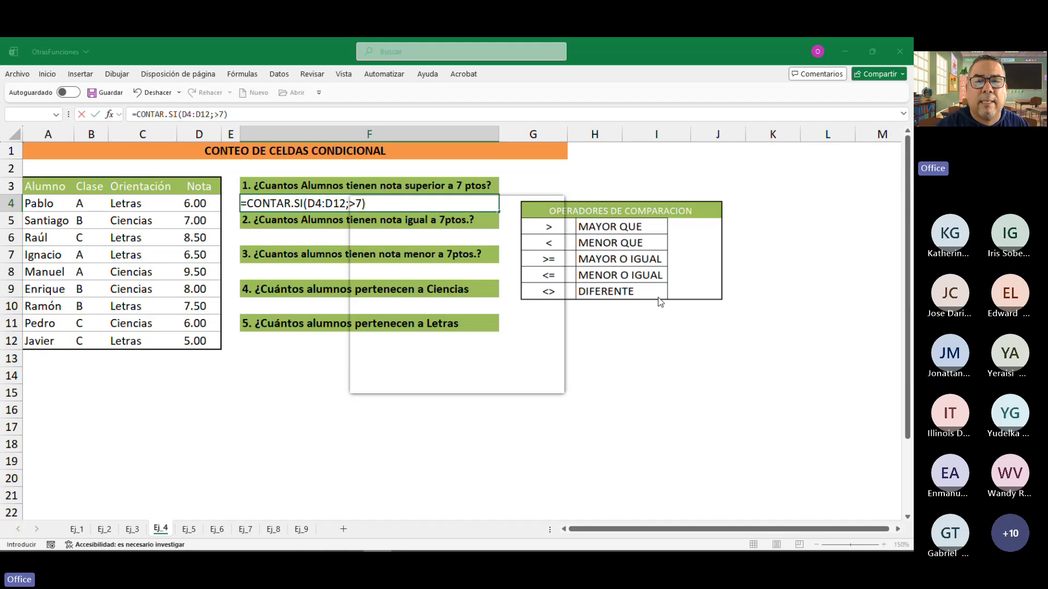
left_click(648, 347)
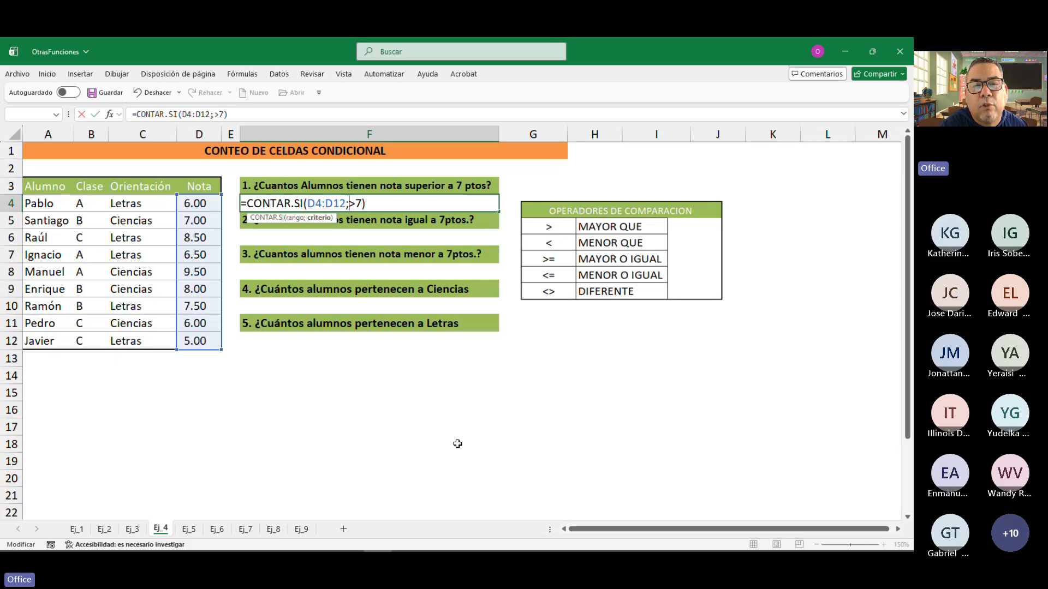
Correct the F4 criterion to ">"&7 so the formula reads =CONTAR.SI(D4:D12;">"&7).
type("\"")
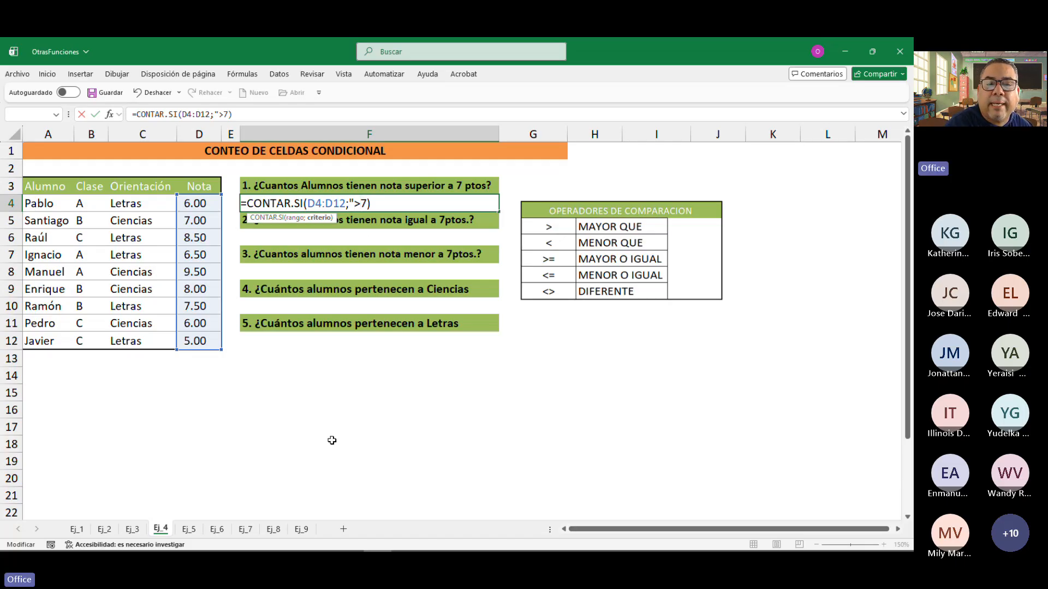
type("\"")
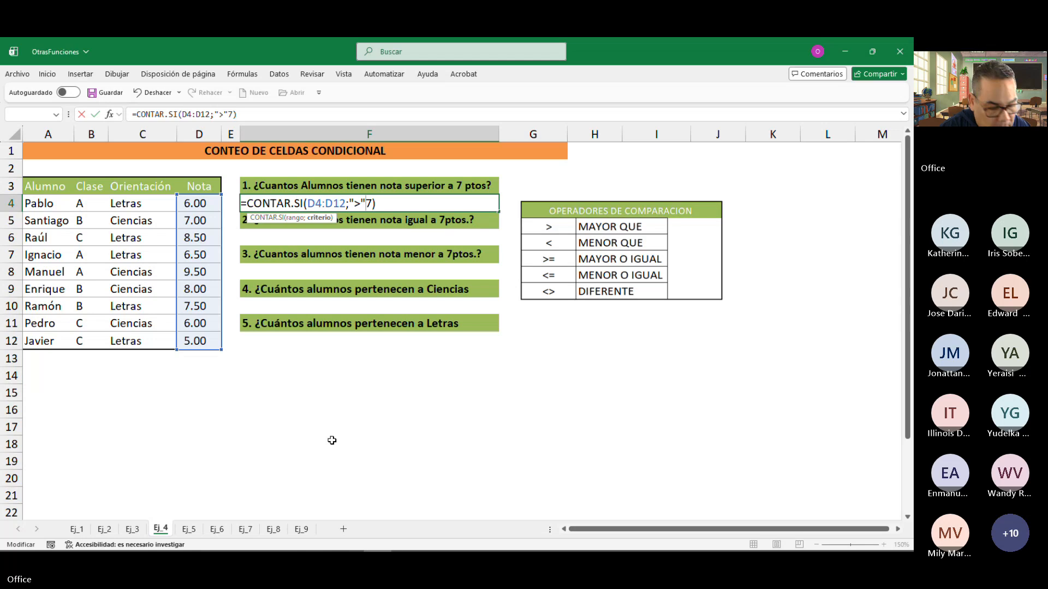
type("&")
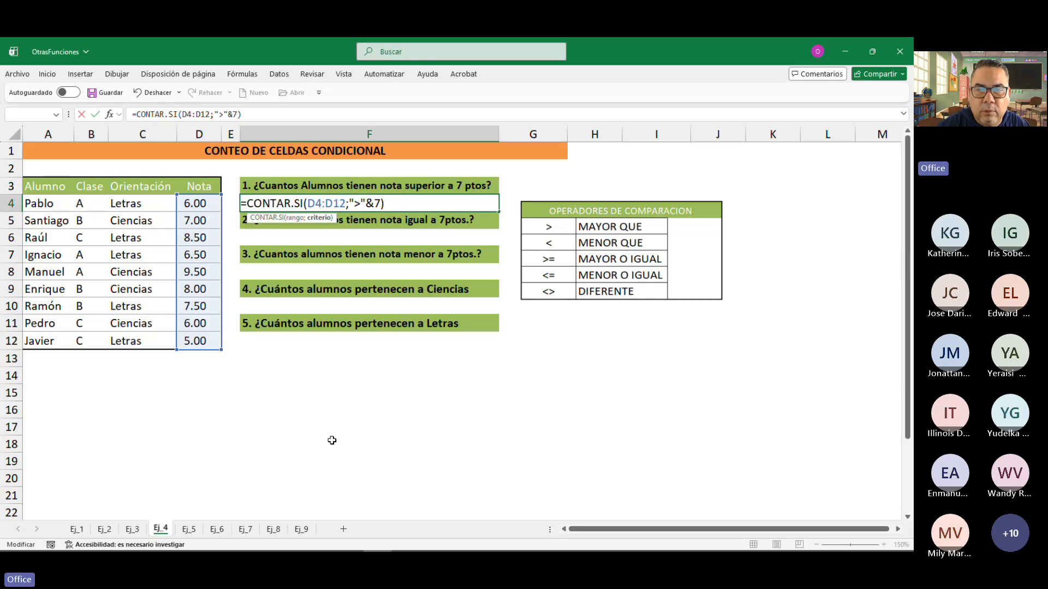
key("Return")
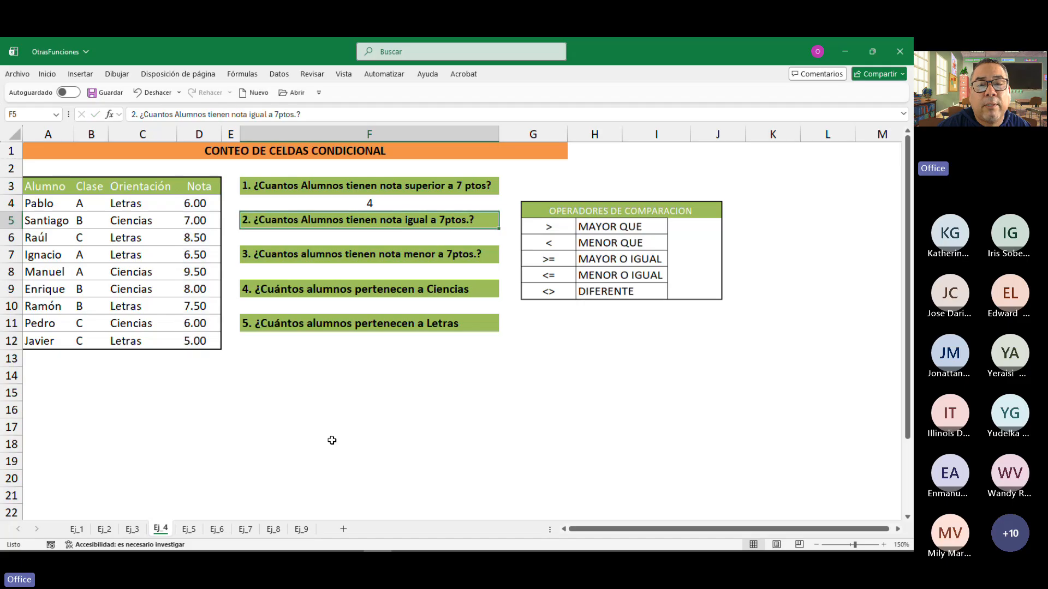
key("Up")
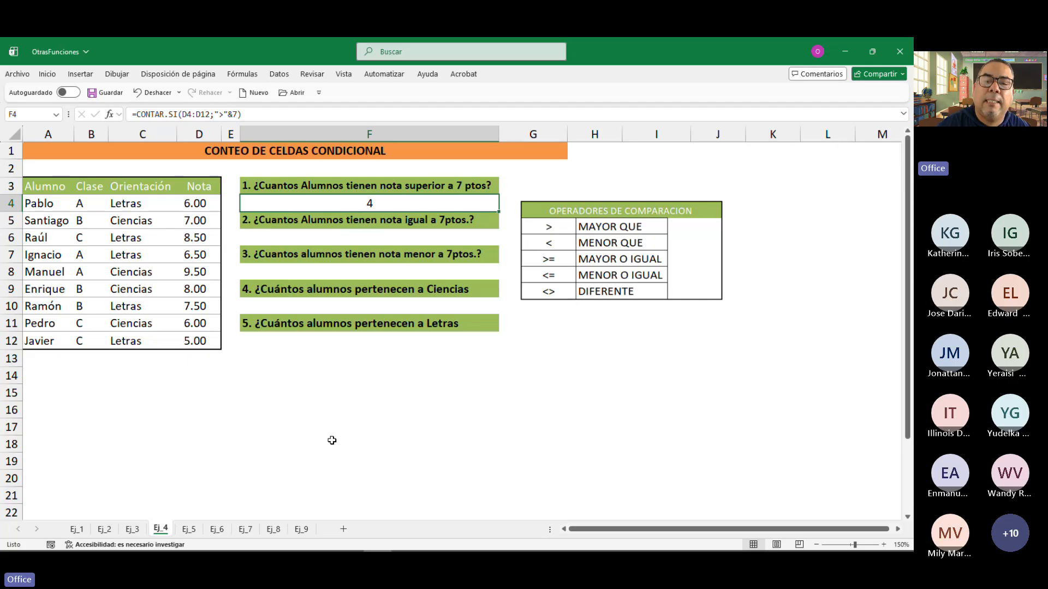
Start a CONTAR.SI formula in F6 under question 2, using the Nota cells D4:D12 as the range.
left_click(396, 236)
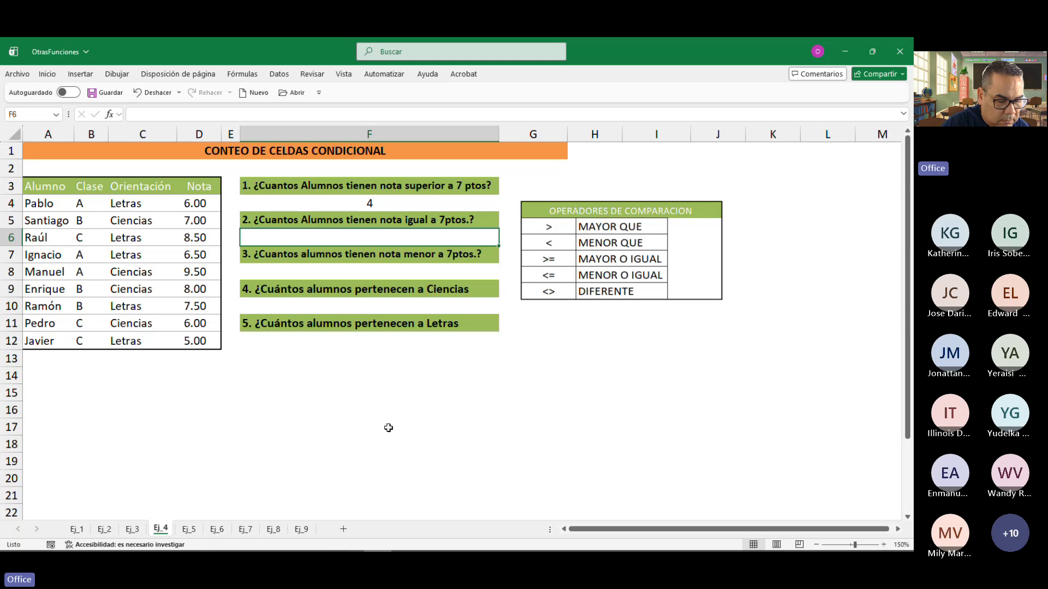
type("=contar")
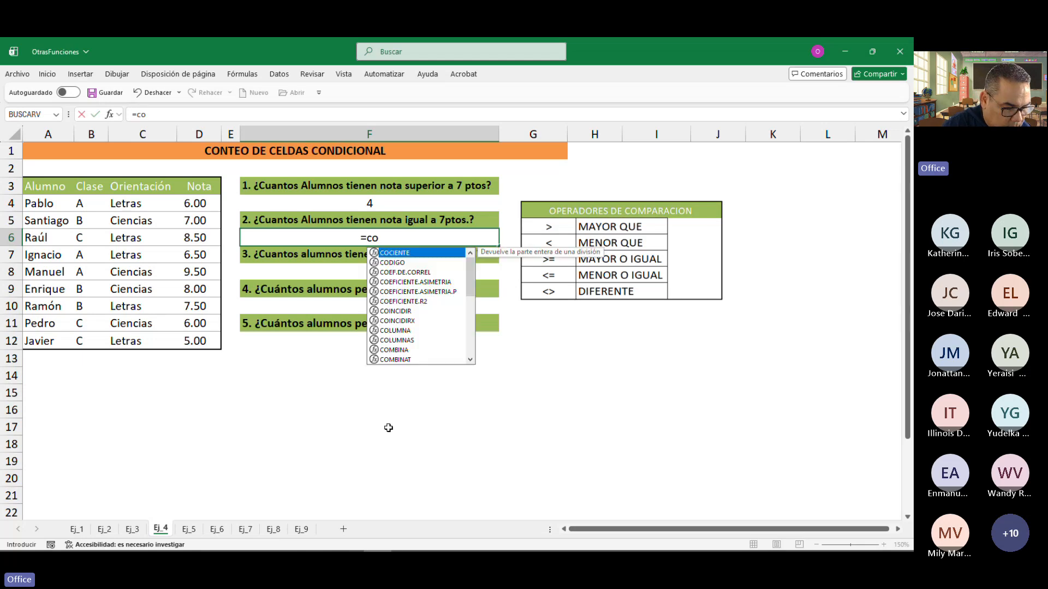
key("Down")
key("Down")
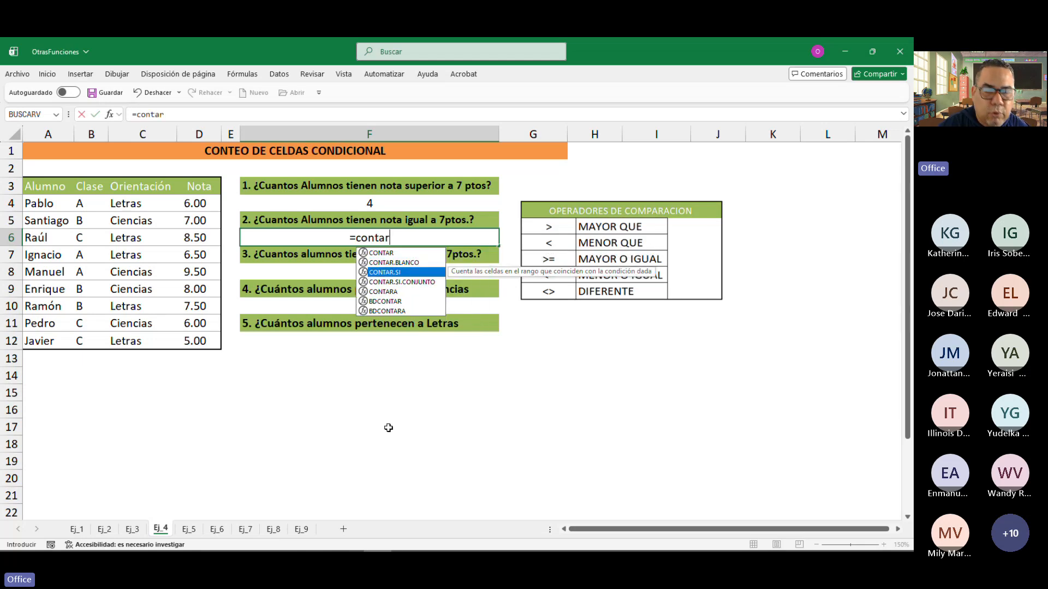
key("Tab")
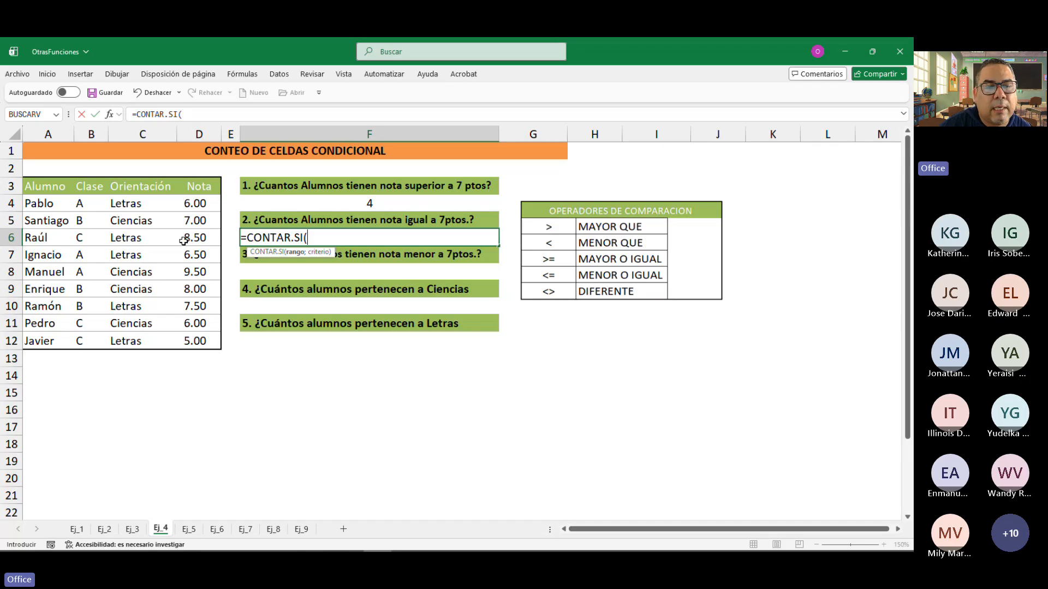
left_click(190, 205)
left_click_drag(189, 205, 186, 338)
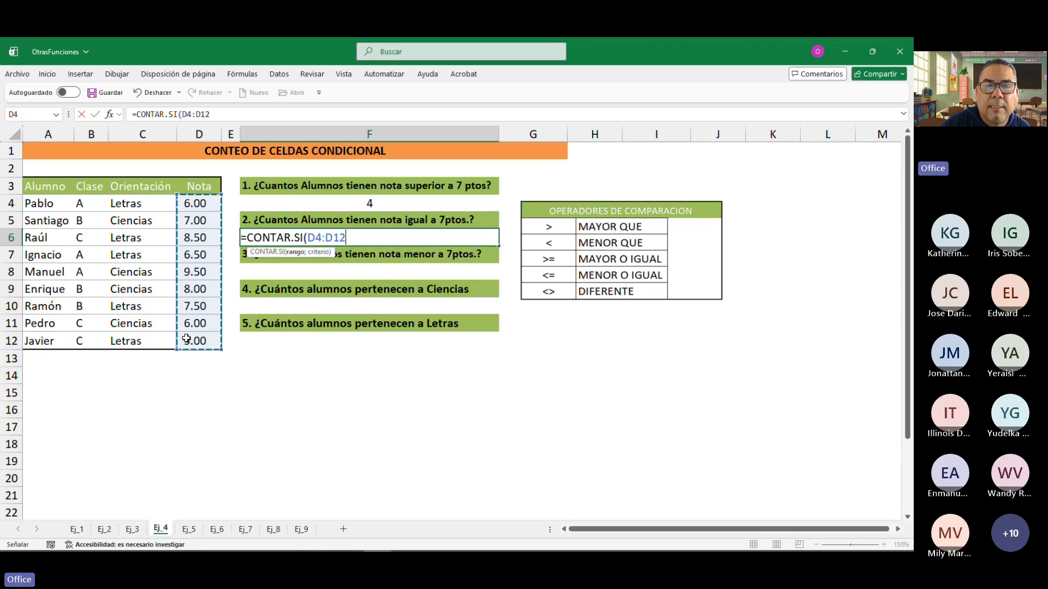
Continue the F6 formula after the range with the quoted operator "<" as the start of its criterion.
type(";")
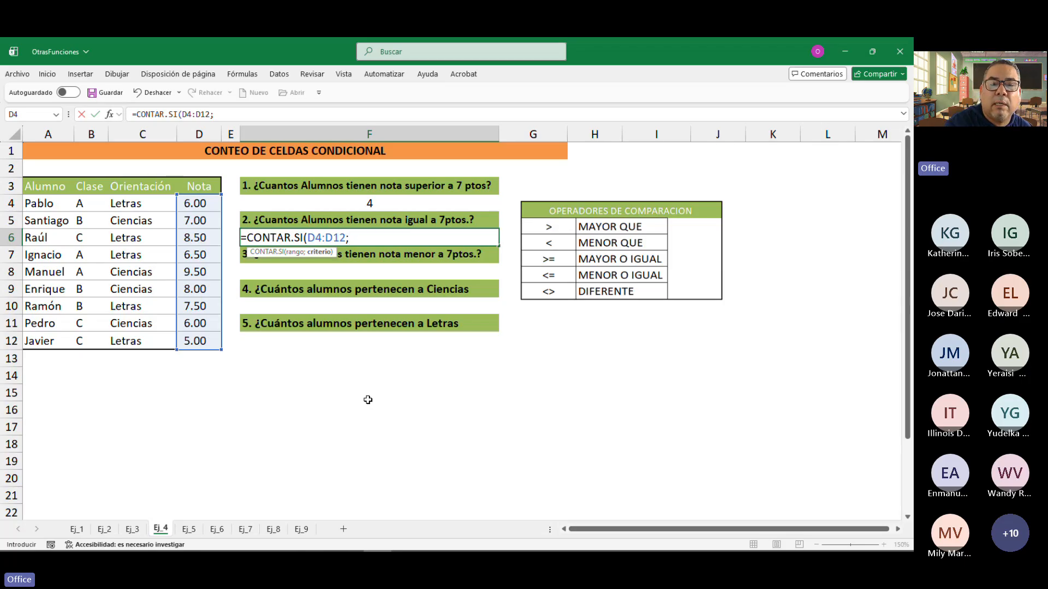
type("<")
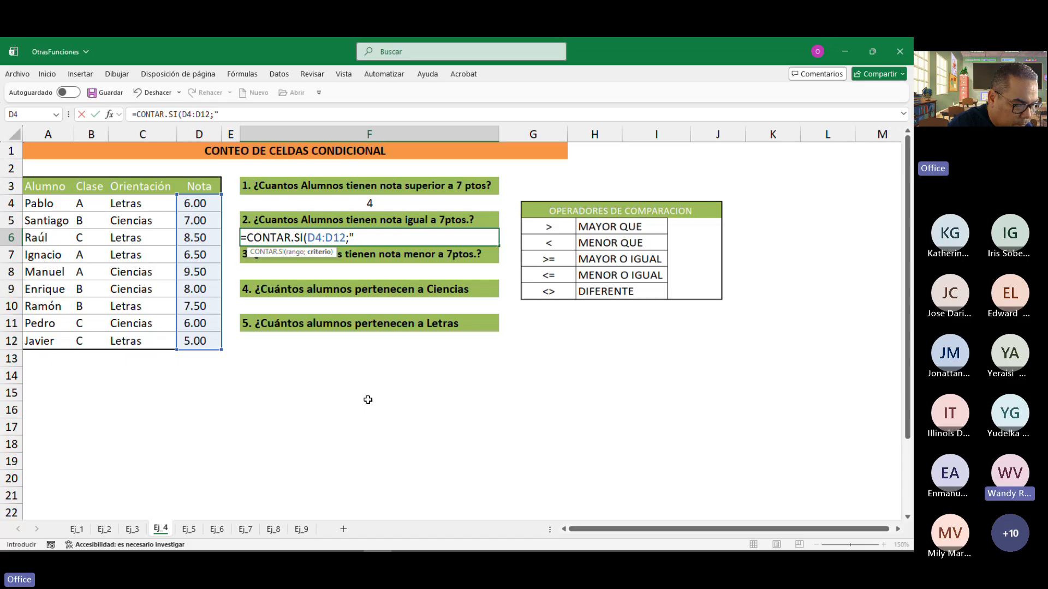
type("\"")
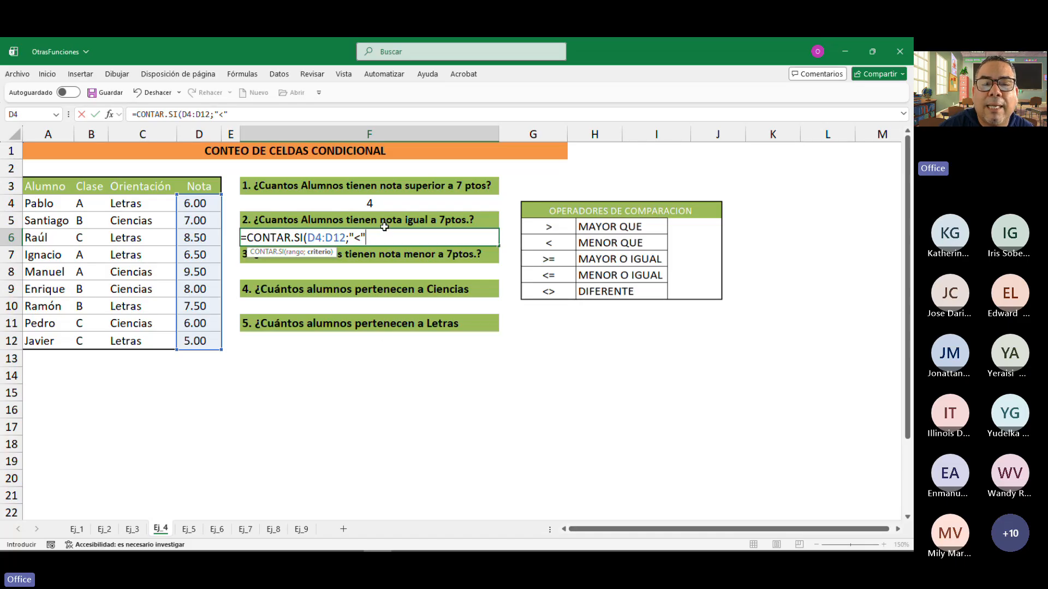
Correct the F6 operator to "=" and complete the formula as =CONTAR.SI(D4:D12;"="&7), reviewing it against the F4 formula.
left_click(359, 238)
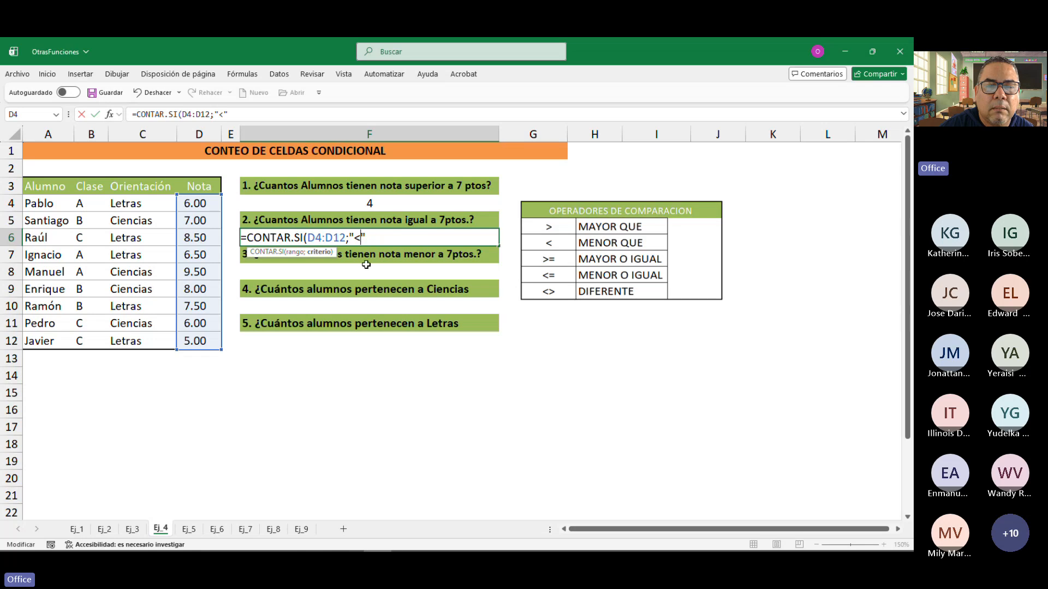
key("BackSpace")
type("=")
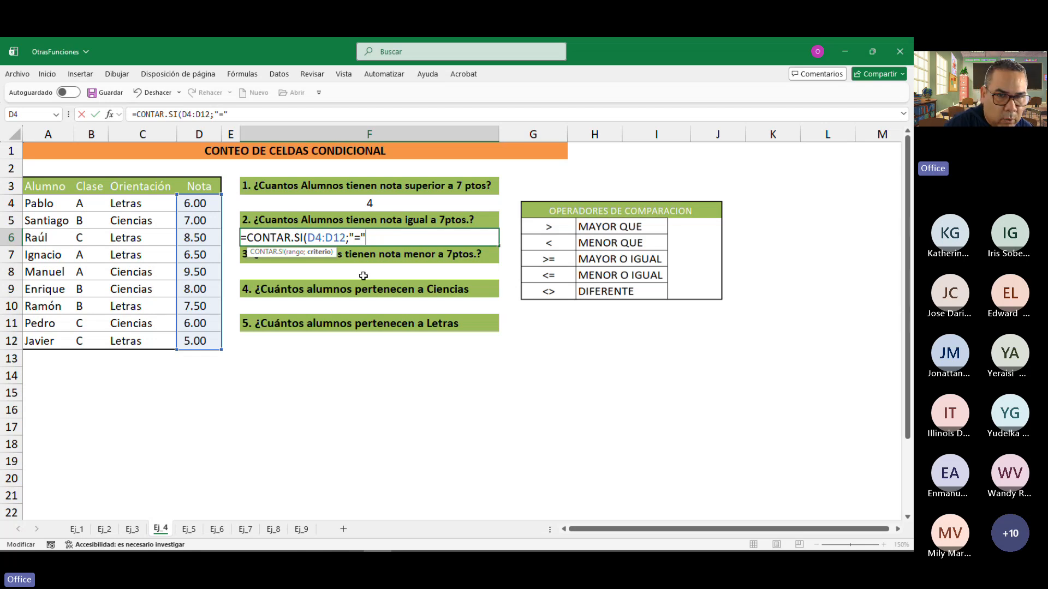
type("&")
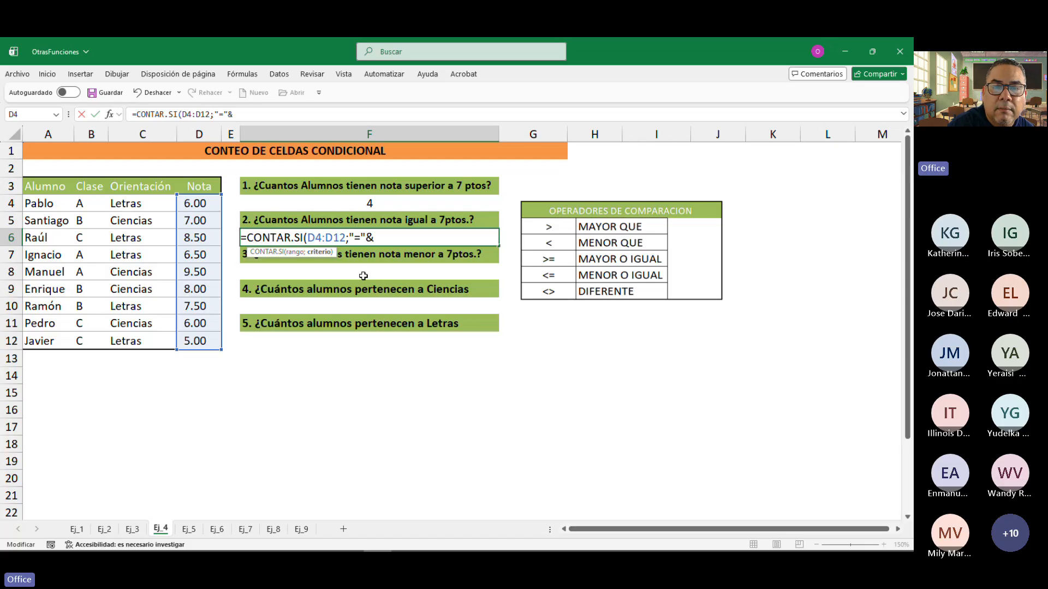
type("7")
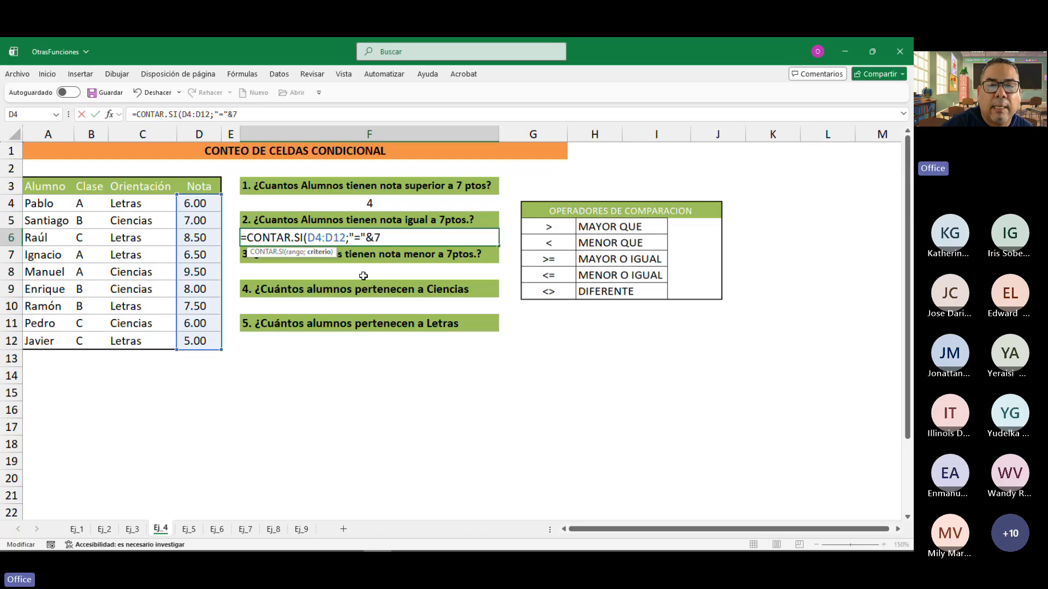
type(")")
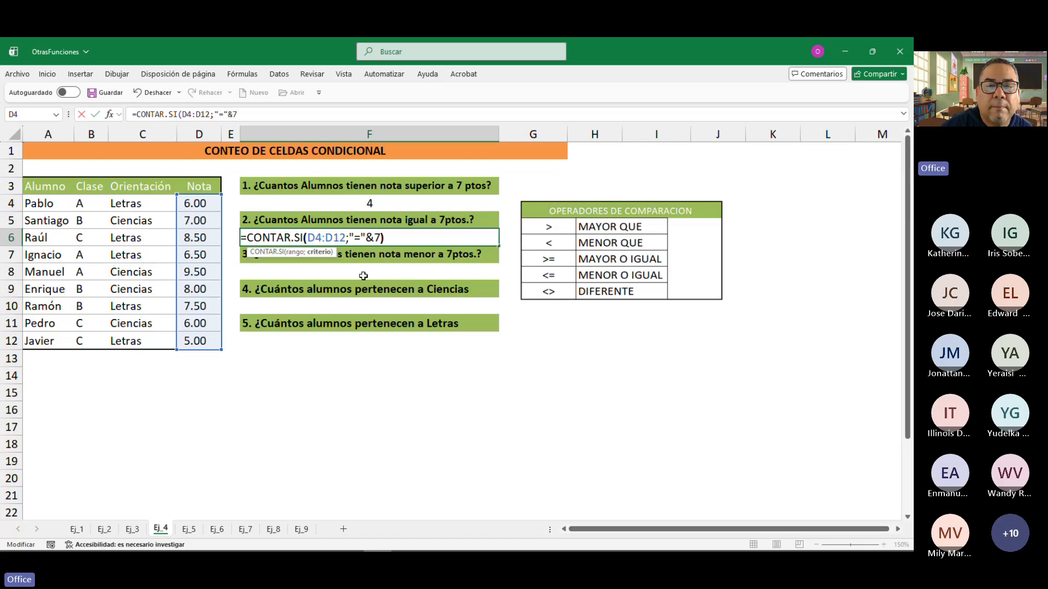
key("Return")
key("Up")
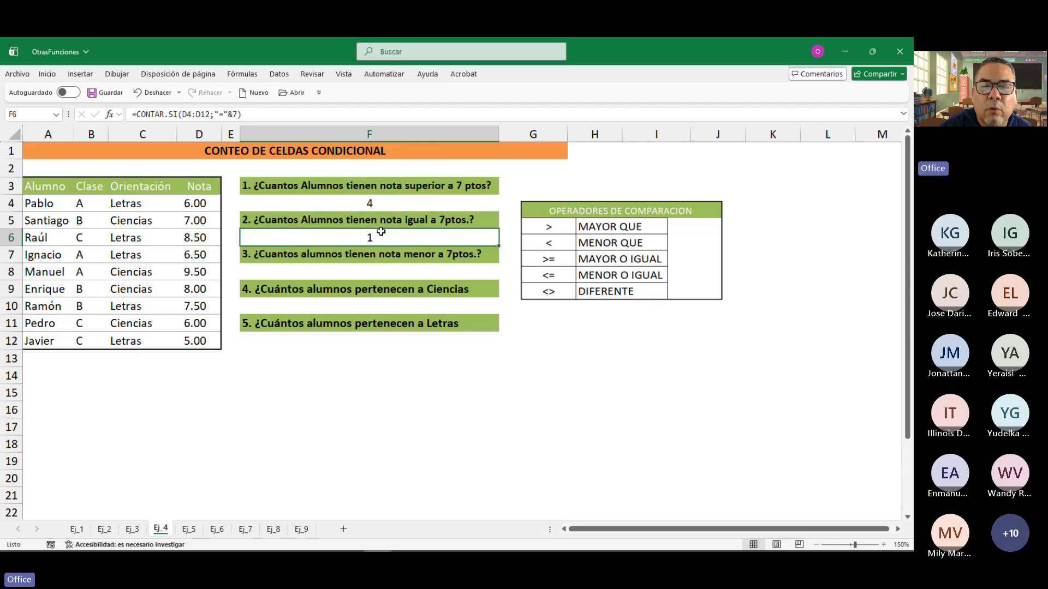
left_click(384, 200)
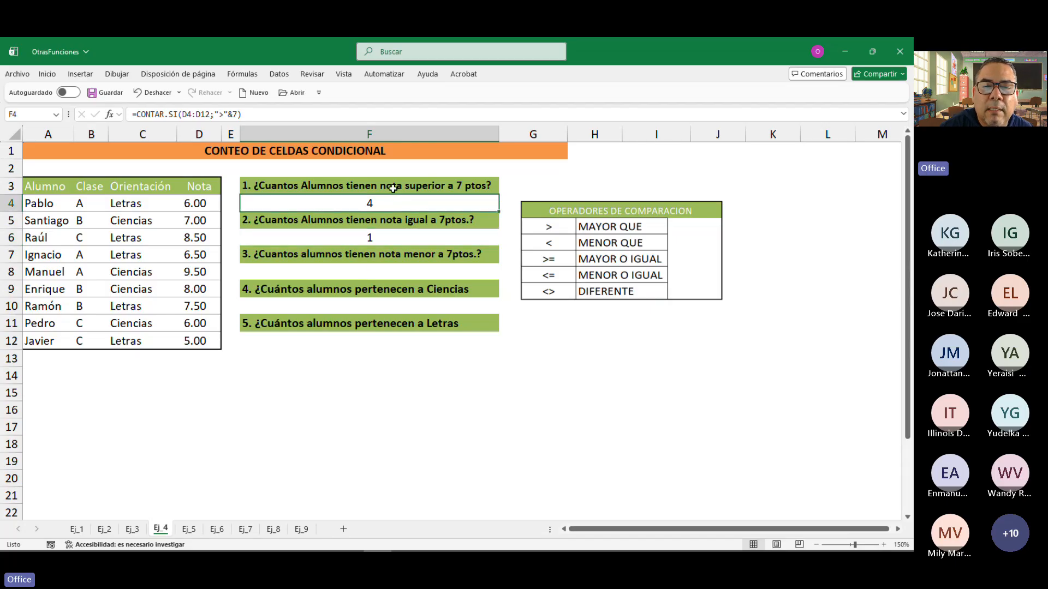
left_click(381, 239)
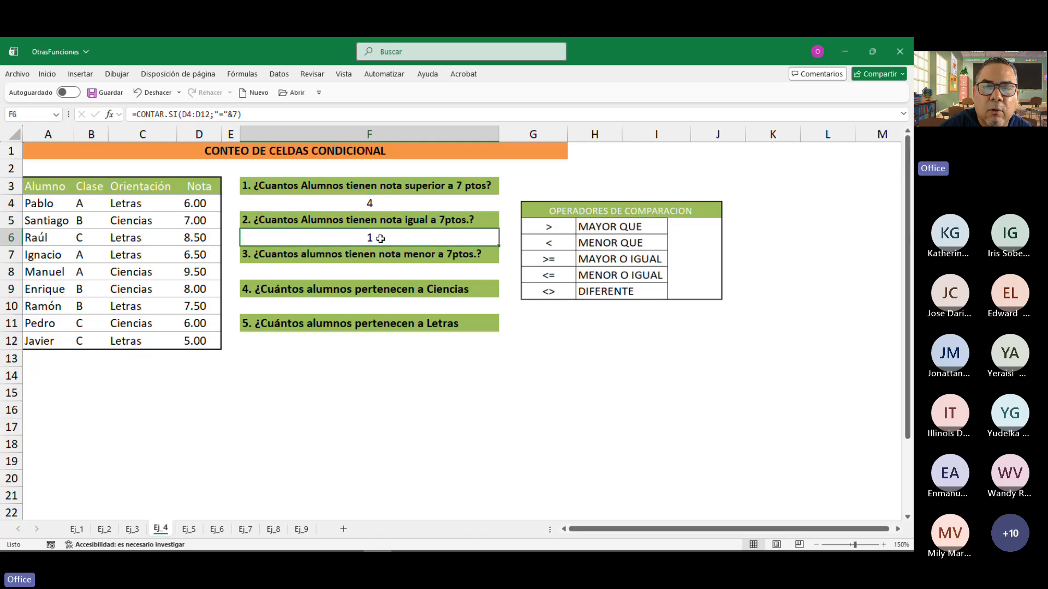
Start a CONTAR.SI formula in F8 under question 3.
left_click(371, 272)
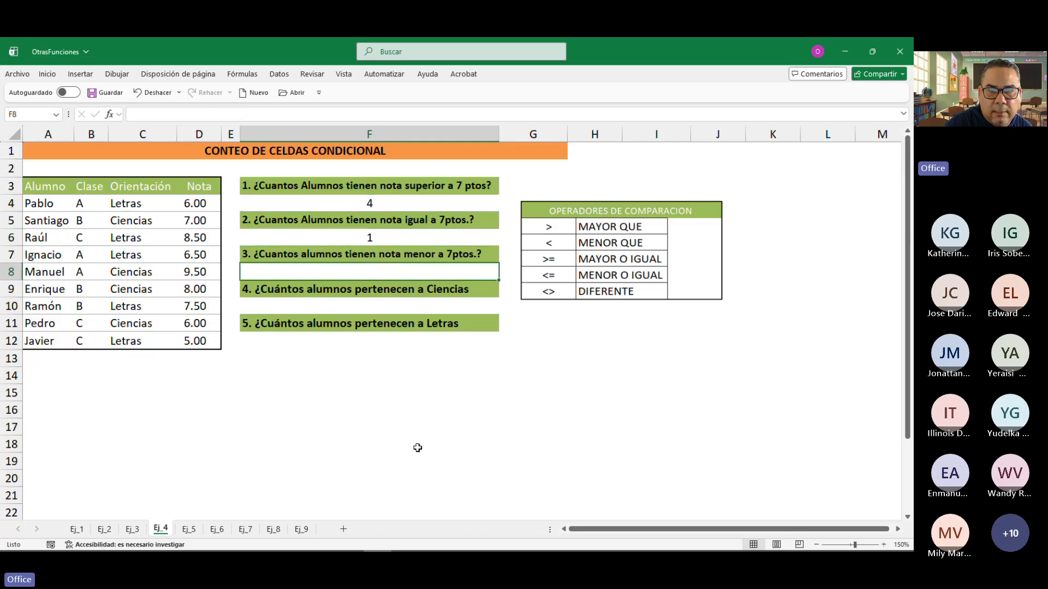
type("=cont")
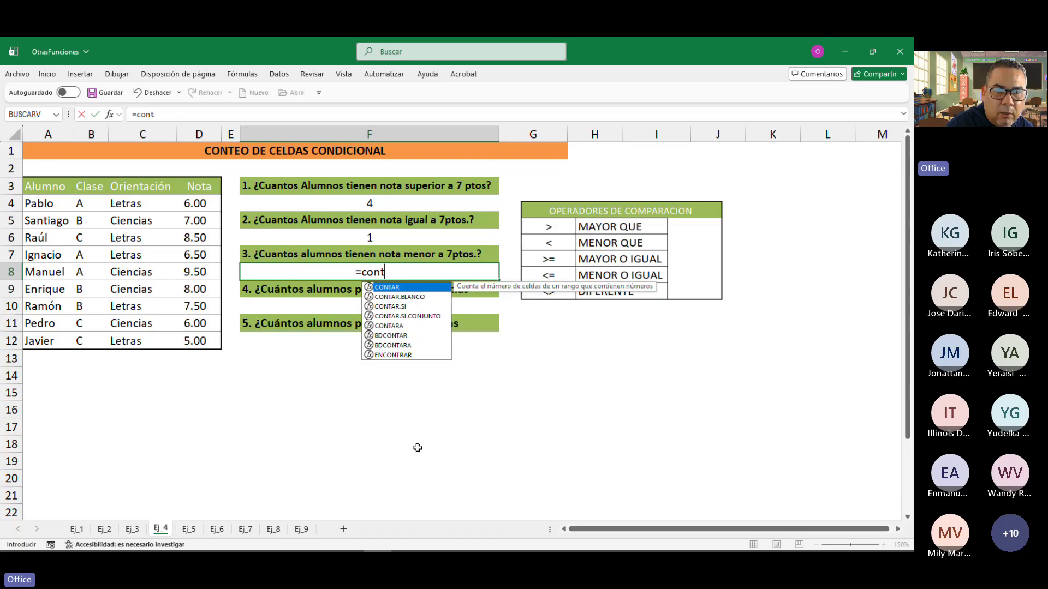
type("ar")
key("Down")
key("Down")
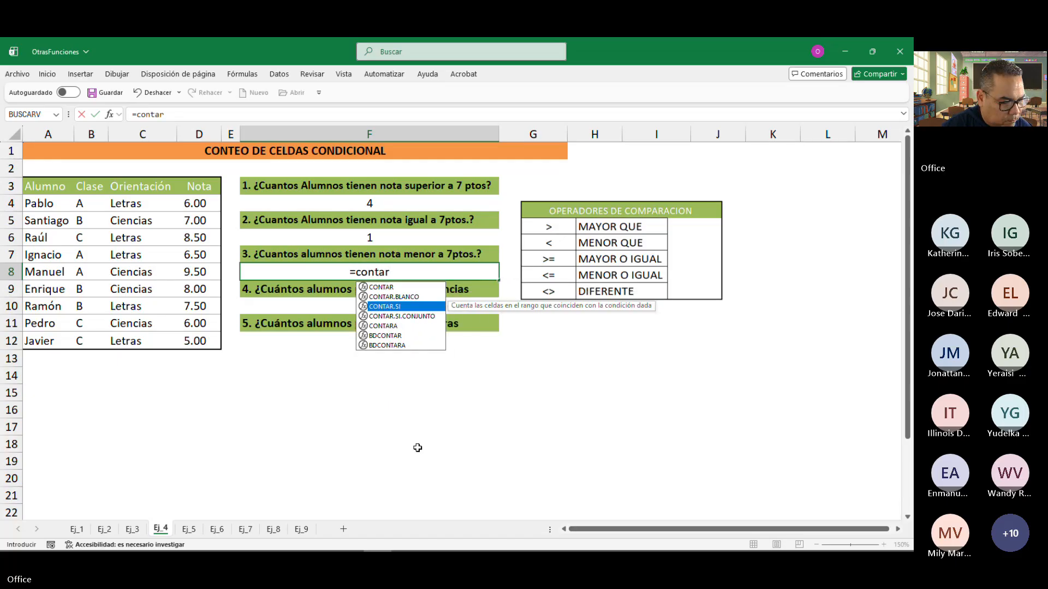
key("Tab")
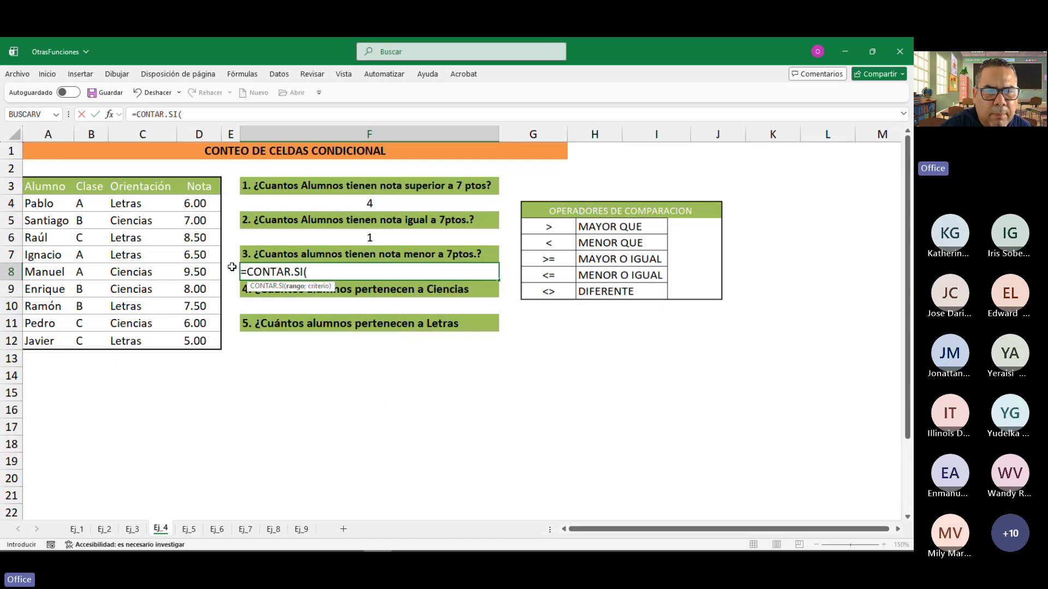
Complete the CONTAR.SI formula in F8 with range D4:D12 and criterion "<"&7 to count grades below 7.
left_click_drag(199, 204, 199, 338)
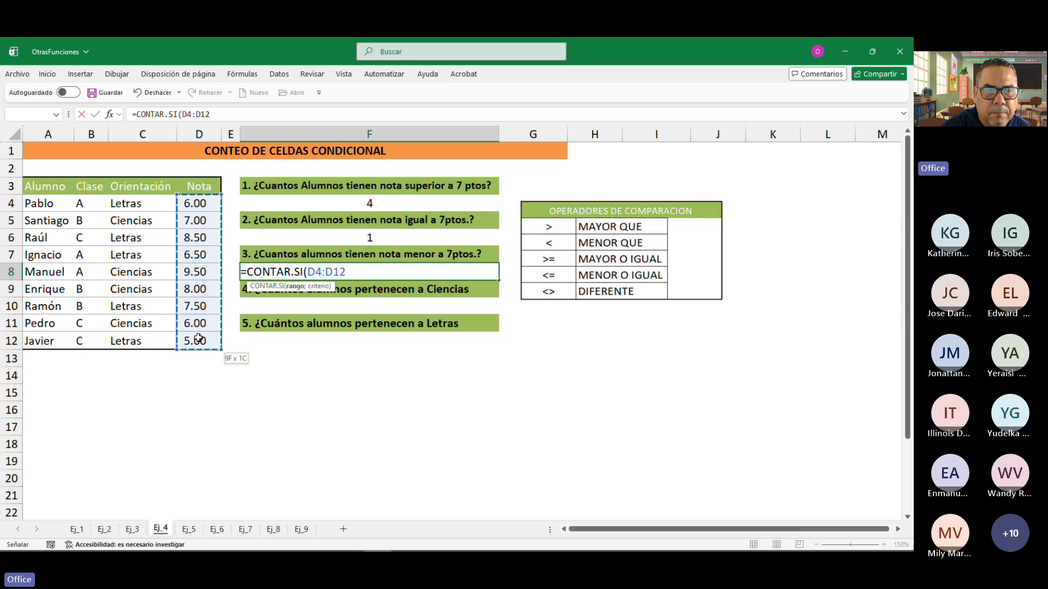
type(";")
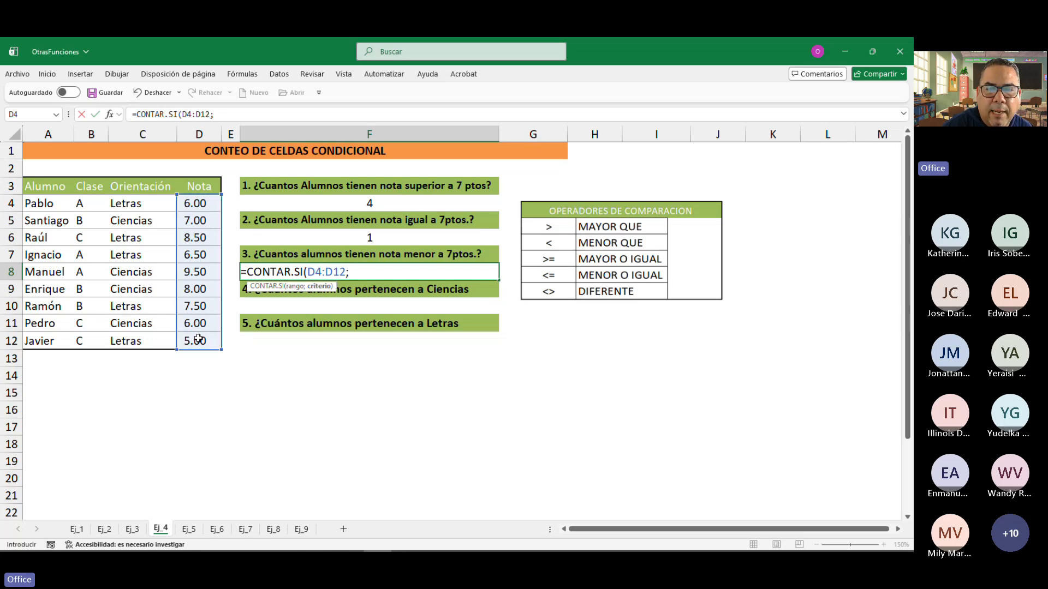
type("\"")
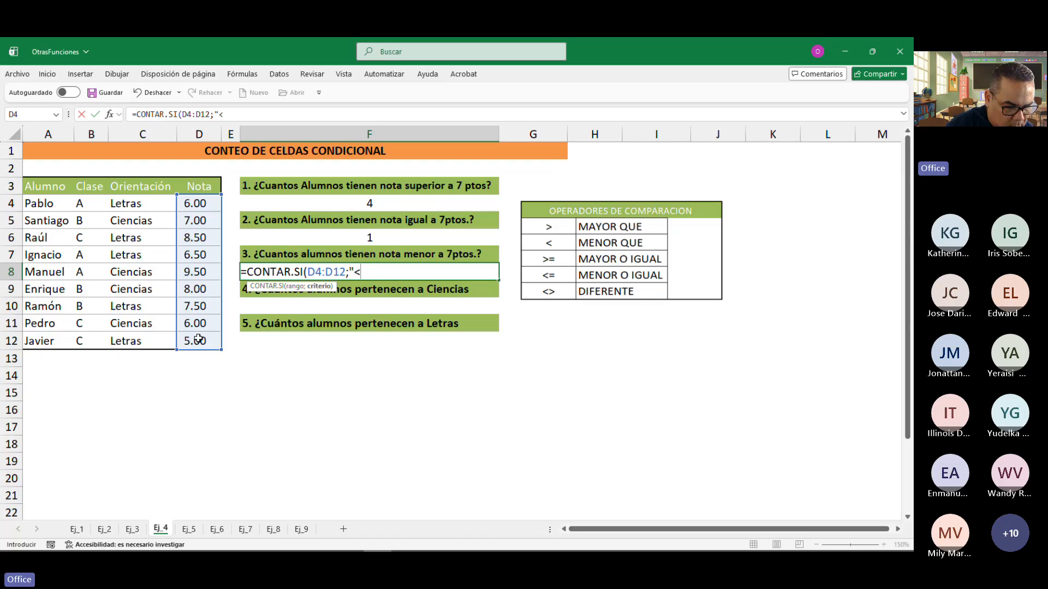
type("<\"")
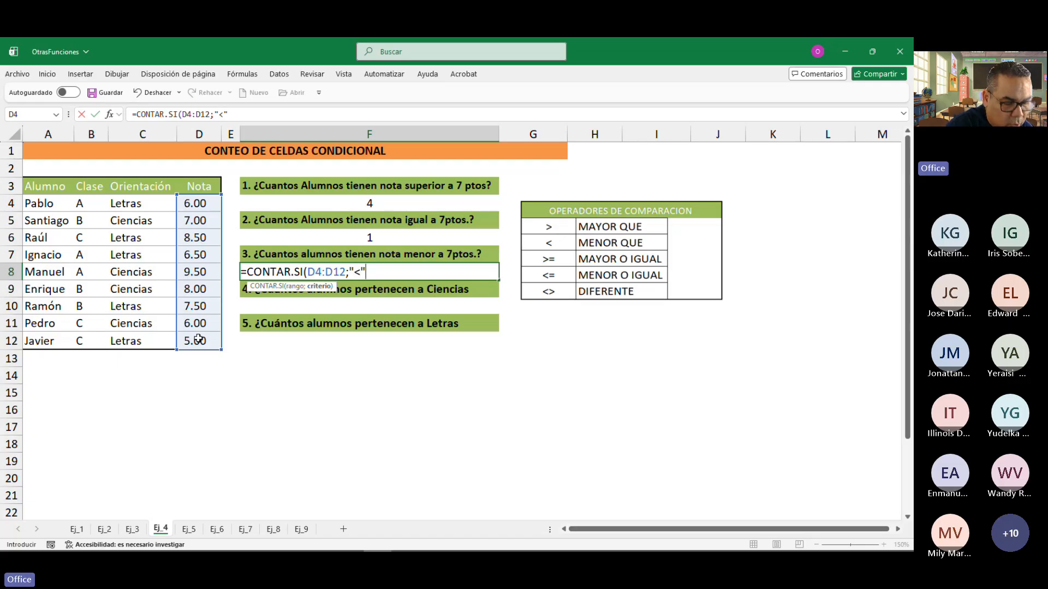
type("&7")
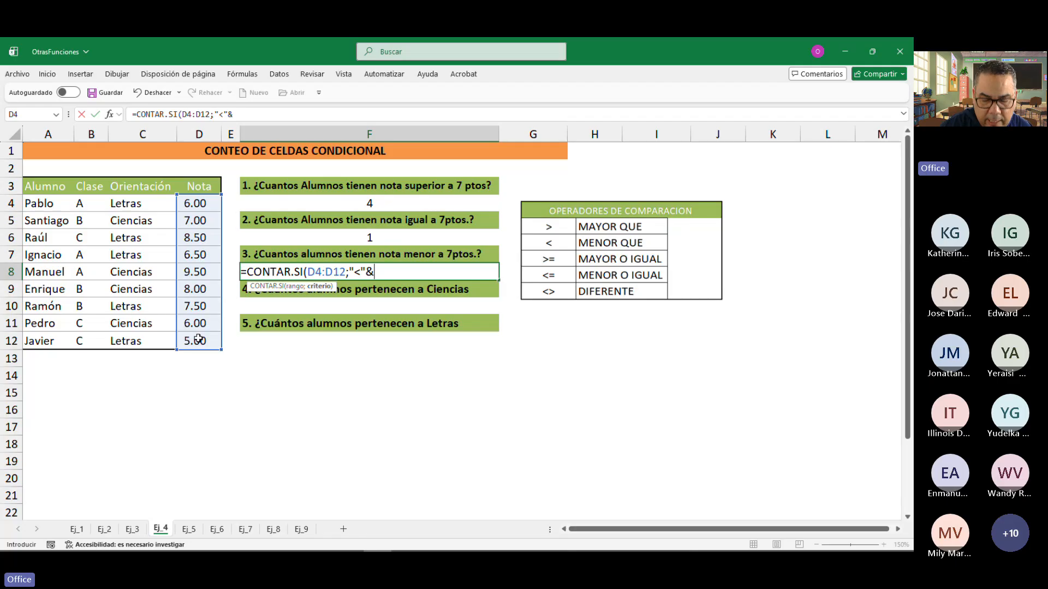
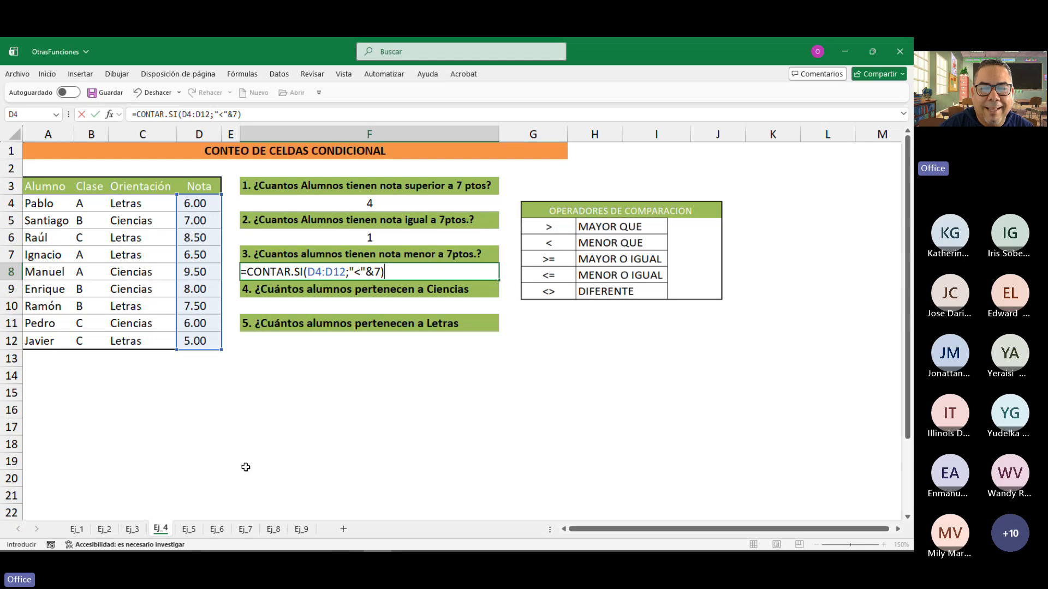
key("Return")
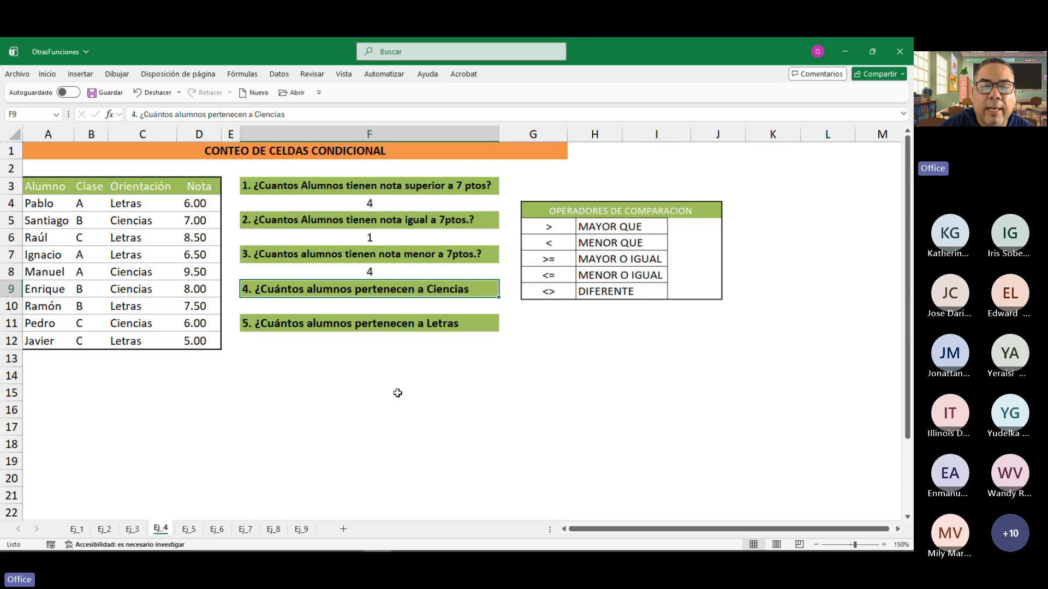
Enter =CONTAR.SI(C4:C12;"Ciencias") in F10 to count the students who belong to Ciencias.
left_click(369, 306)
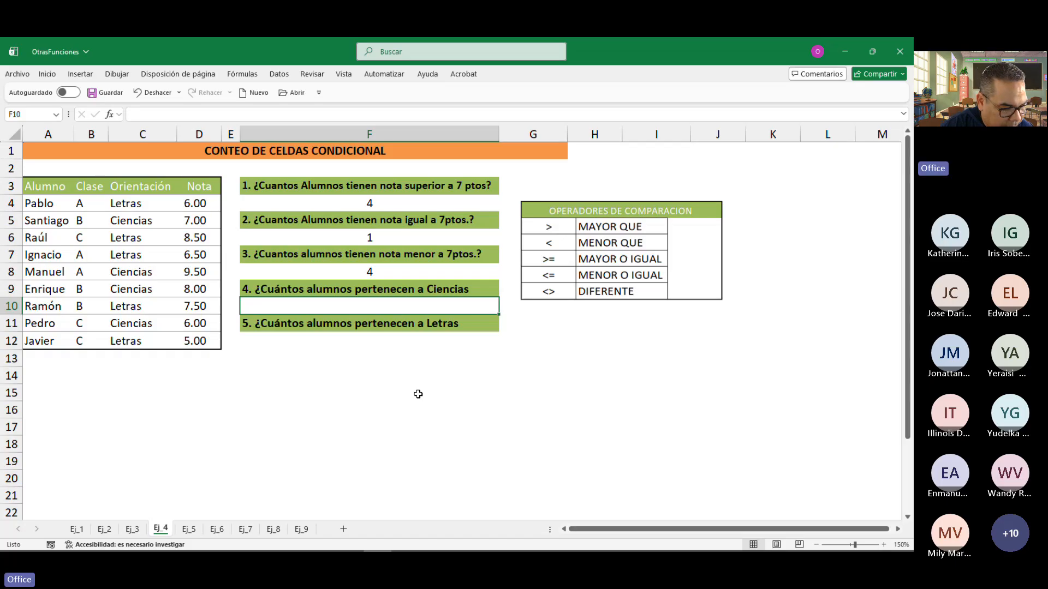
type("=")
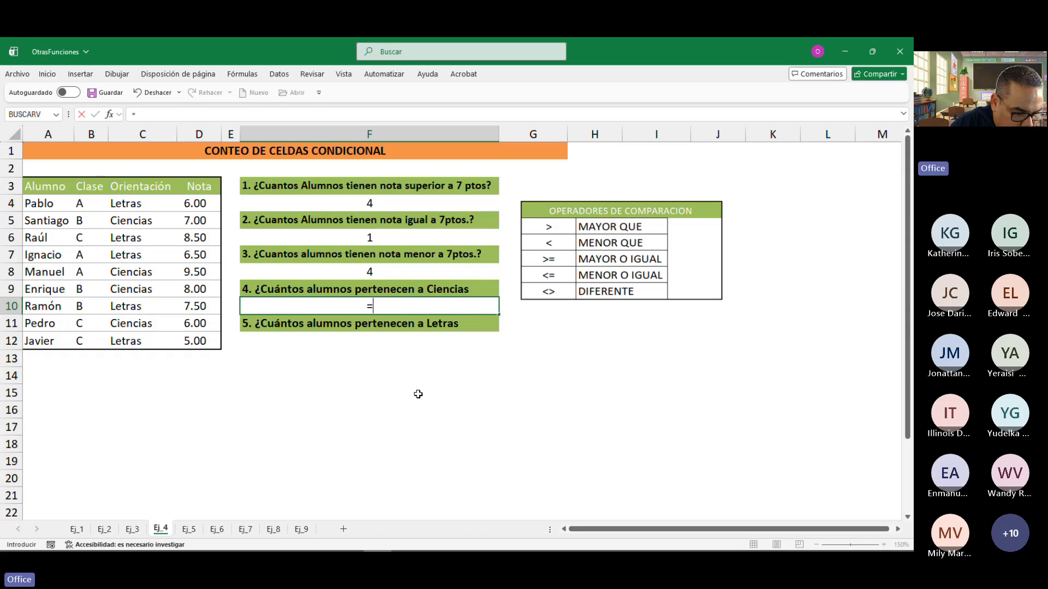
type("contra.")
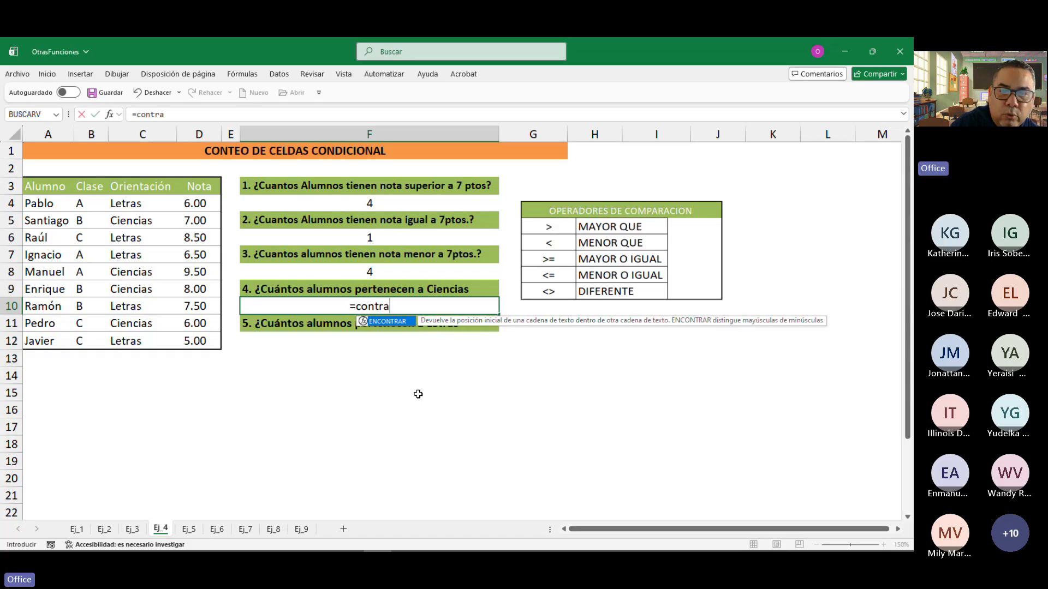
key("BackSpace")
key("BackSpace")
key("BackSpace")
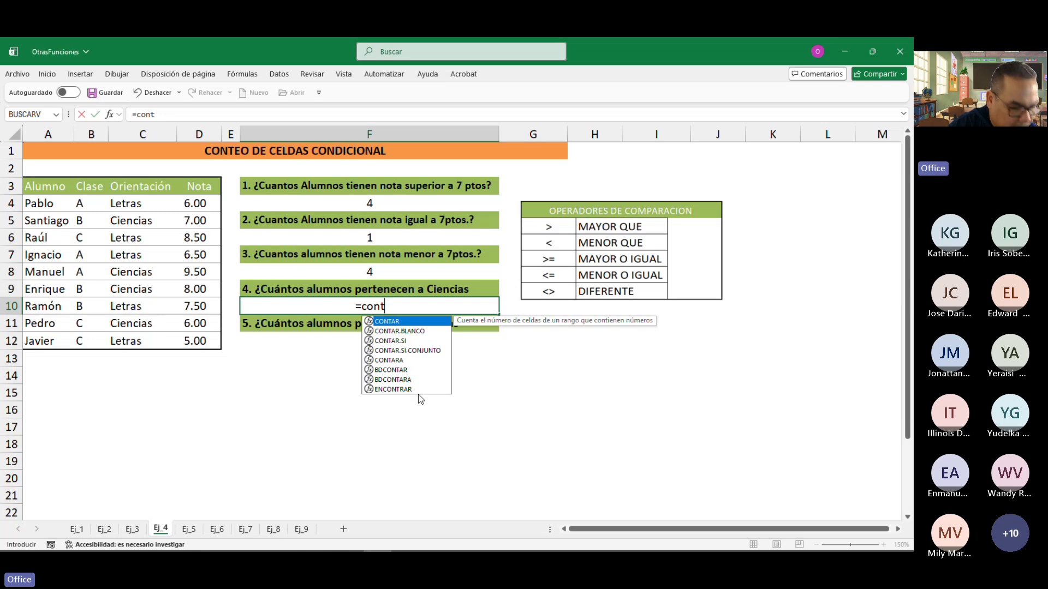
type("ar")
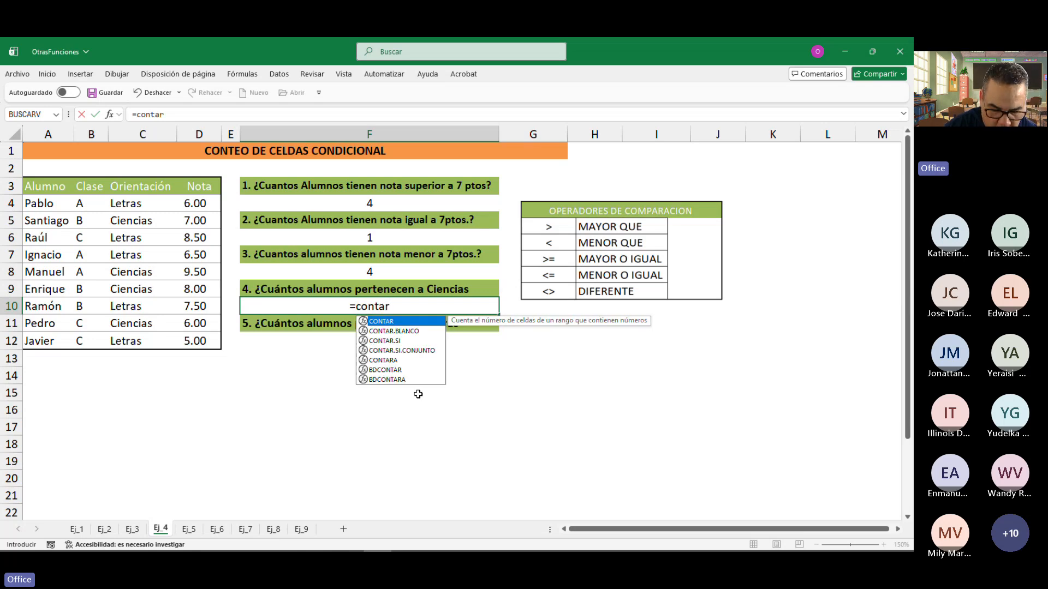
key("Down")
key("Down")
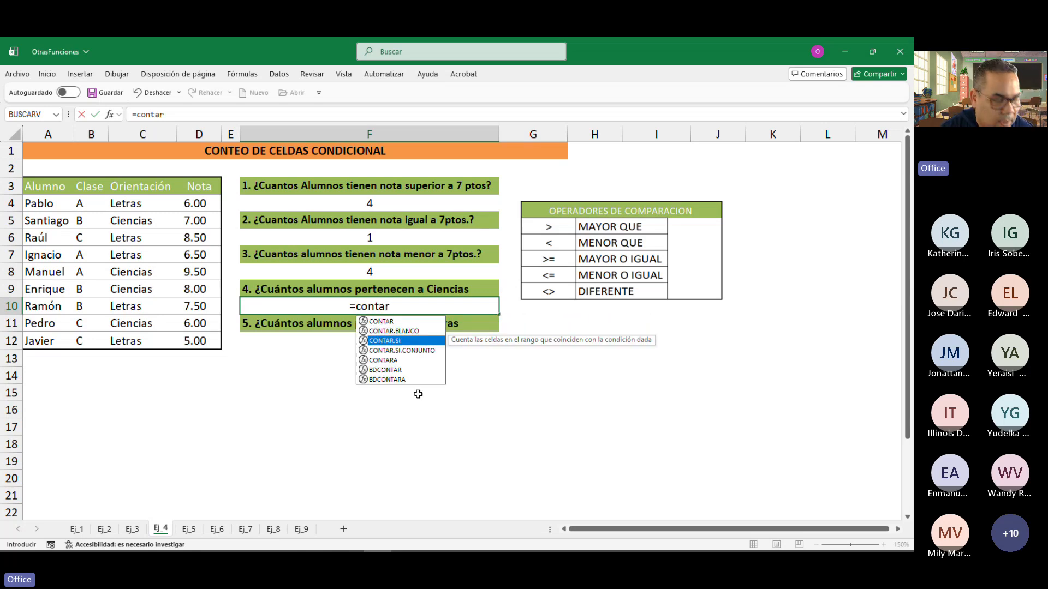
key("Tab")
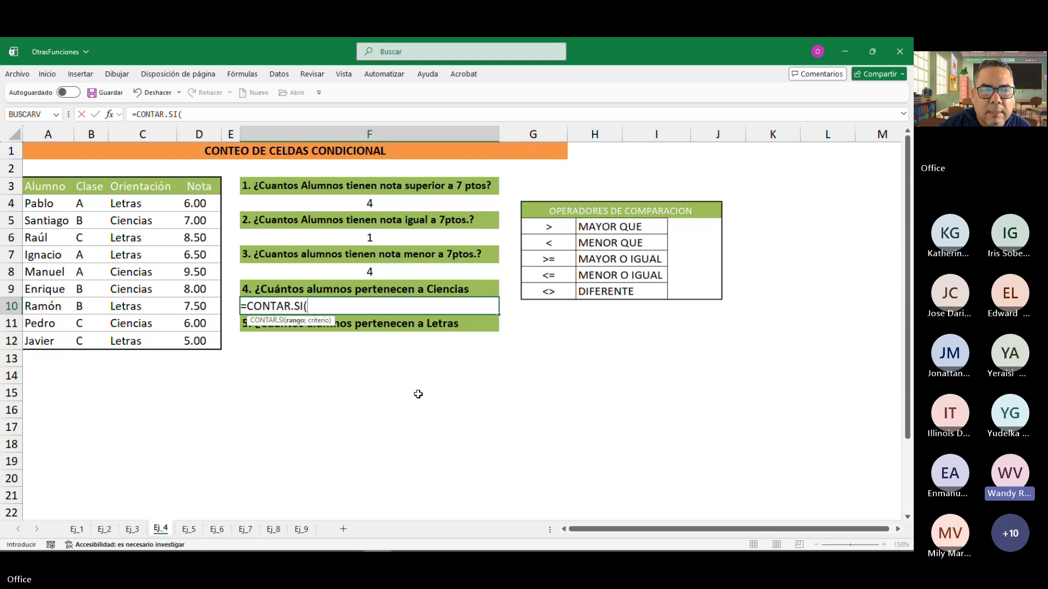
left_click_drag(126, 205, 123, 341)
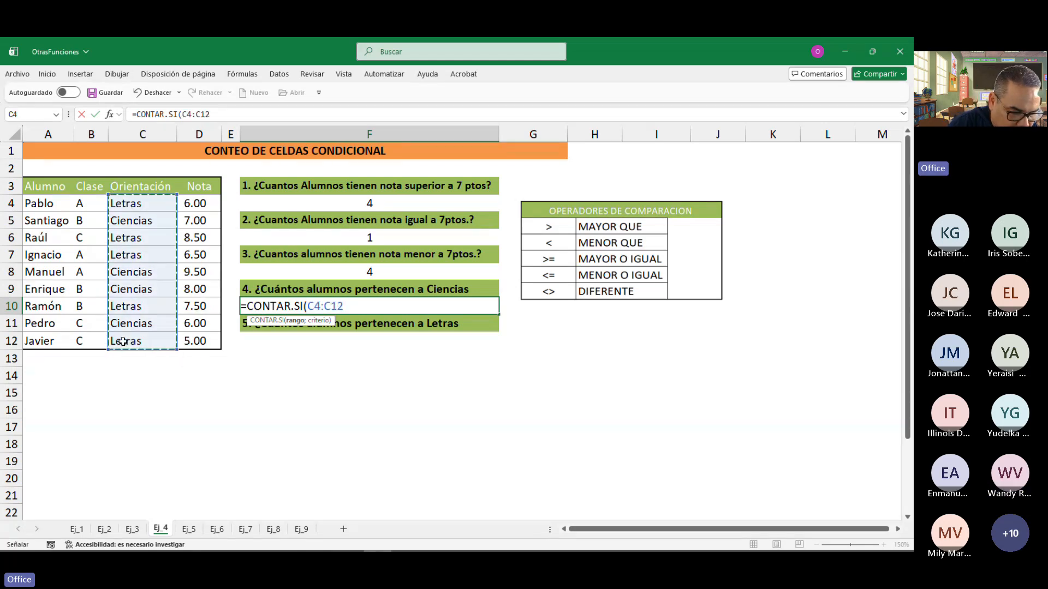
type(";")
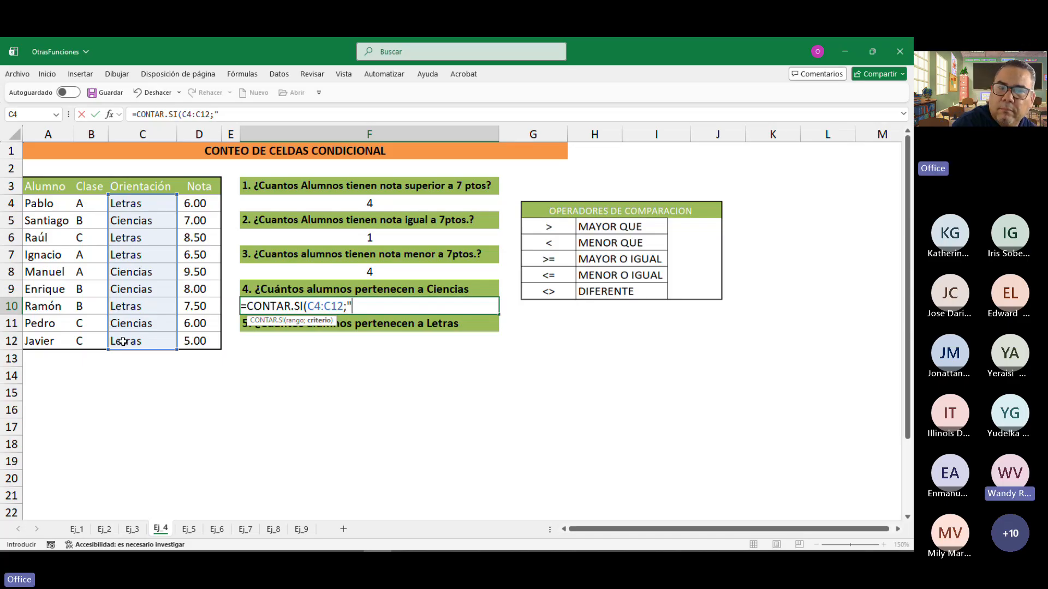
type("\"")
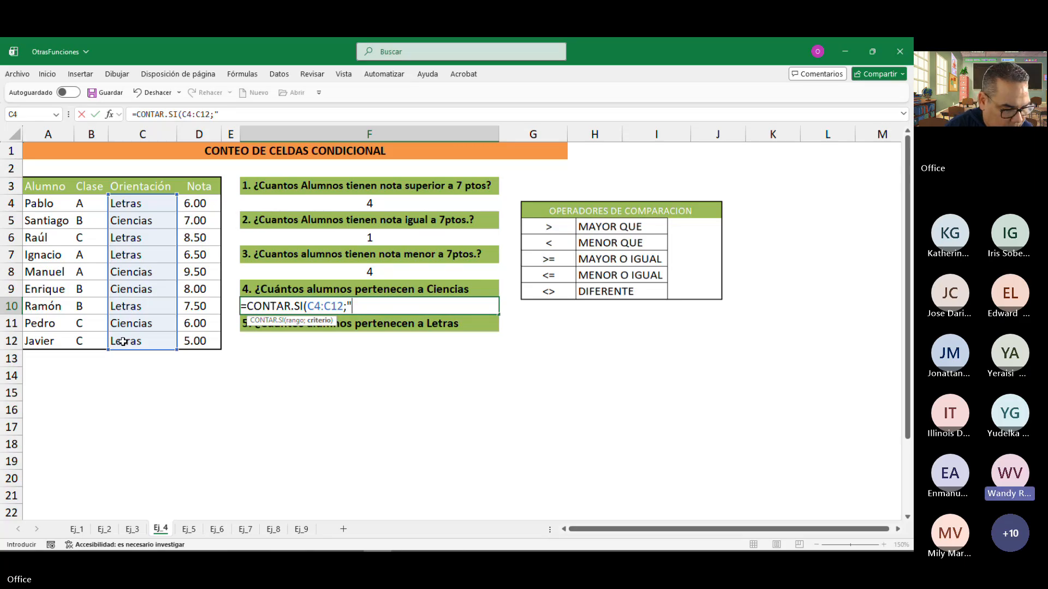
type("Ciencio")
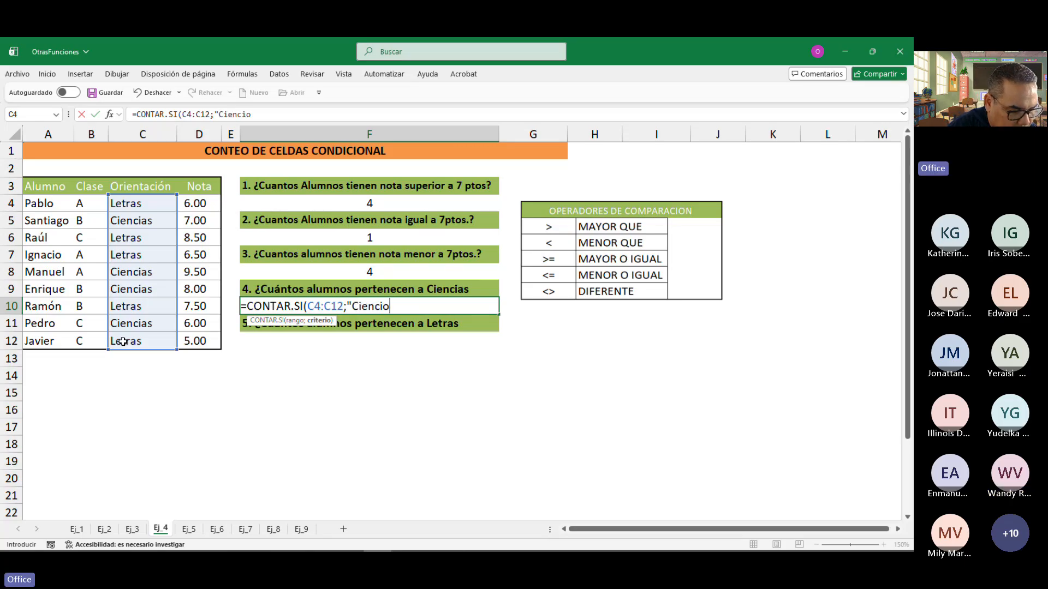
key("BackSpace")
type("a")
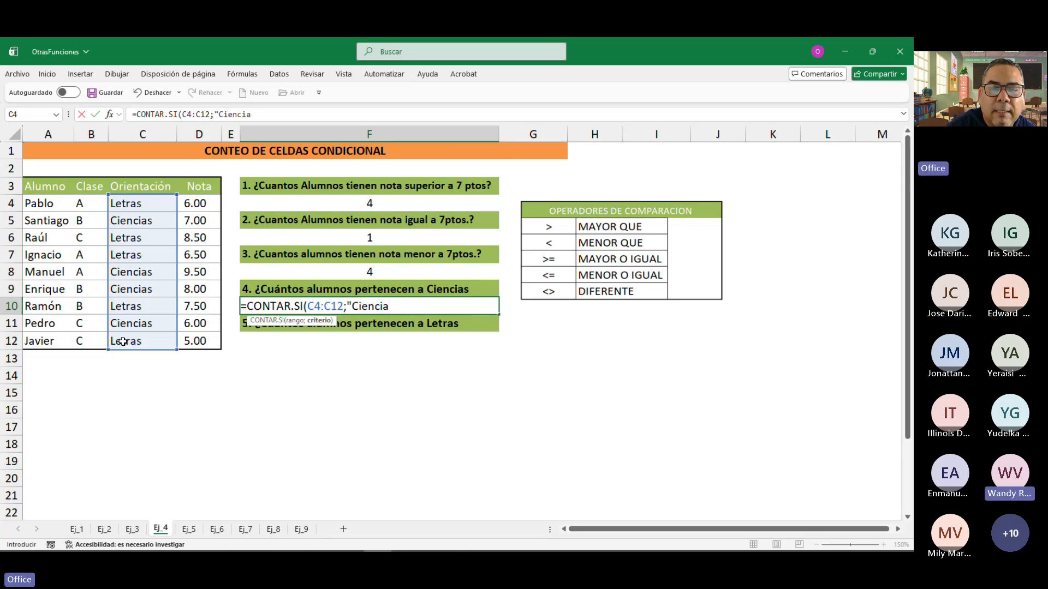
type("s\"")
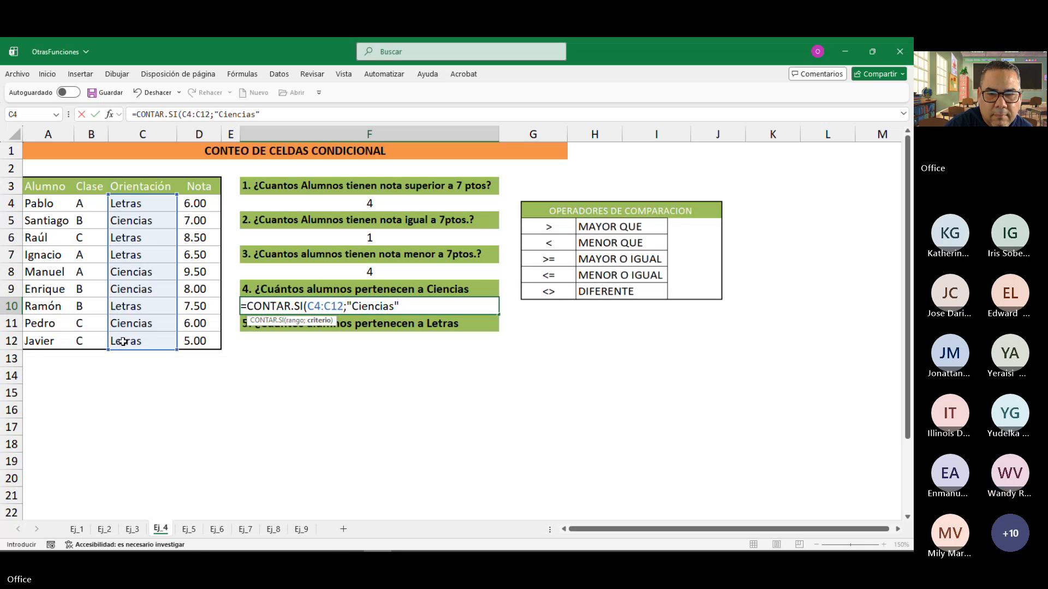
type(")")
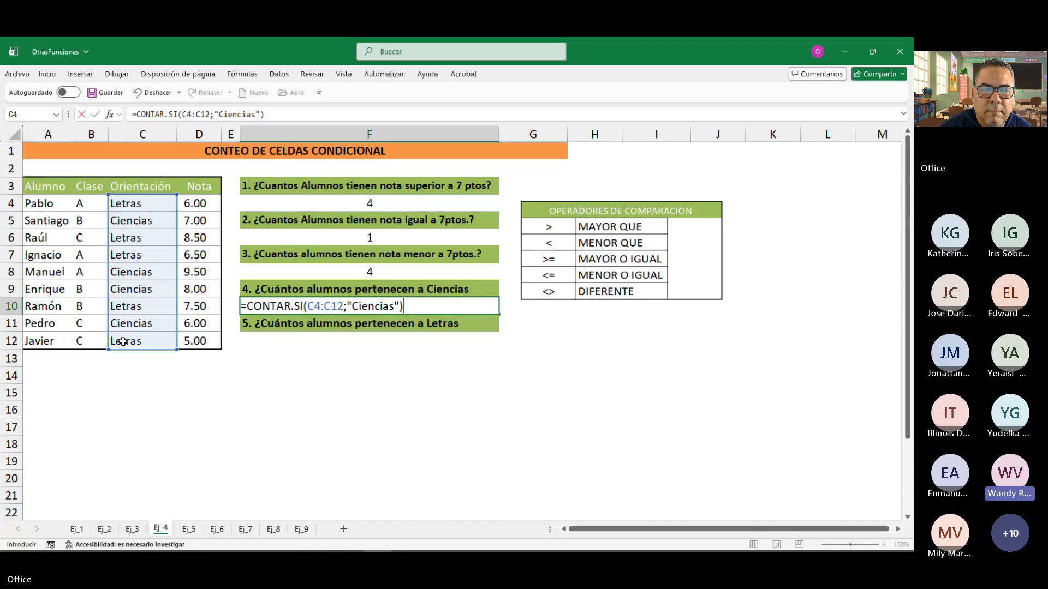
key("Return")
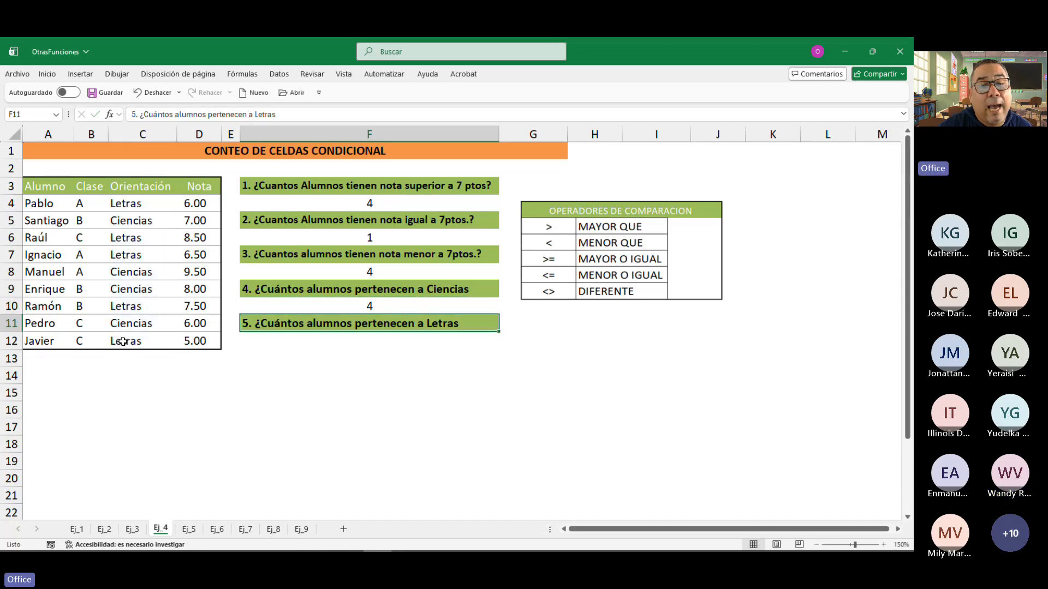
Review the formula in F10 and the range it references, leaving it as entered.
key("Up")
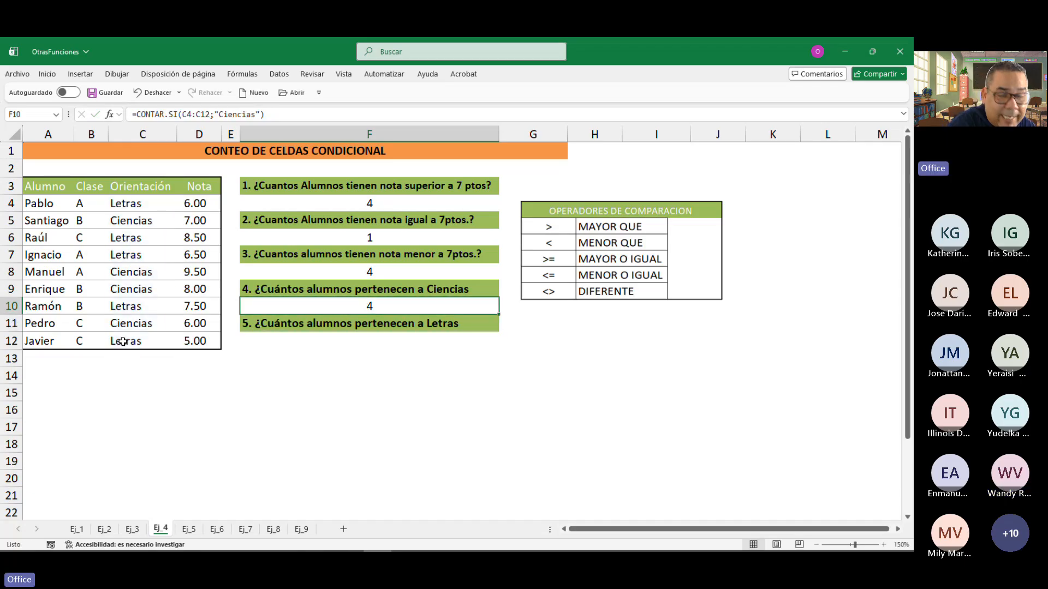
key("F2")
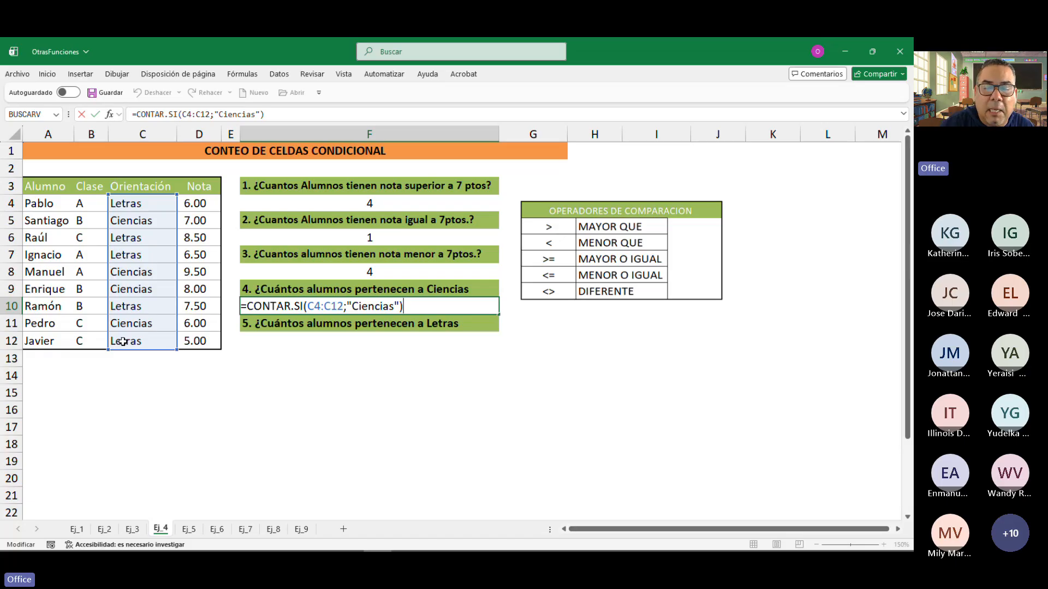
key("Return")
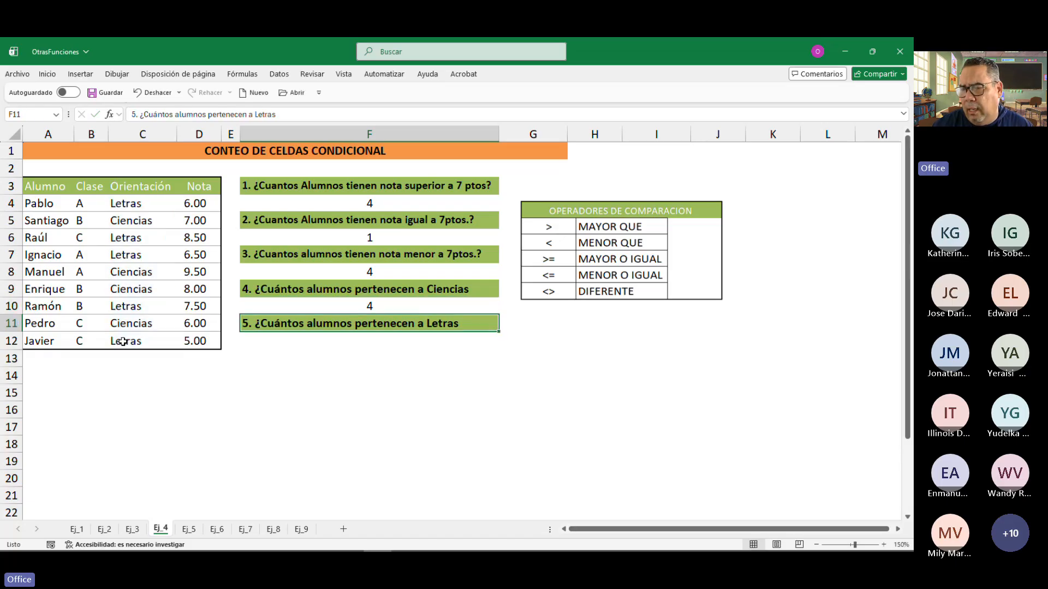
Enter =CONTAR.SI(C4:C12;C4) in F12 to count the Letras students, using cell C4 as the criterion.
key("Return")
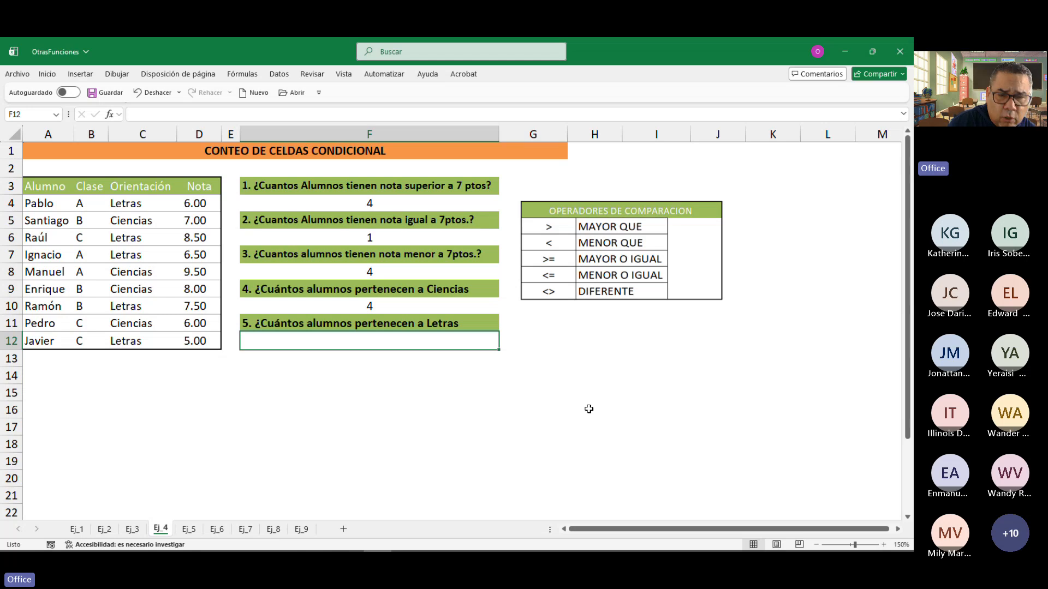
type("=")
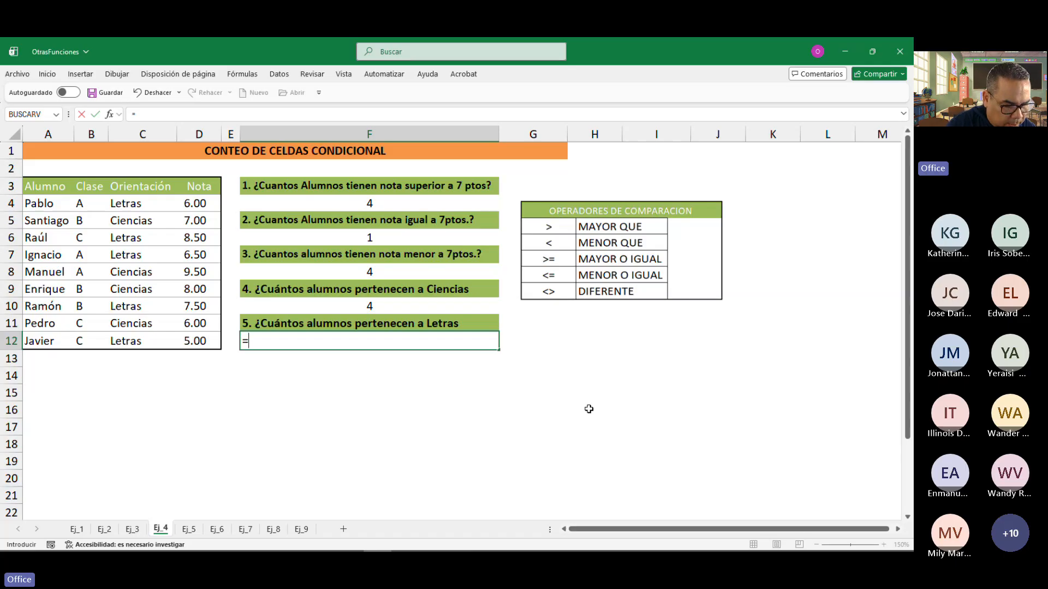
type("contar")
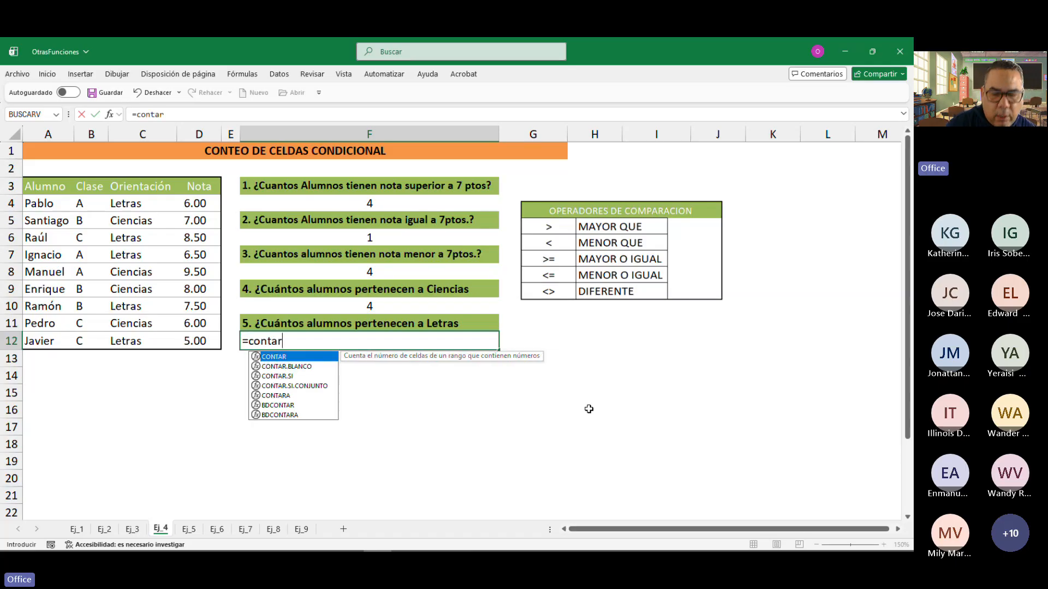
key("Down")
key("Down")
key("Tab")
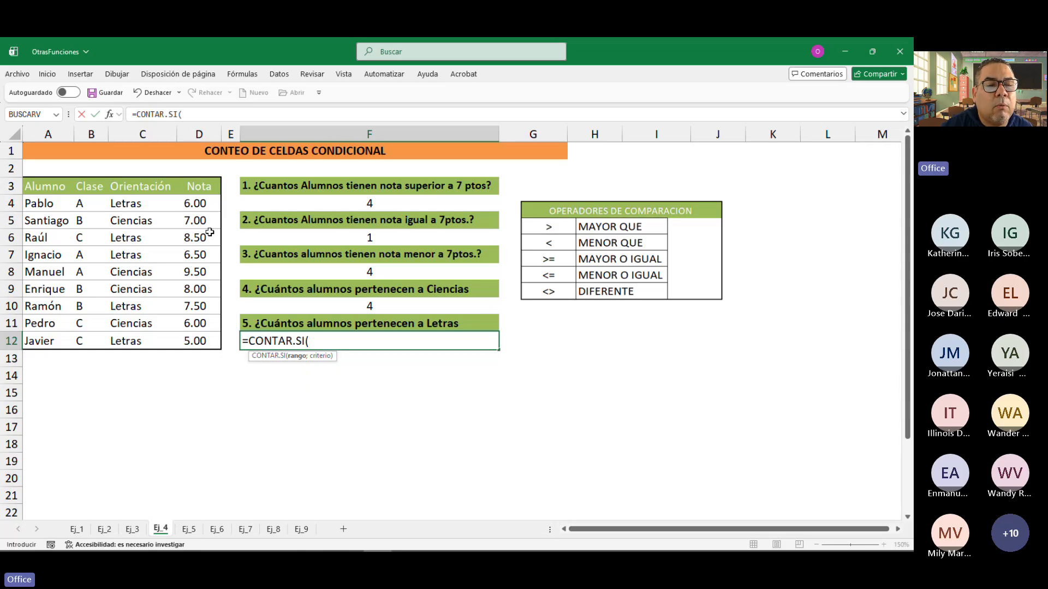
left_click_drag(132, 201, 131, 342)
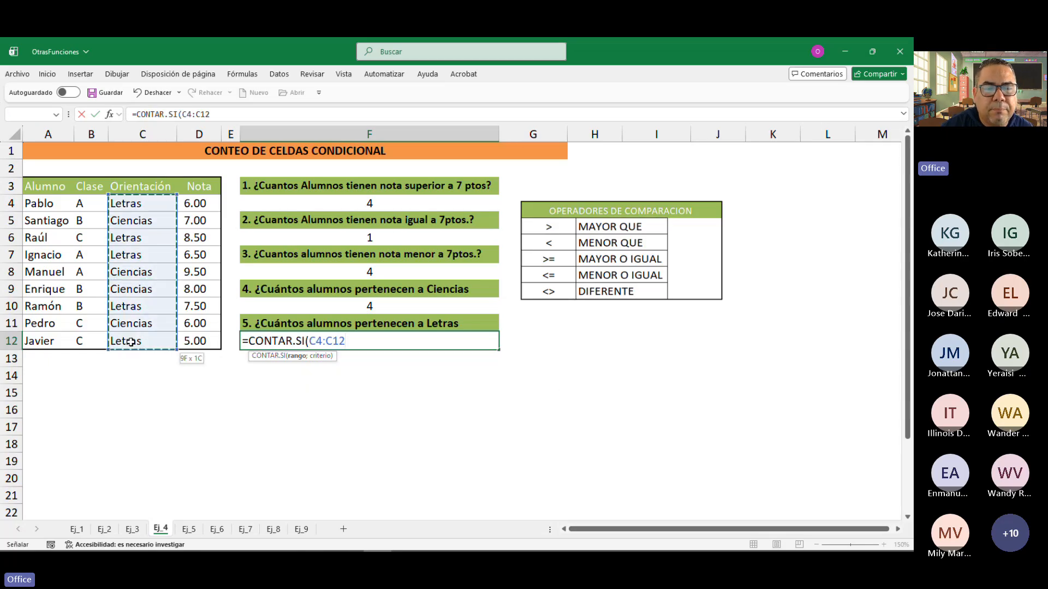
type(";")
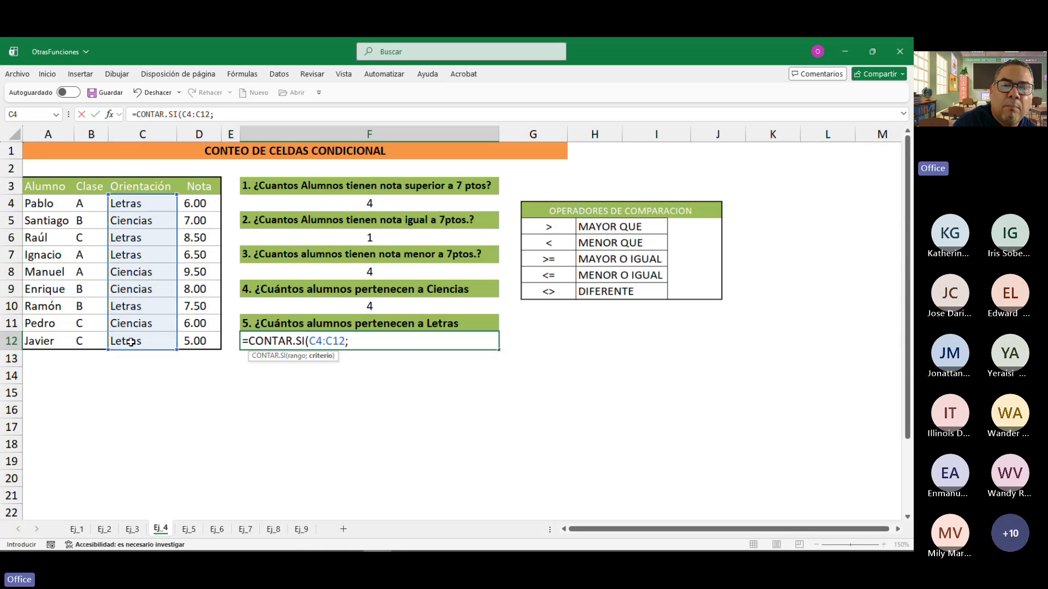
type("\"")
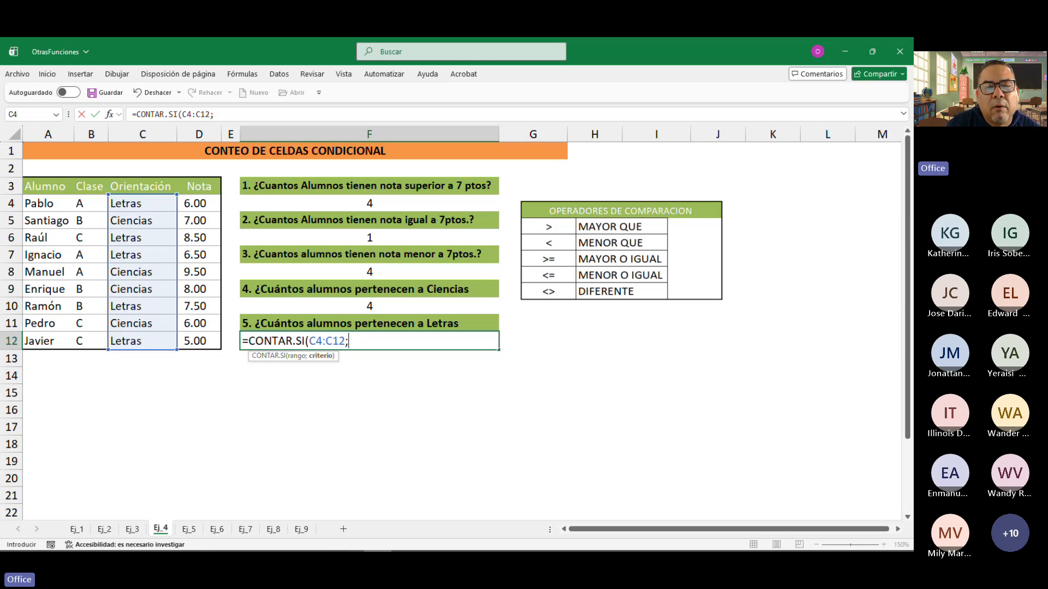
left_click(126, 205)
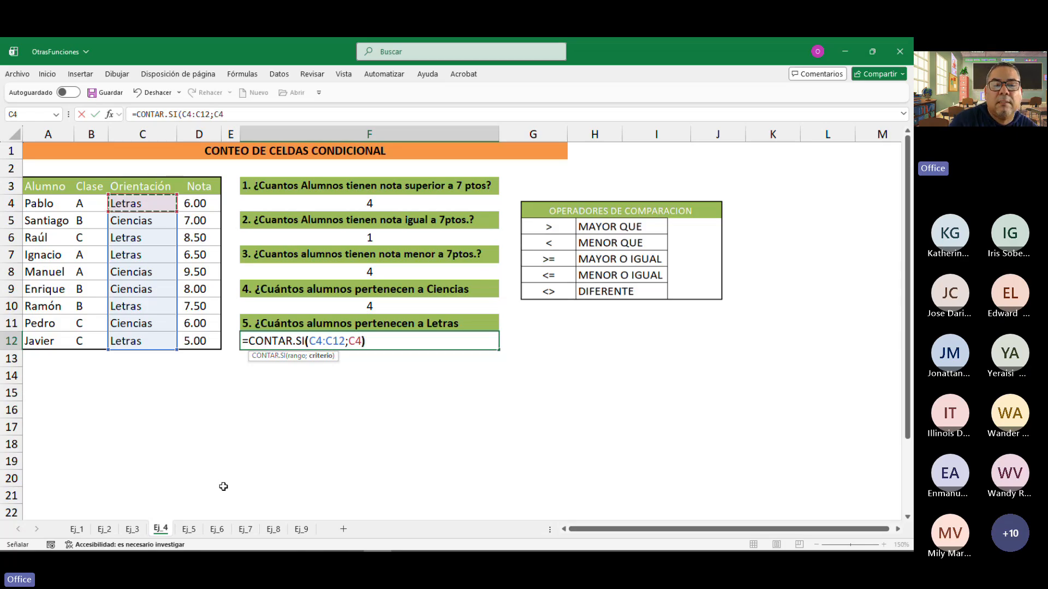
type(")")
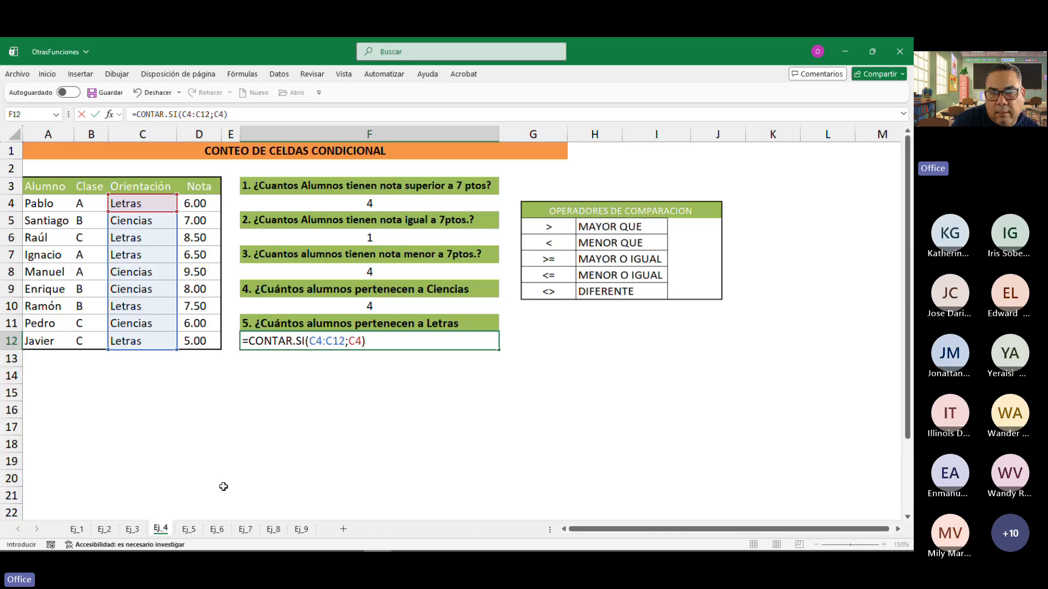
key("Return")
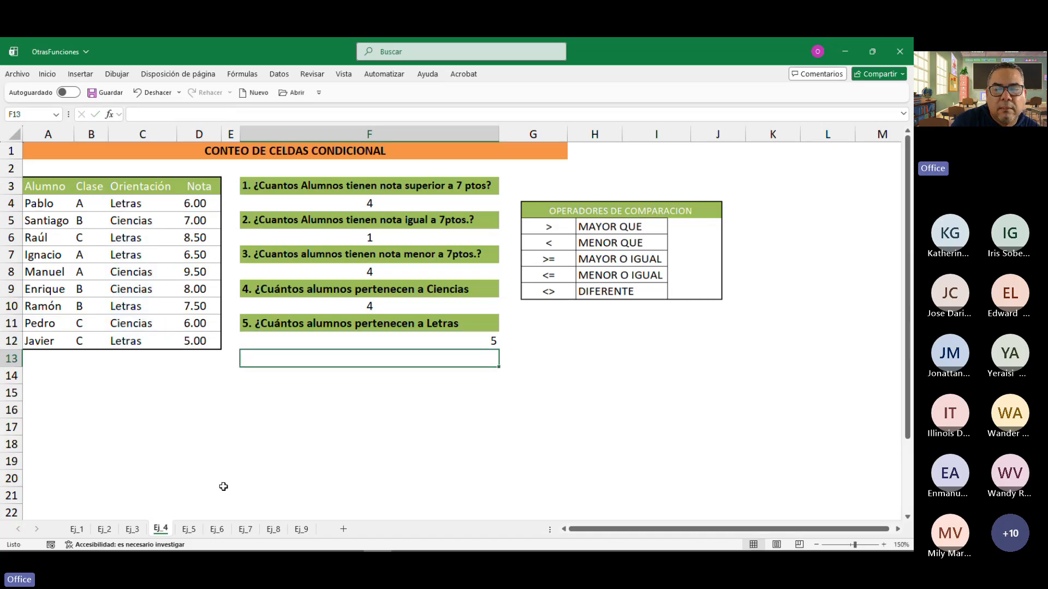
Center the result in F12 horizontally within its cell.
key("Up")
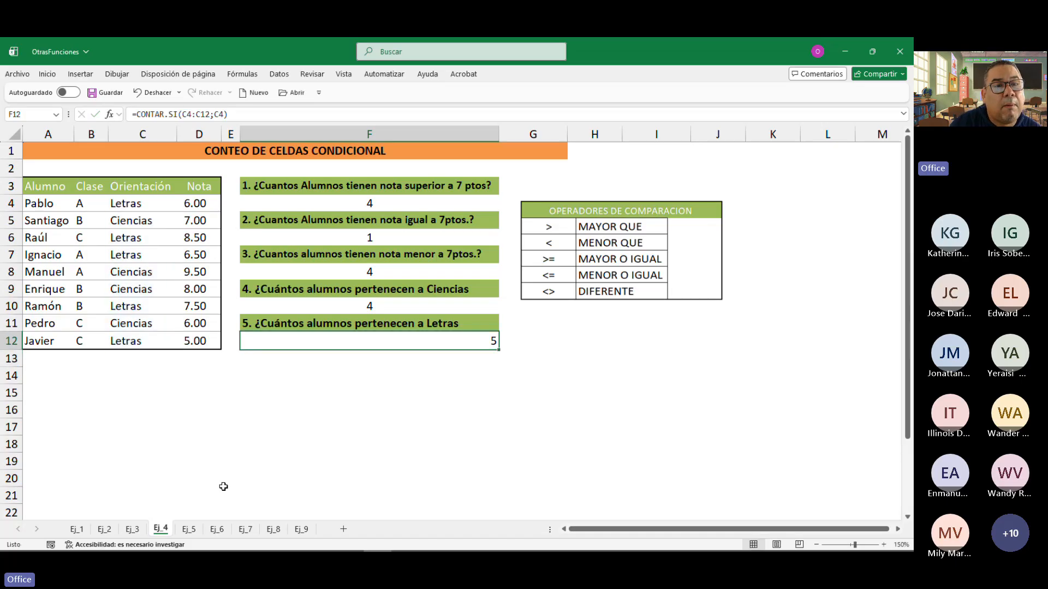
left_click(47, 73)
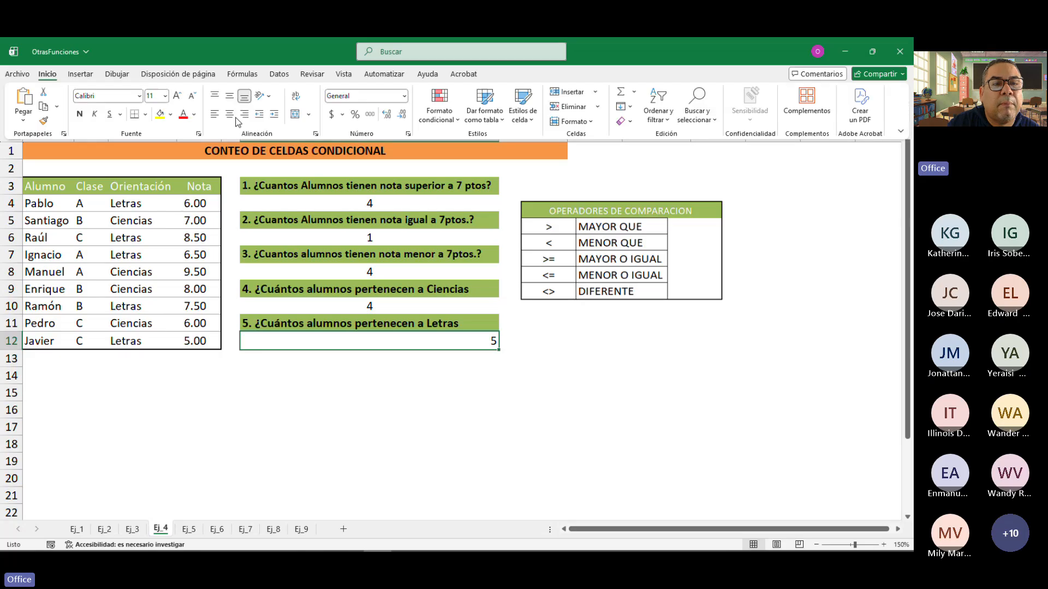
left_click(229, 114)
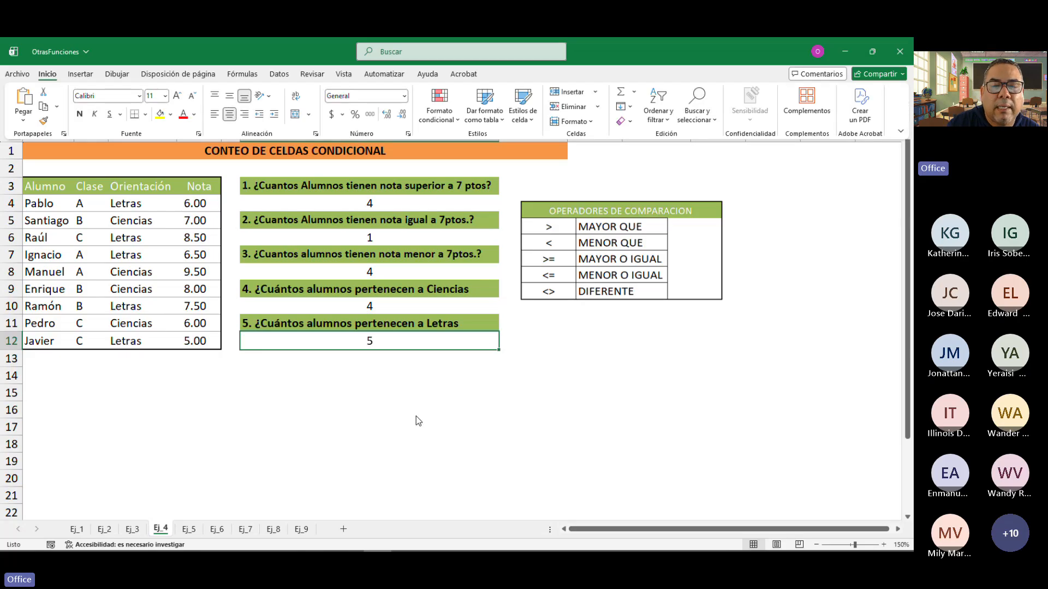
Check the Letras entries in the Orientación column and review the range and criterion references of the F12 formula.
left_click(140, 203)
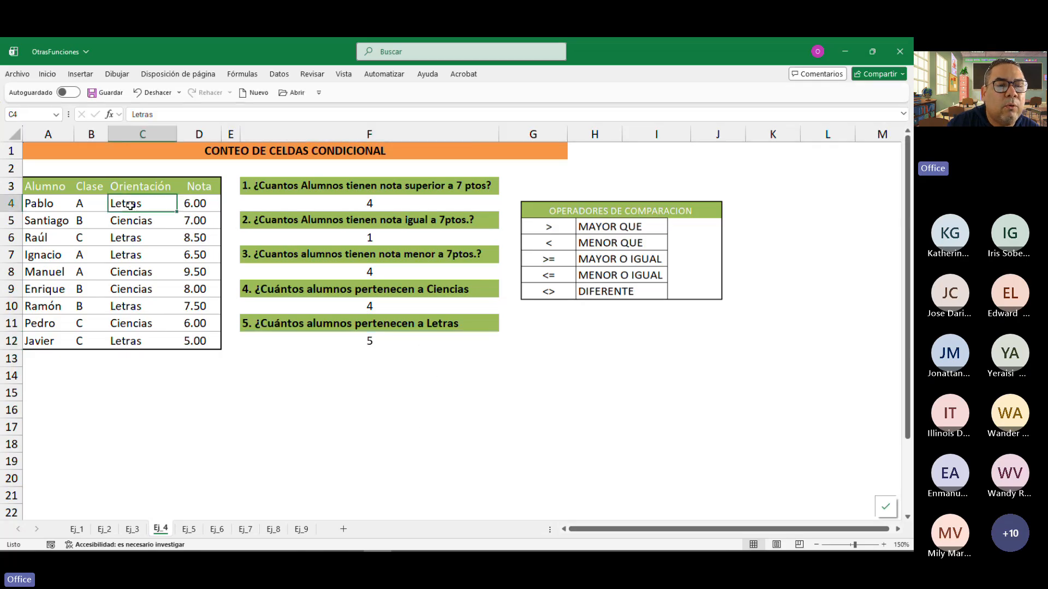
left_click(129, 238)
left_click(129, 254)
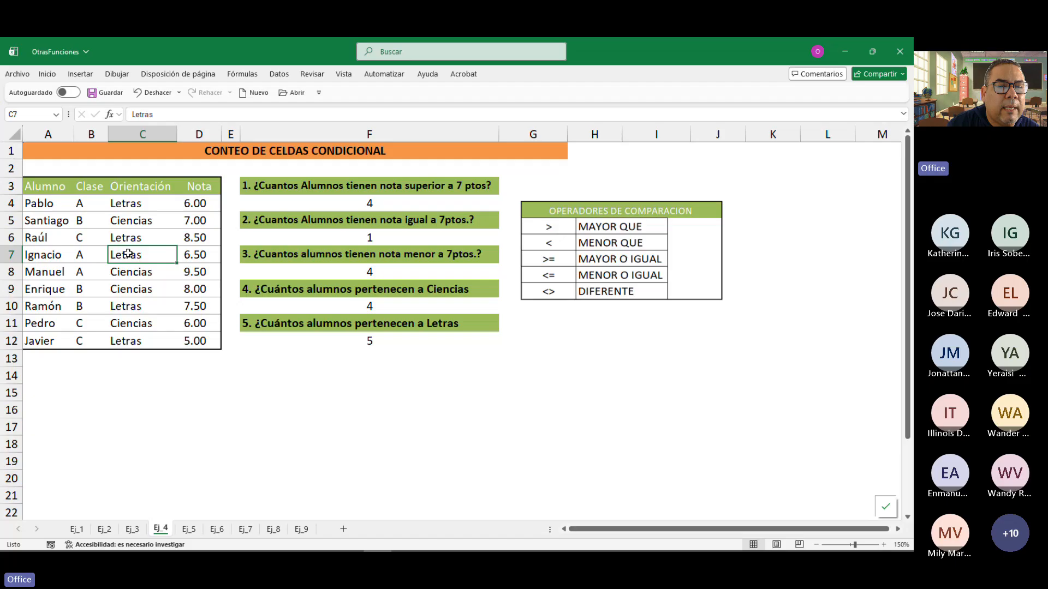
left_click(126, 309)
left_click(120, 341)
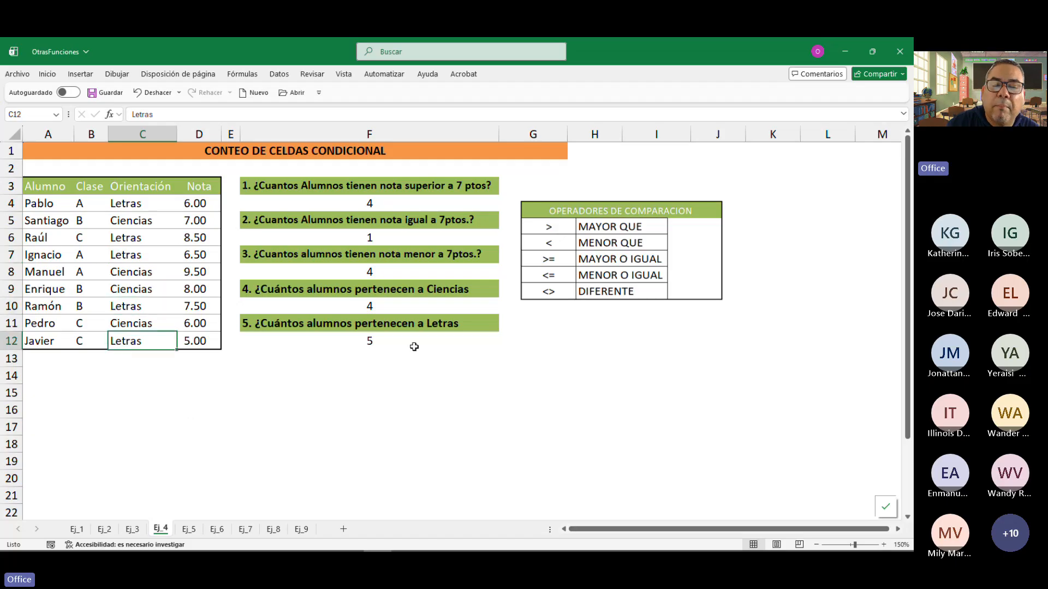
left_click(382, 347)
key("F2")
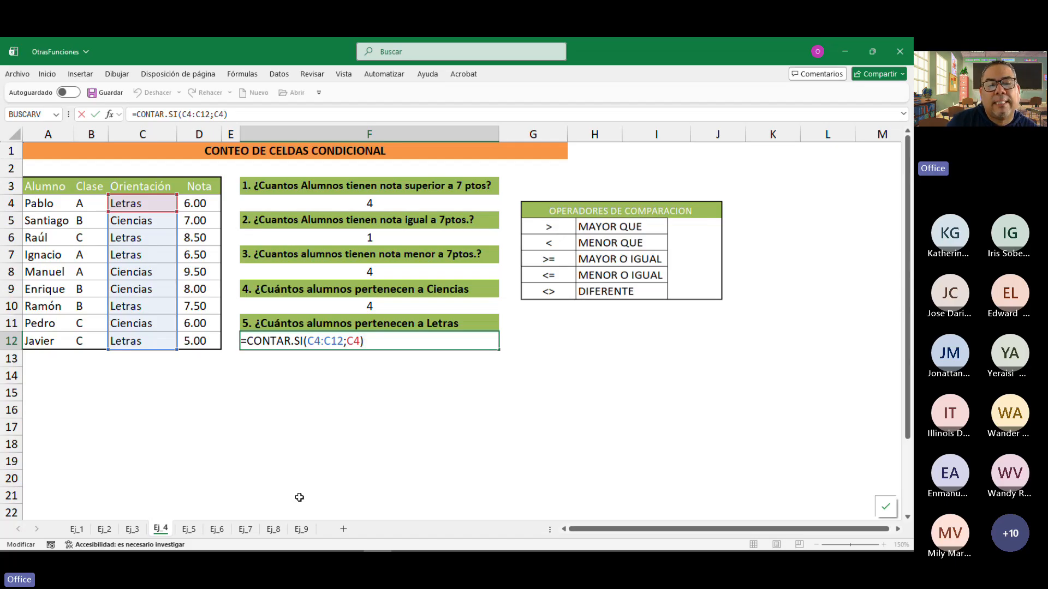
key("Return")
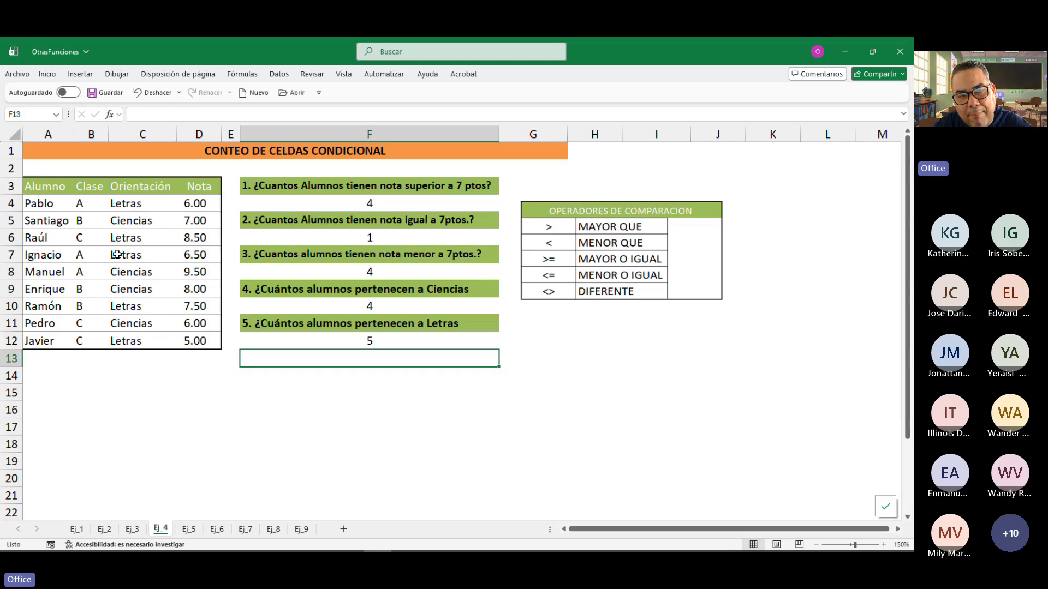
left_click(128, 210)
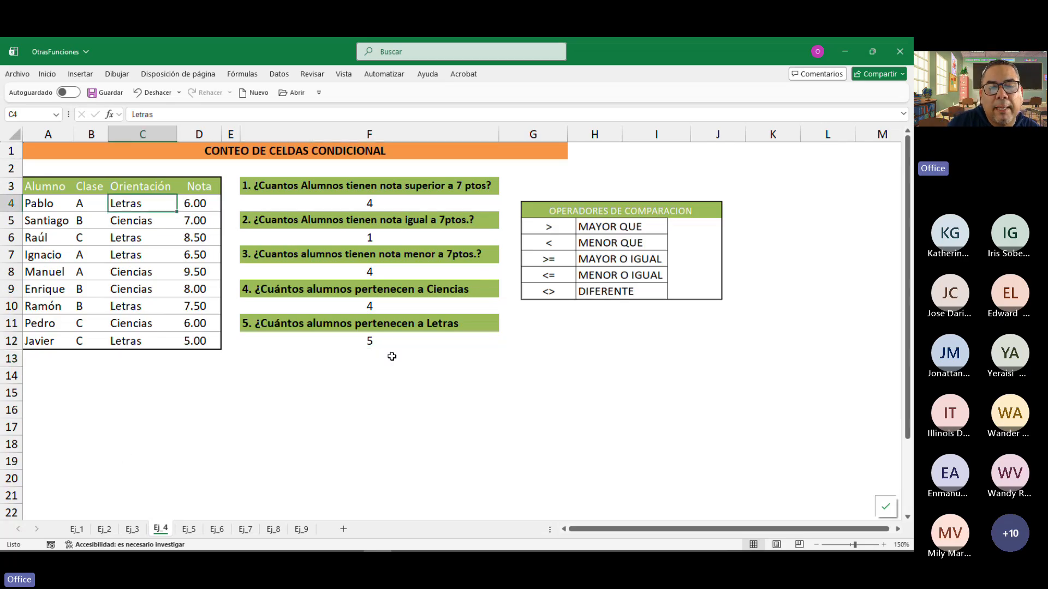
left_click(386, 340)
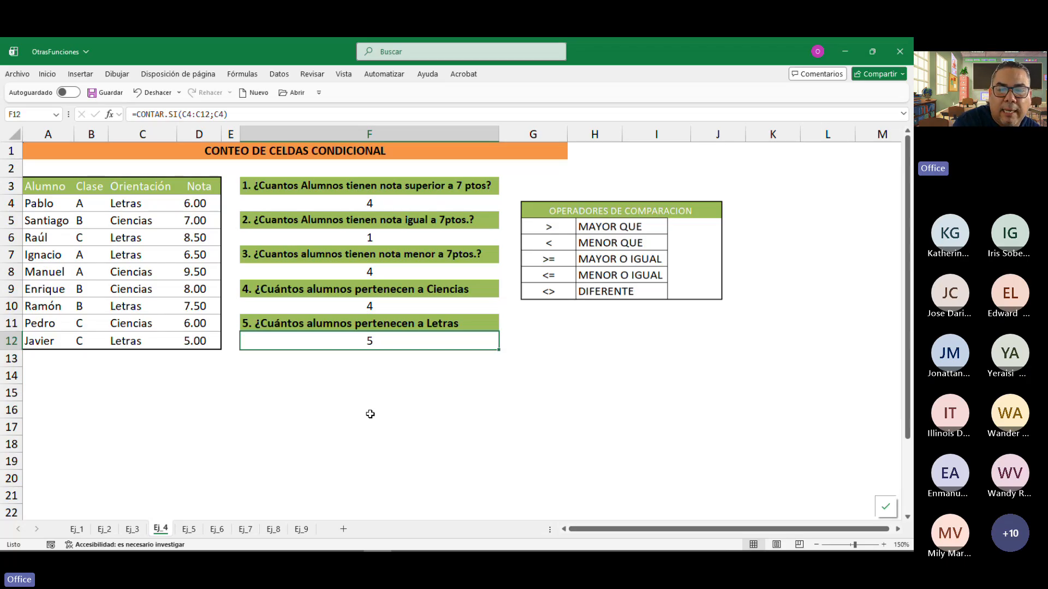
key("F2")
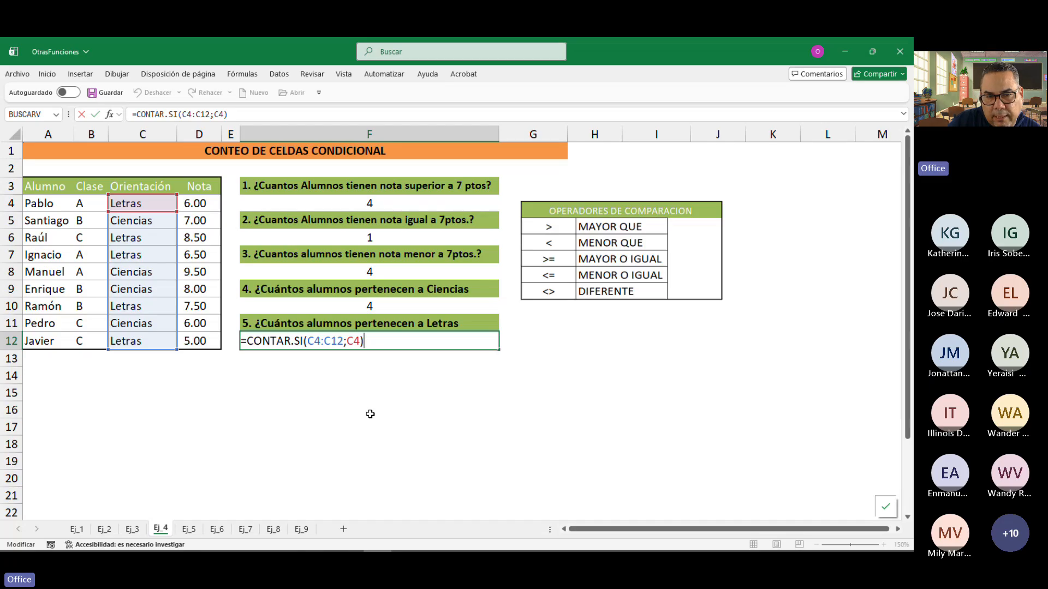
key("Return")
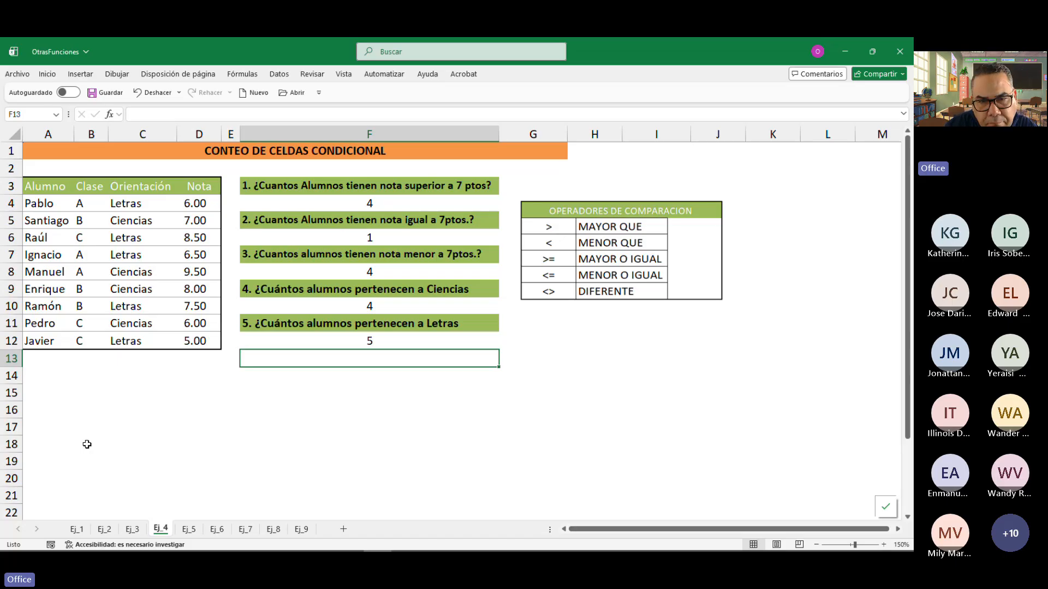
Open sheet Ej_5 and examine the Gastos, Cotizado and Real columns of the expense table.
left_click(188, 529)
scroll(376, 384, "up", 9)
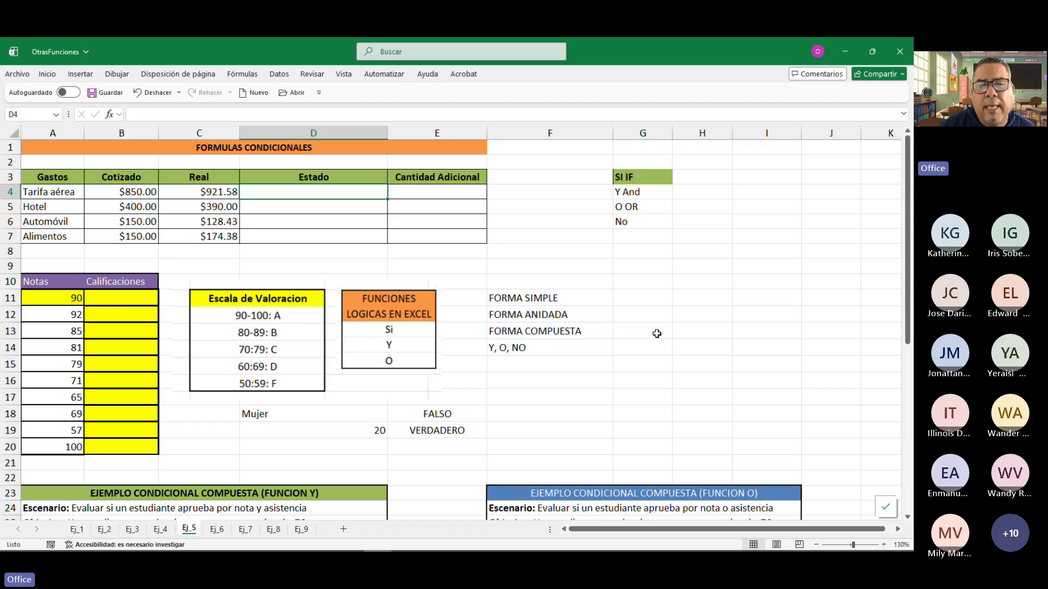
left_click_drag(36, 180, 444, 231)
left_click(325, 192)
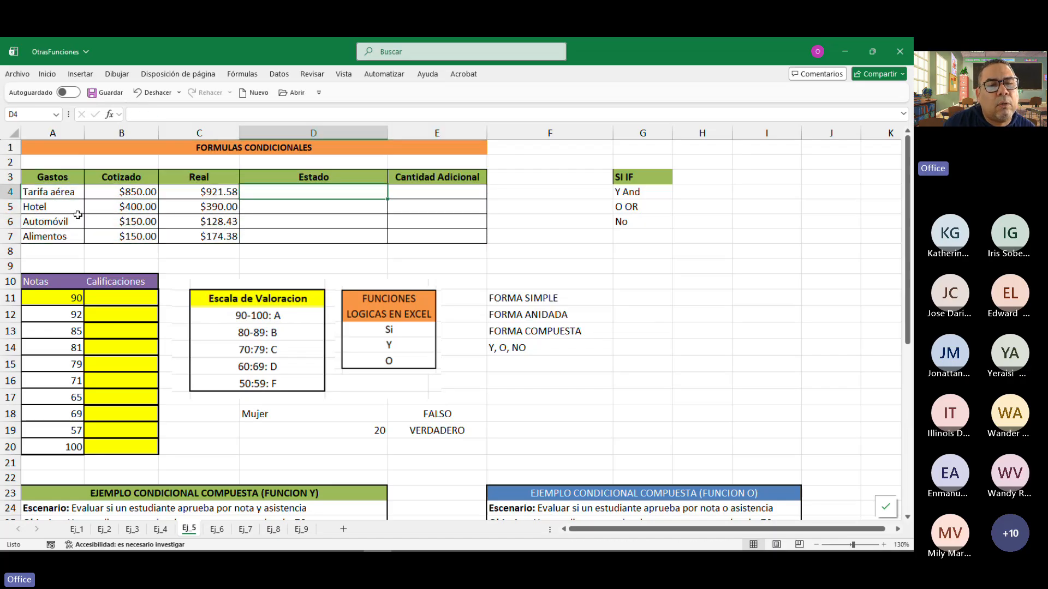
left_click_drag(52, 193, 52, 231)
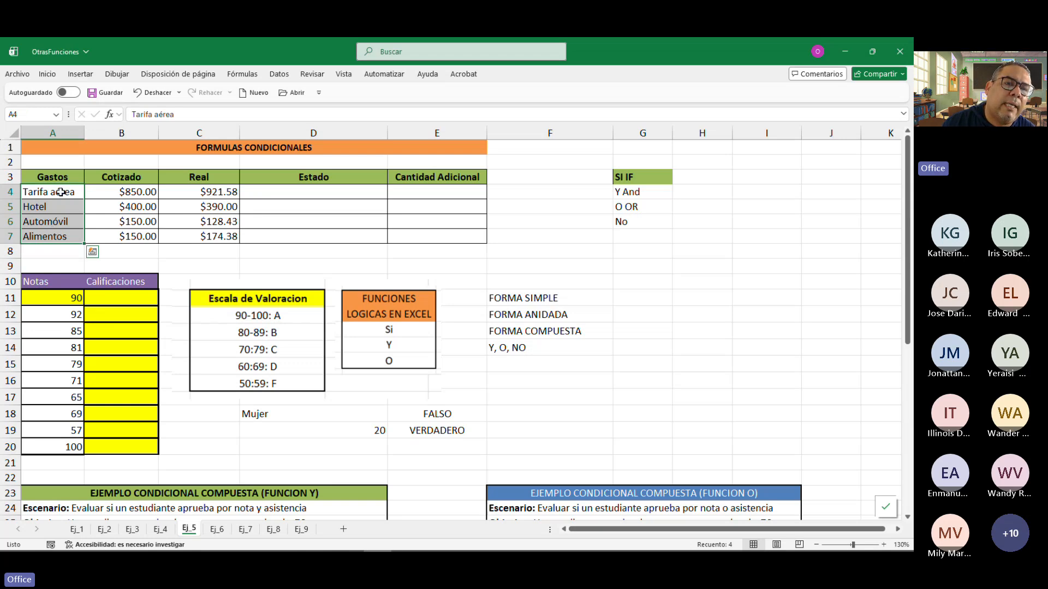
left_click_drag(61, 191, 60, 236)
left_click_drag(135, 193, 132, 238)
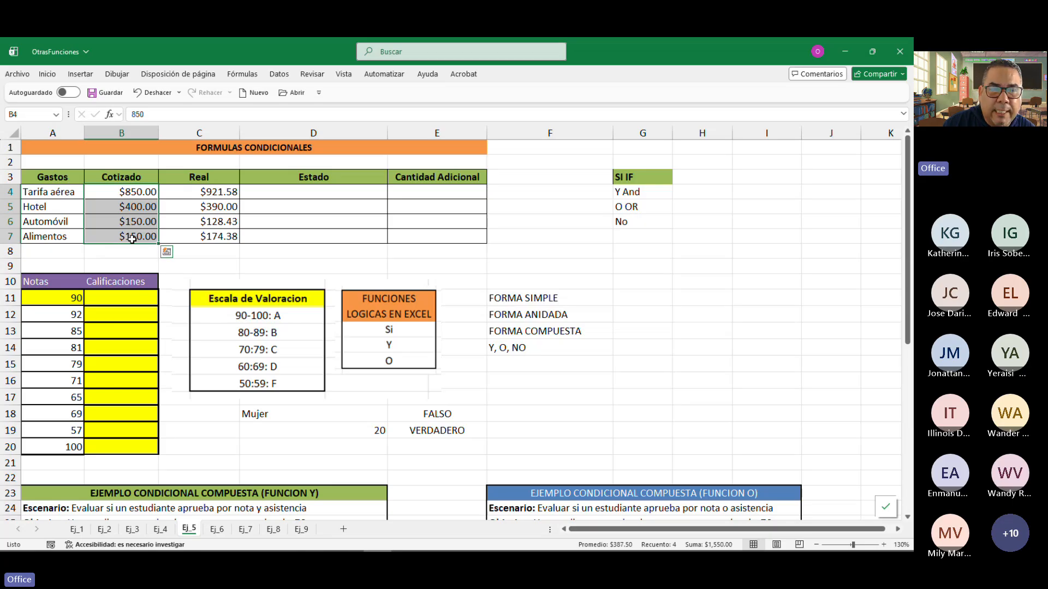
left_click_drag(137, 190, 131, 238)
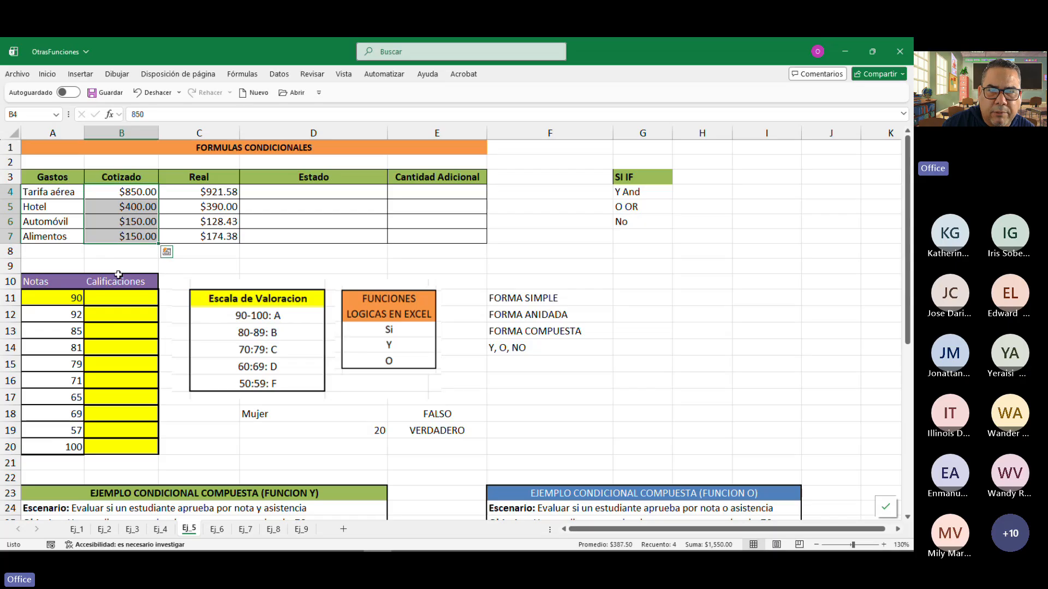
left_click_drag(210, 191, 210, 235)
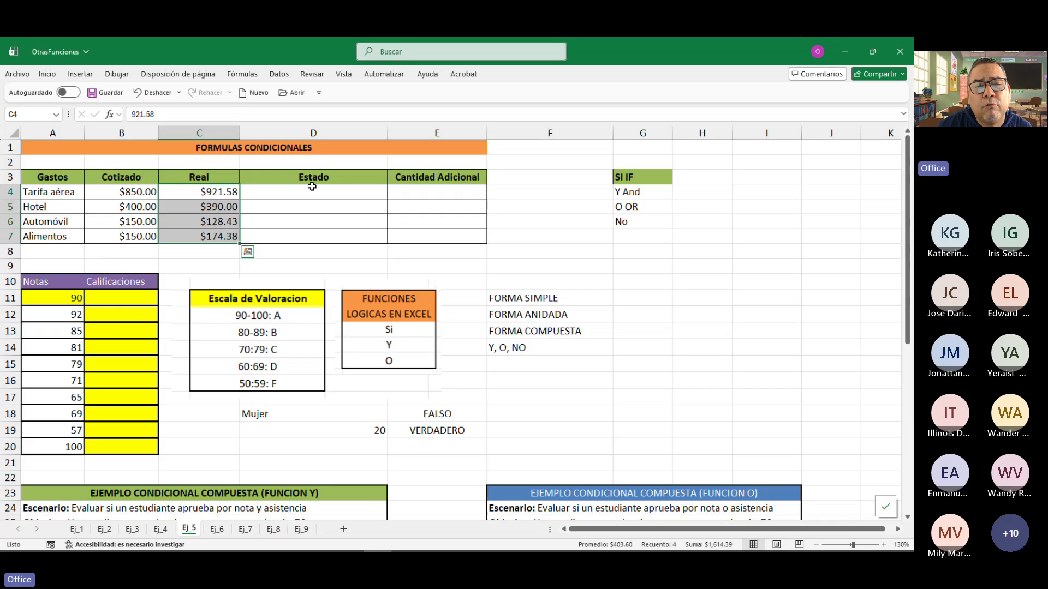
Start an SI formula in D4 with the logical test B4>C4, comparing the quoted and real airfare.
left_click(312, 191)
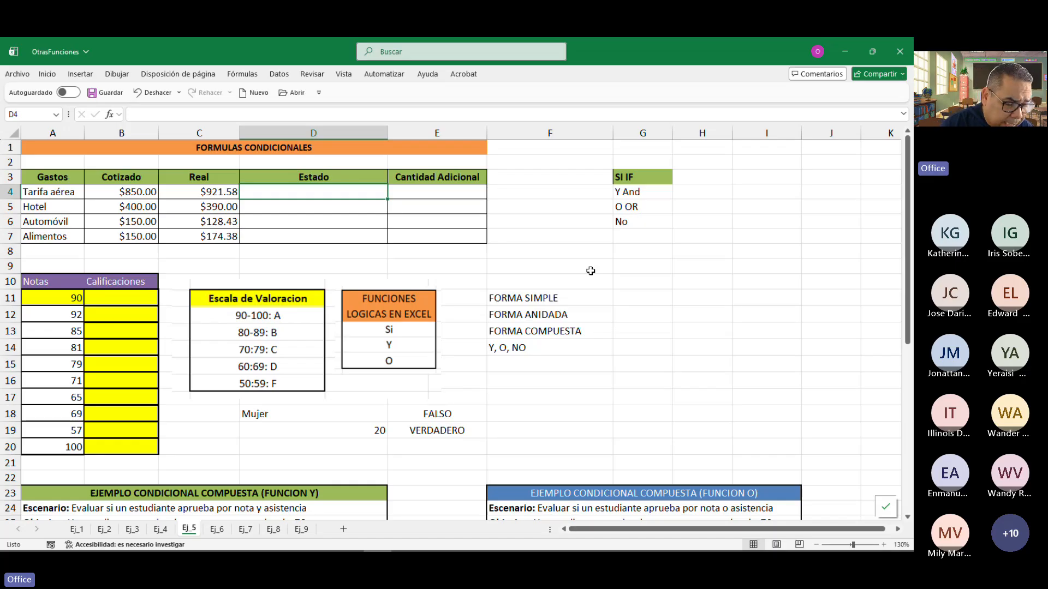
type("=")
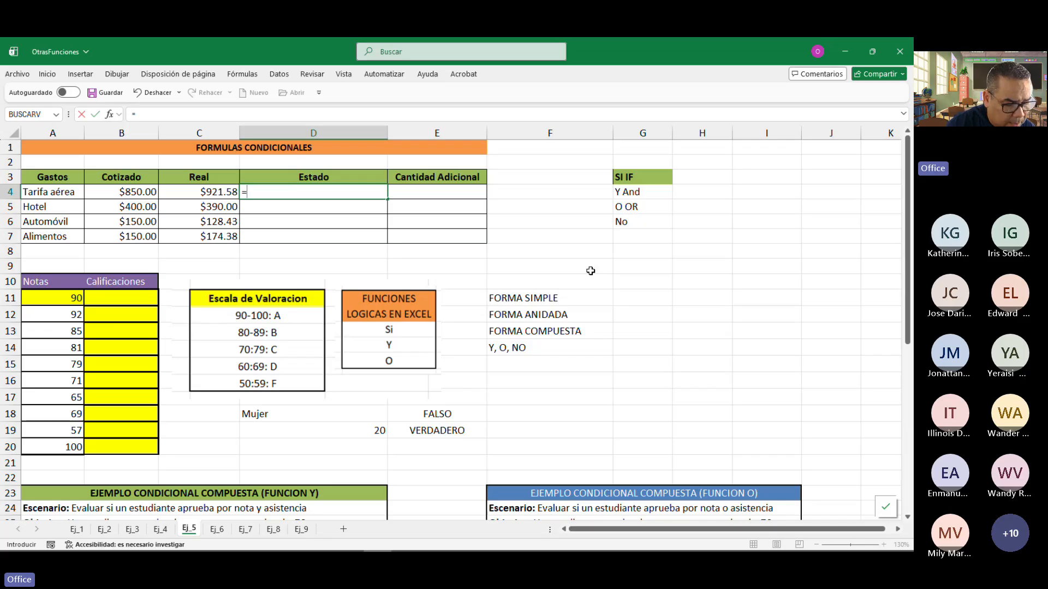
type("si")
key("Tab")
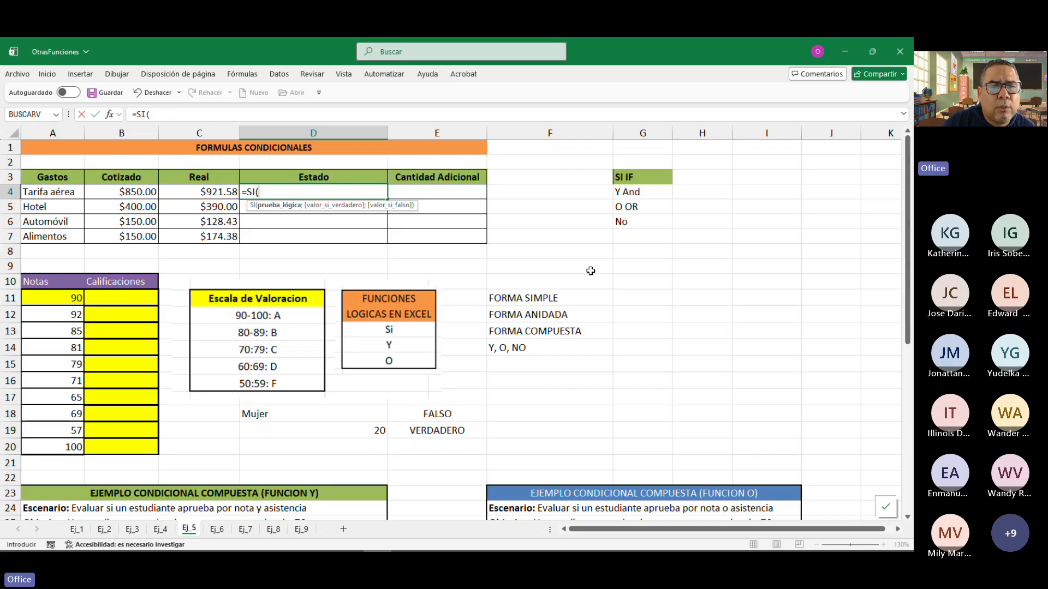
left_click(121, 193)
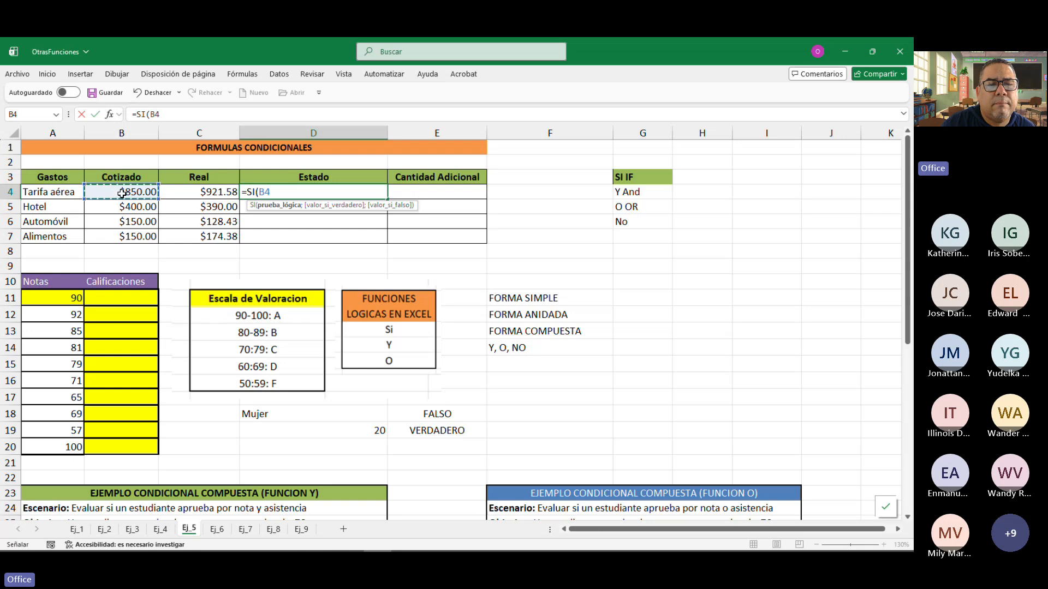
type(">")
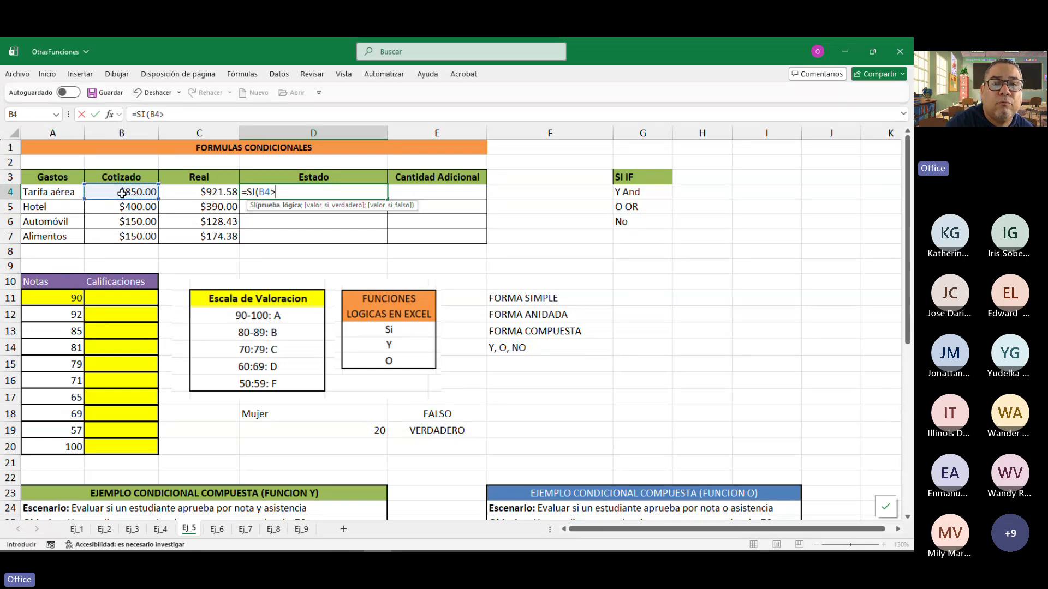
left_click(217, 189)
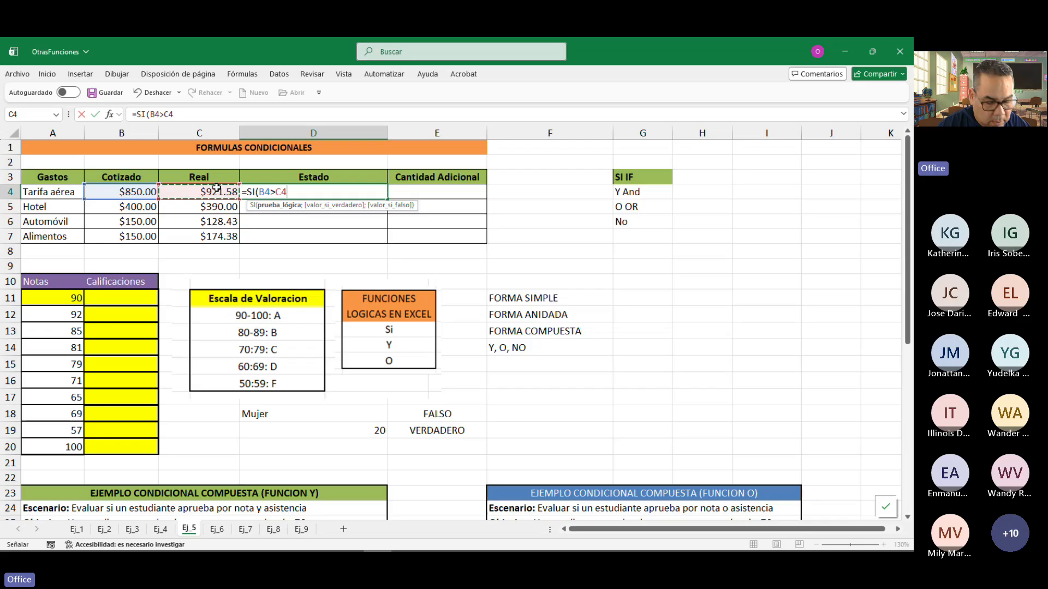
Add "Excede el presupuesto" as the value if true in the D4 formula and open the value-if-false text.
type(";\"Excer")
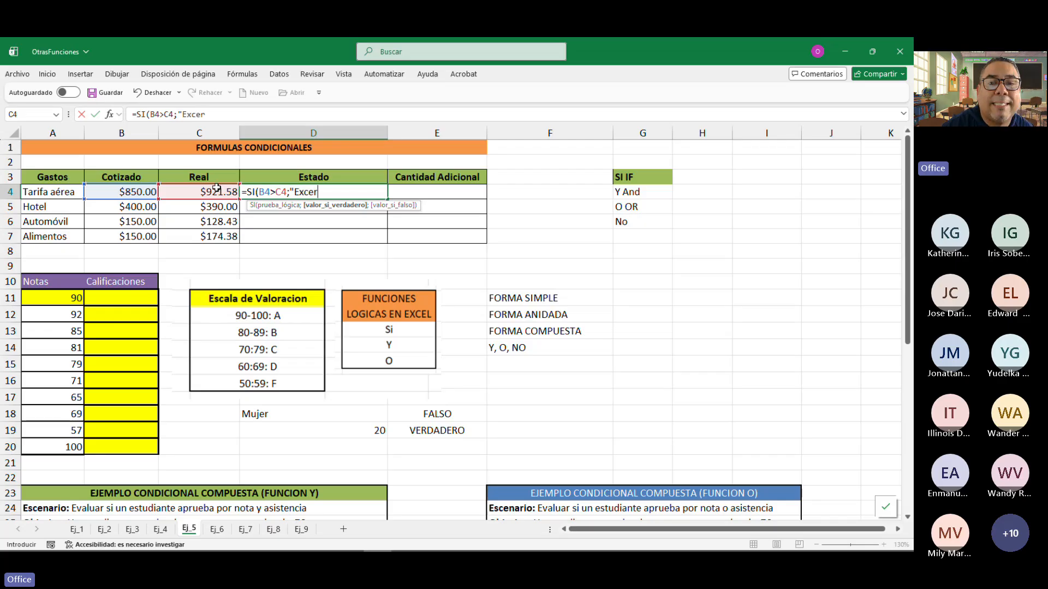
key("BackSpace")
type("de el")
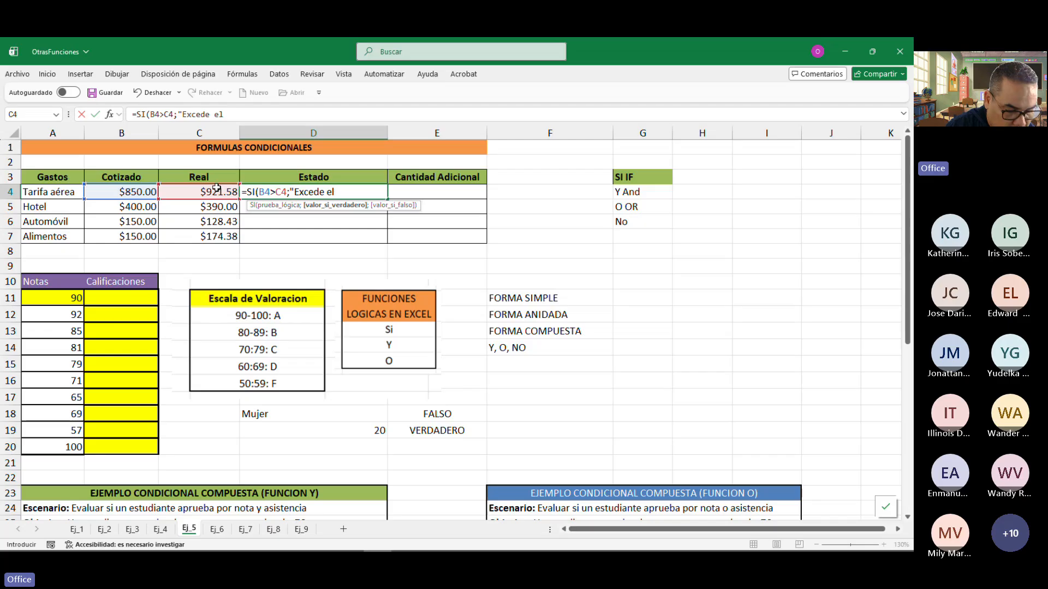
type("presu")
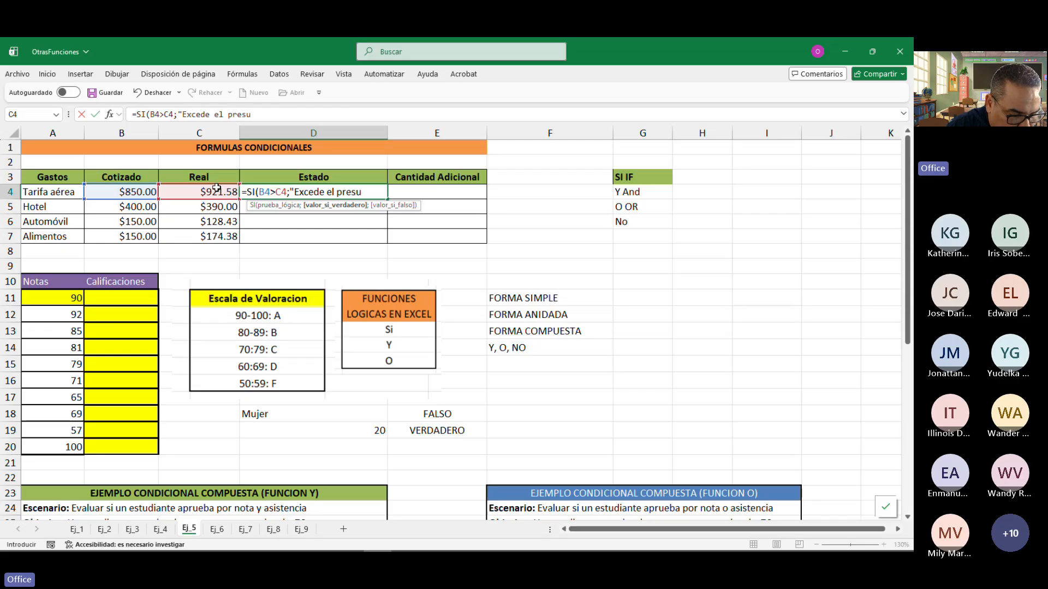
type("puesto")
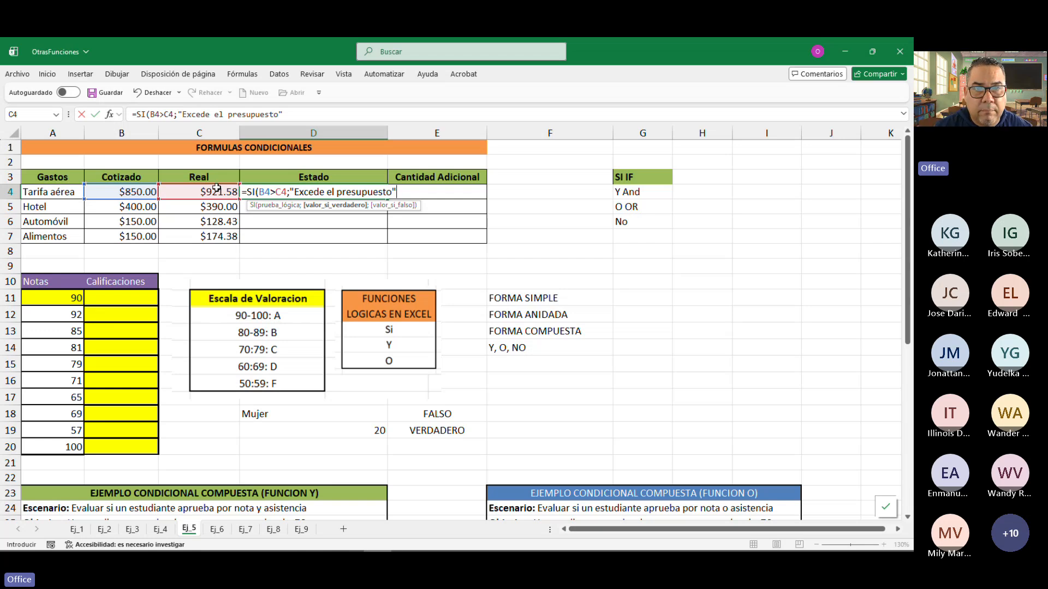
type(";")
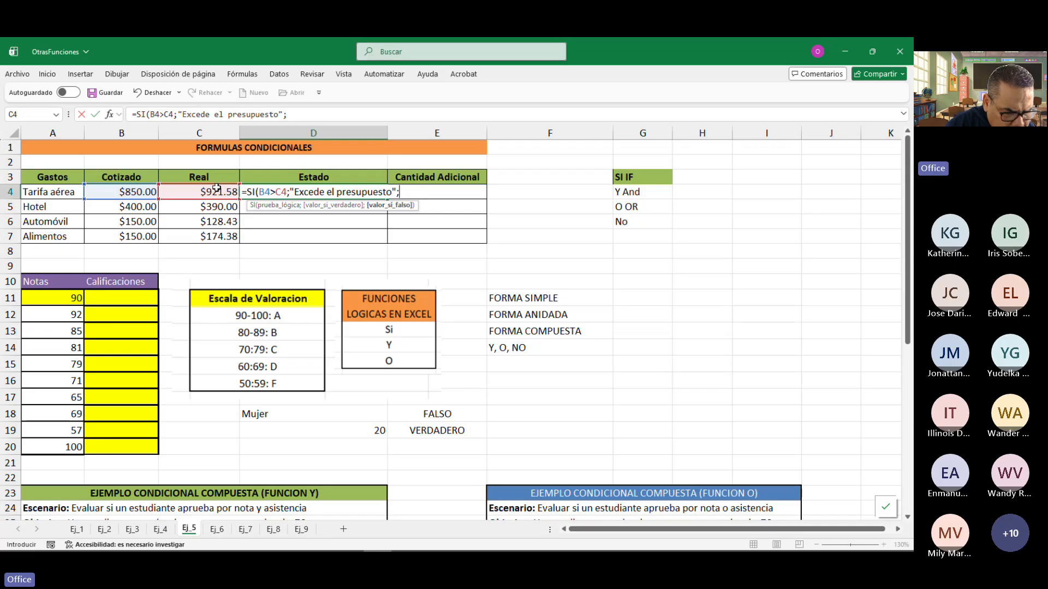
type("\"")
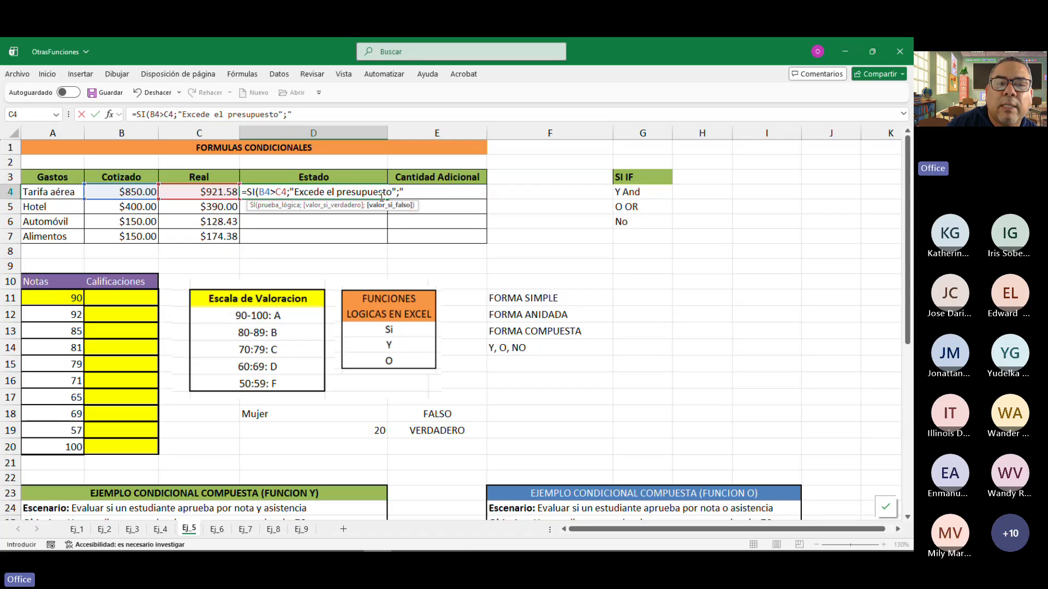
Replace the value-if-true text in the D4 SI formula with "Dentro del presupuesto".
left_click(391, 192)
key("BackSpace")
key("BackSpace")
key("BackSpace")
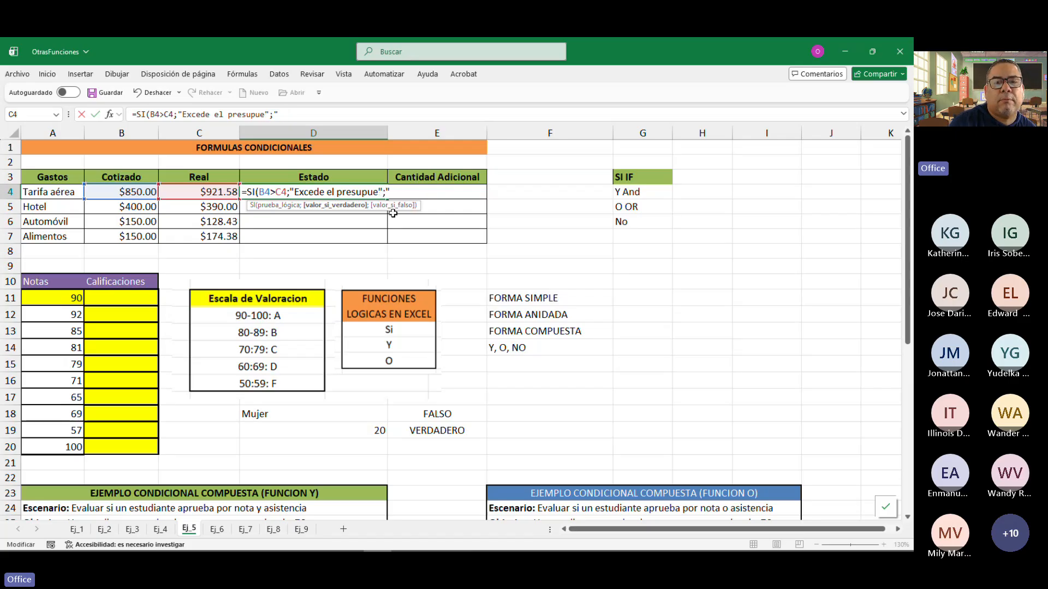
key("BackSpace")
key("BackSpace")
key("BackSpace")
key("BackSpace")
key("BackSpace")
key("BackSpace")
key("BackSpace")
key("BackSpace")
key("BackSpace")
key("BackSpace")
key("BackSpace")
key("BackSpace")
key("BackSpace")
key("BackSpace")
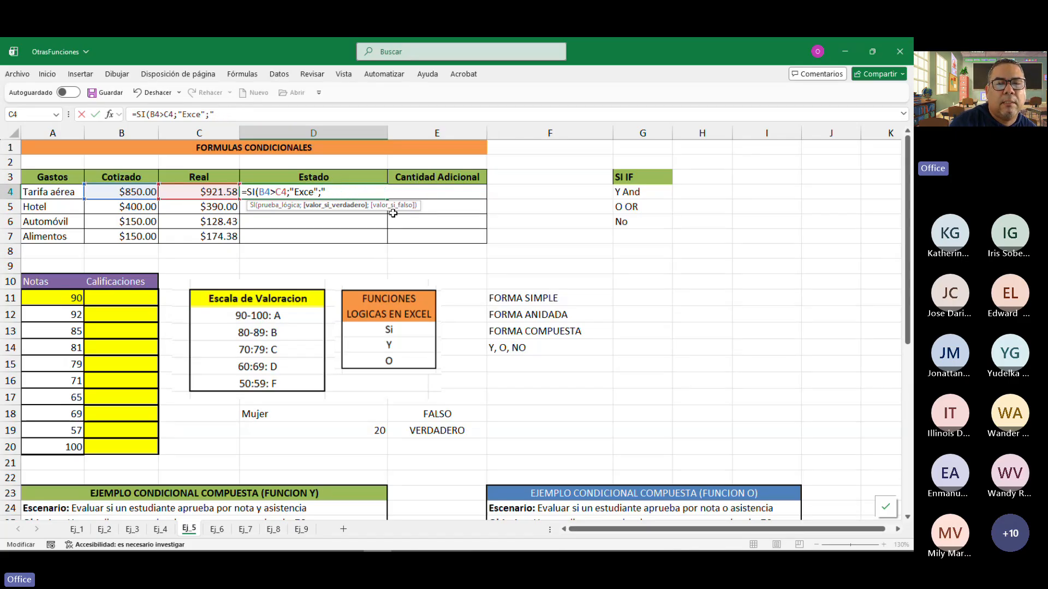
key("BackSpace")
key("BackSpace")
key("BackSpace")
key("BackSpace")
type("D")
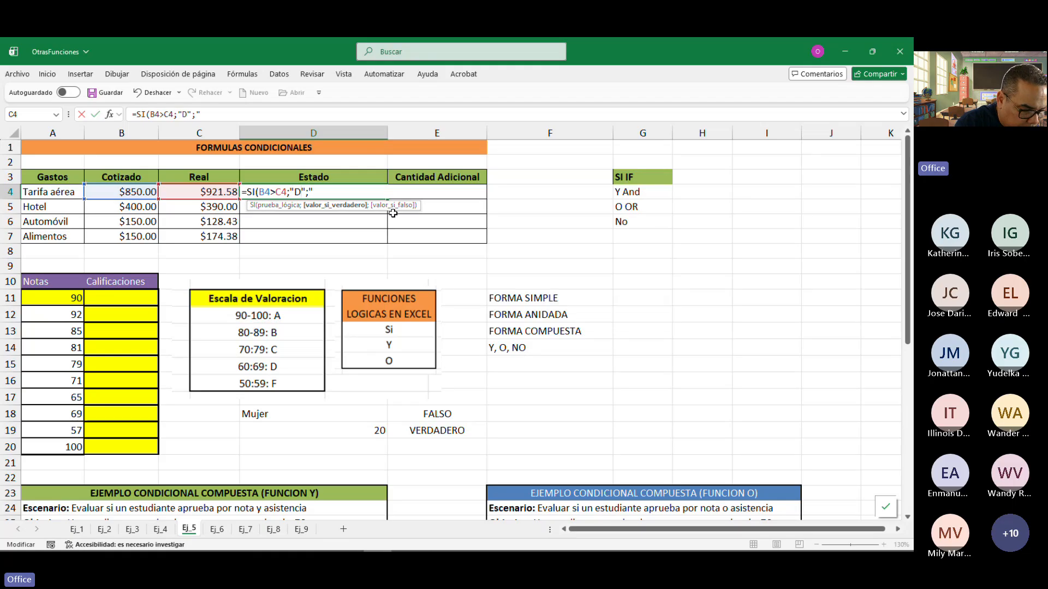
type("entro del ")
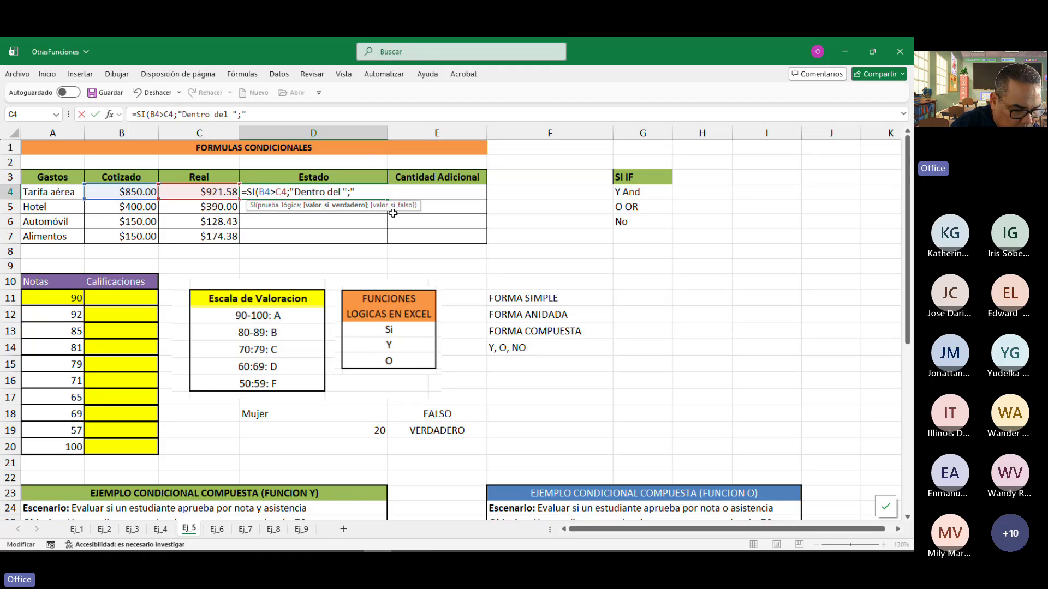
type("presui")
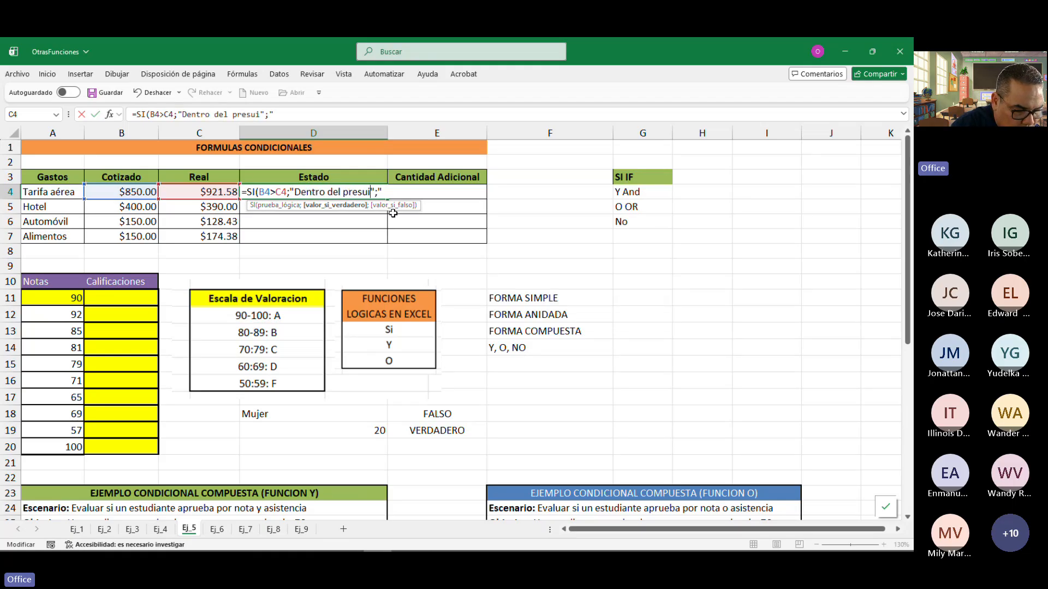
key("BackSpace")
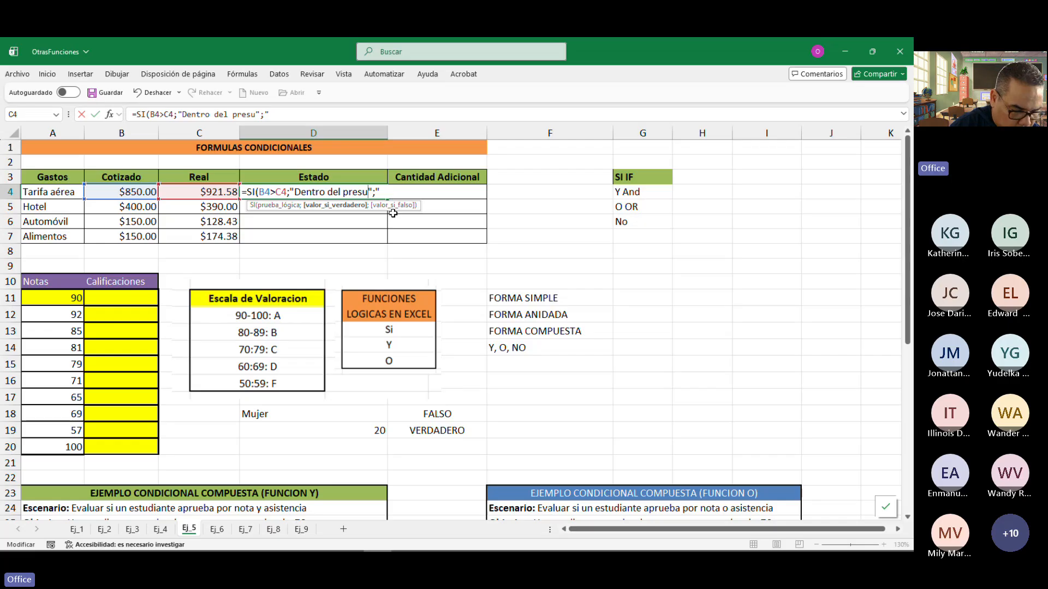
type("puesto")
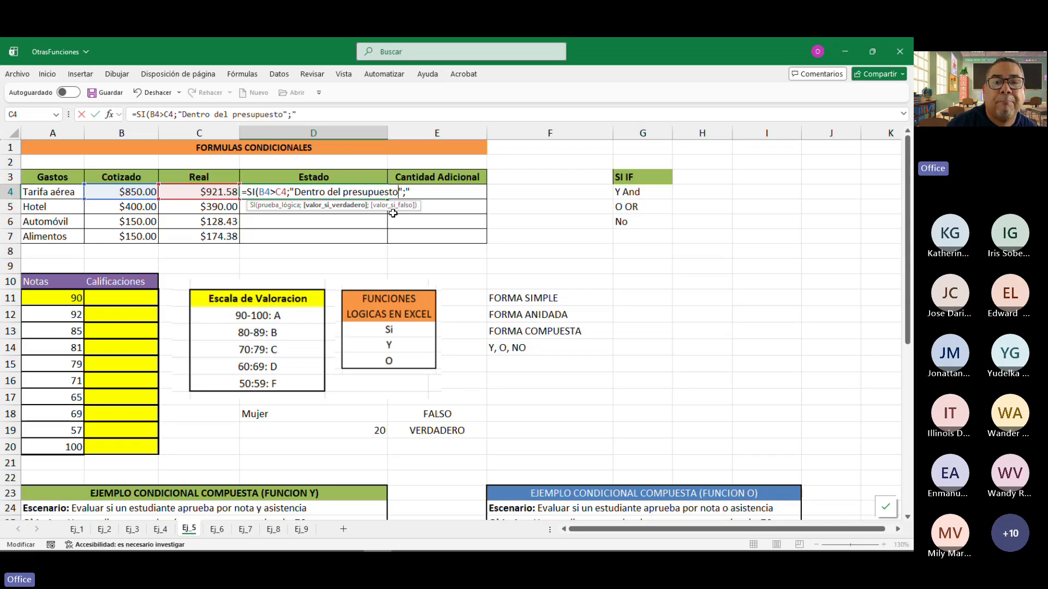
Complete the D4 formula with "Excede el presupuesto" as the value if false and enter it.
key("Right")
key("Right")
key("Right")
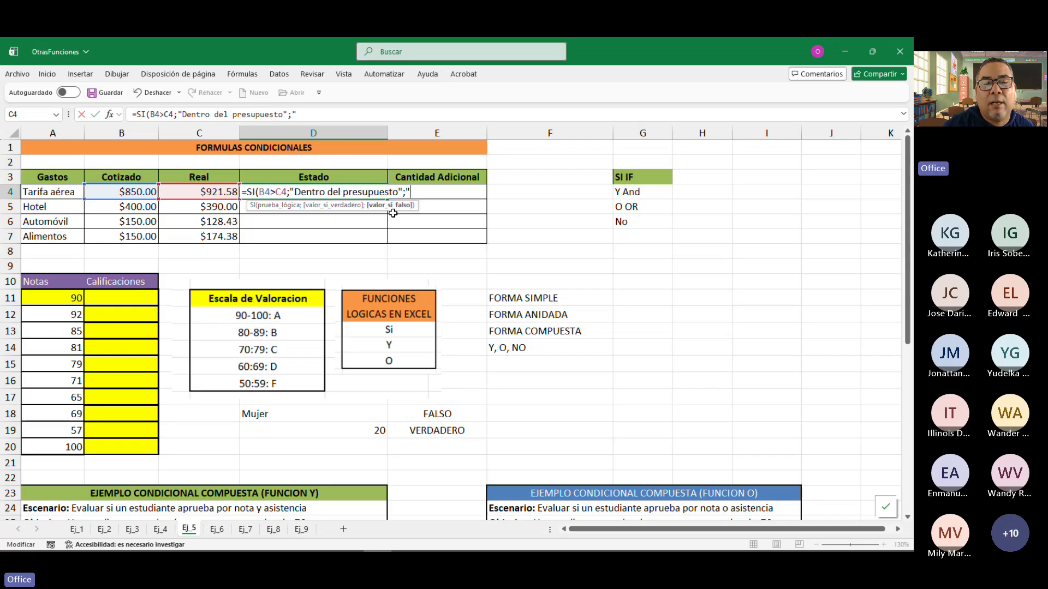
type("Excel")
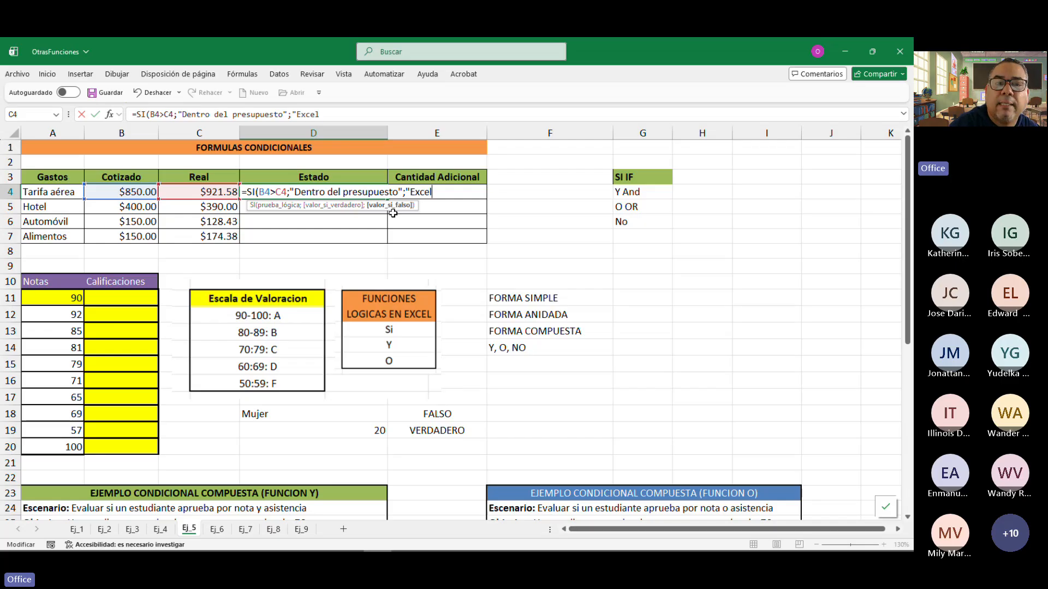
key("BackSpace")
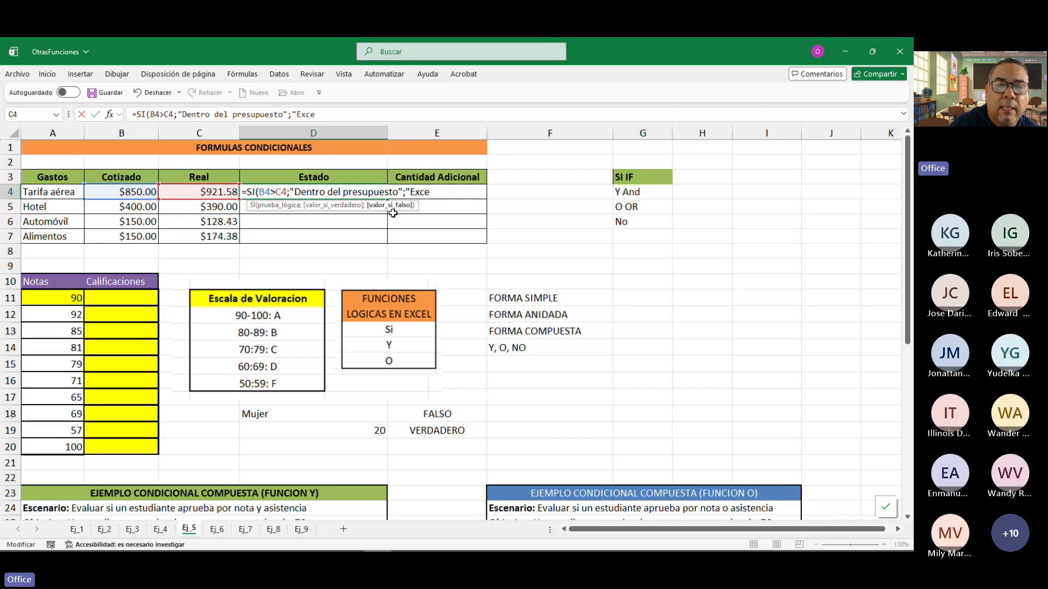
type("de el ")
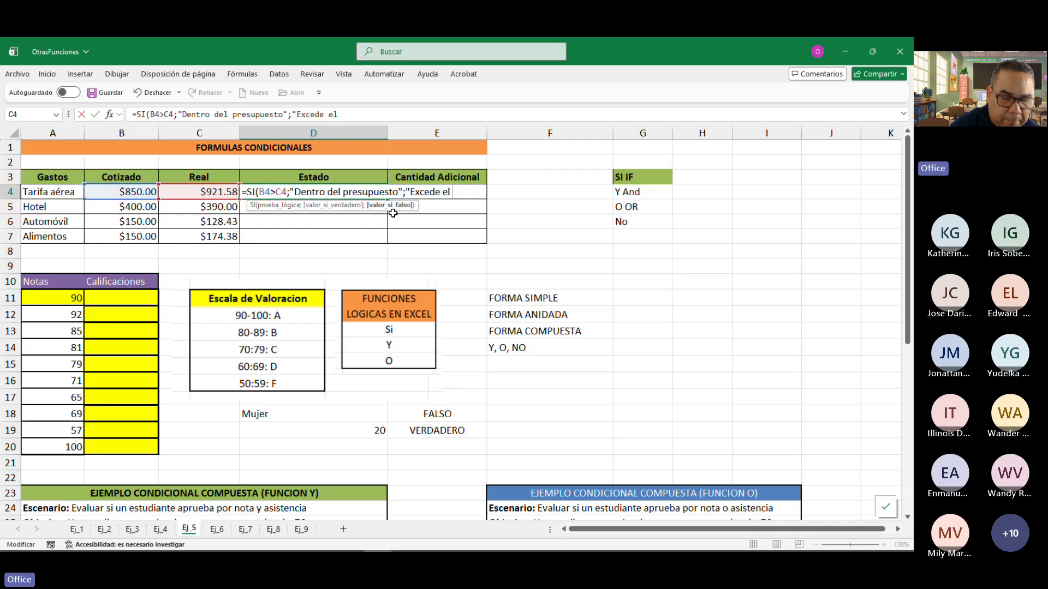
type("presup")
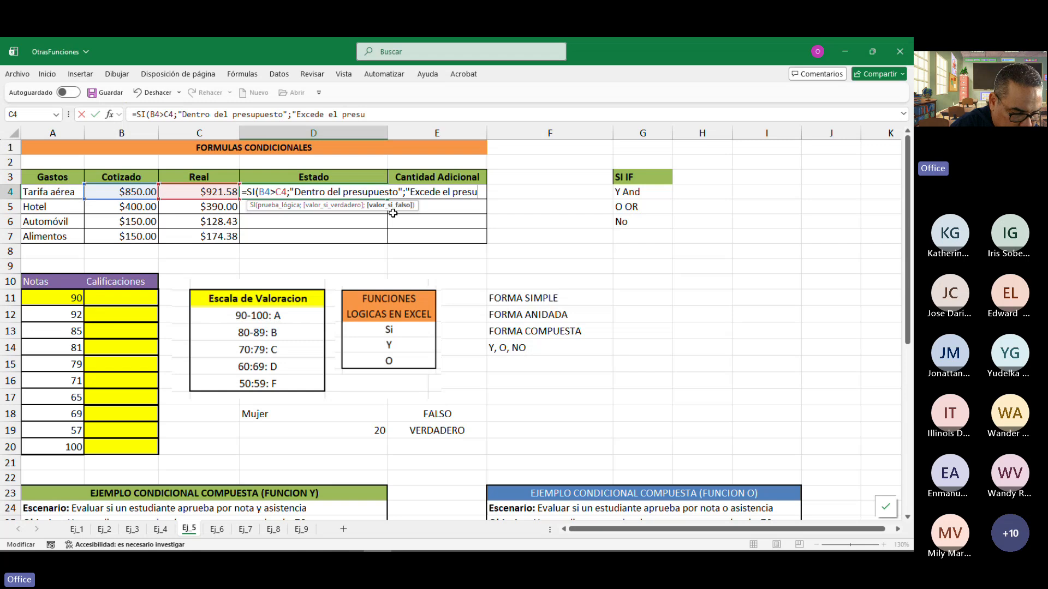
type("uesr")
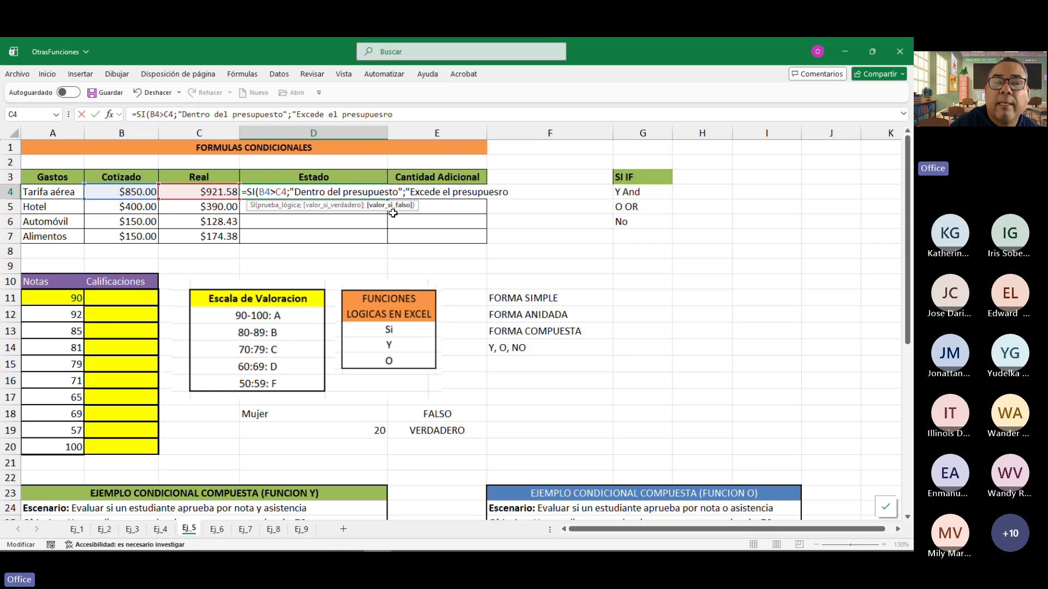
key("BackSpace")
type("to\"")
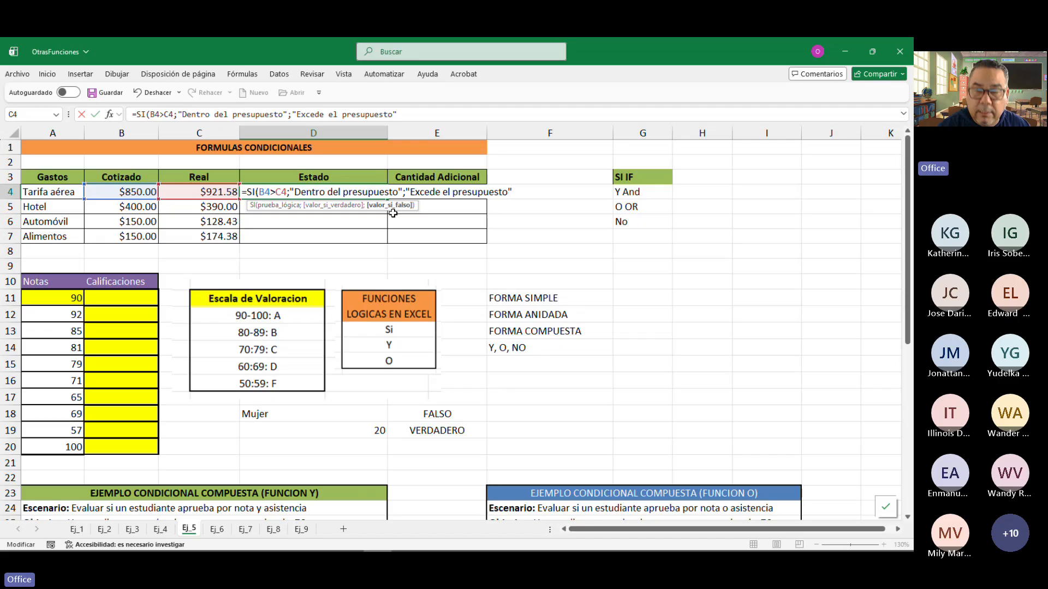
type(")")
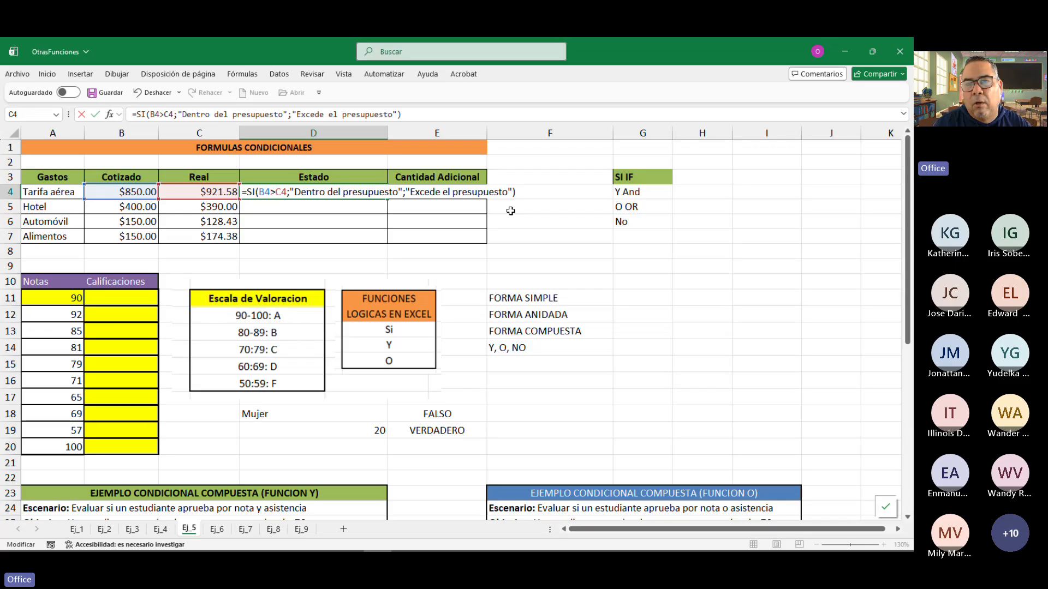
key("ctrl+Return")
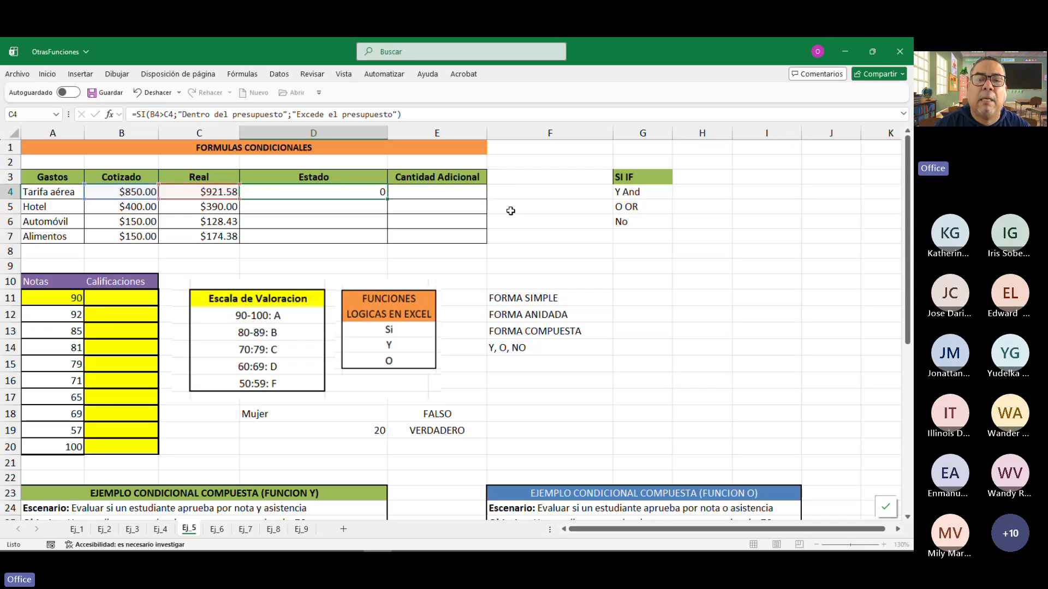
key("Return")
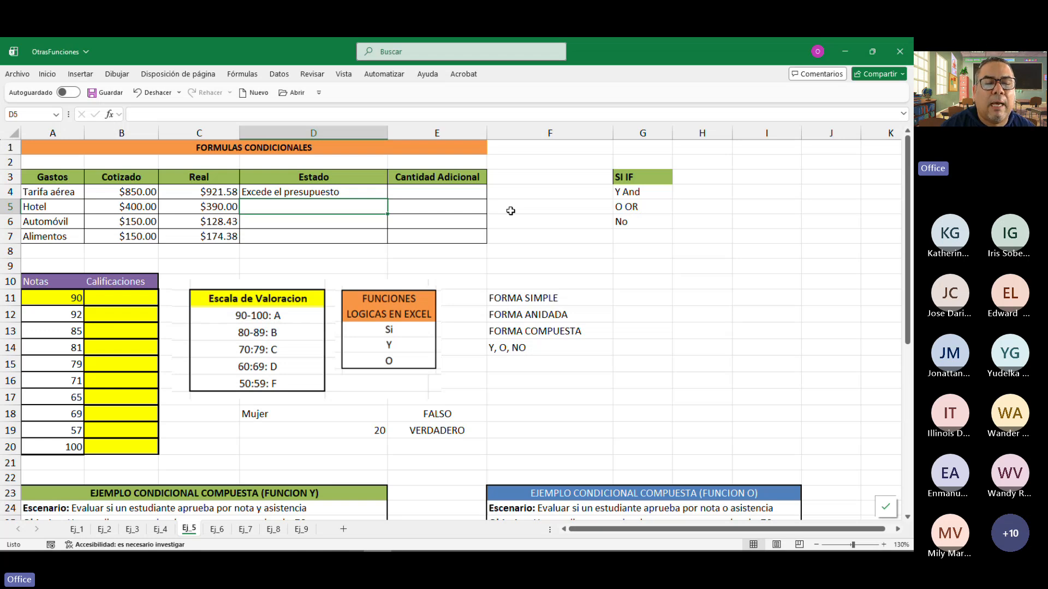
Reopen the D4 formula and change its value-if-true text to "Excede el presupuesto".
left_click(314, 194)
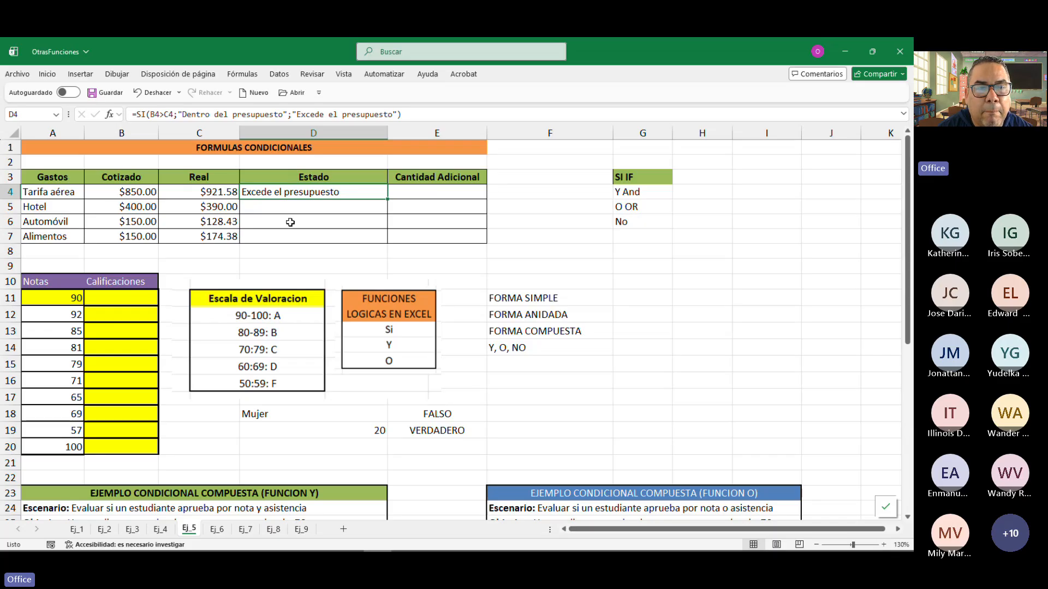
key("F2")
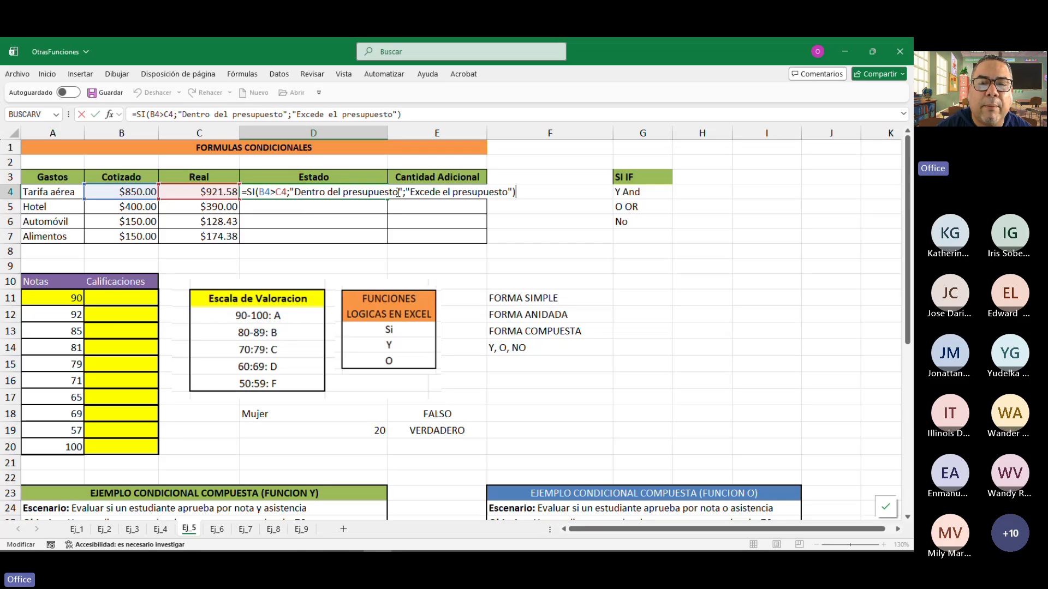
left_click_drag(399, 192, 294, 192)
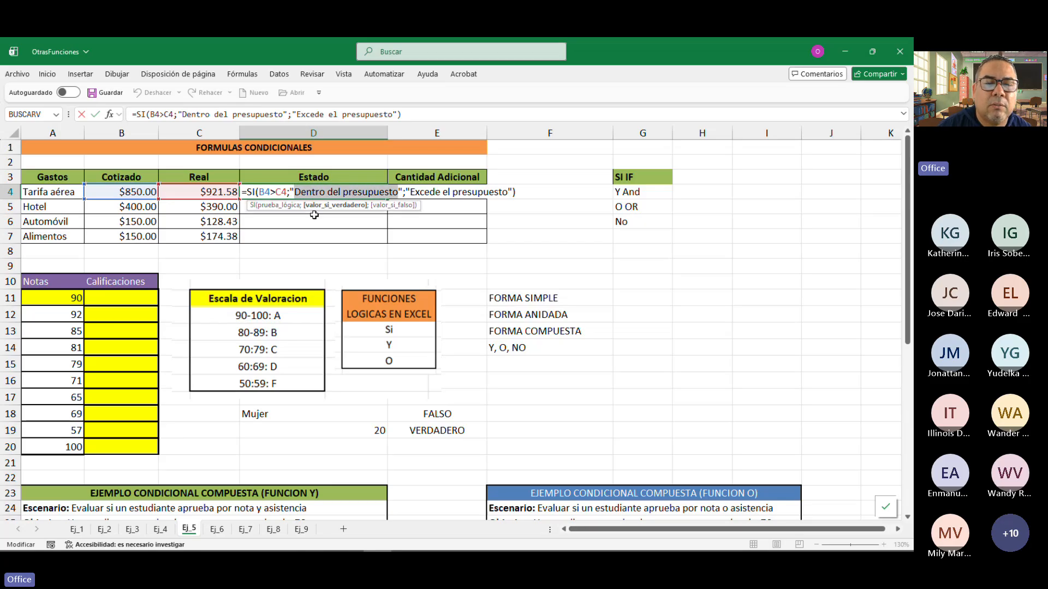
type("Exce")
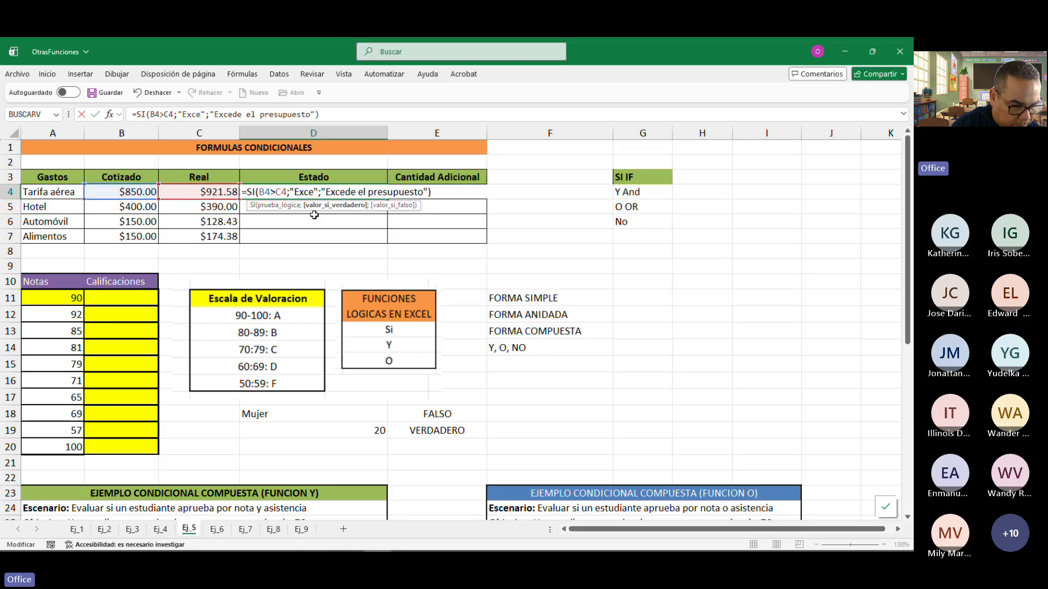
type("de ")
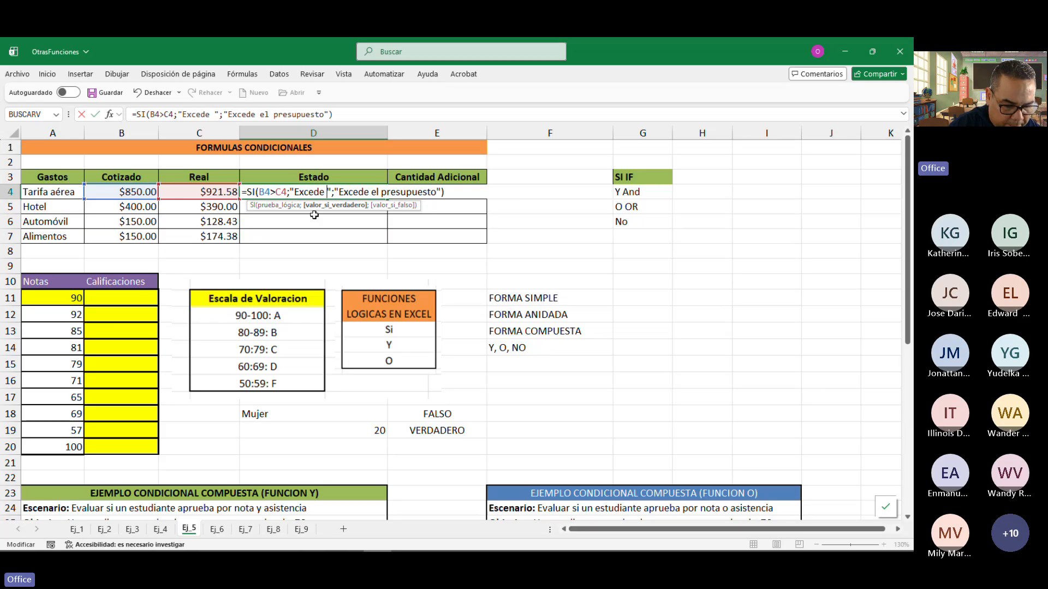
type("el ")
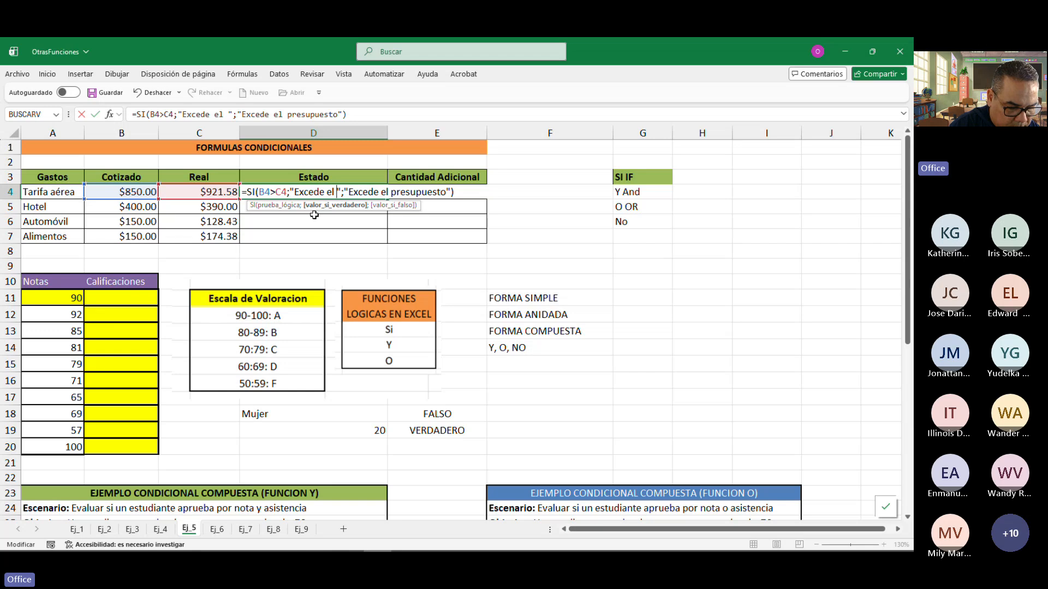
type("presu")
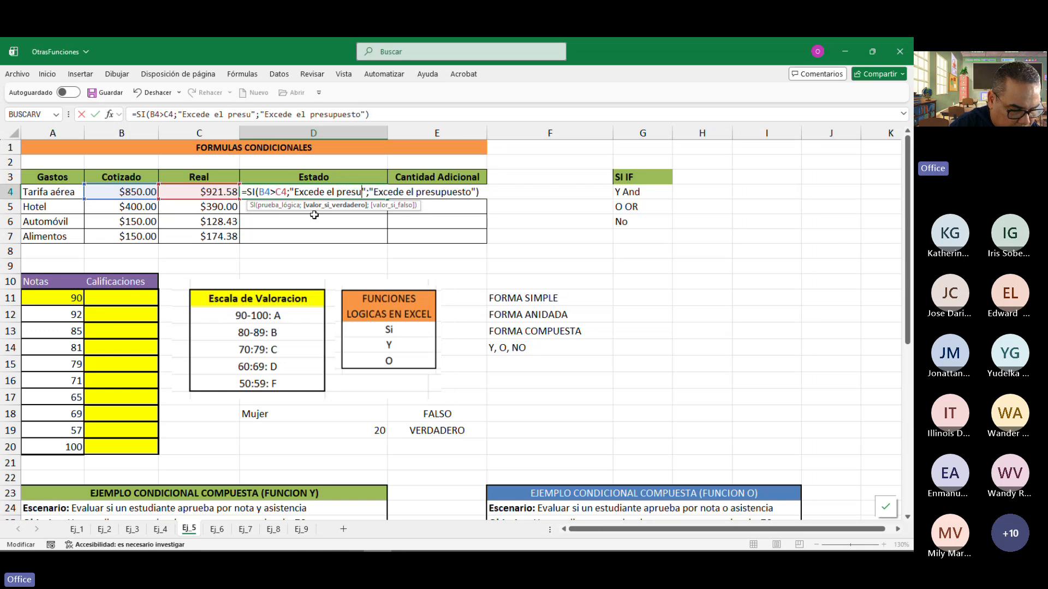
type("puesto")
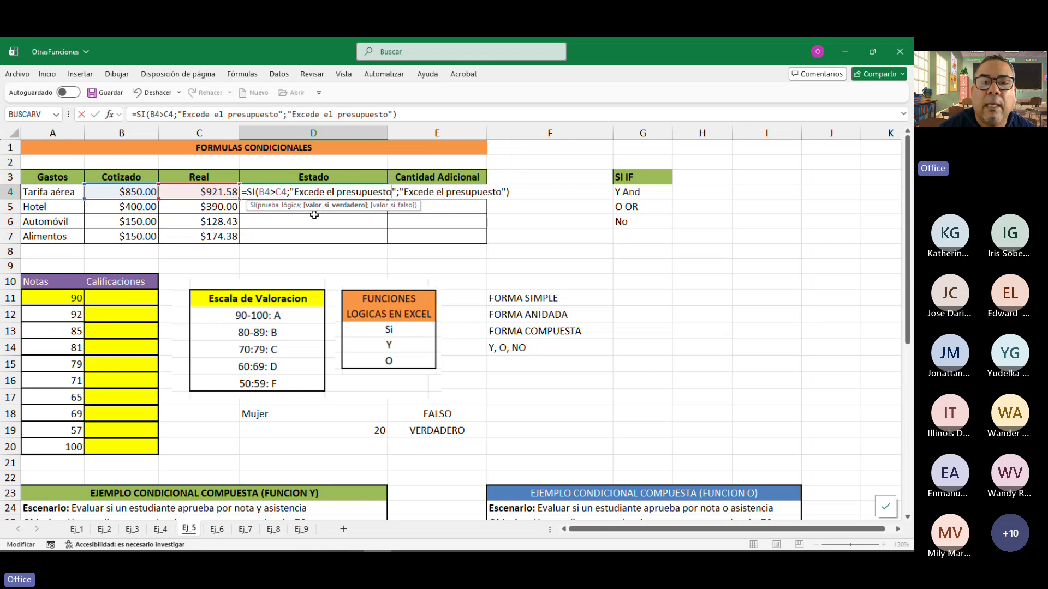
Change the value-if-false text in the D4 formula to "Dentro del presupuesto" and enter the formula.
left_click_drag(403, 191, 503, 194)
type("De")
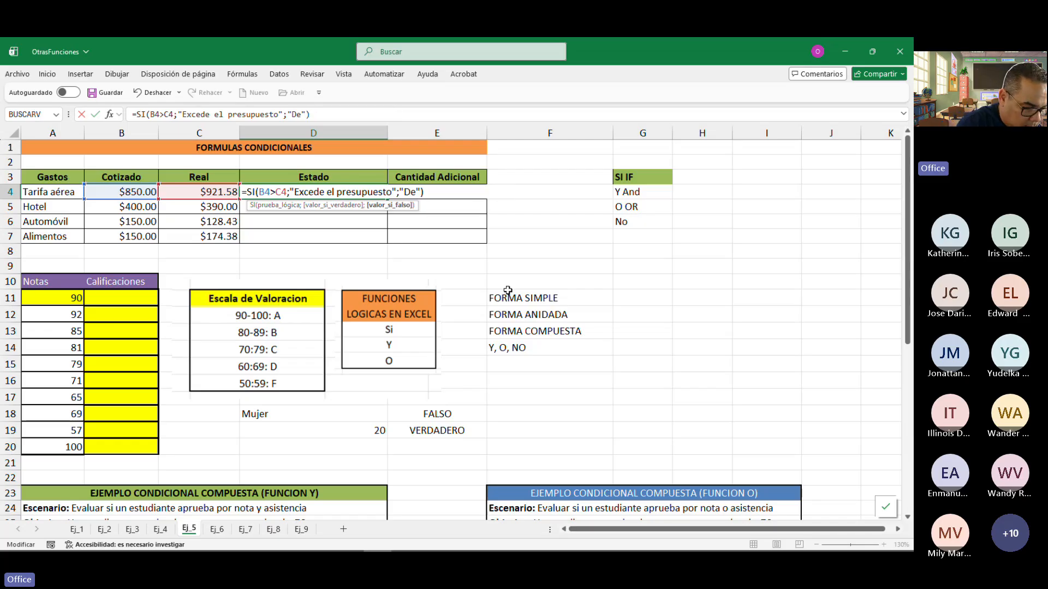
type("ntro del")
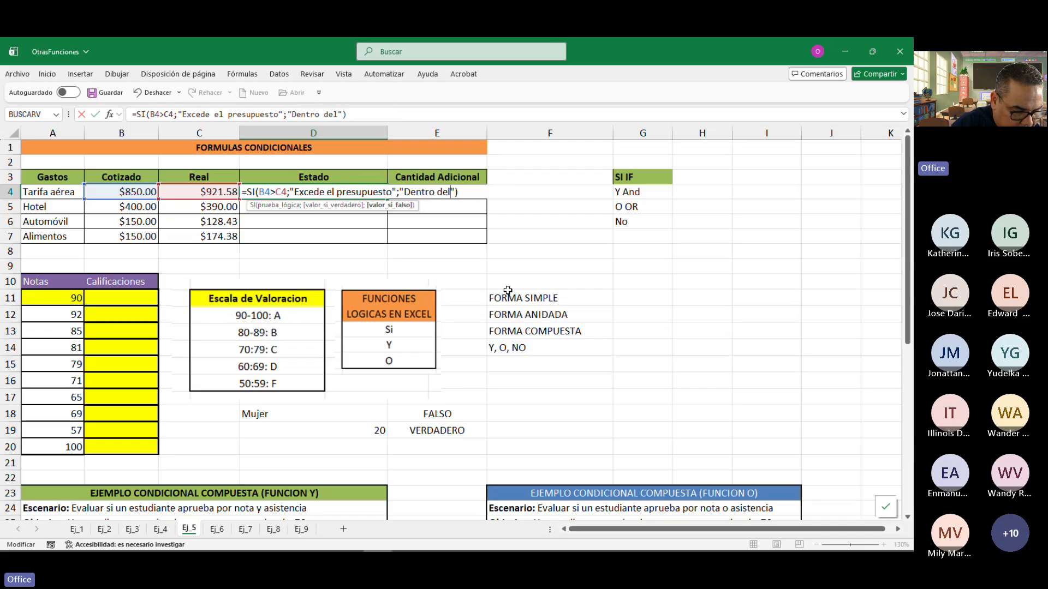
type(" presu")
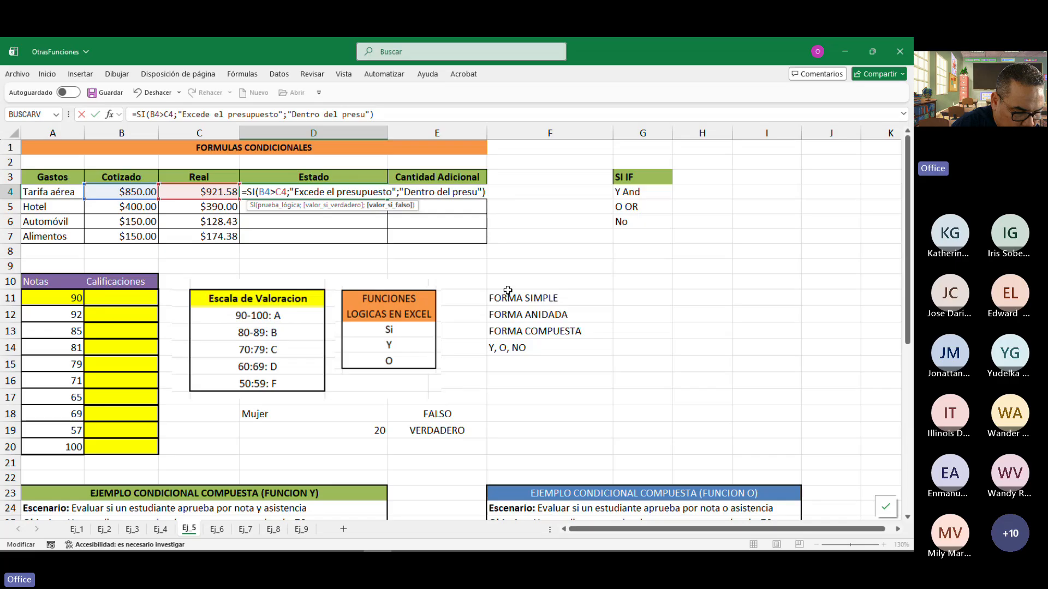
type("puesto")
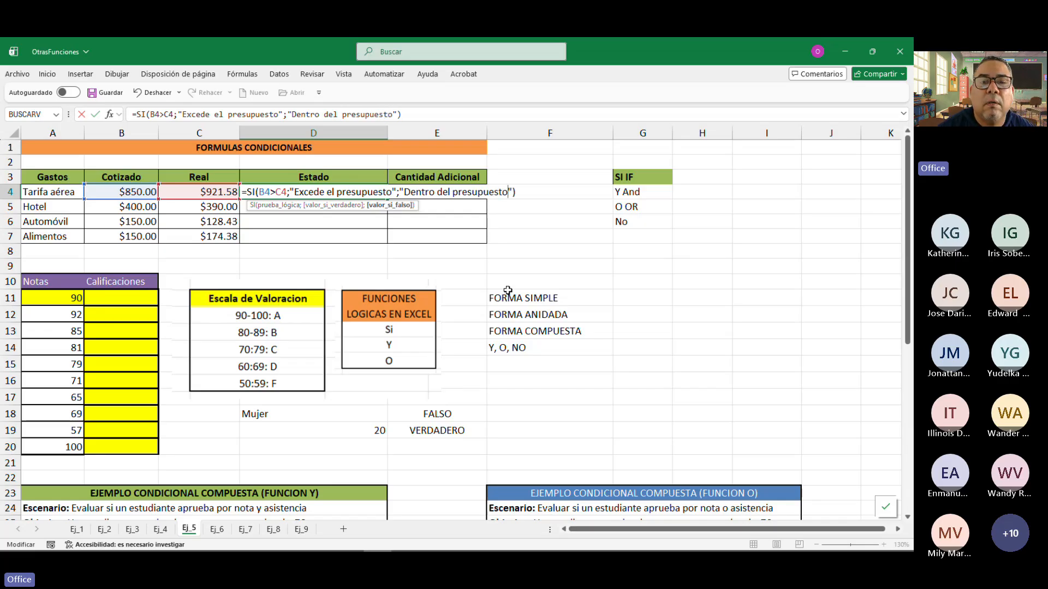
key("Return")
Check the airfare's Cotizado and Real cells against D4 and fill the SI formula down from D4 through D7.
left_click(311, 195)
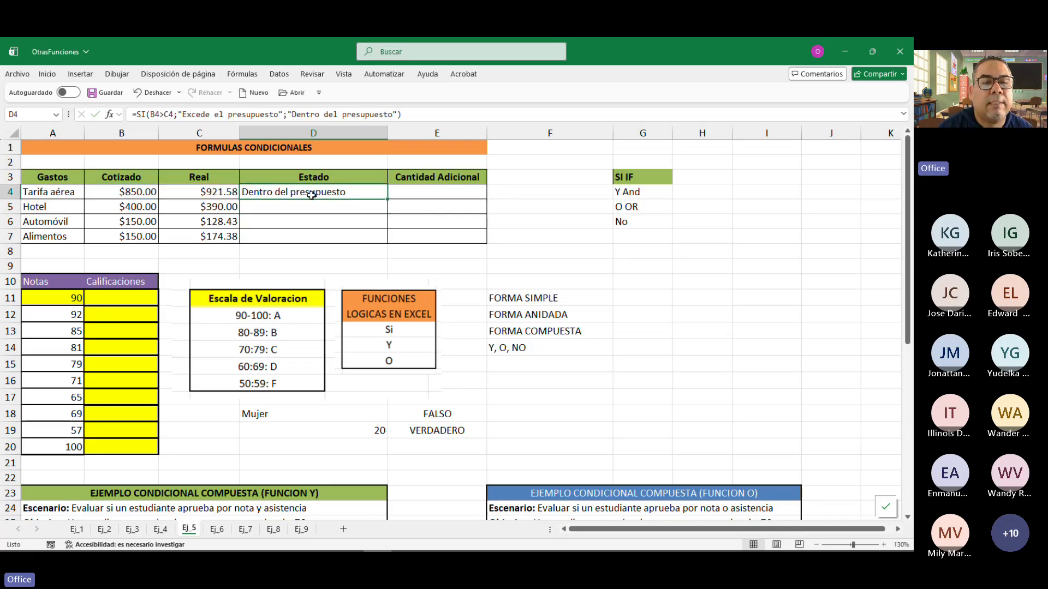
left_click(215, 194)
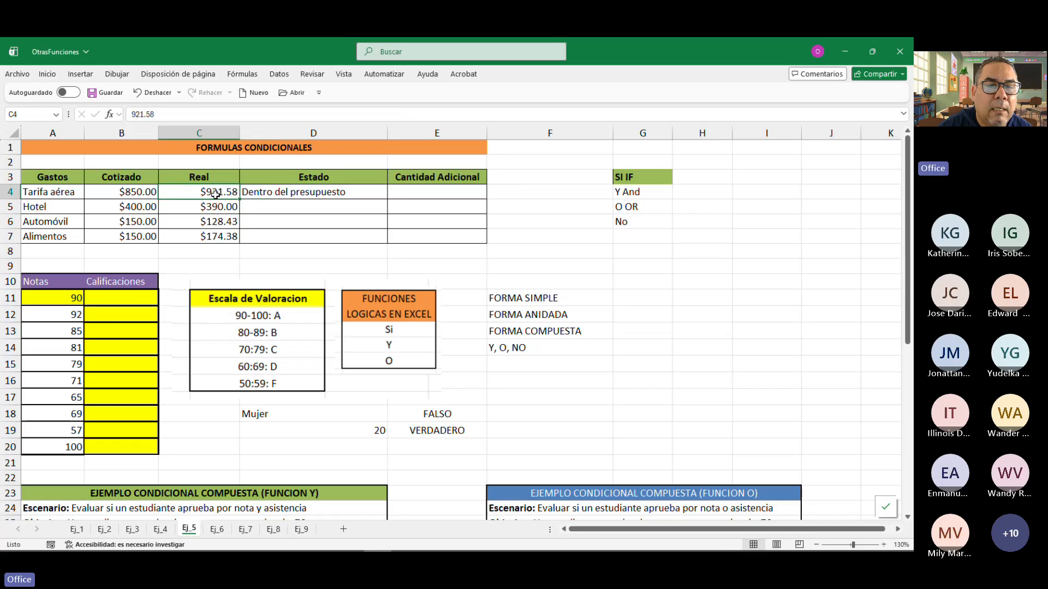
left_click(142, 191)
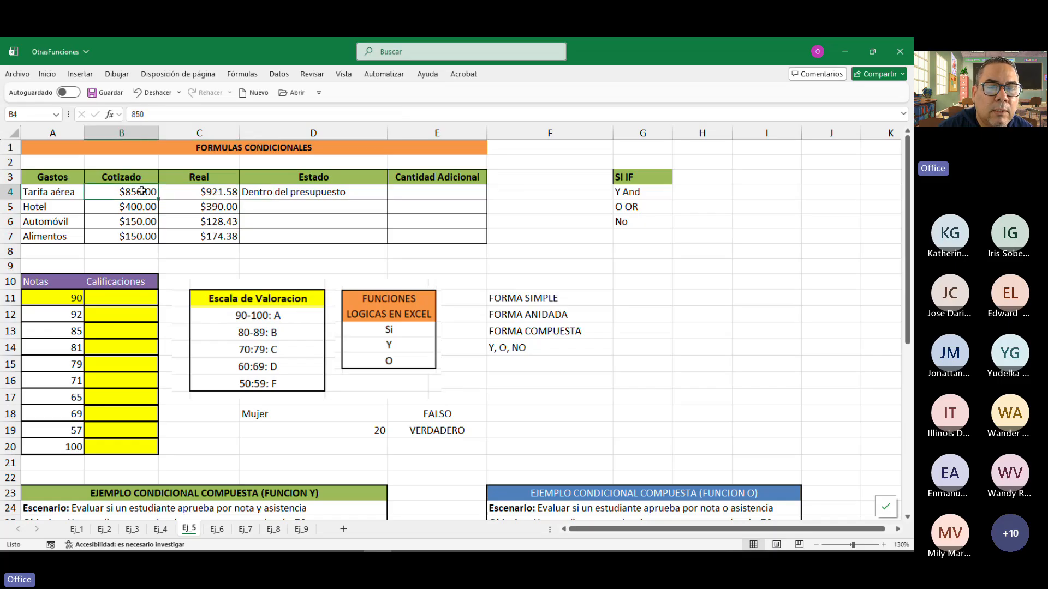
left_click(178, 196)
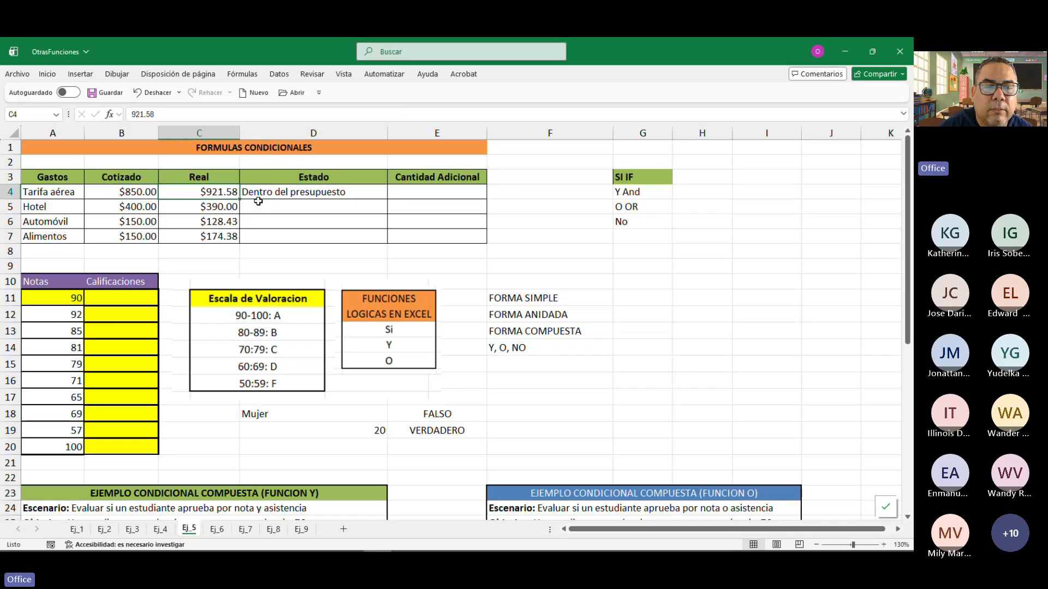
left_click(260, 194)
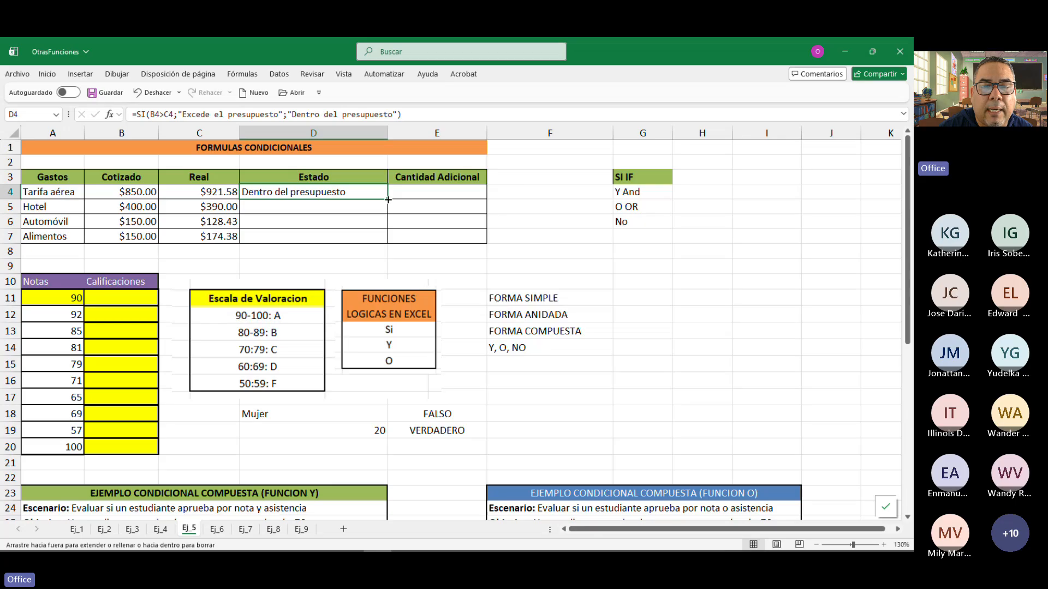
left_click_drag(387, 200, 384, 240)
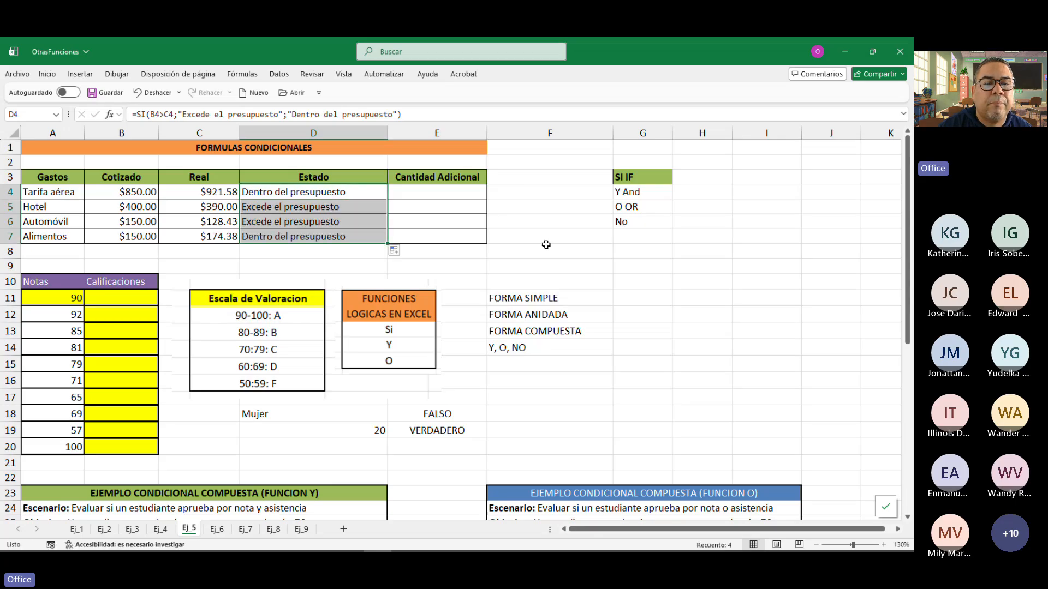
Check the Estado formulas for Alimentos, Automóvil and Hotel against the Cotizado and Real amounts in rows 5 and 6.
left_click(298, 238)
left_click(295, 223)
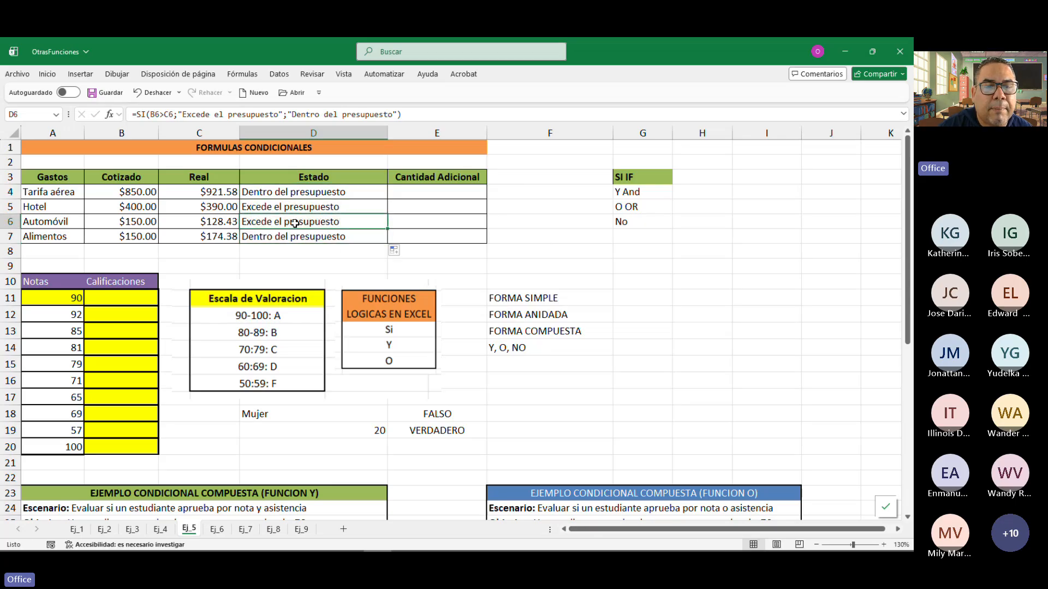
left_click(131, 222)
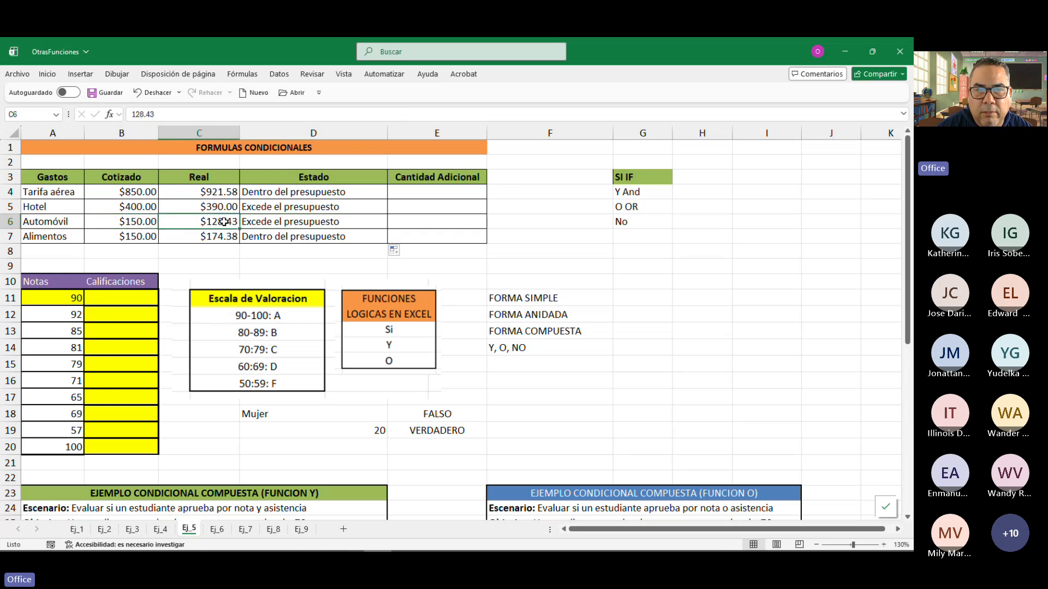
left_click(223, 207)
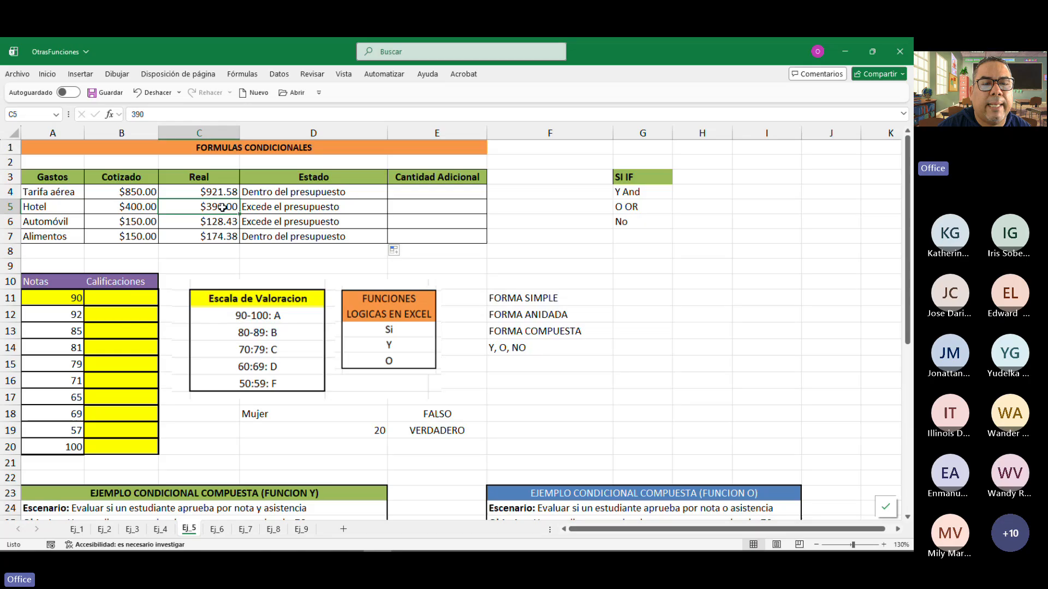
left_click(141, 205)
left_click(214, 210)
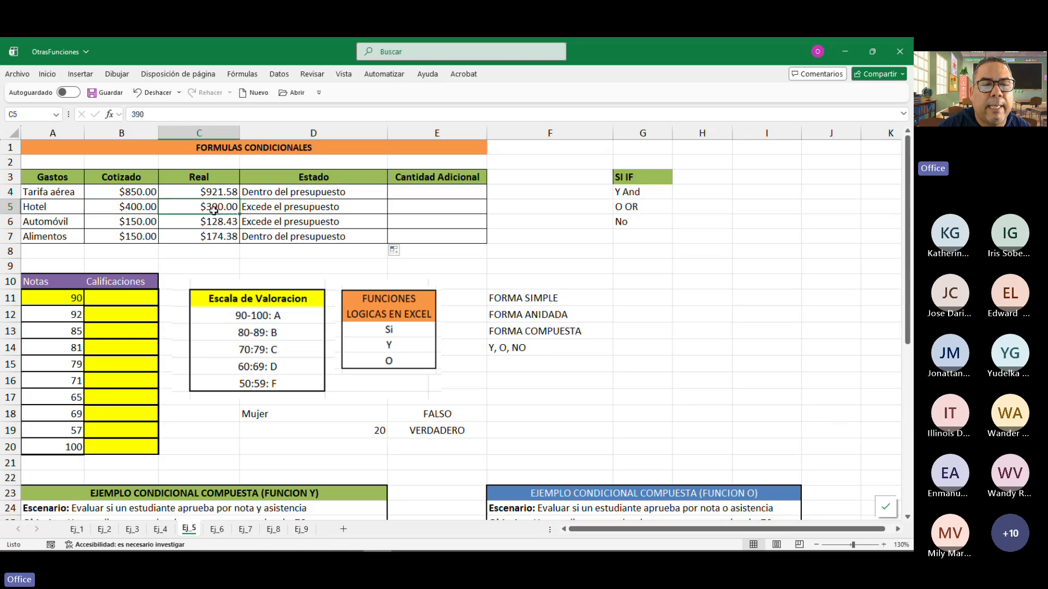
double_click(299, 209)
key("Escape")
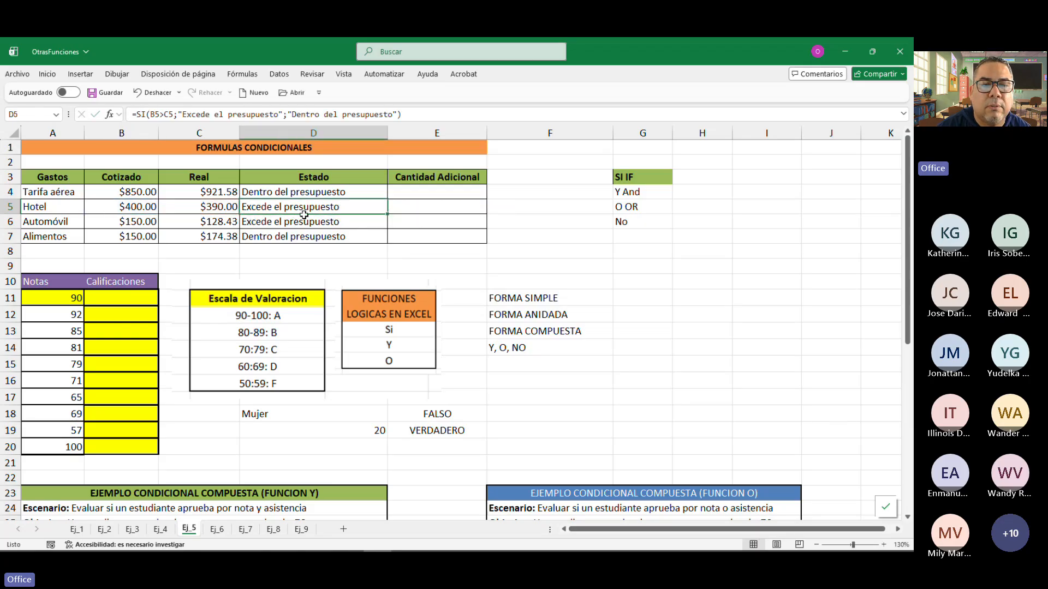
left_click_drag(377, 221, 370, 206)
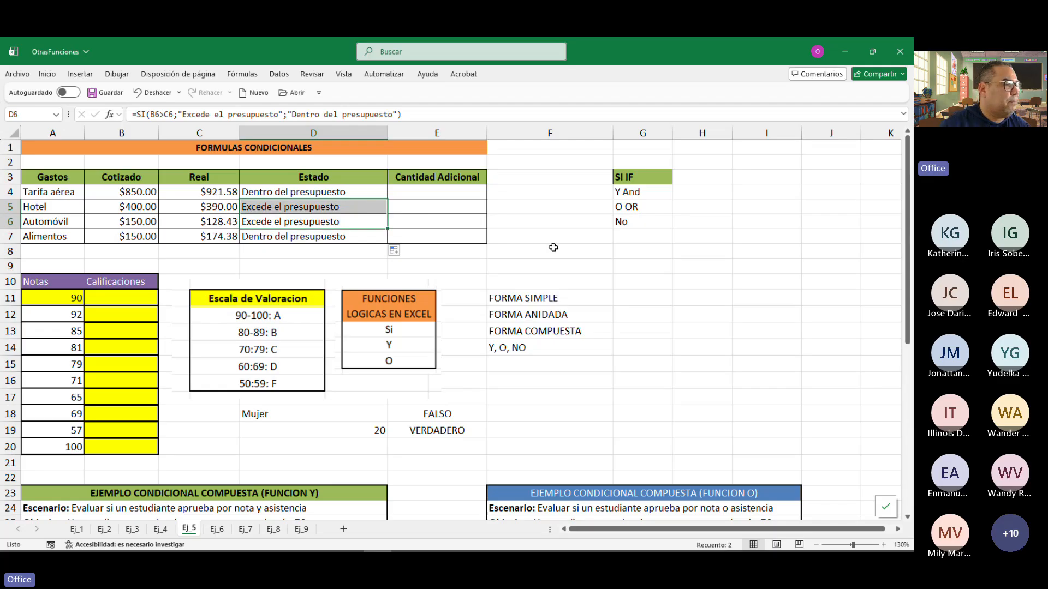
key("alt+Tab")
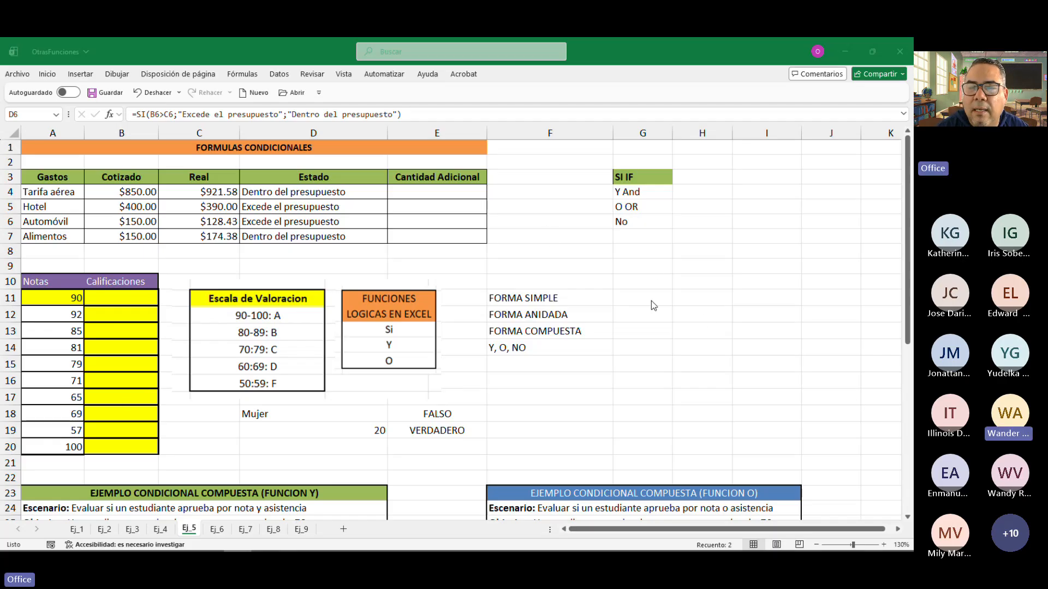
scroll(601, 271, "down", 2)
scroll(600, 271, "up", 2)
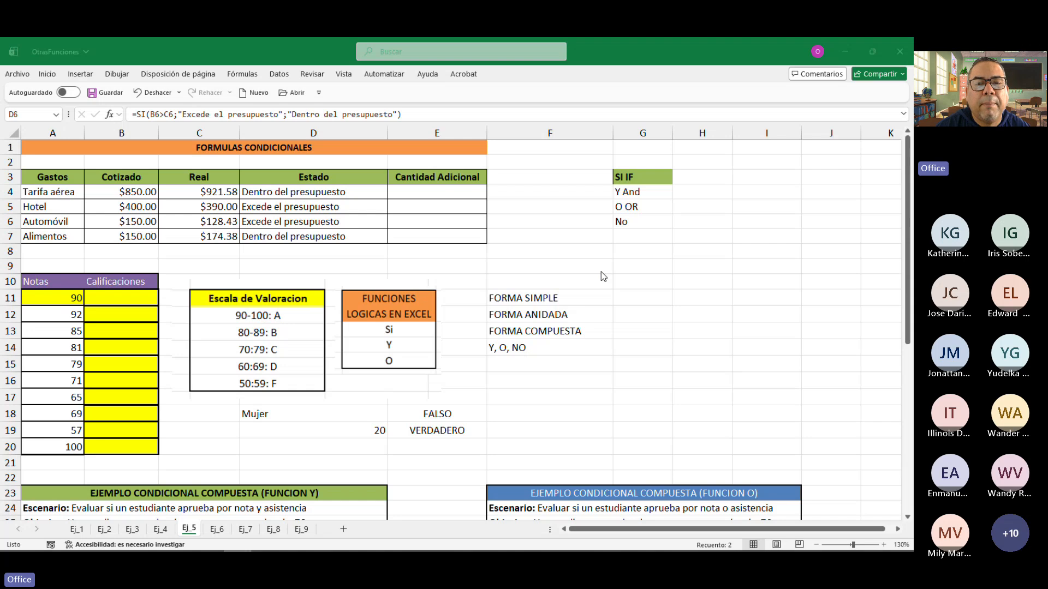
left_click(317, 191, "shift")
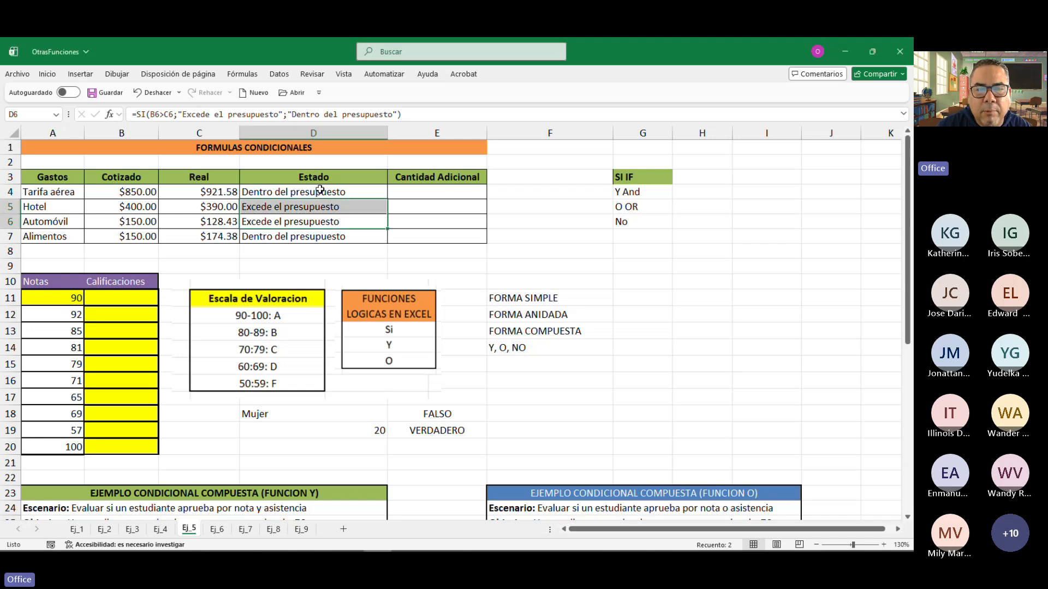
left_click(316, 191)
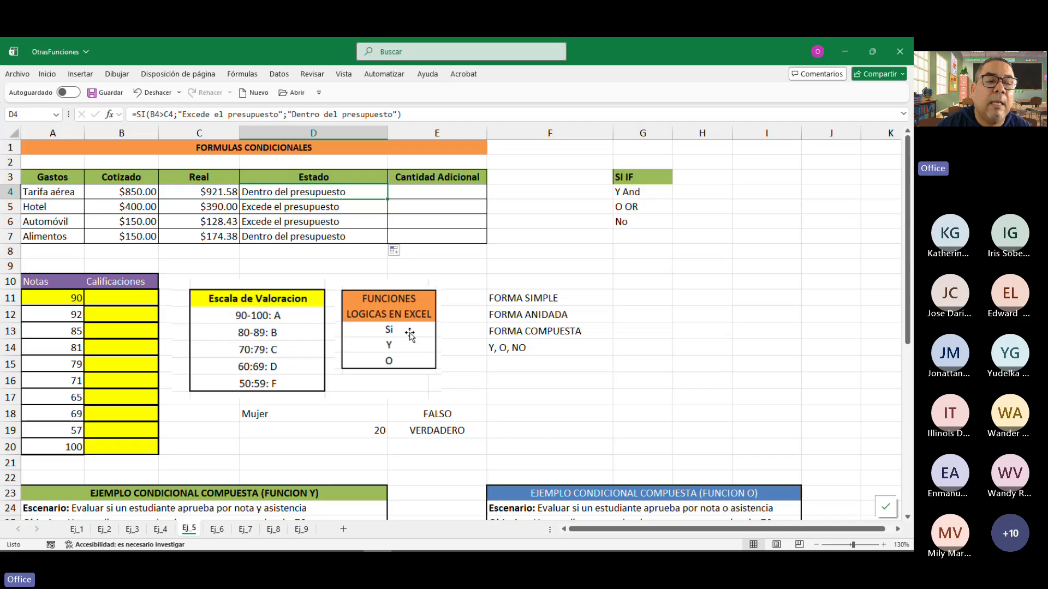
Review the Notas and Calificaciones ranges in rows 11 to 20 and move the grading-scale picture slightly upward.
left_click_drag(44, 282, 126, 452)
left_click(48, 302)
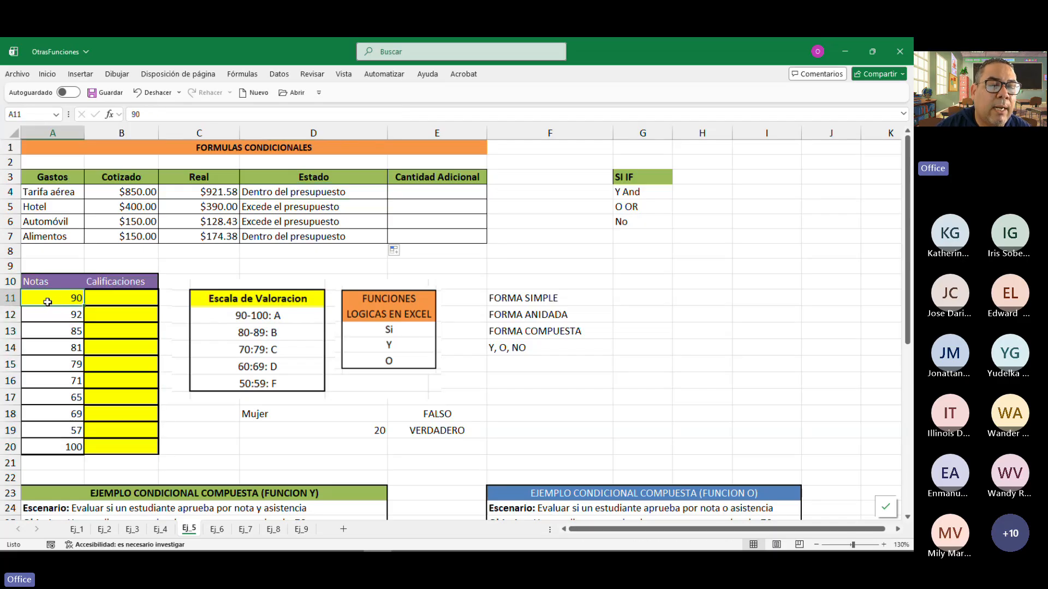
left_click_drag(47, 302, 48, 446)
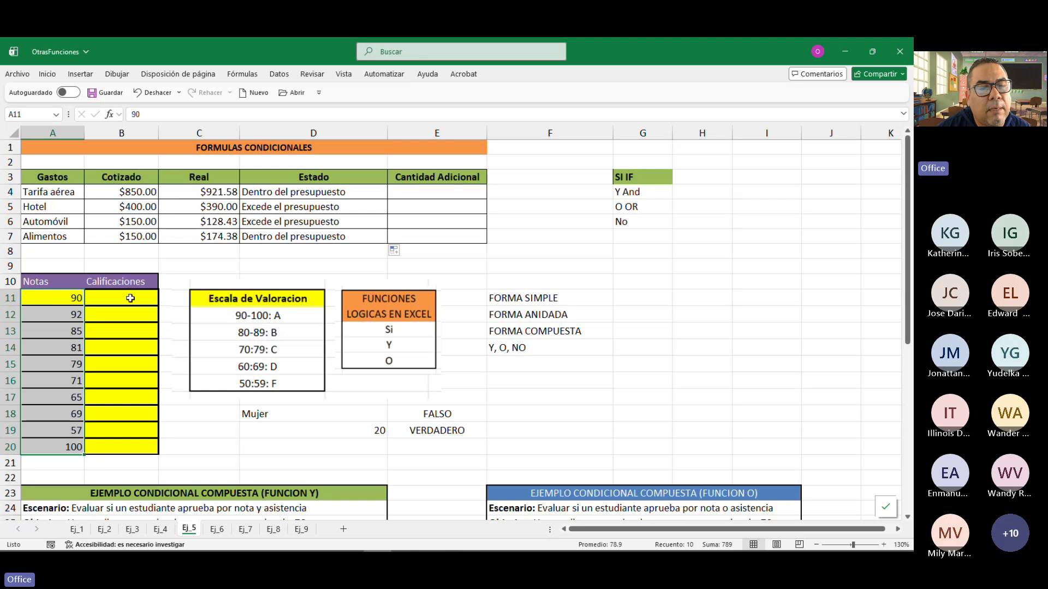
left_click_drag(130, 298, 118, 443)
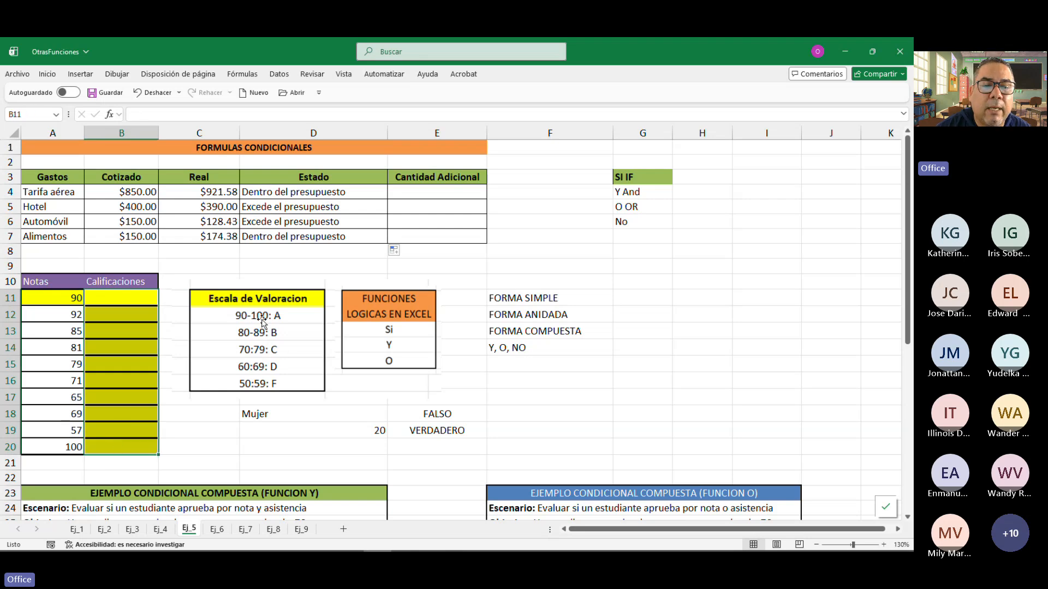
mouse_move(262, 322)
left_mouse_down()
mouse_move(260, 295)
mouse_move(258, 313)
mouse_move(259, 305)
left_mouse_up()
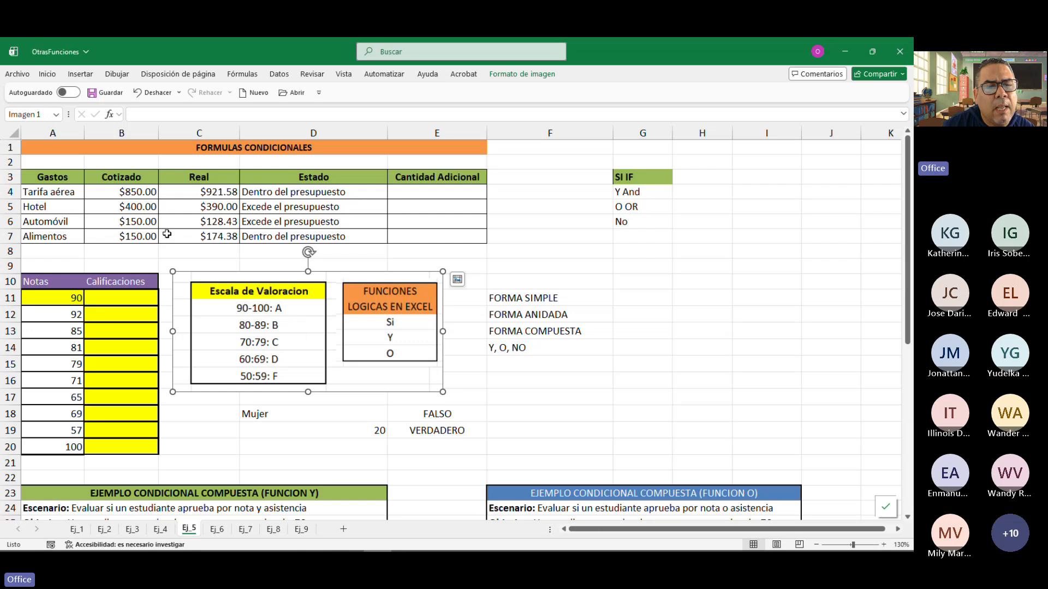
left_click(116, 299)
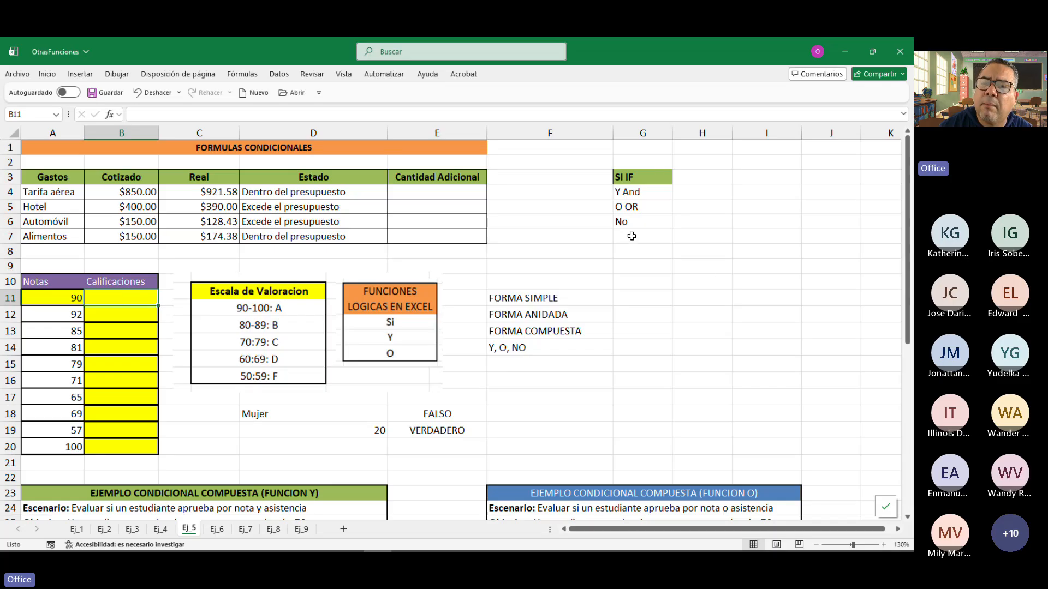
Add "Si.Conjunto" in G7 to the list of logical functions under SI IF.
left_click(630, 240)
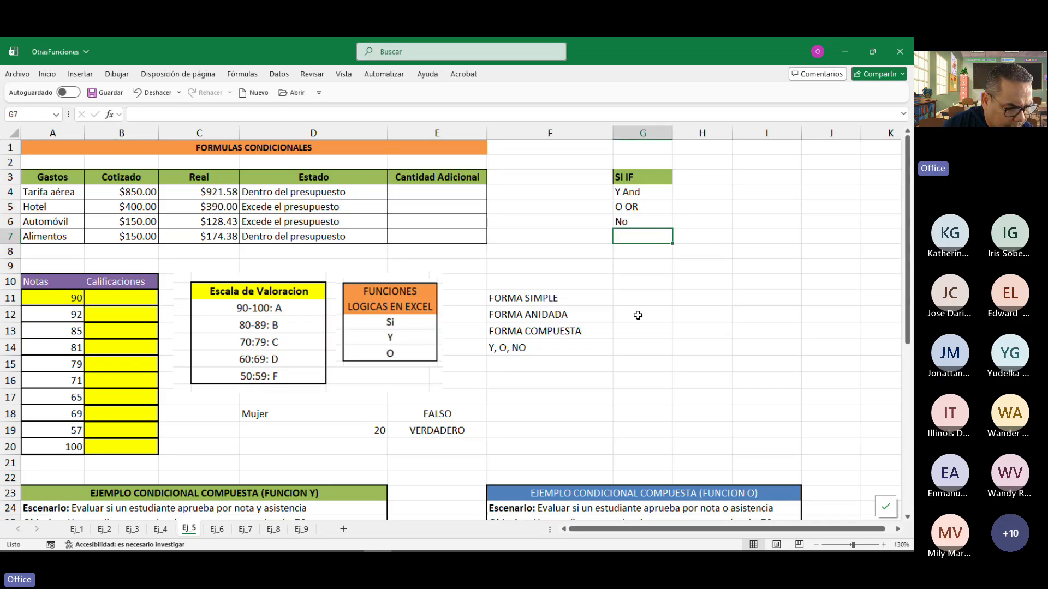
type("Si")
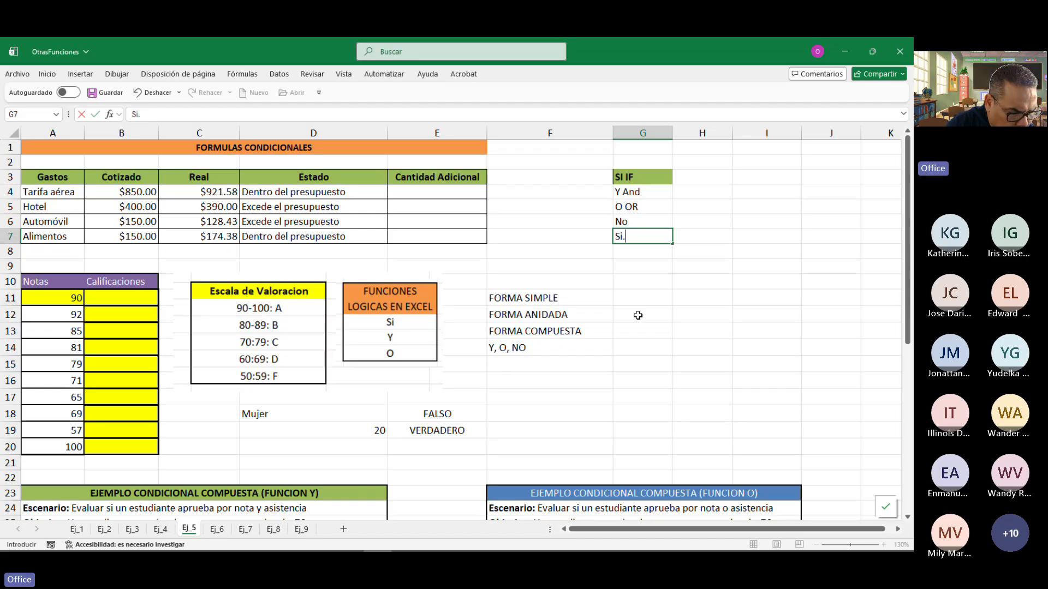
type(".Conjunto")
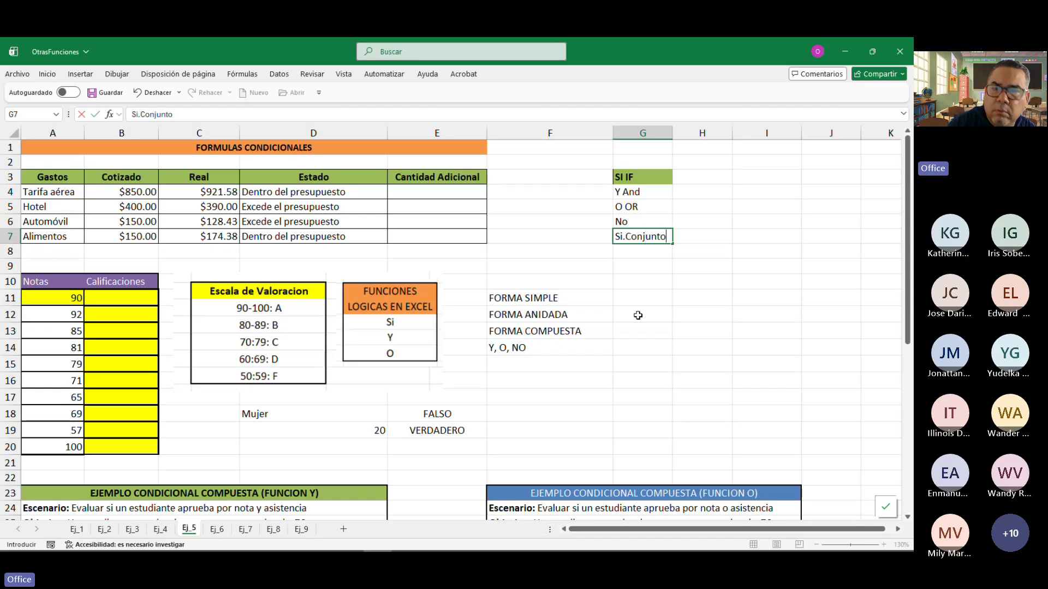
key("Return")
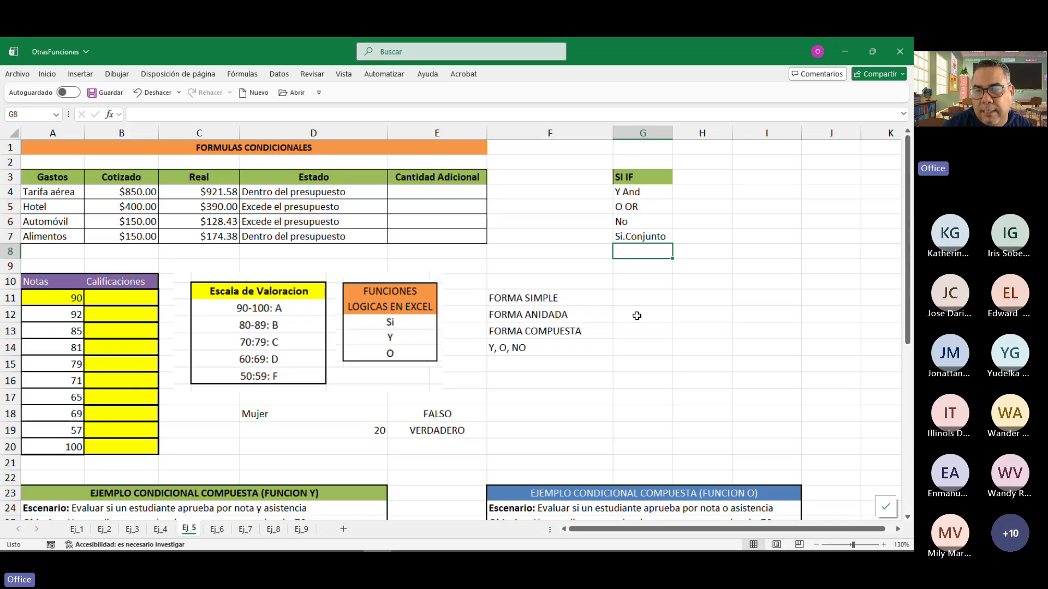
left_click(628, 179)
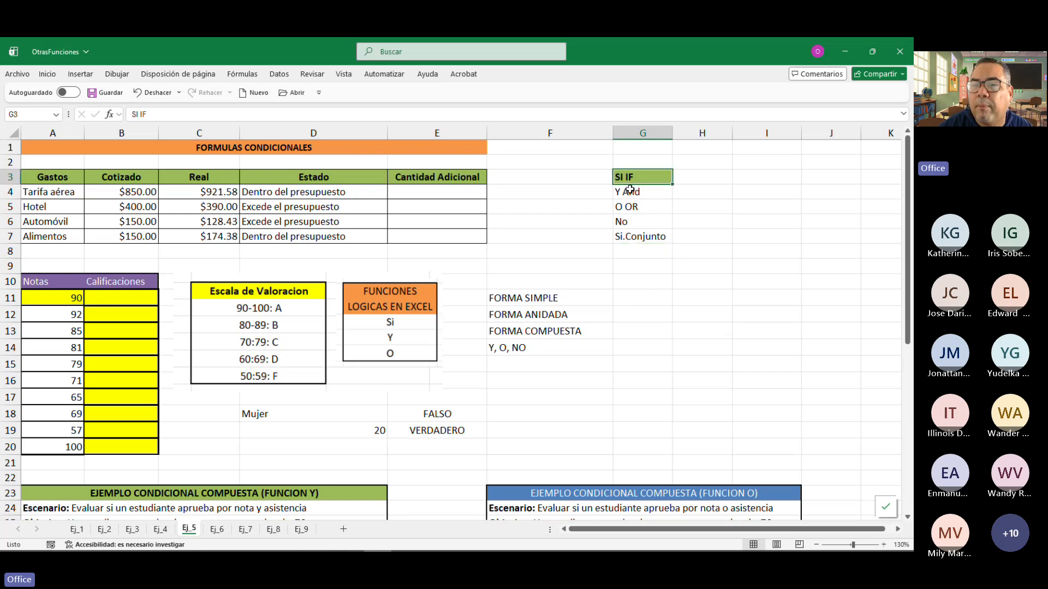
left_click(631, 239)
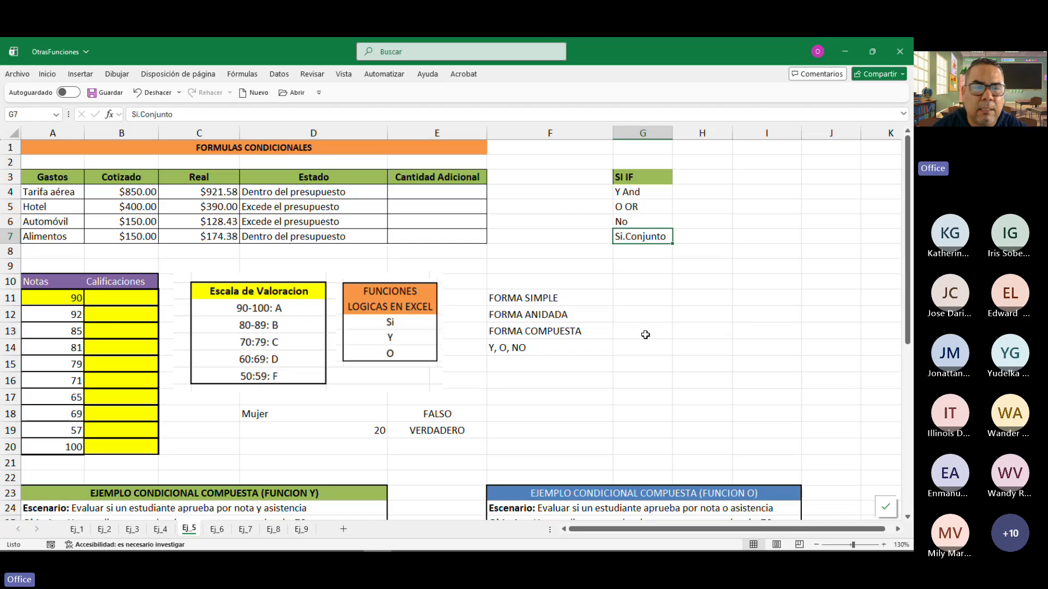
Start an SI formula in B11 that tests A11>=90 and gives "A" as the value if true.
left_click(123, 297)
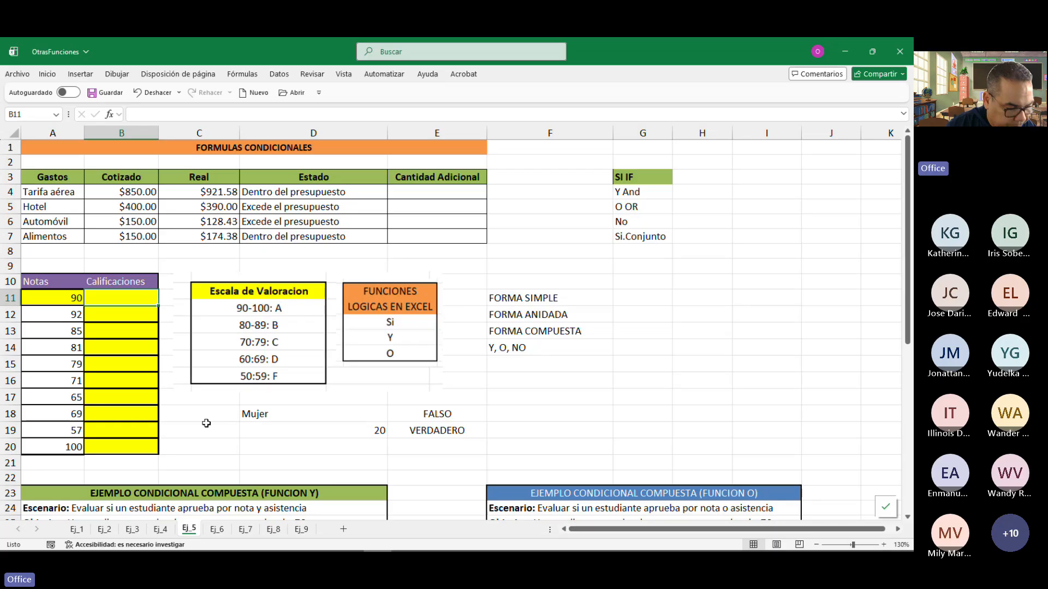
type("=SI(")
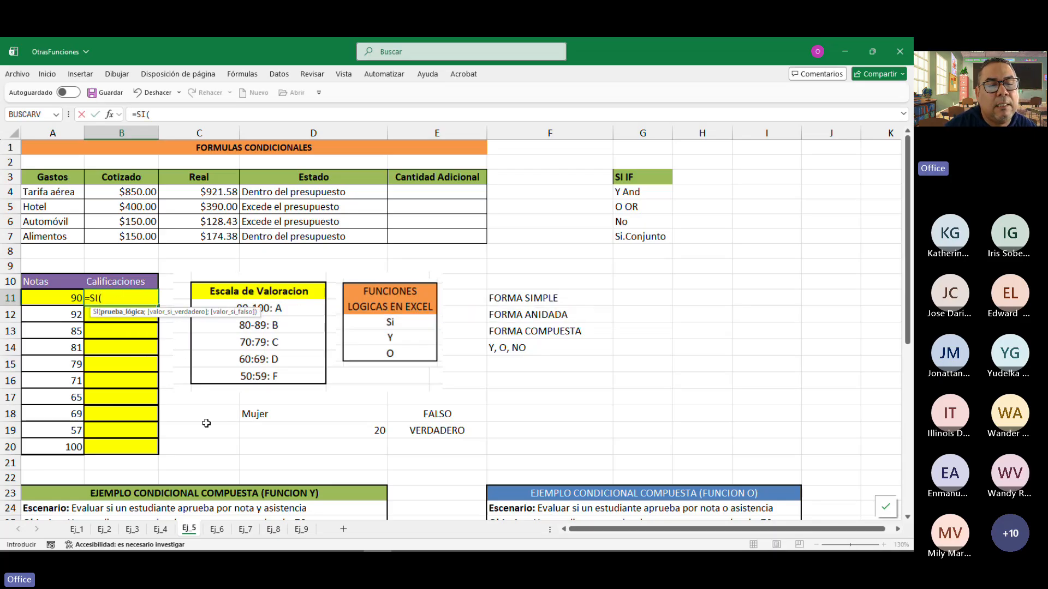
left_click(54, 299)
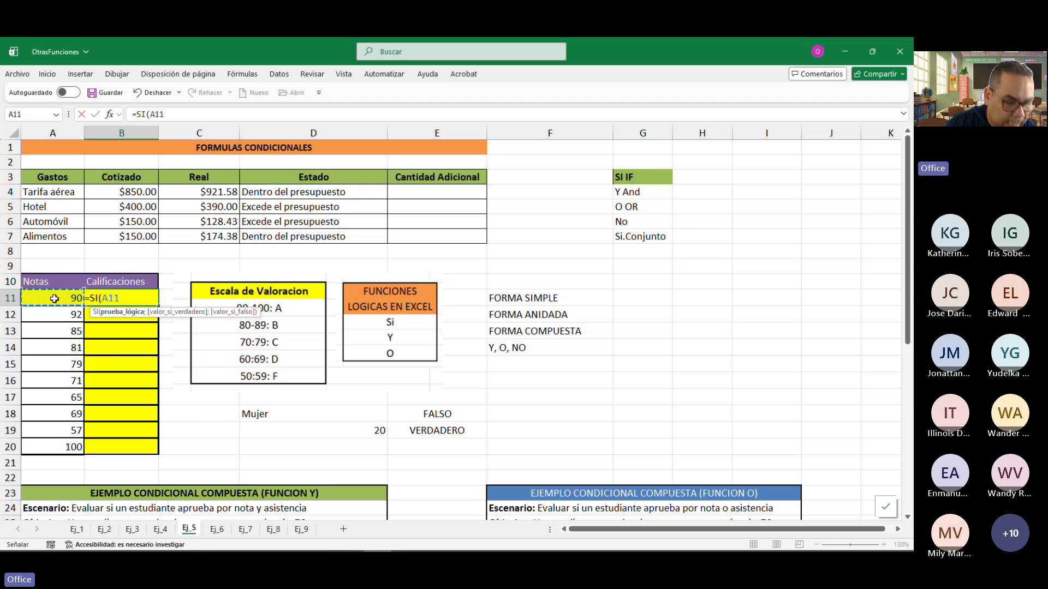
type(">")
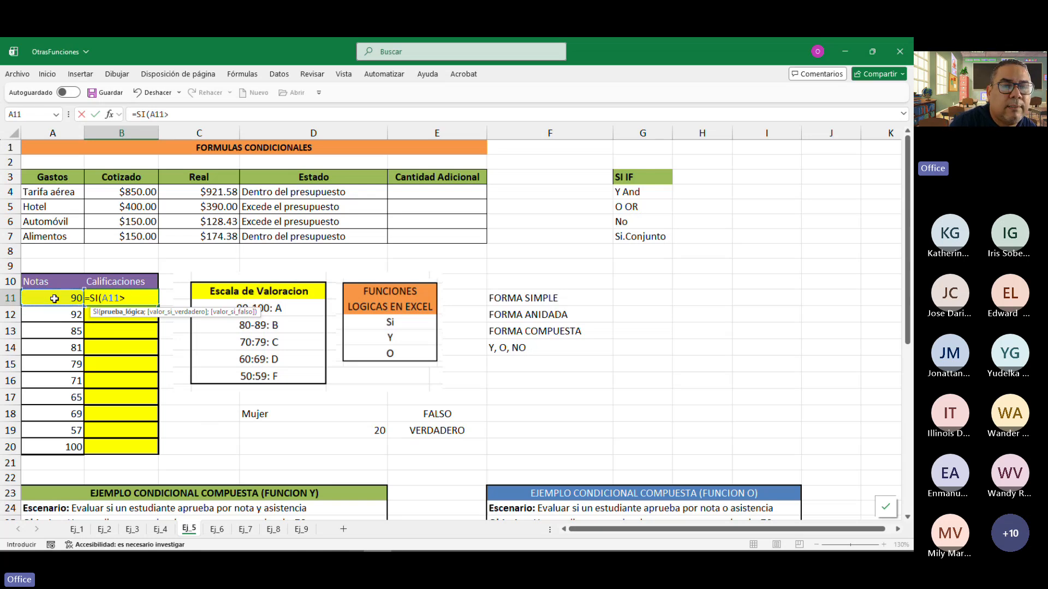
type("=")
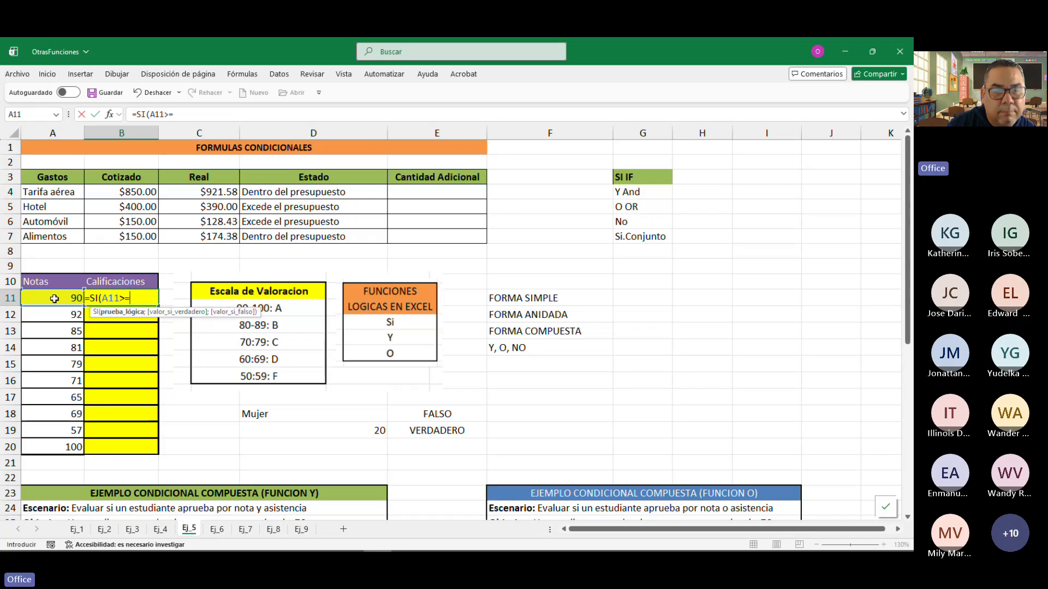
type("90;\"")
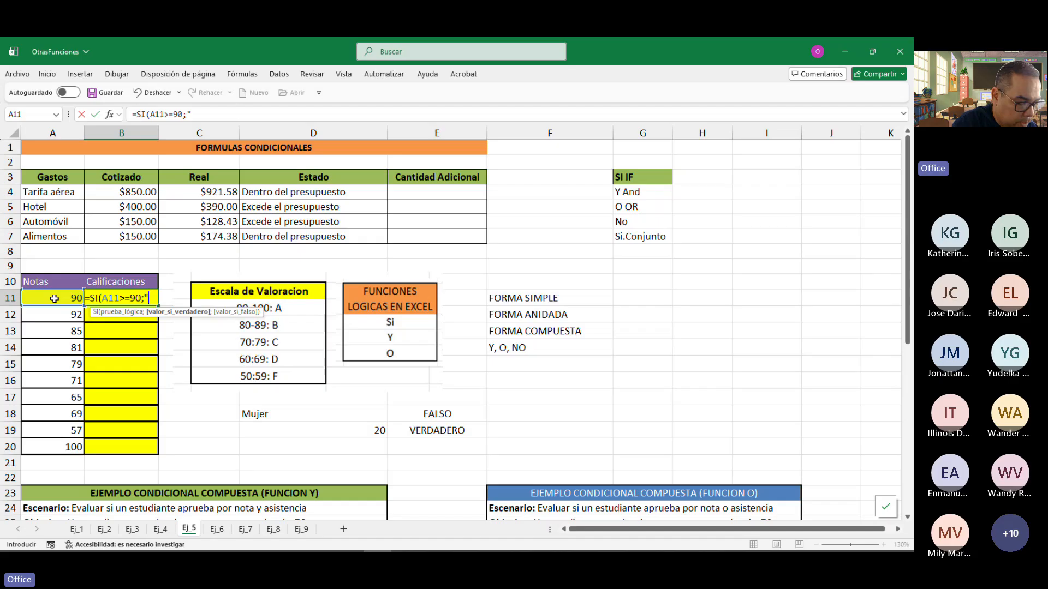
type("A\"")
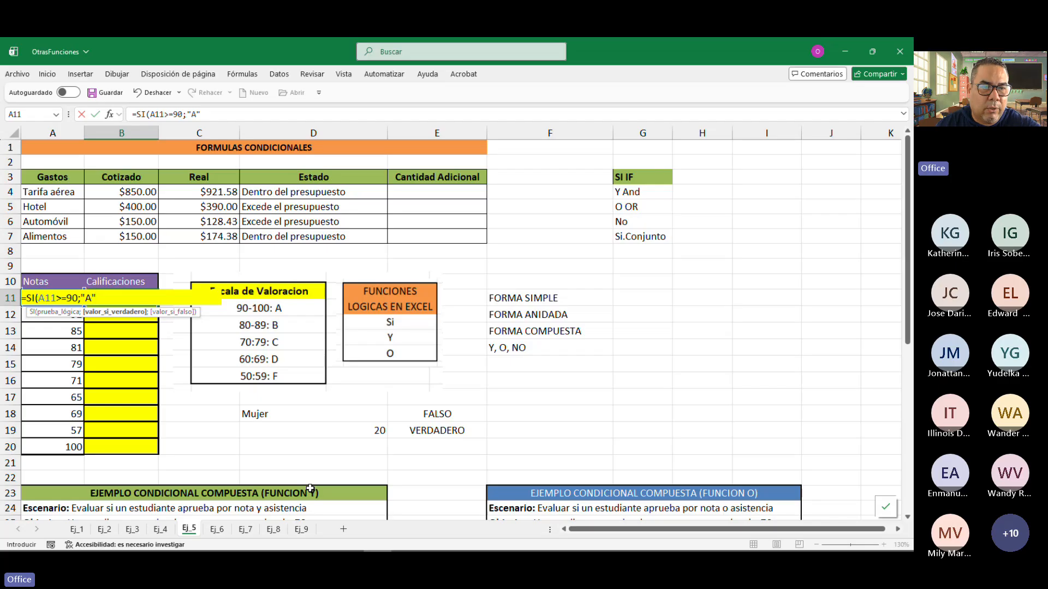
Nest a second SI as the value if false in B11, testing A11>=80 and giving "B" if true.
type(";")
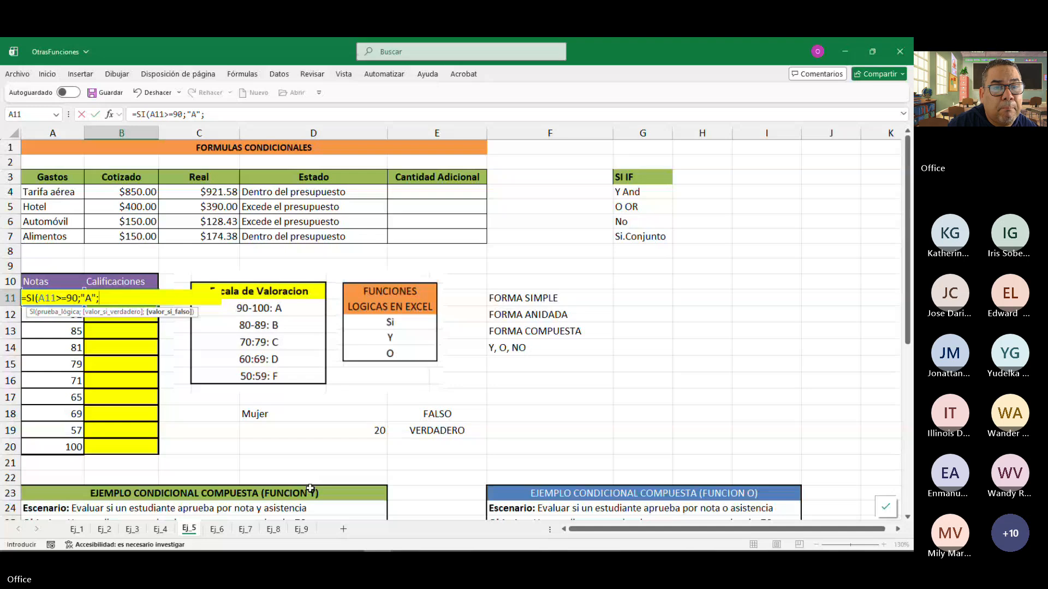
type("si")
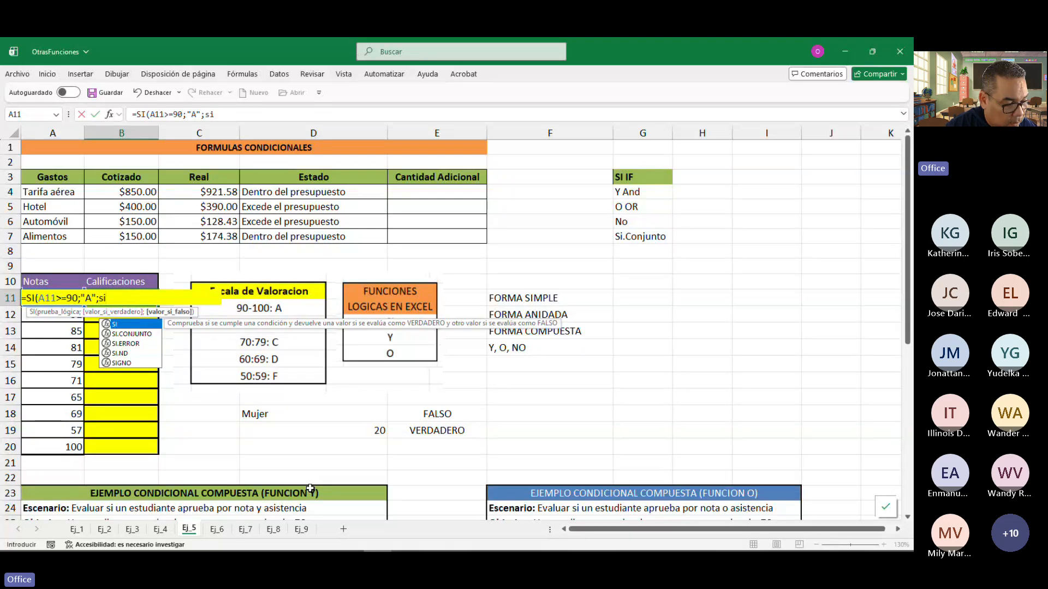
key("Tab")
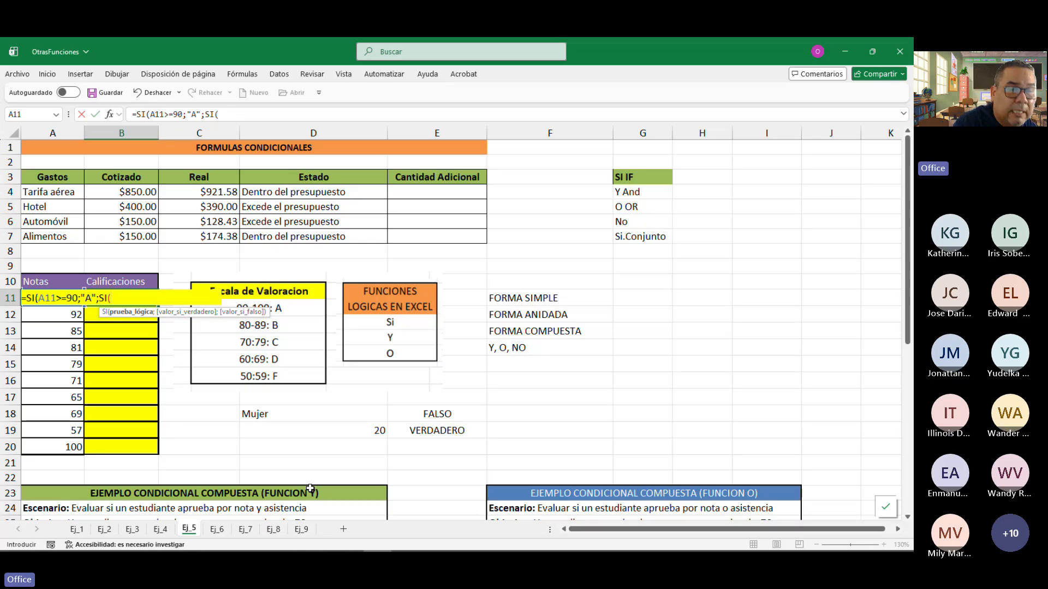
type("A")
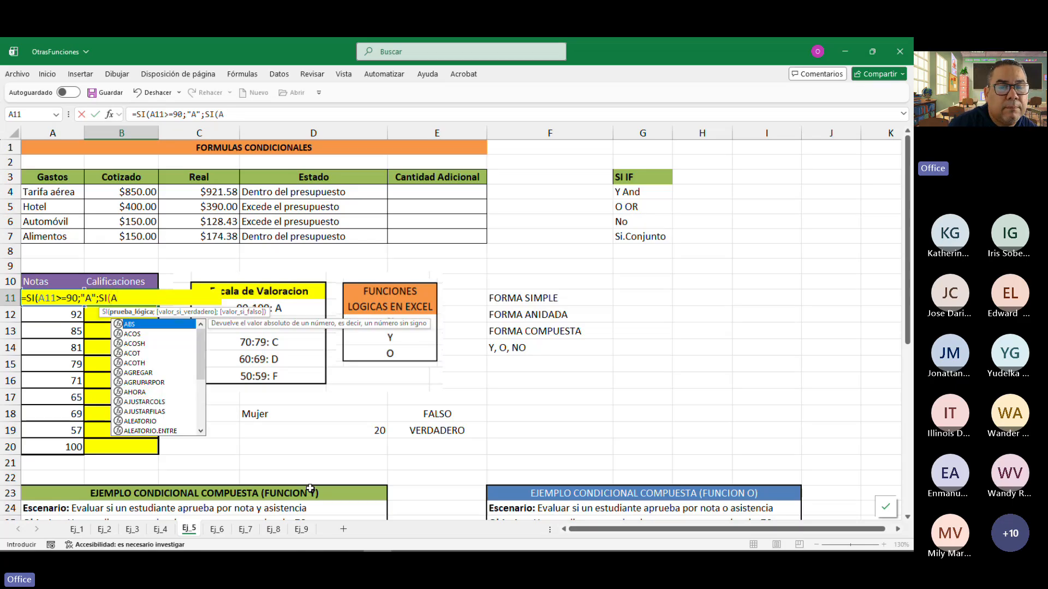
type("11>=")
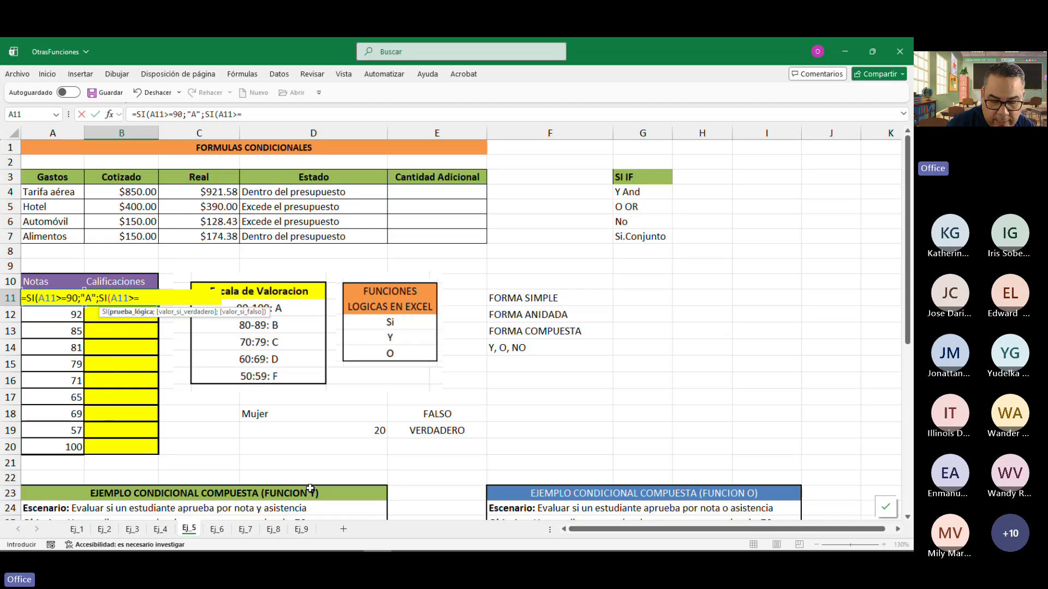
type("80")
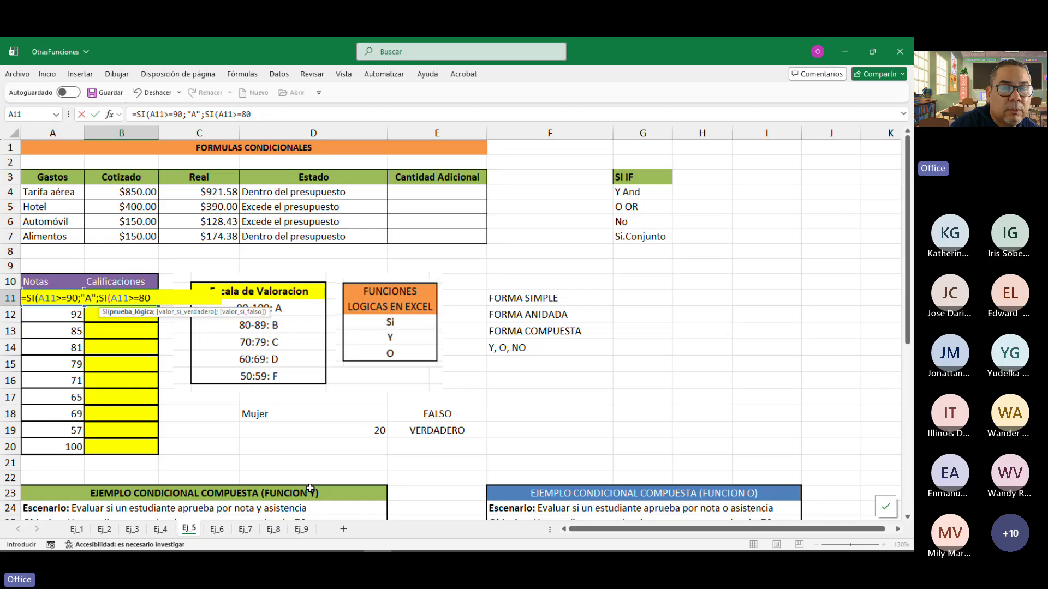
type(";\"")
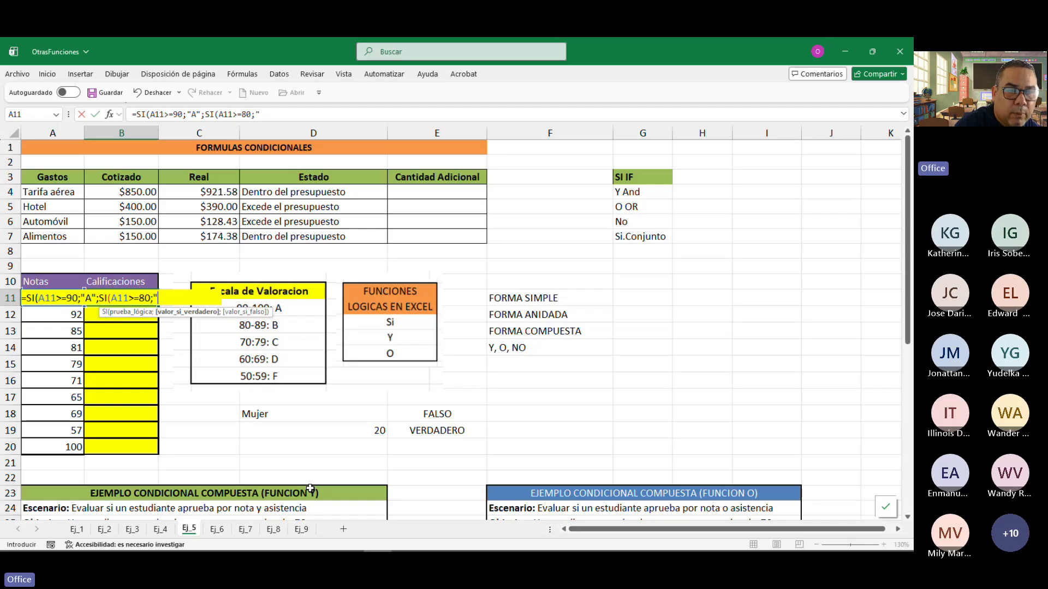
type("B\"")
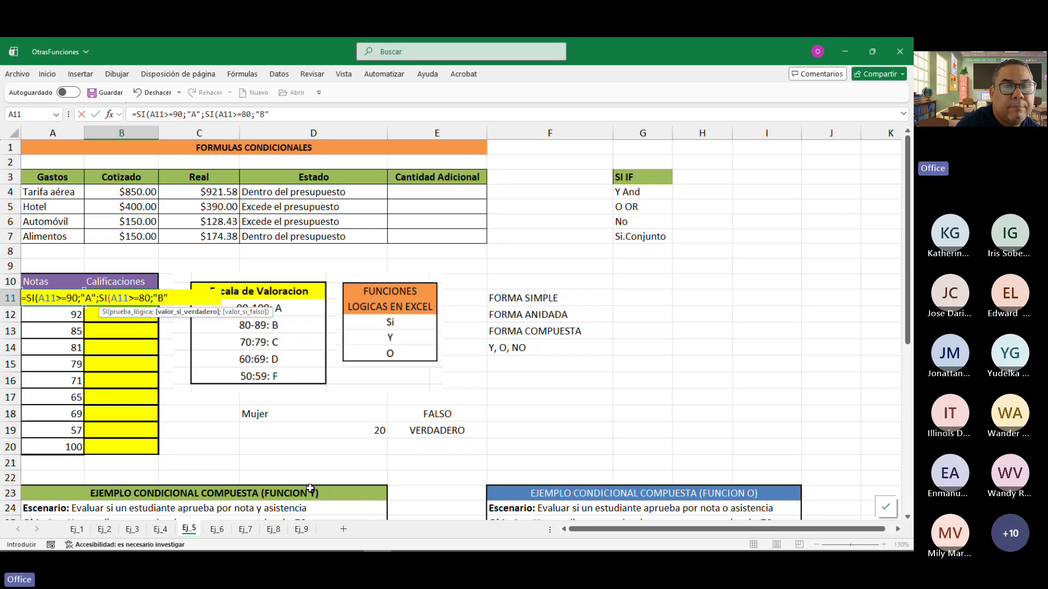
Nest a third SI in the B11 formula that tests A11>=70 and gives "C" as the value if true.
type(";")
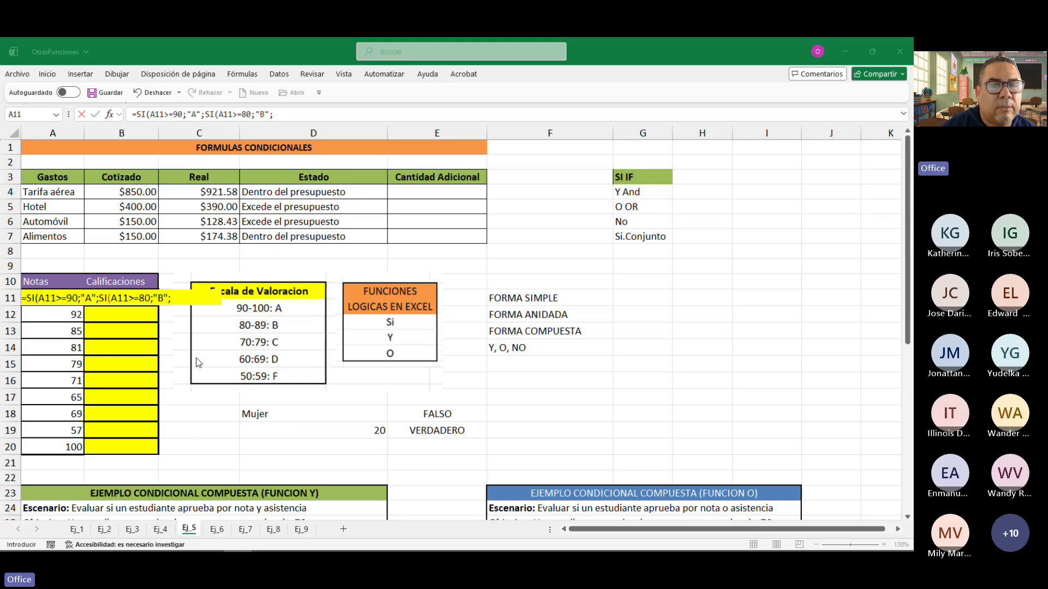
left_click(173, 295)
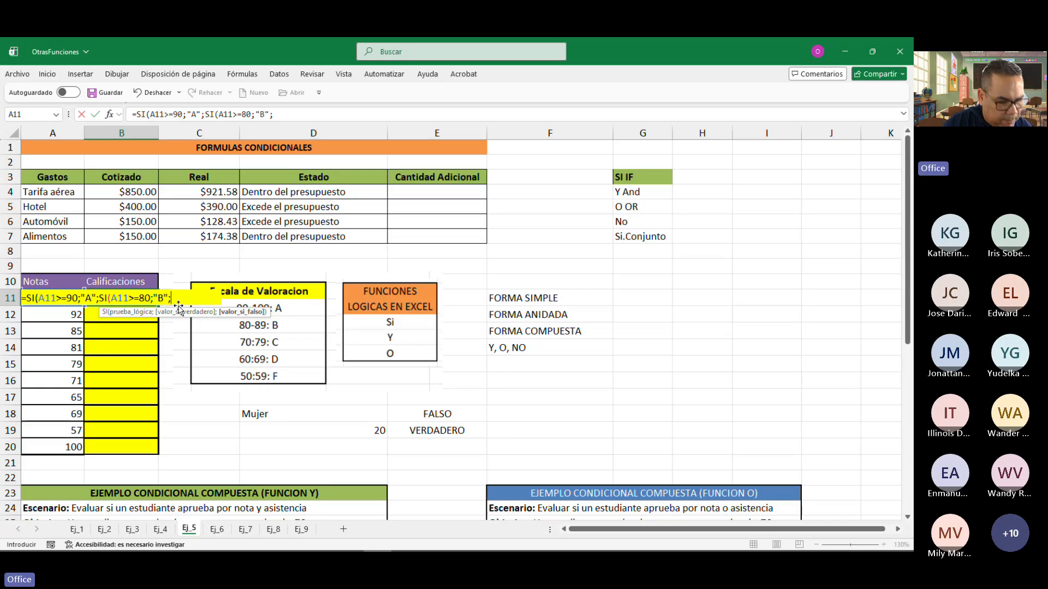
type("SI(")
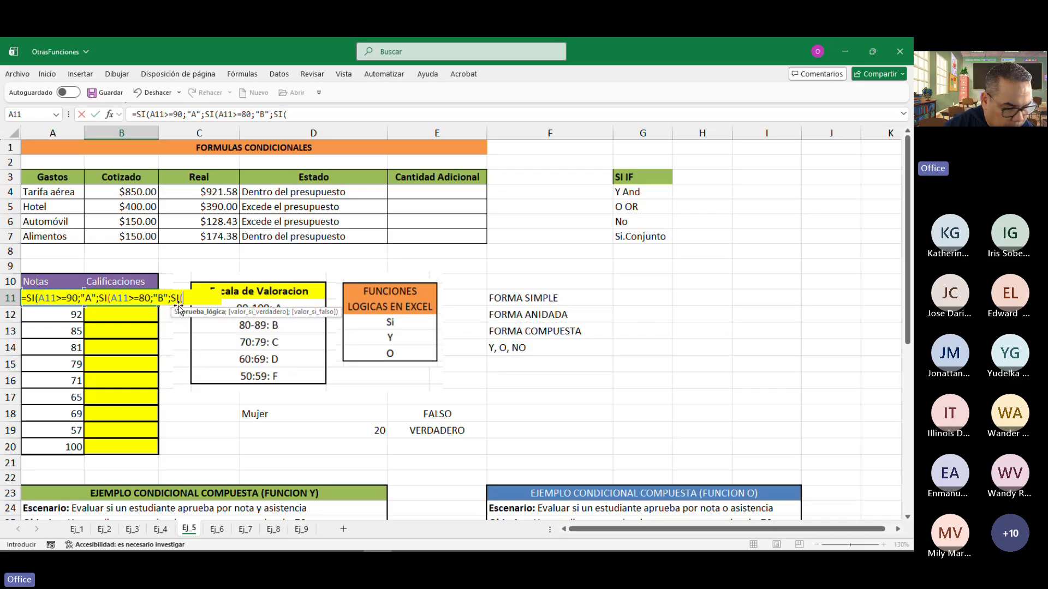
type("A11")
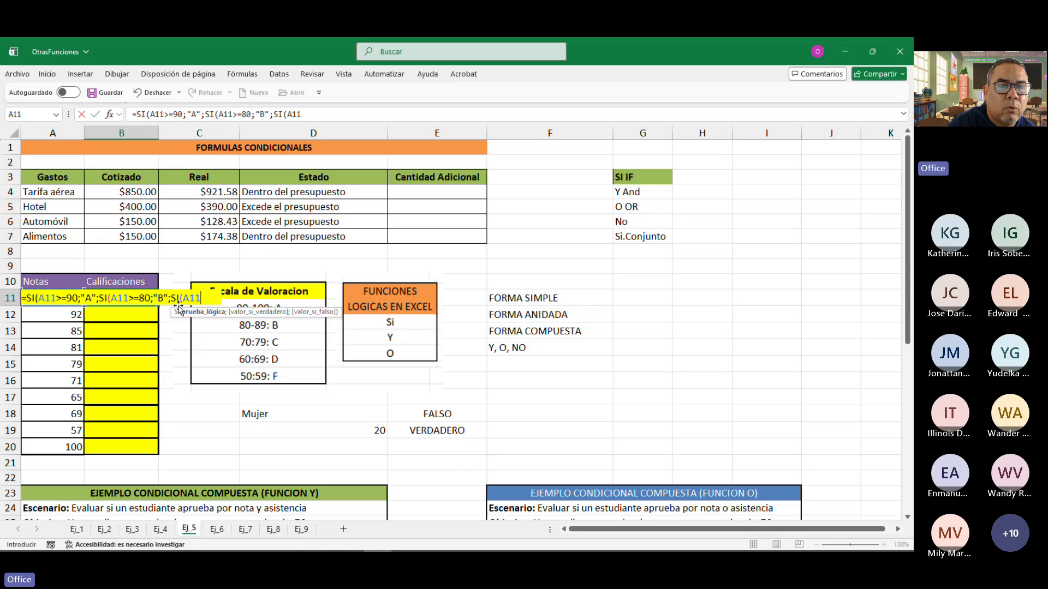
type(">")
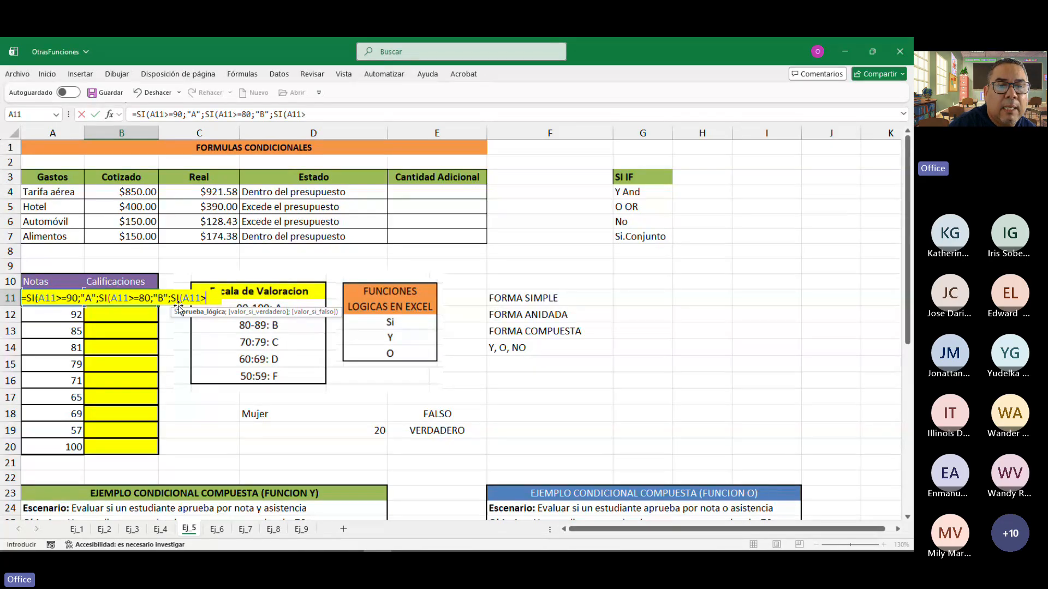
type("=70")
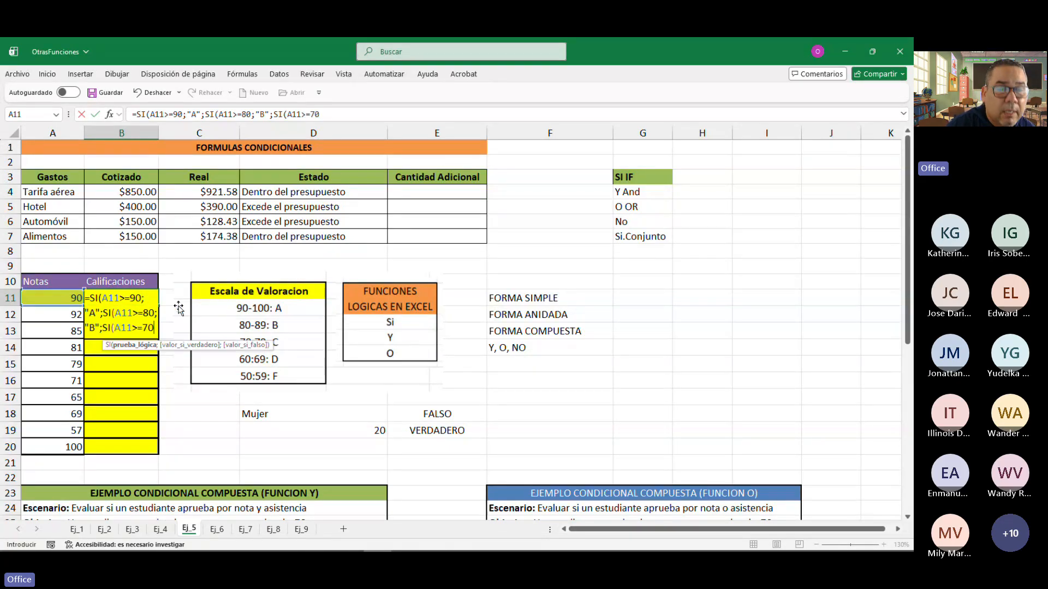
type(";")
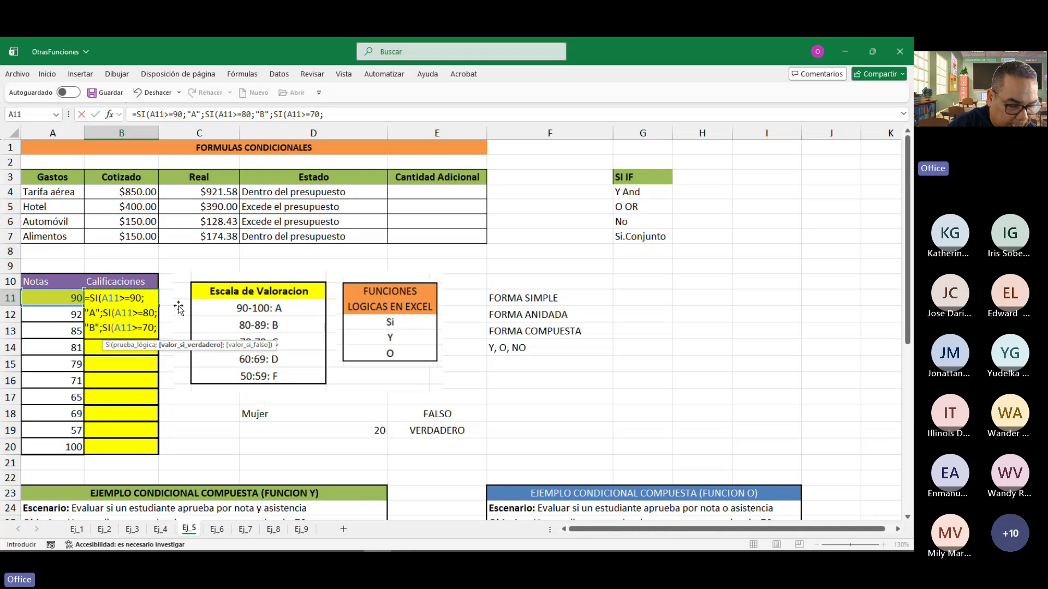
type("\"")
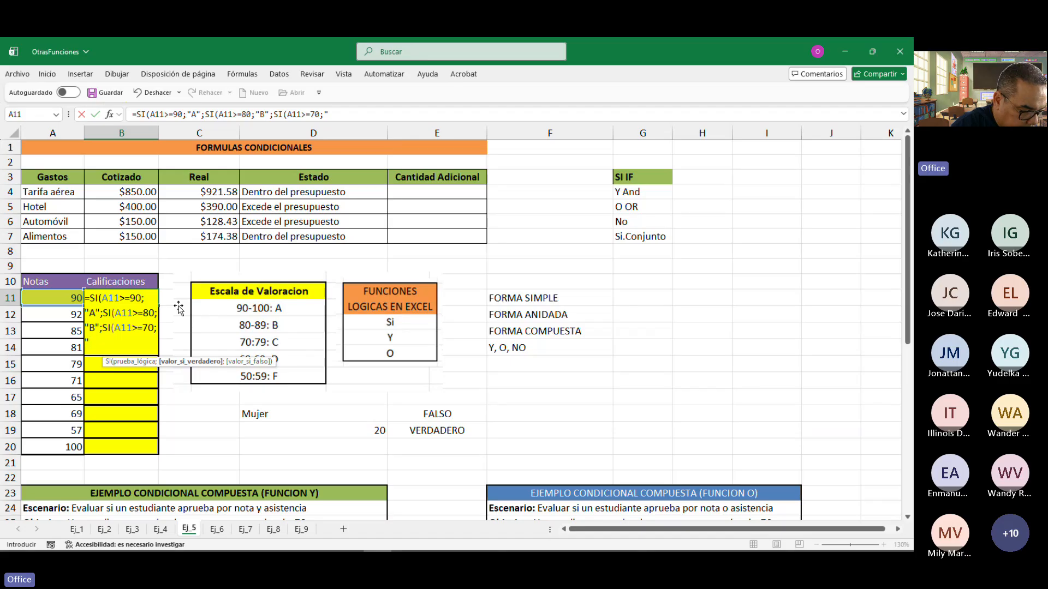
type("C\"")
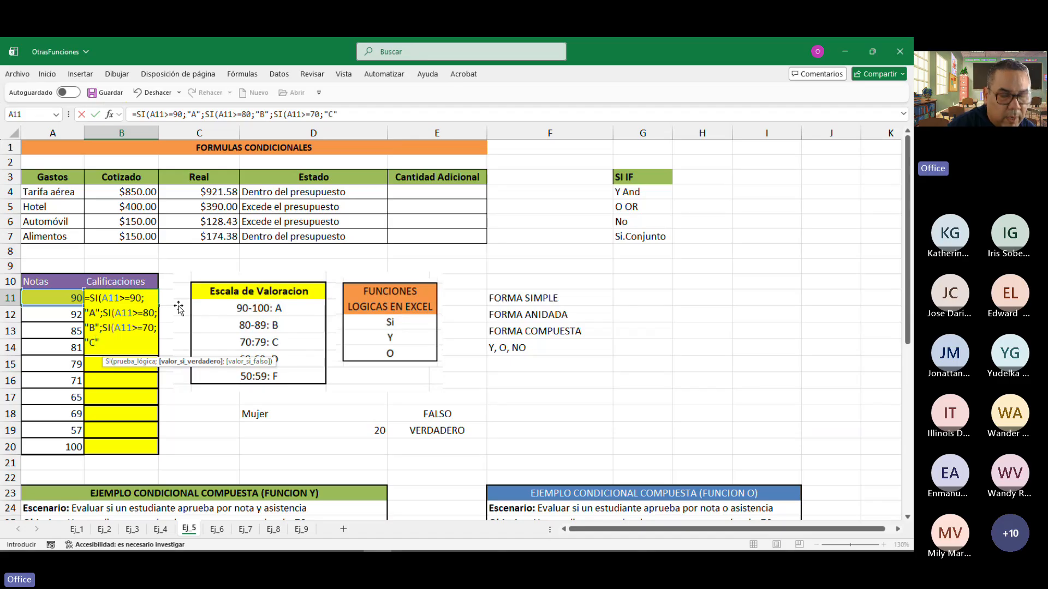
Nest a fourth SI in the B11 formula that tests A11>=60 and gives "D" as the value if true.
type(";")
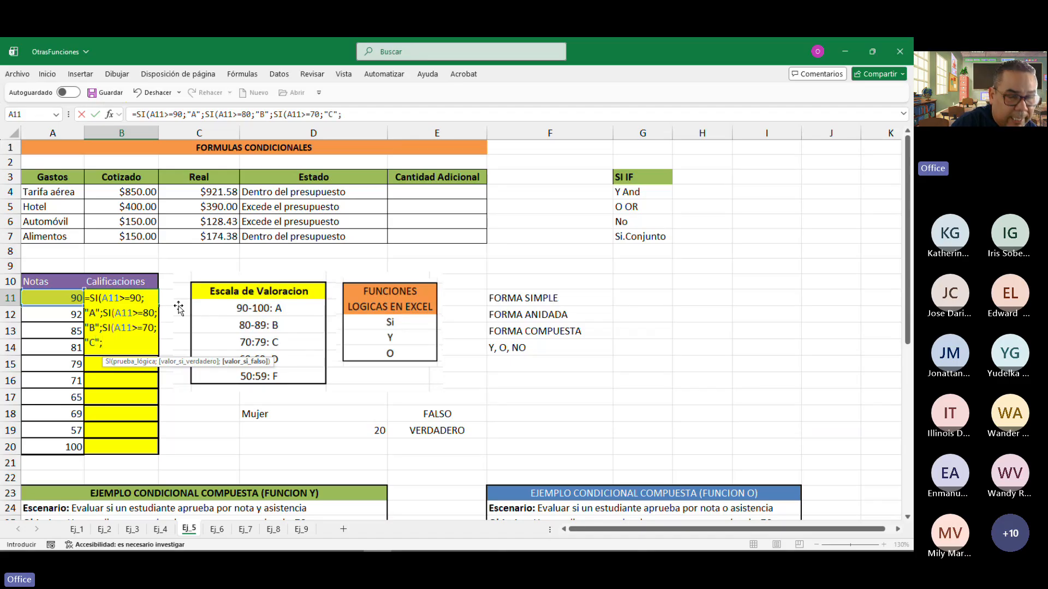
type("SI(")
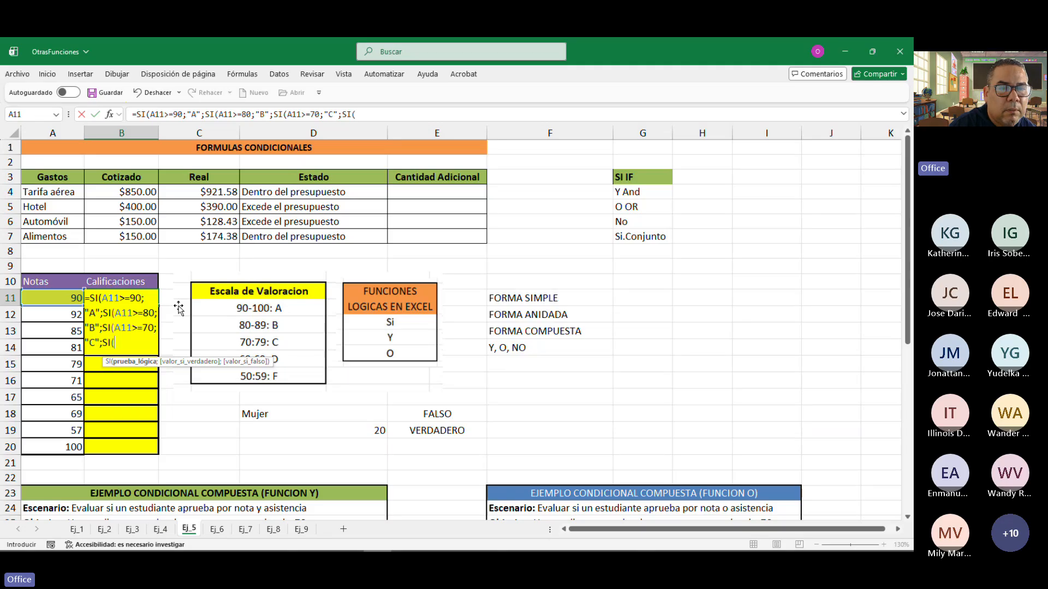
type("A11")
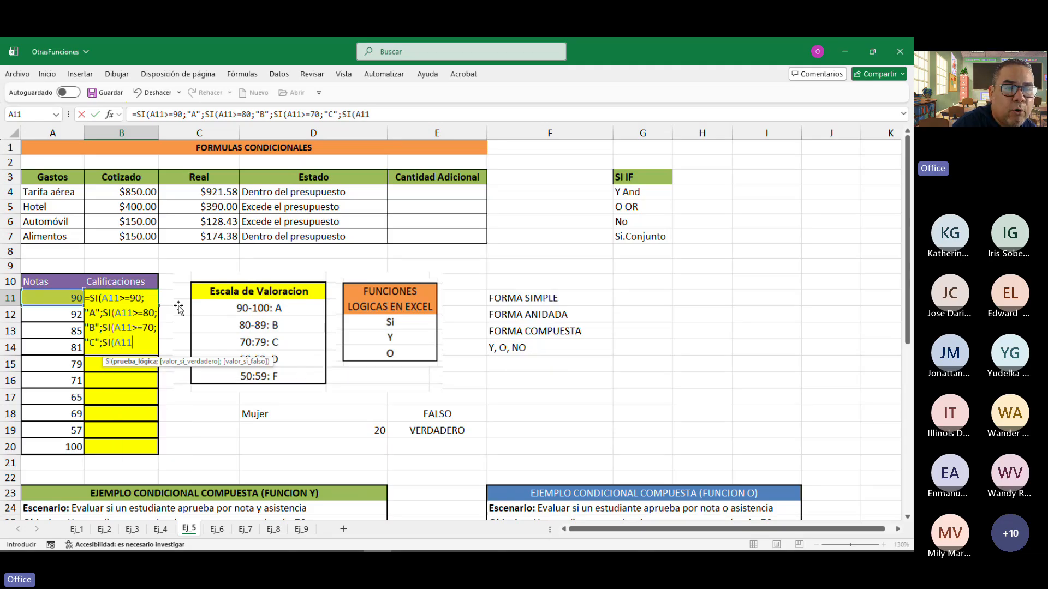
type(">=60")
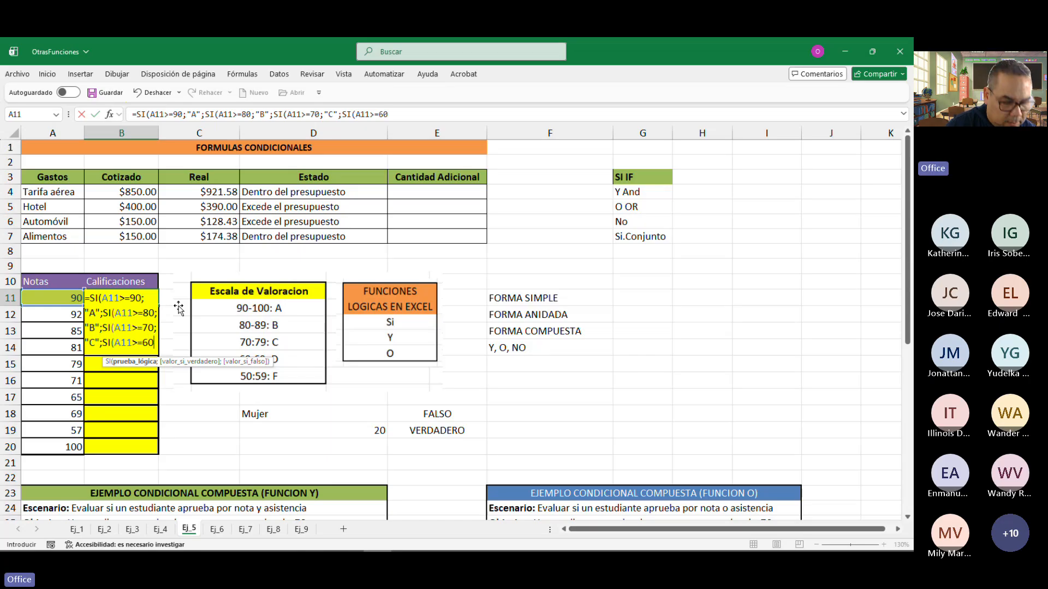
type(";")
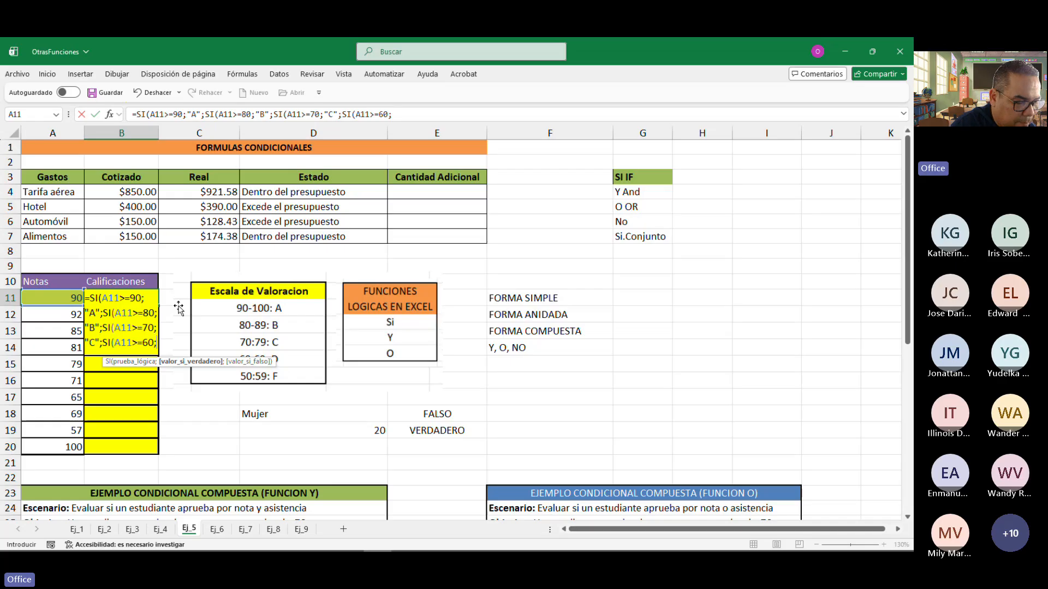
type("\"D\"")
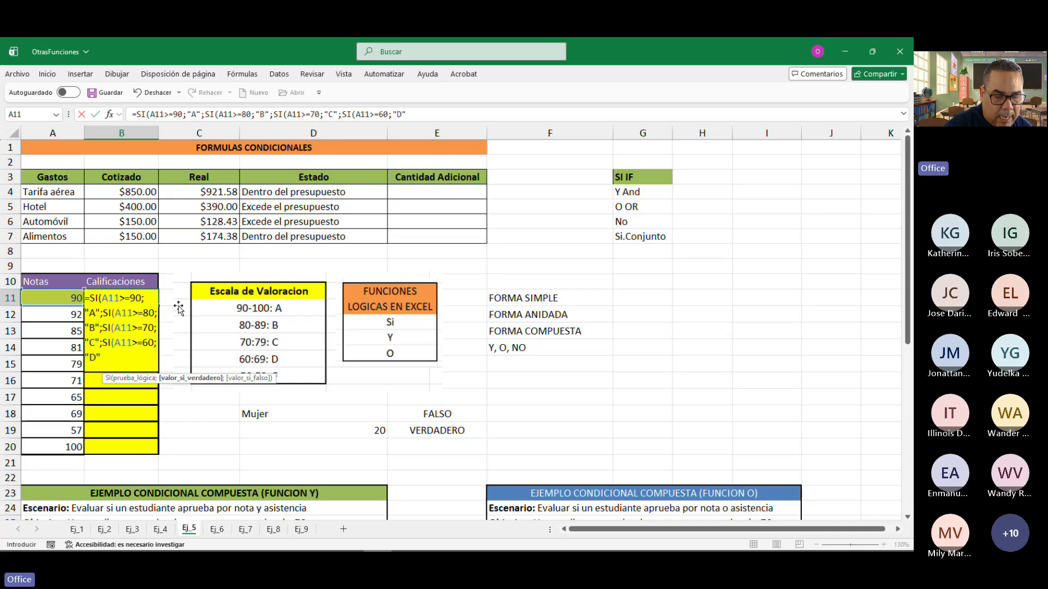
Finish the B11 formula with "F" as the last value if false, close all four SI functions and enter it.
type(";")
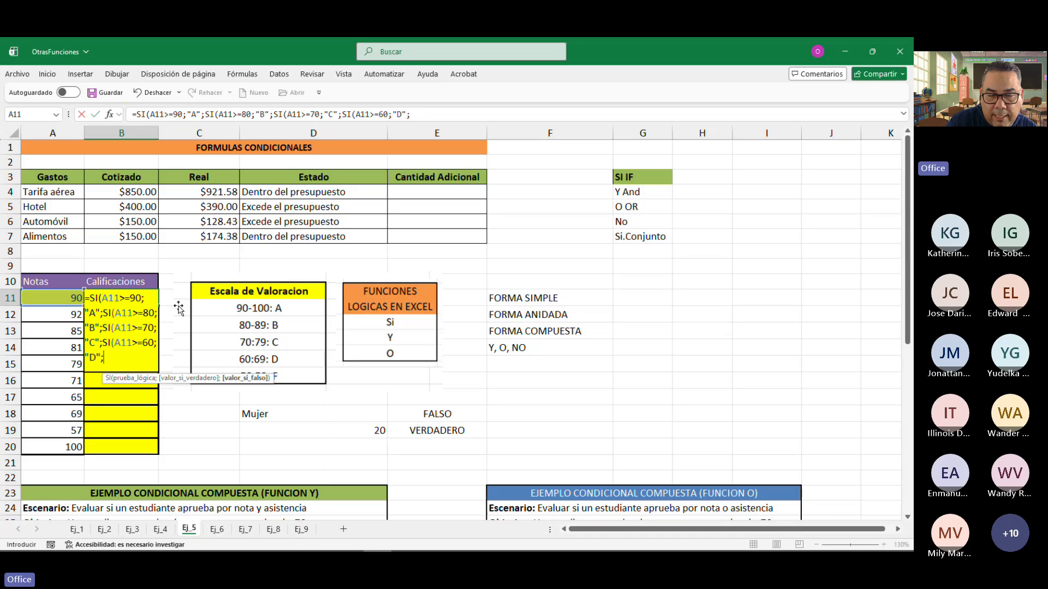
type("\"")
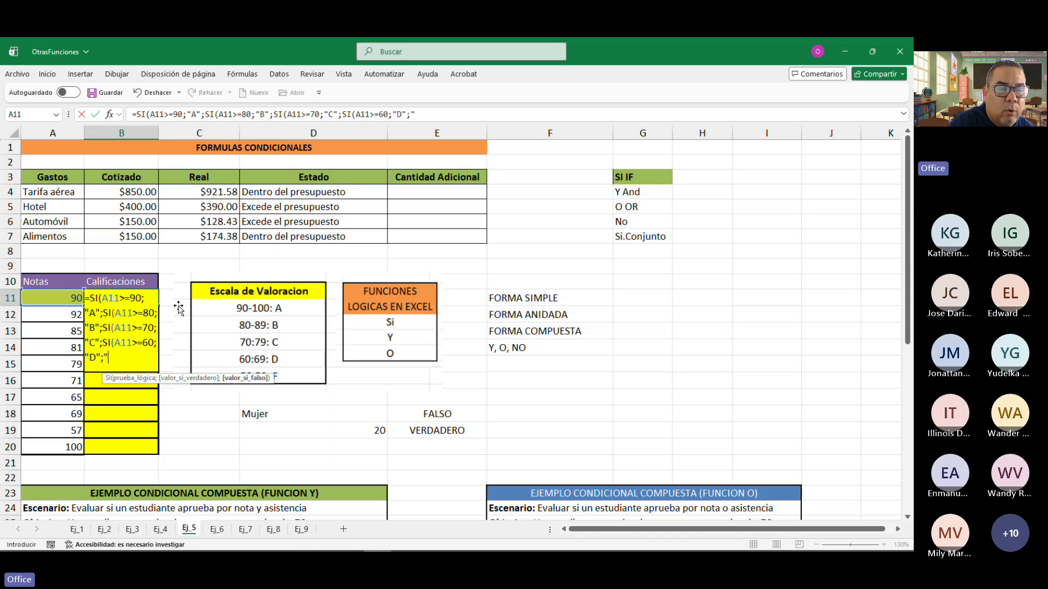
type("F")
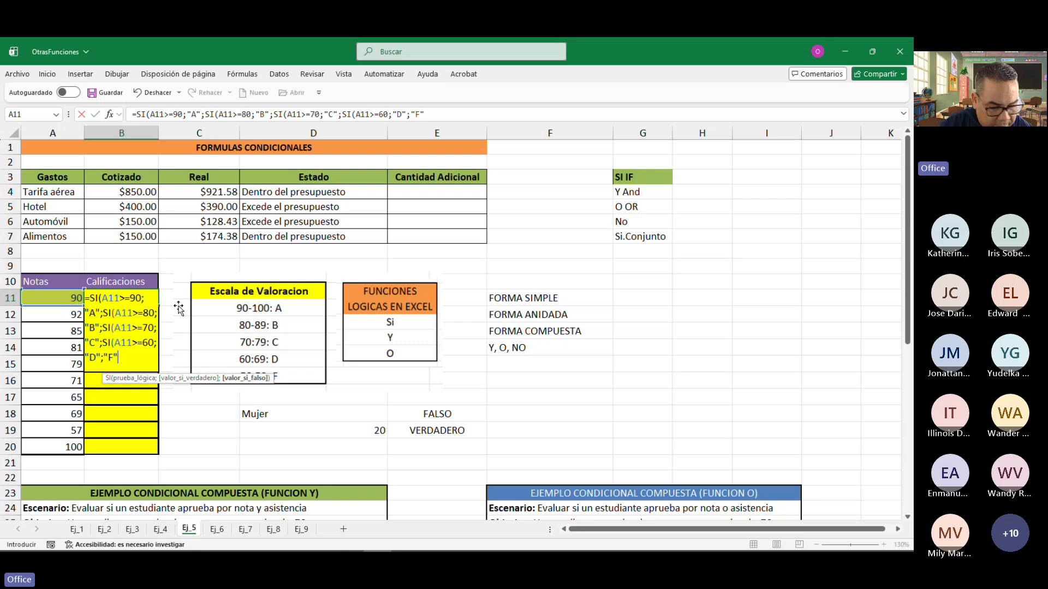
type(")")
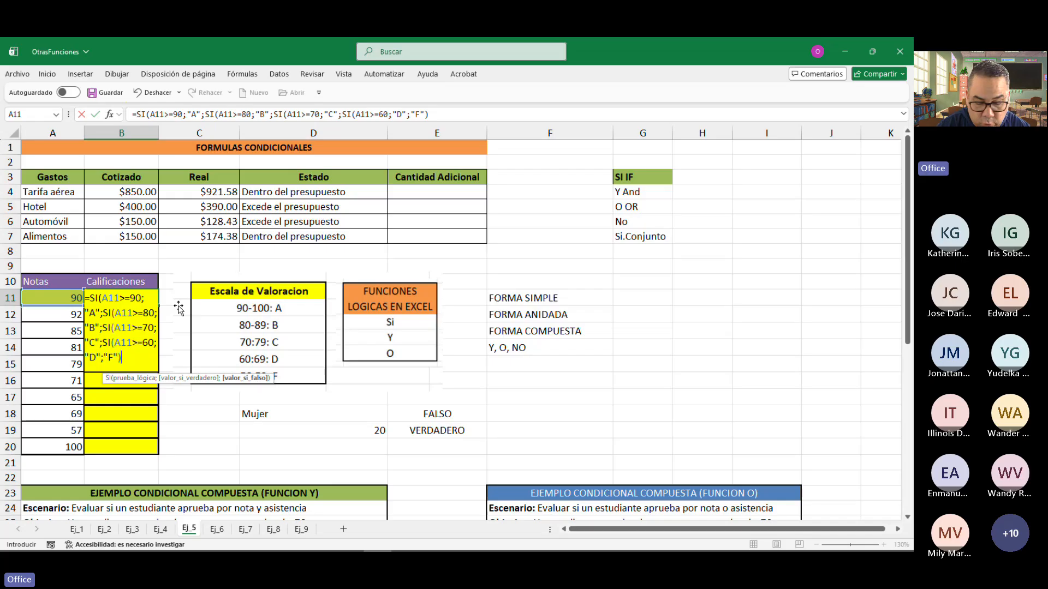
type("))")
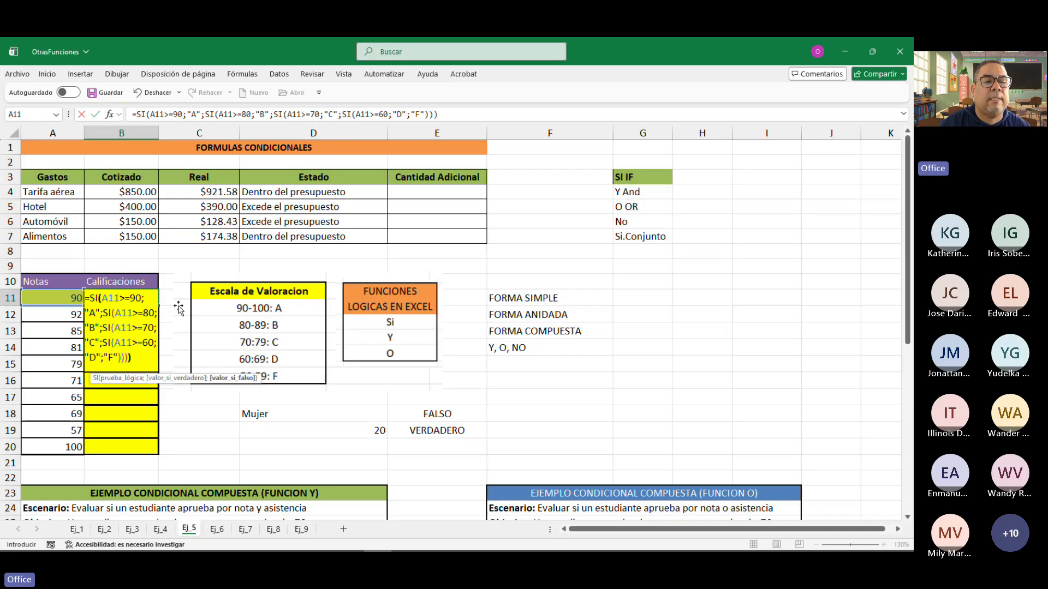
type(")")
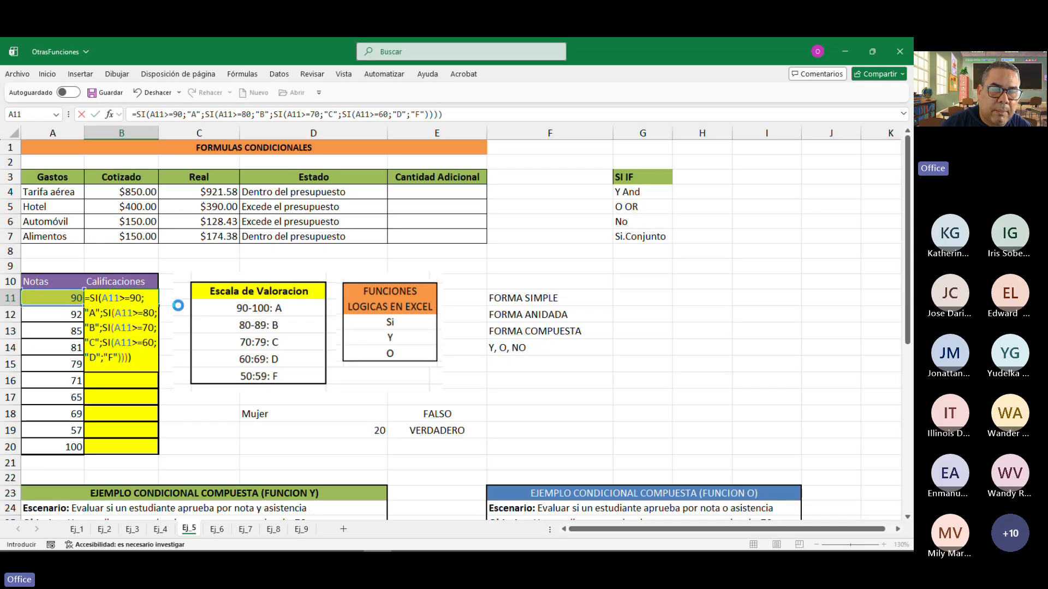
key("Return")
Fill the nested SI formula from B11 down through B20 in the Calificaciones column.
left_click(134, 298)
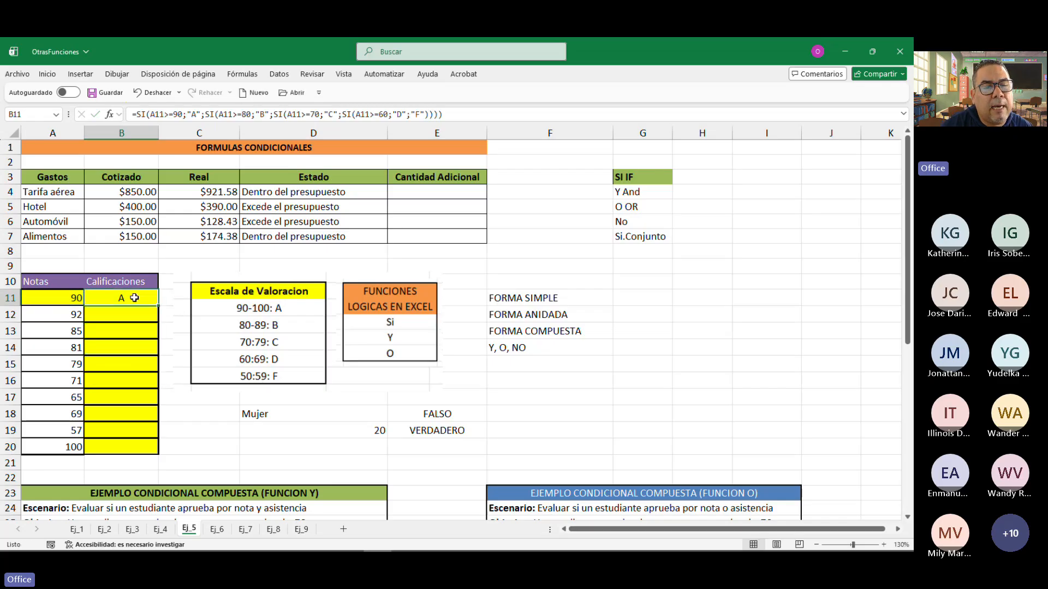
left_click_drag(159, 305, 185, 454)
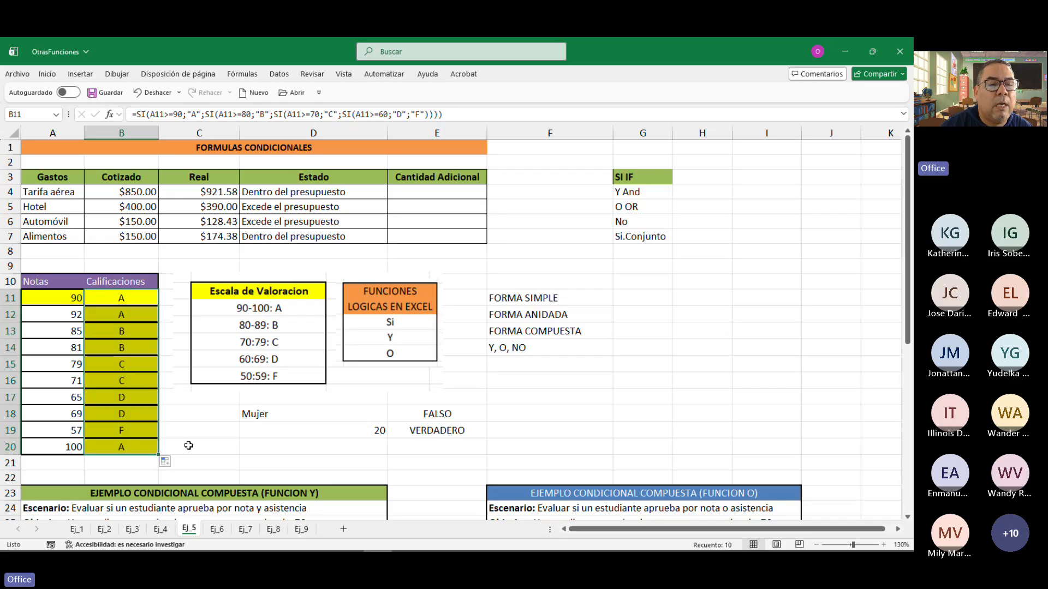
Review the Notas in A11:A20 and the full nested SI formula in B11, leaving the formula as it is.
left_click_drag(61, 298, 58, 443)
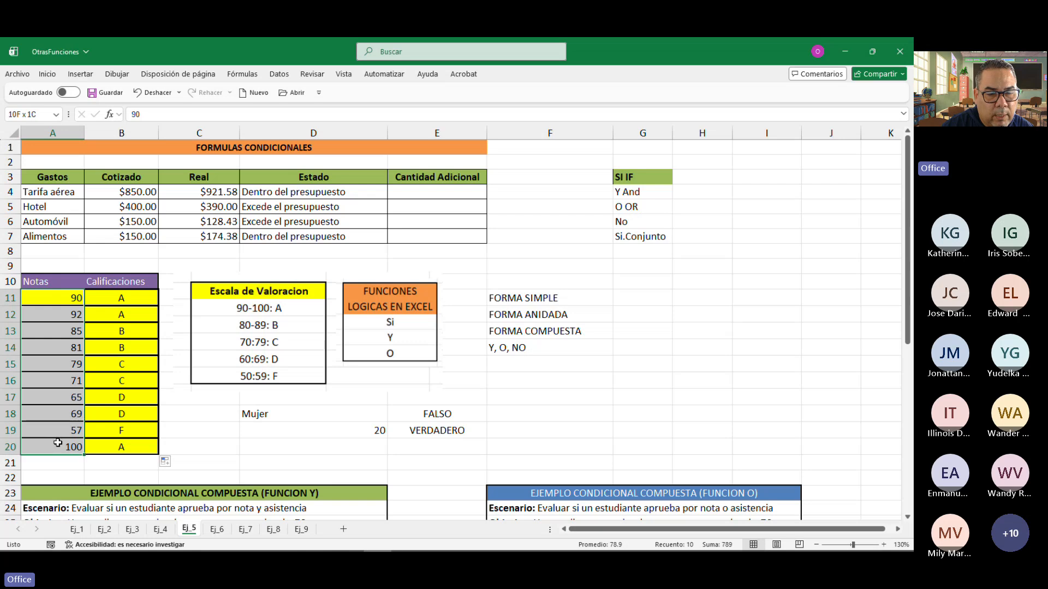
left_click(127, 298)
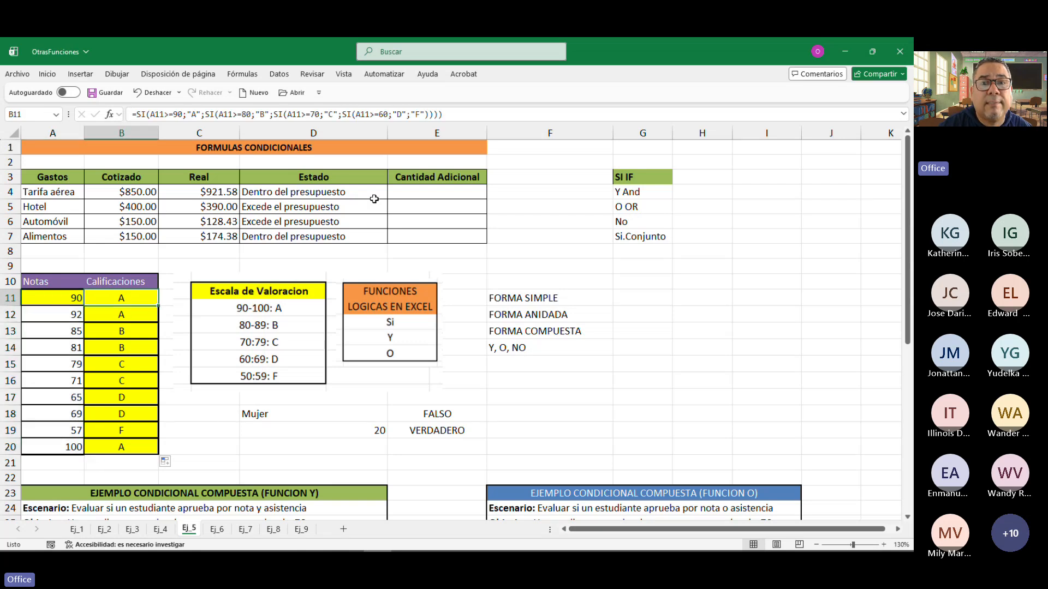
left_click_drag(469, 114, 99, 111)
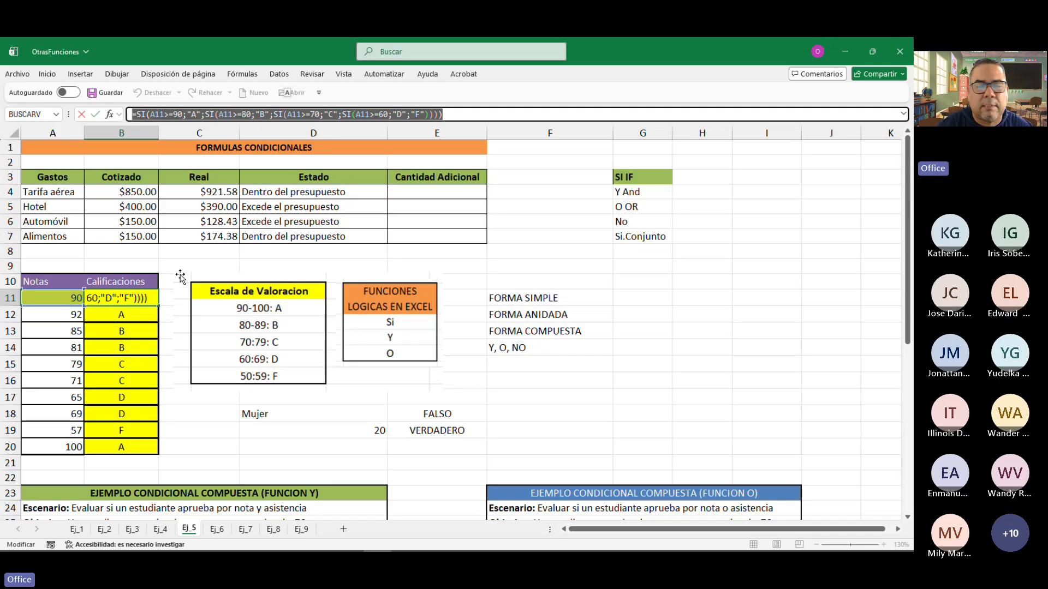
key("Return")
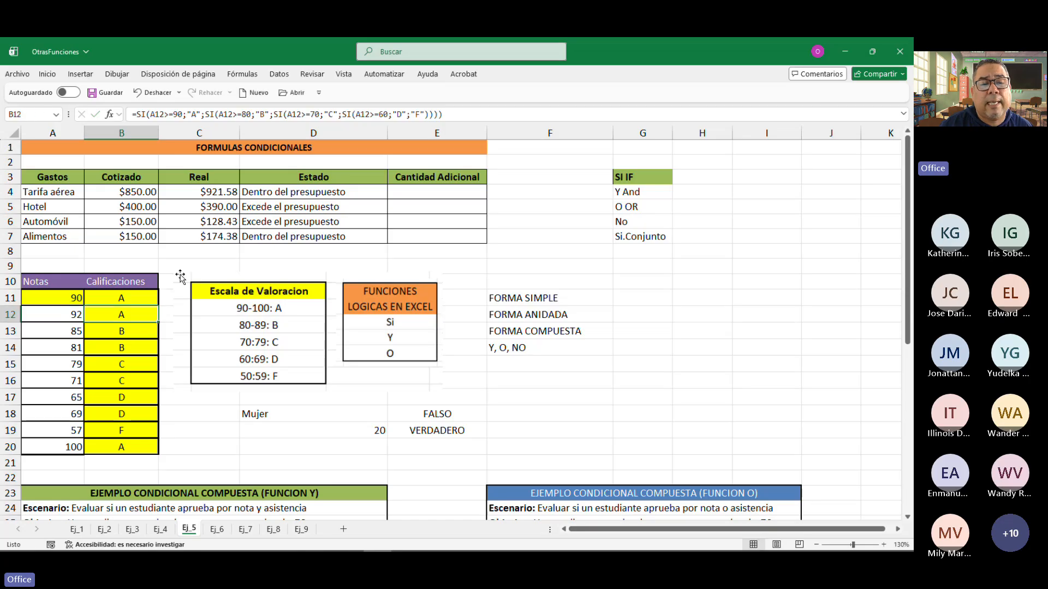
Undo the fill down the Calificaciones column and the nested SI formula entered in B11.
left_click(652, 237)
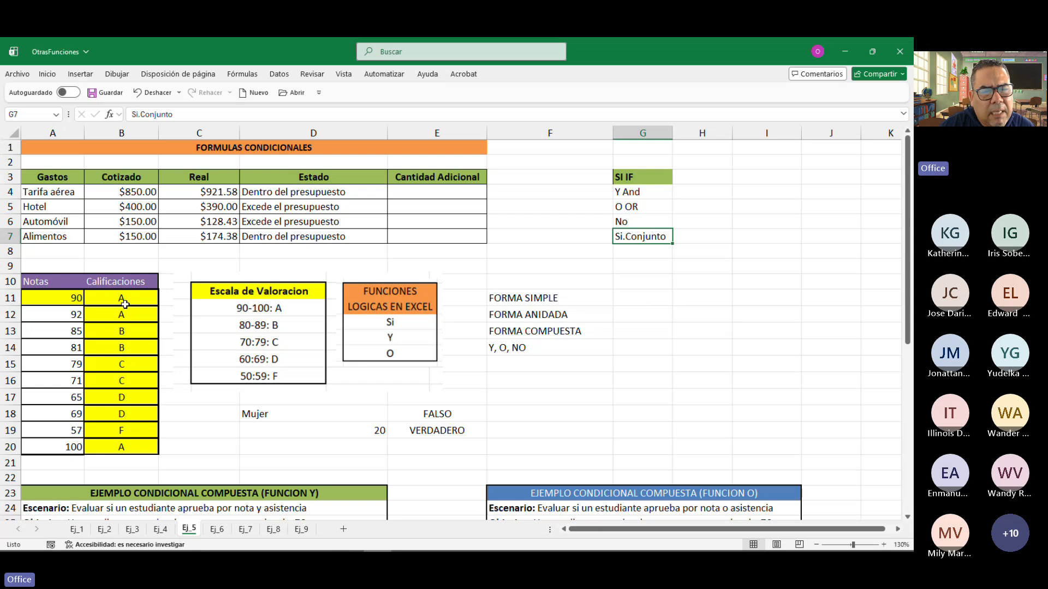
left_click_drag(125, 312, 121, 445)
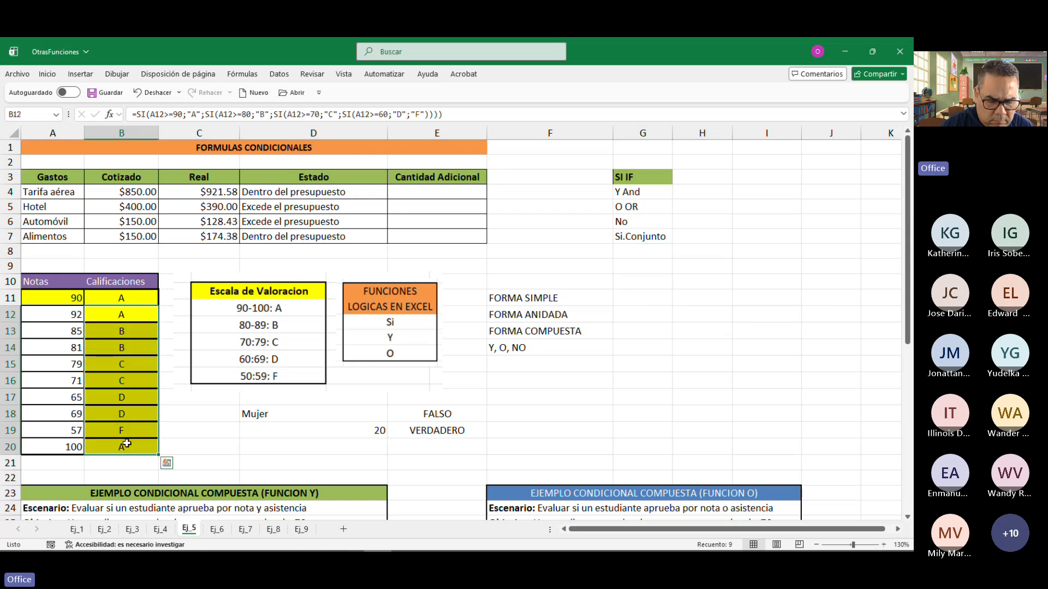
key("ctrl+z")
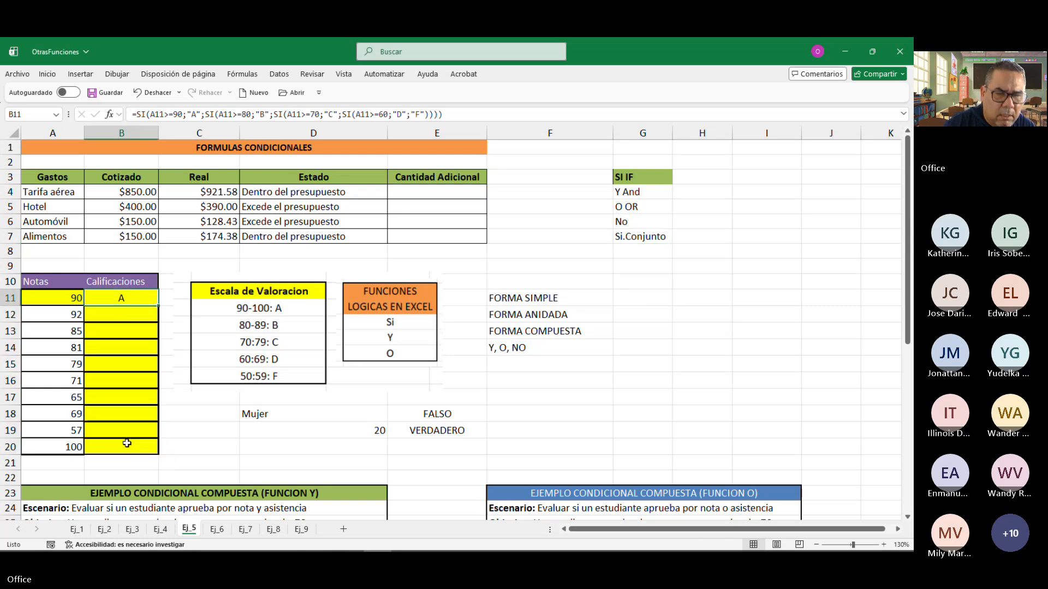
key("ctrl+z")
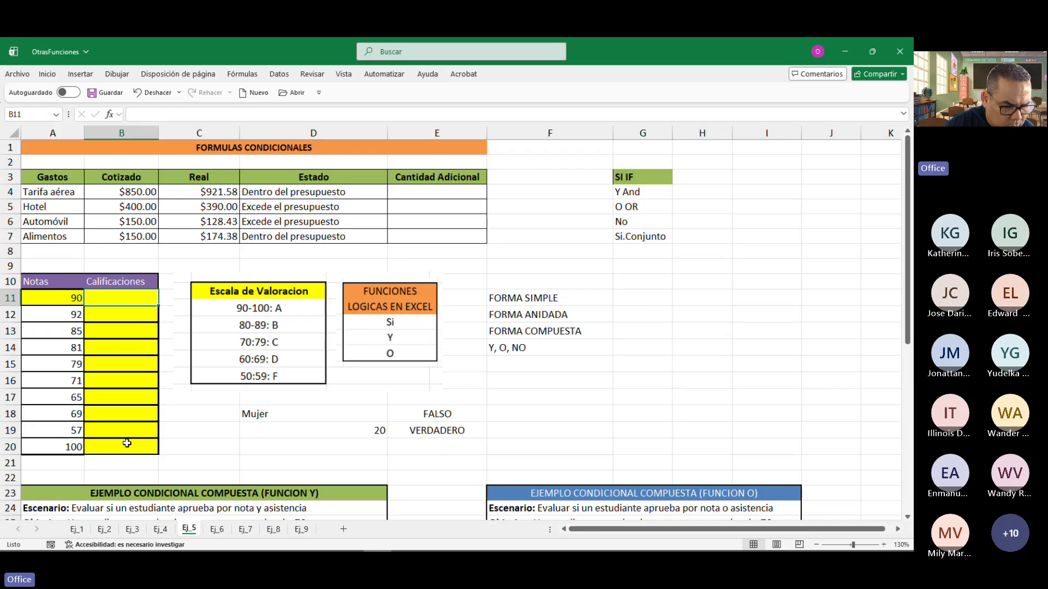
Start a SI.CONJUNTO formula in B11 whose first test is A11>=90 and returns "A".
type("=")
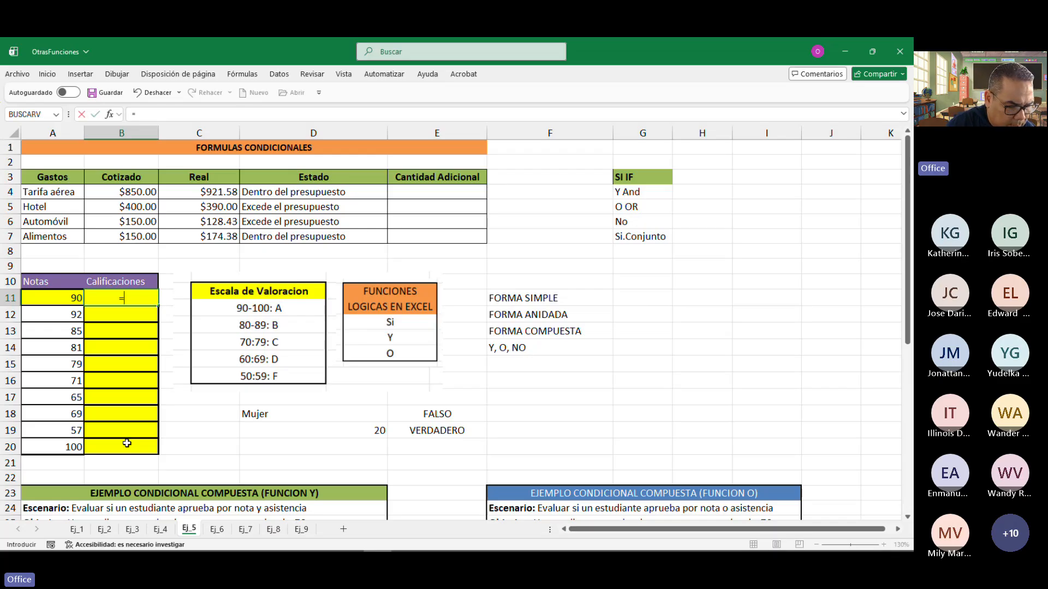
type("si")
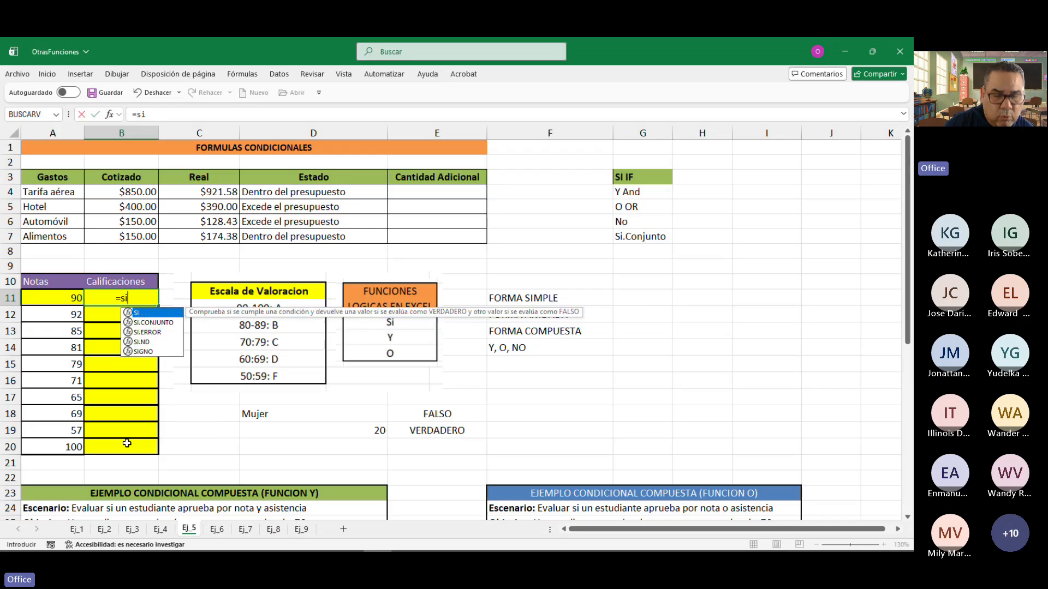
key("Down")
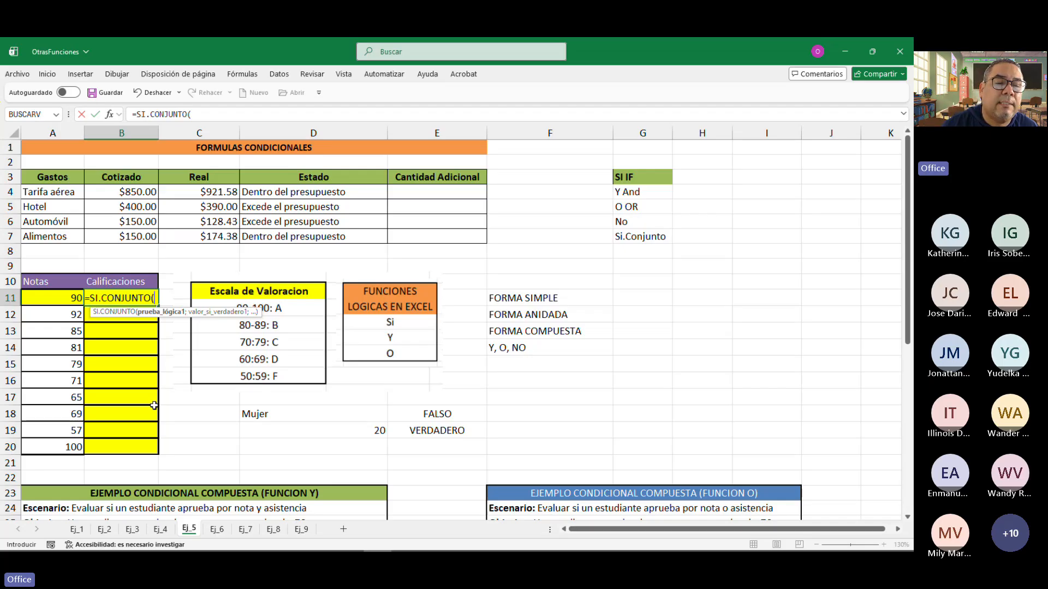
left_click(71, 299)
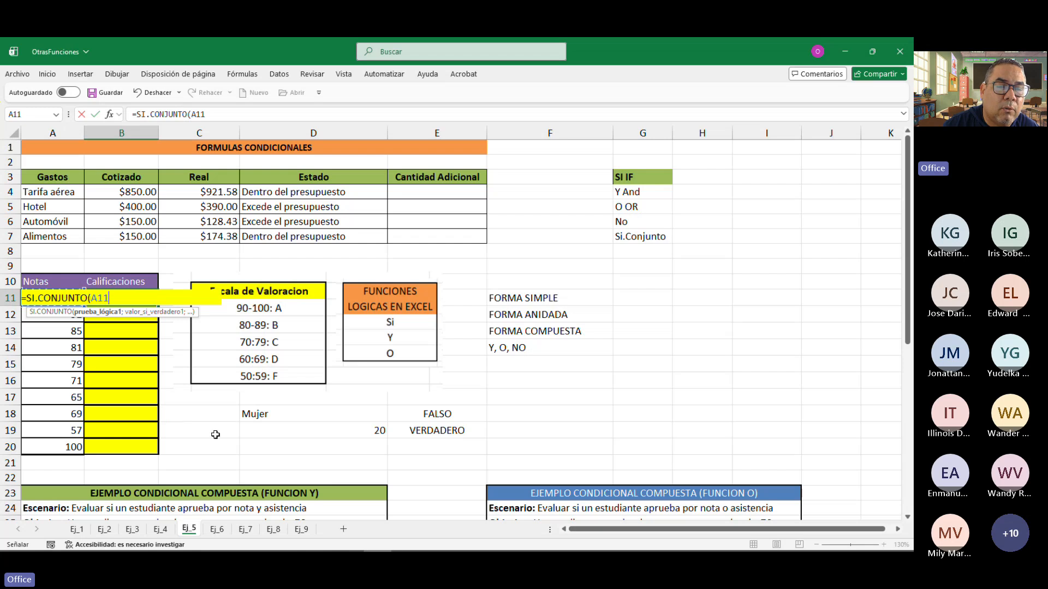
type(">")
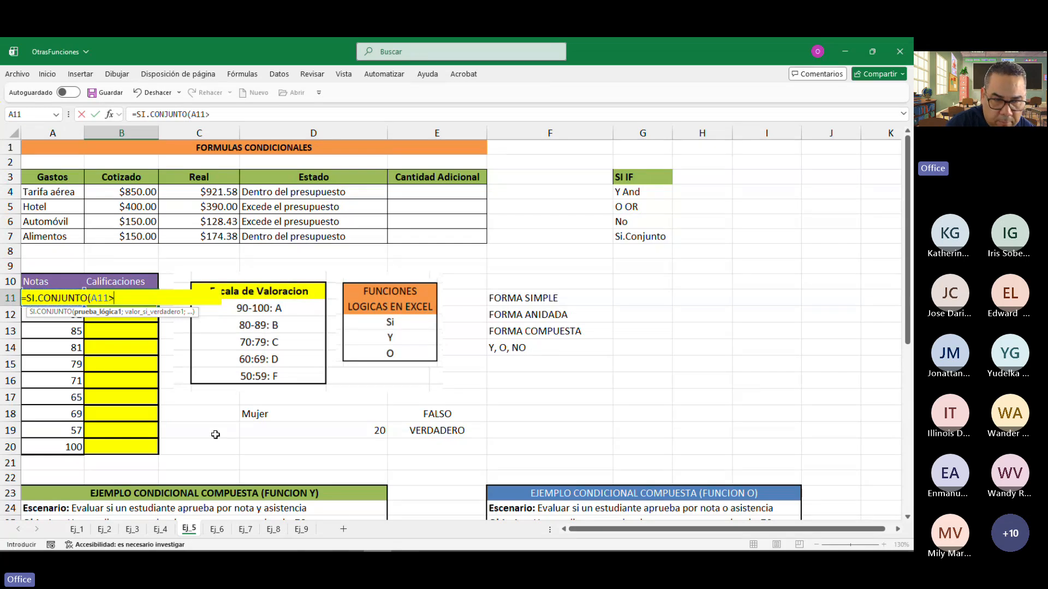
type("=9")
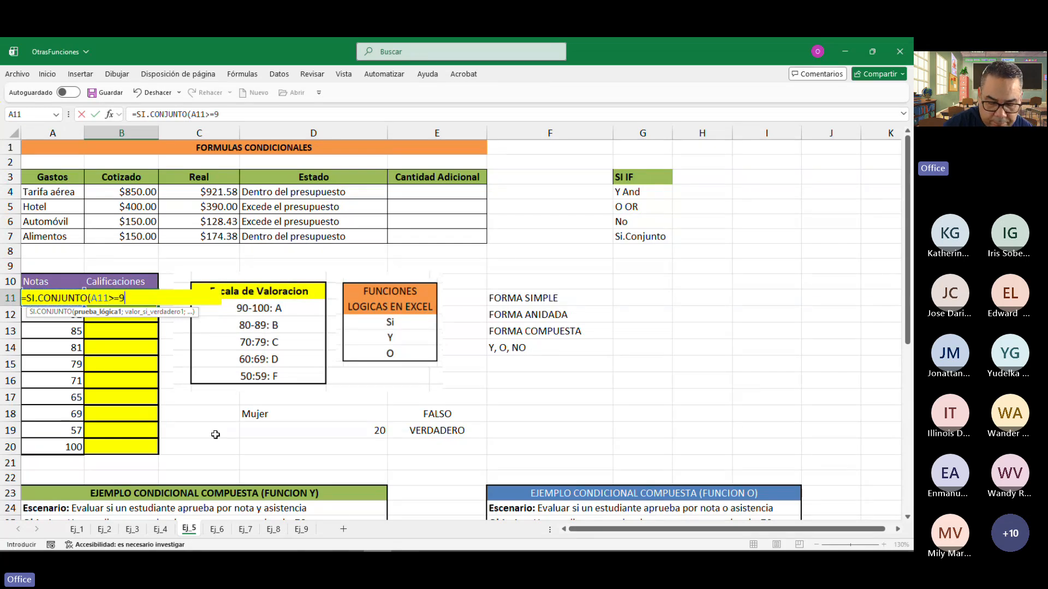
type("0;")
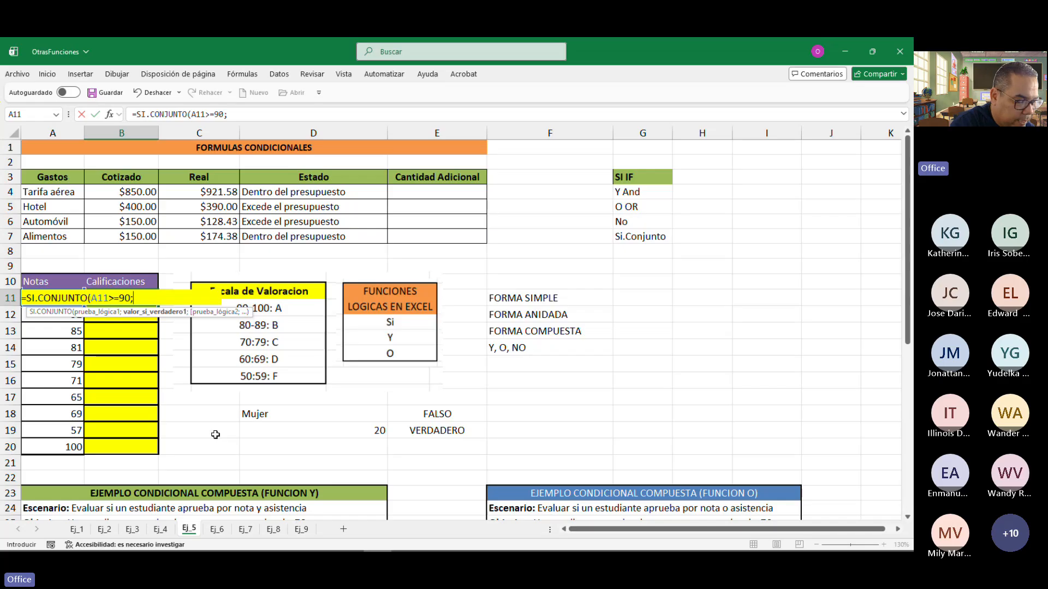
type("\"A\"")
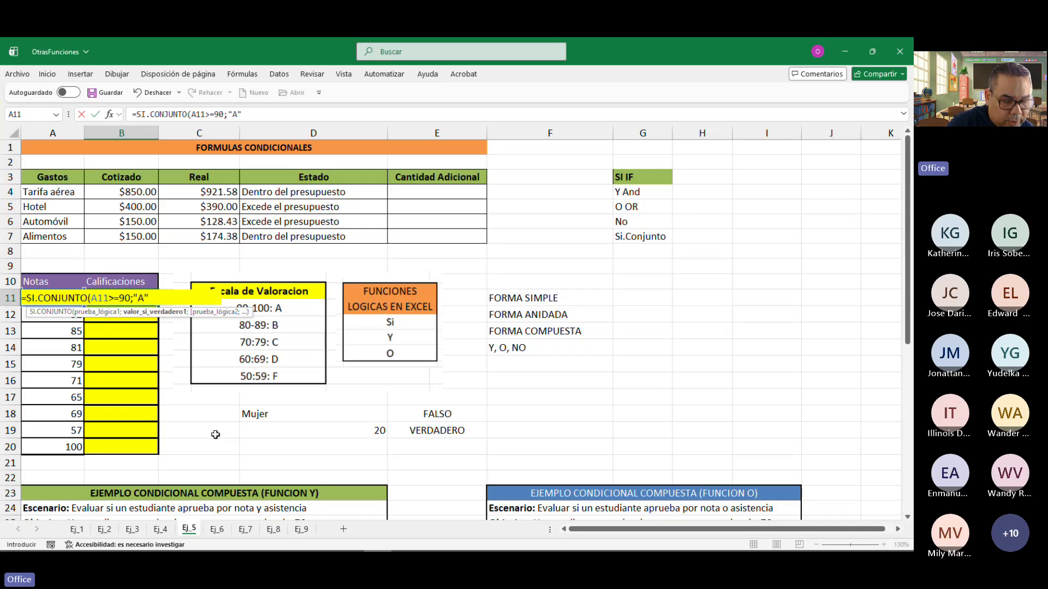
type(";")
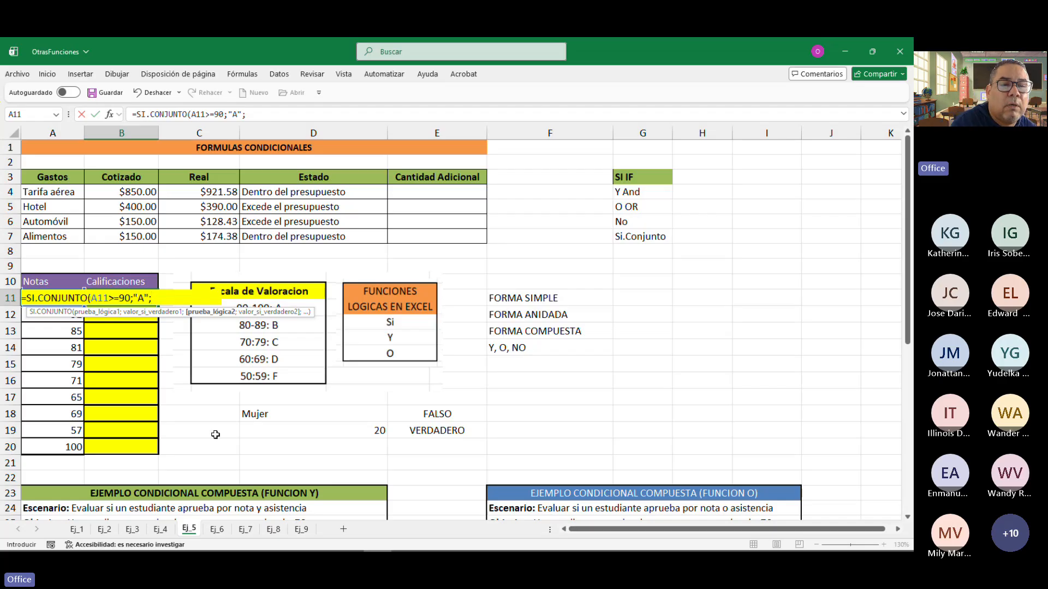
Add a second test to the SI.CONJUNTO formula in B11, A11>=80, returning "B".
type("A11")
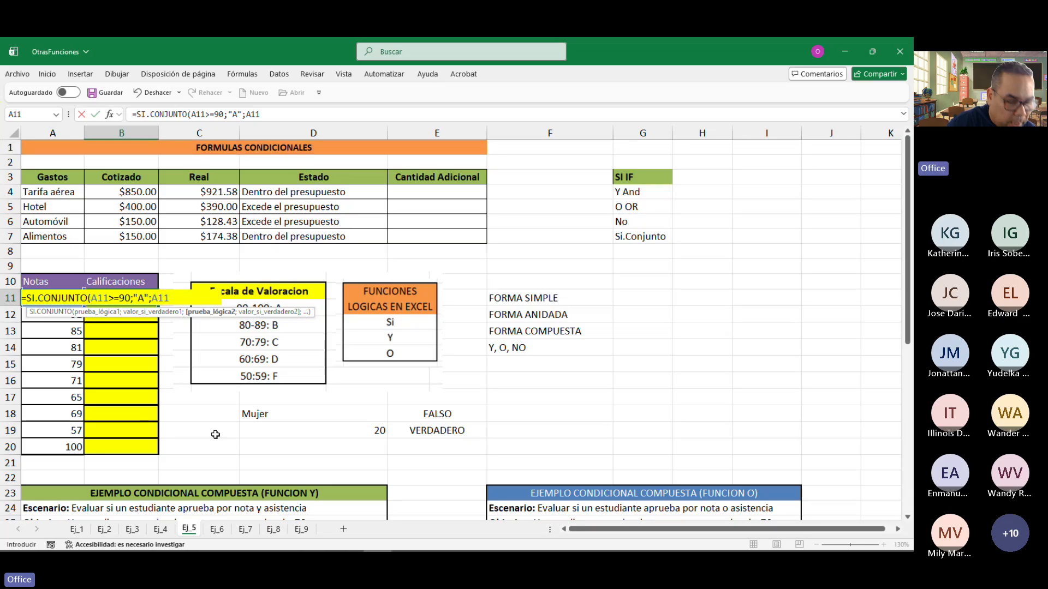
type(">")
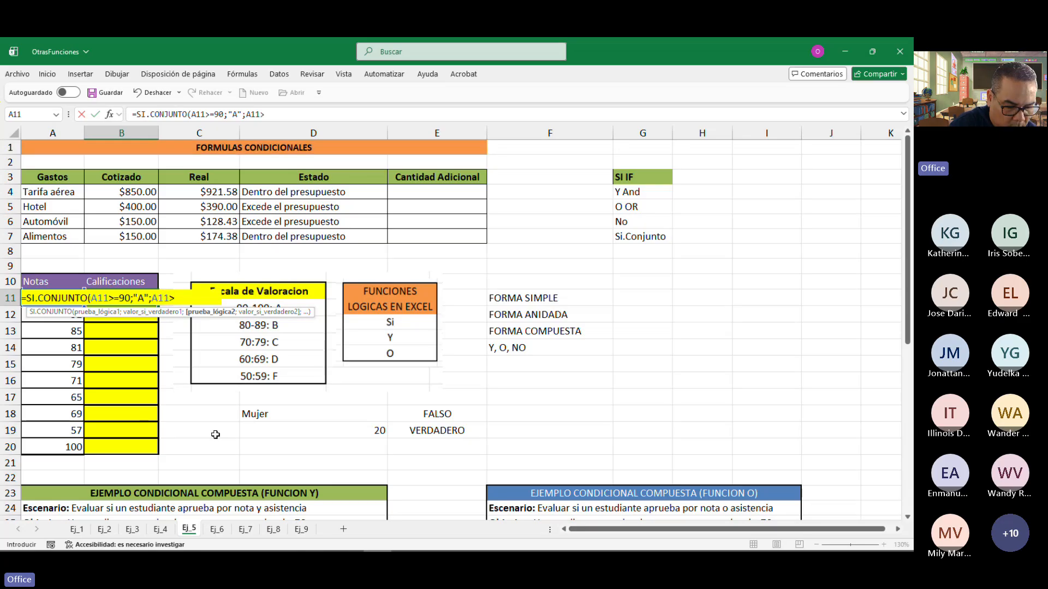
type("=")
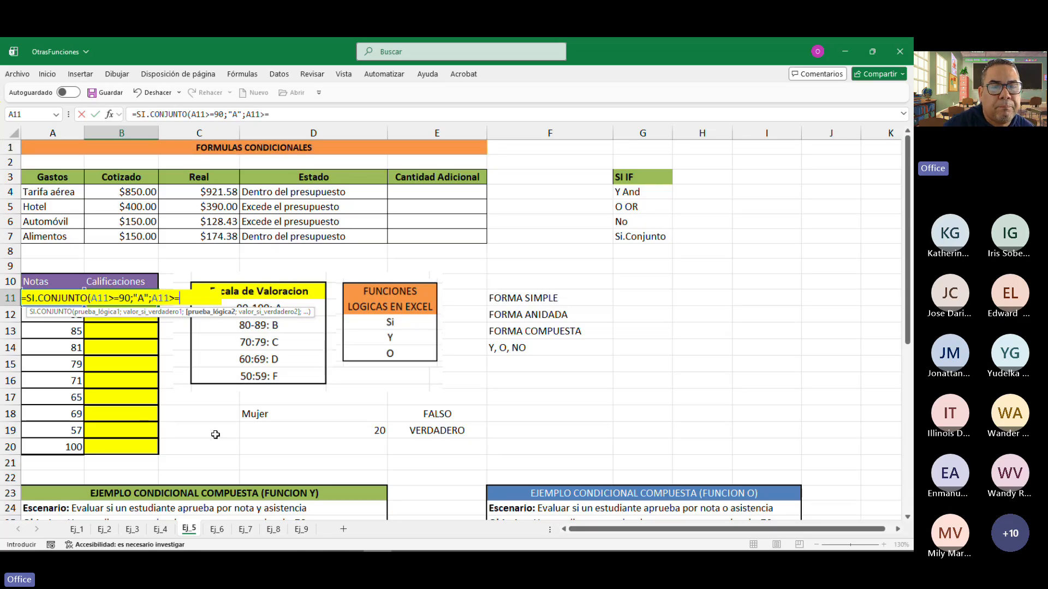
type("80")
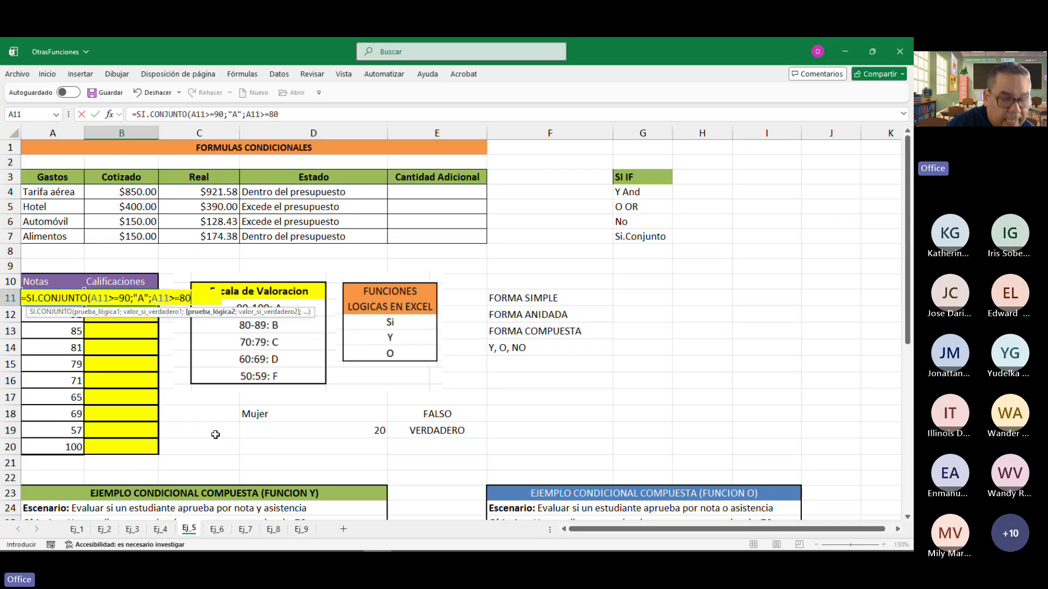
type(";")
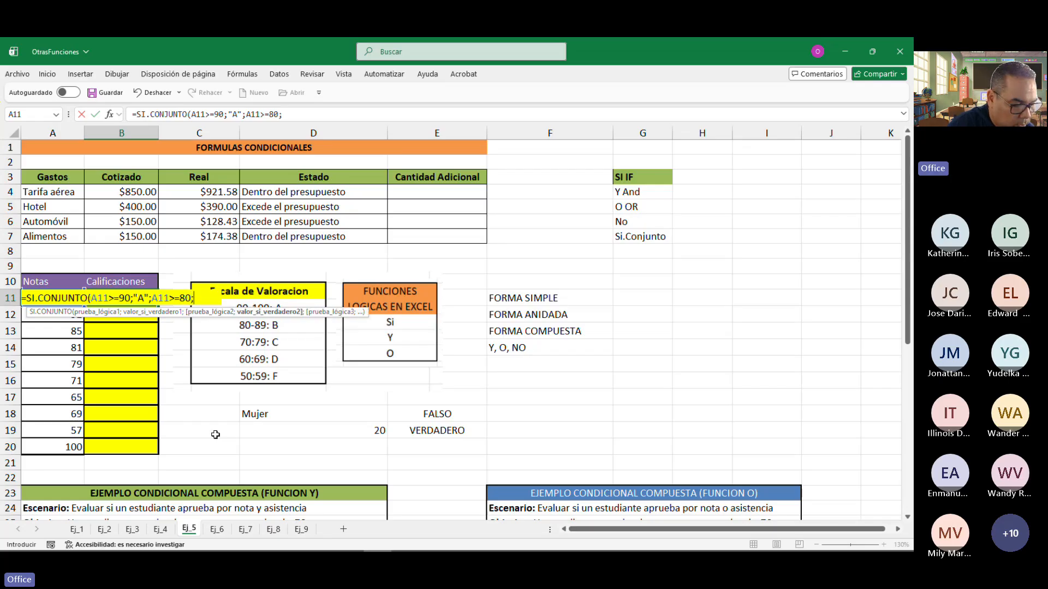
type("\"B")
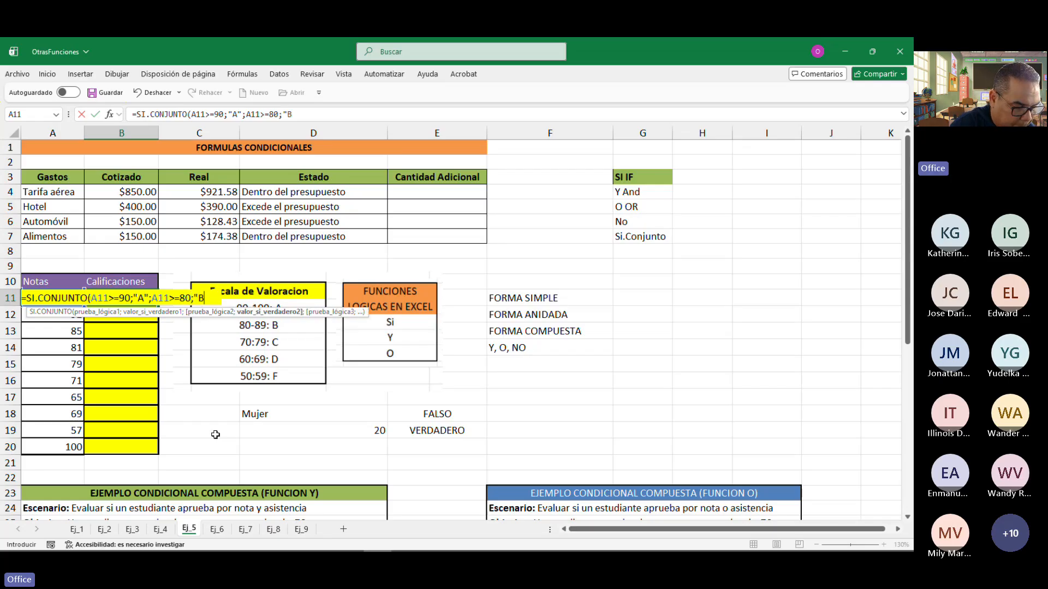
type("\"")
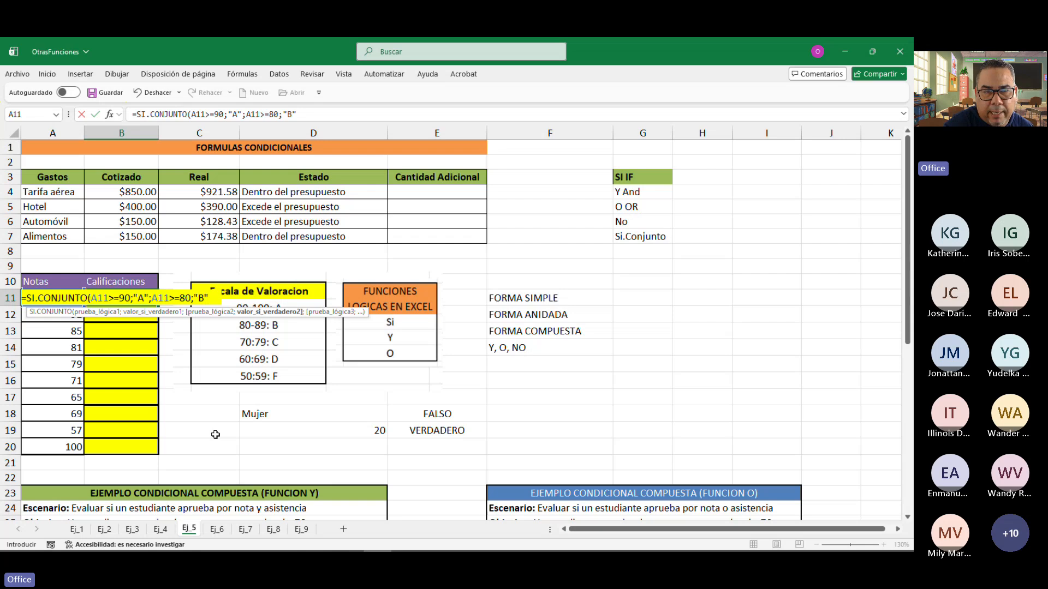
type(";")
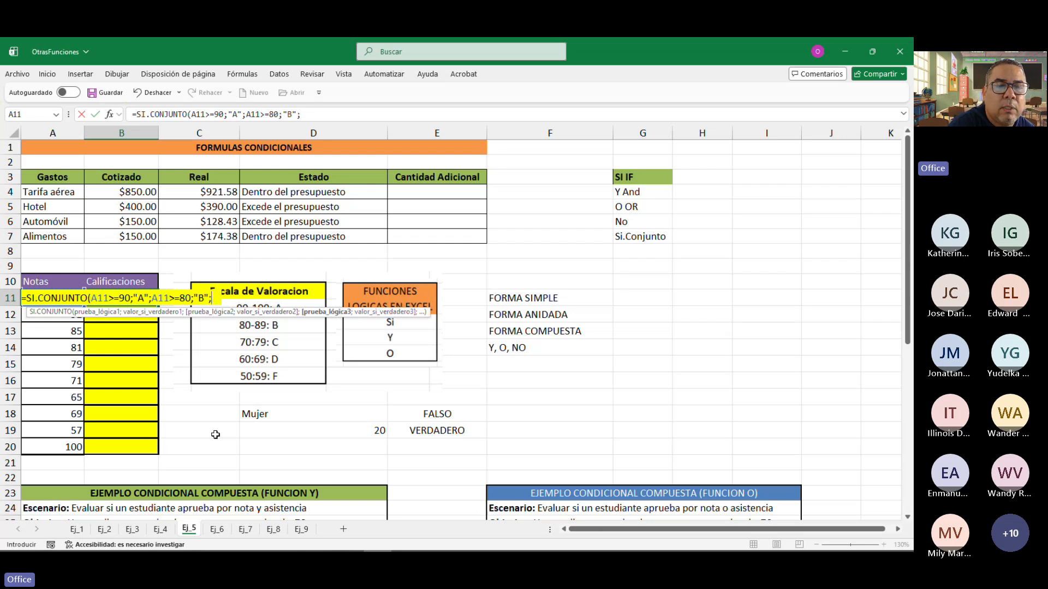
Add a third test to the SI.CONJUNTO formula in B11, A11>=70, returning "C".
type("A11")
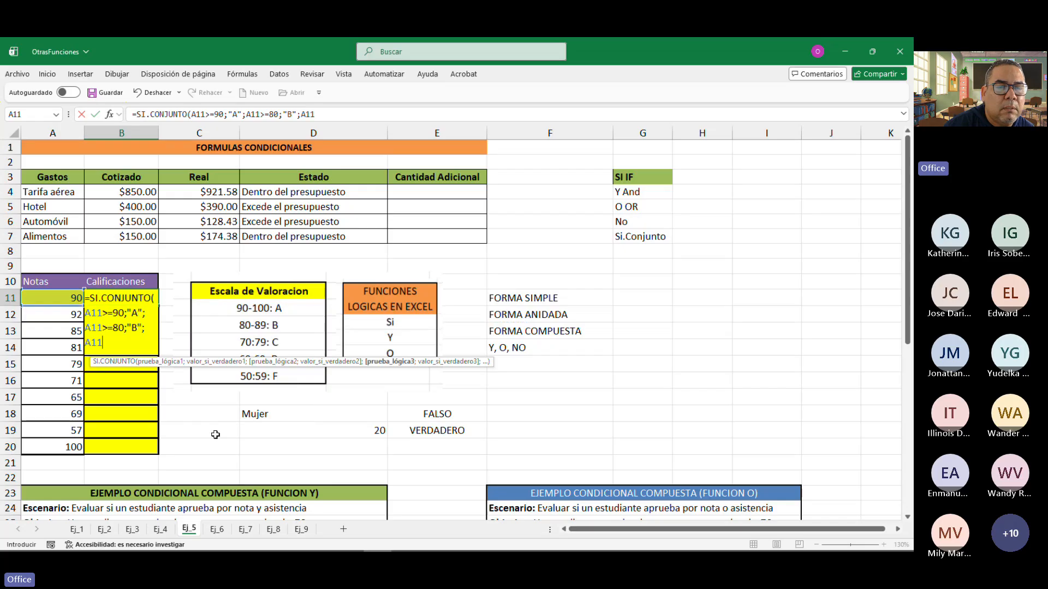
type(">=")
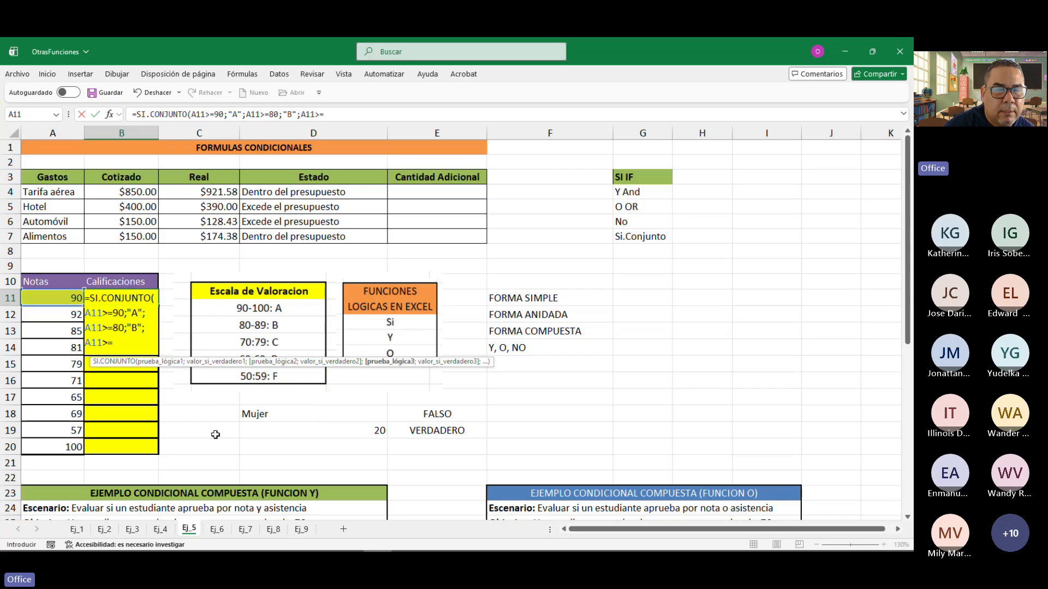
type("70")
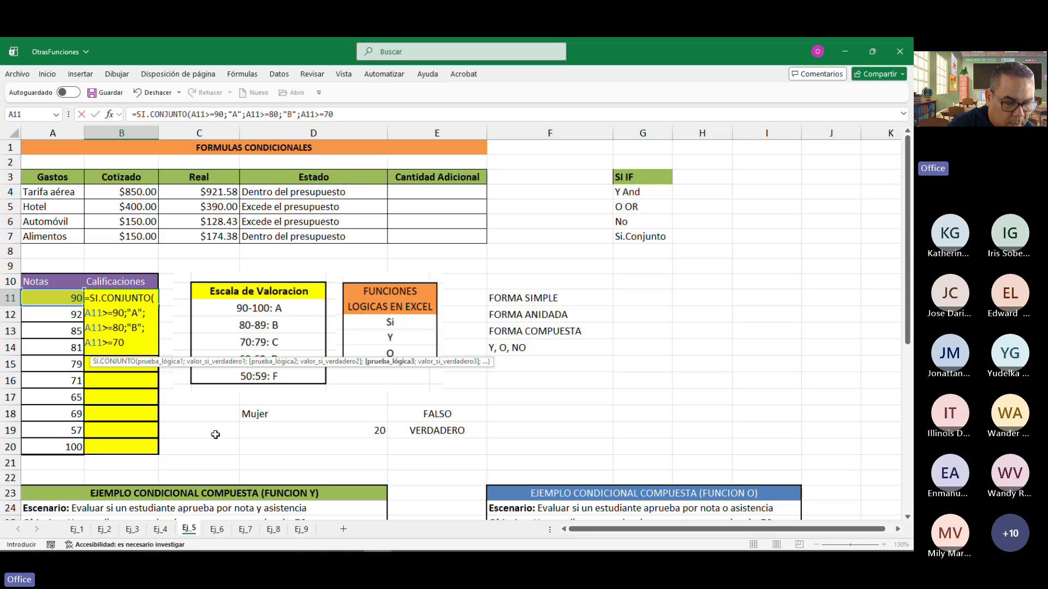
type(";\"")
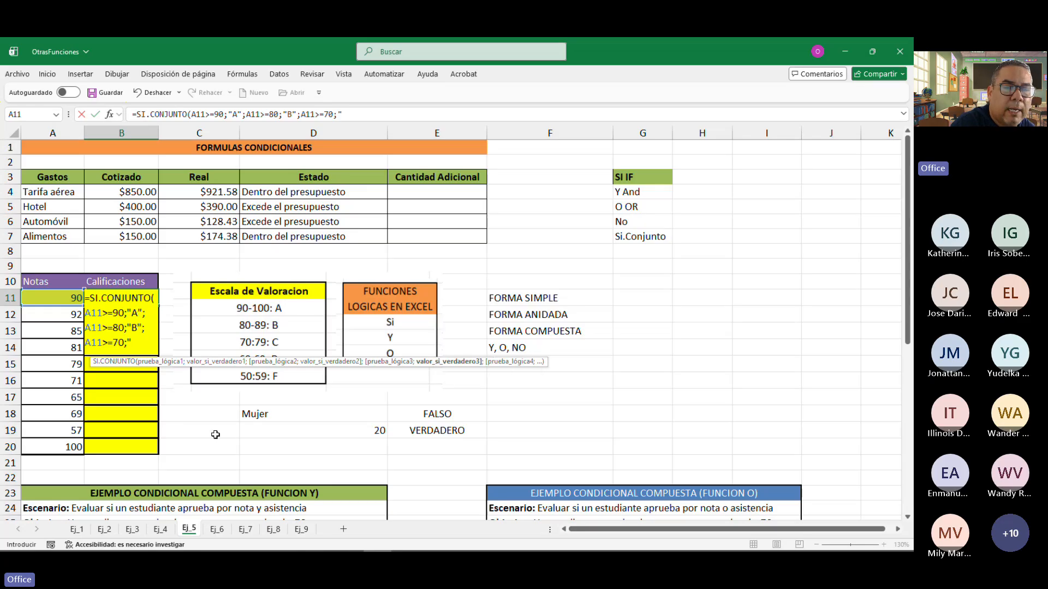
type("C\"")
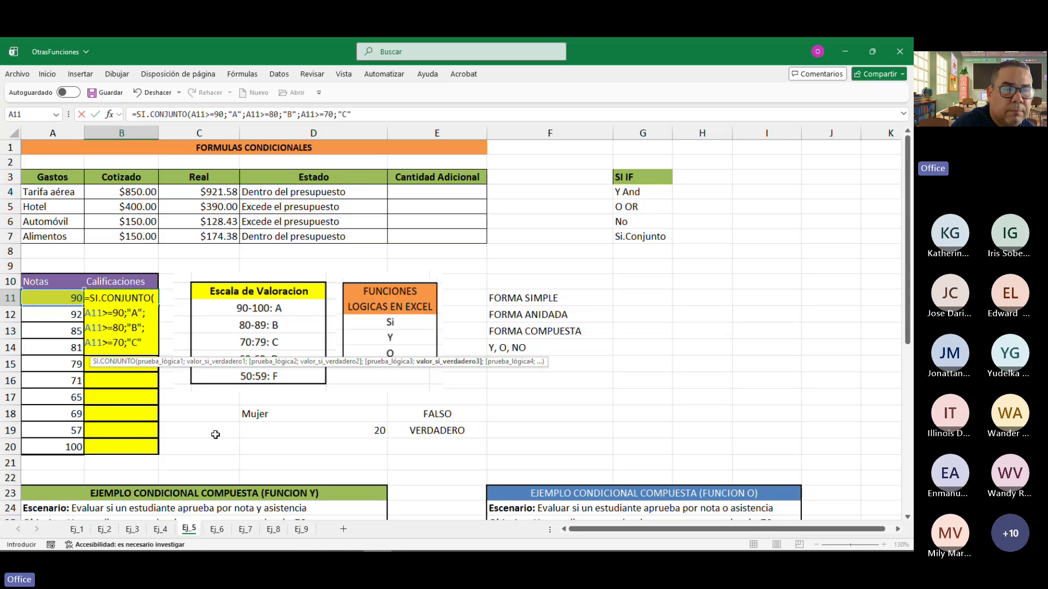
type(":")
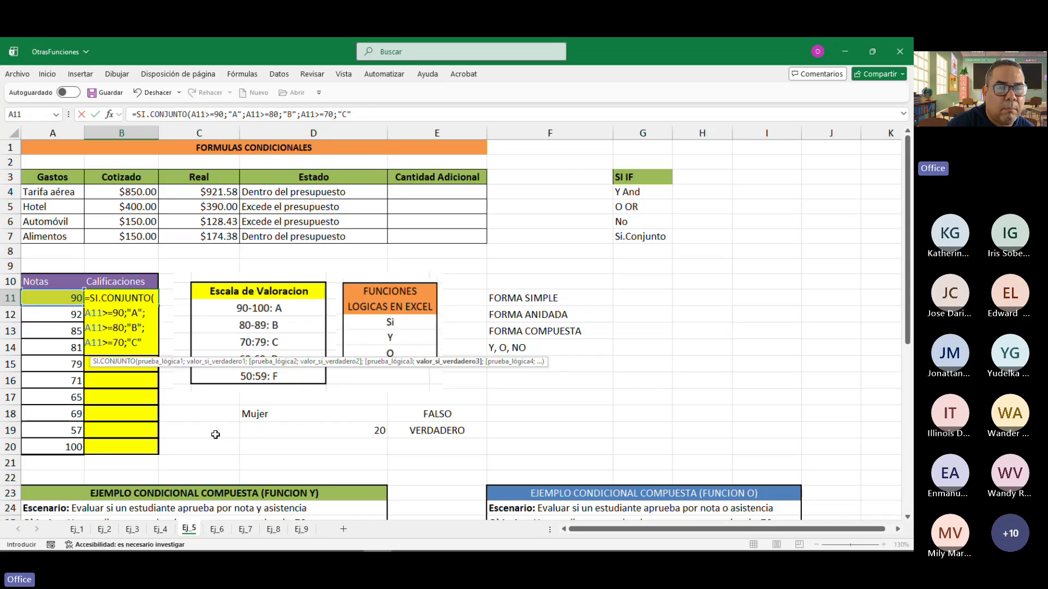
type(";")
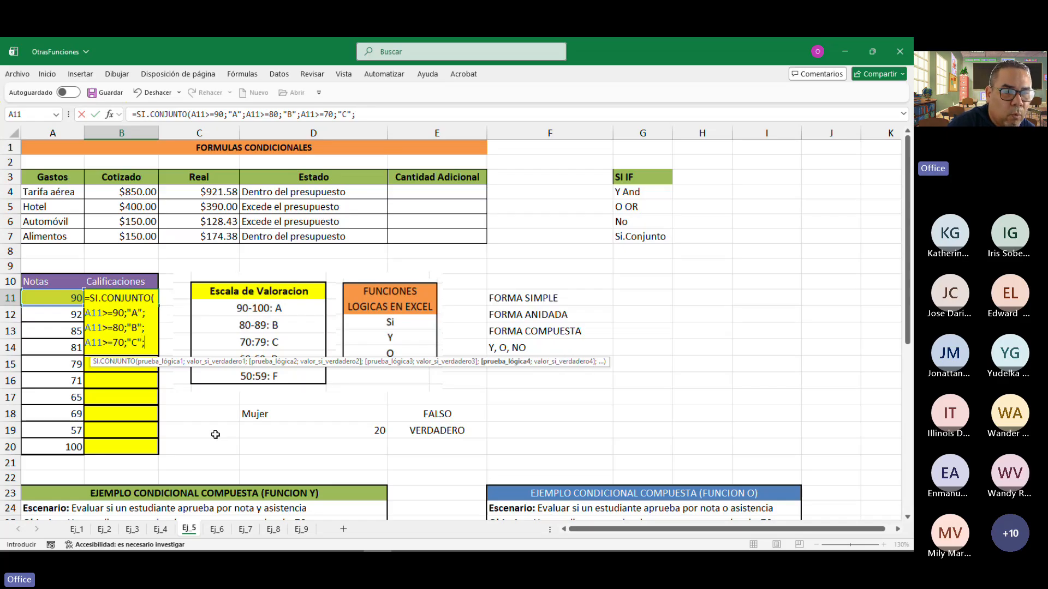
Add a fourth test to the SI.CONJUNTO formula in B11, A11>60, returning "D".
type("A11")
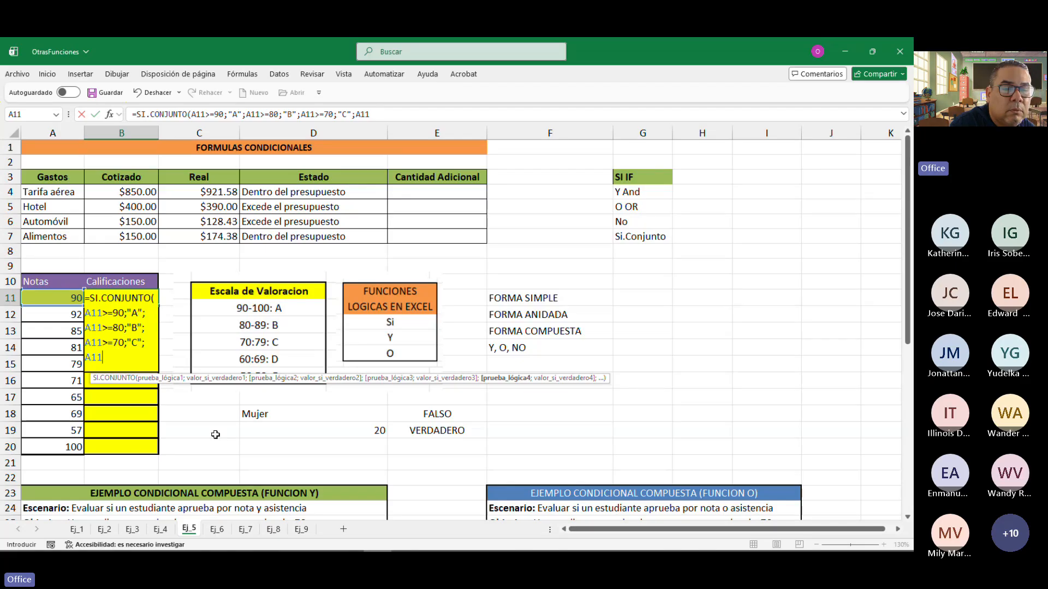
type(">")
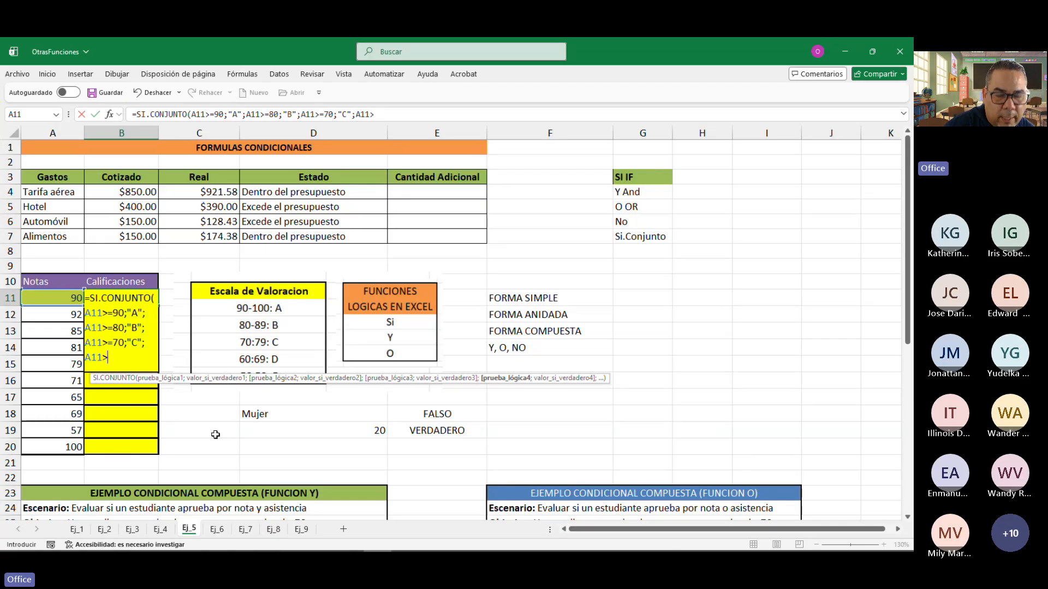
type("60")
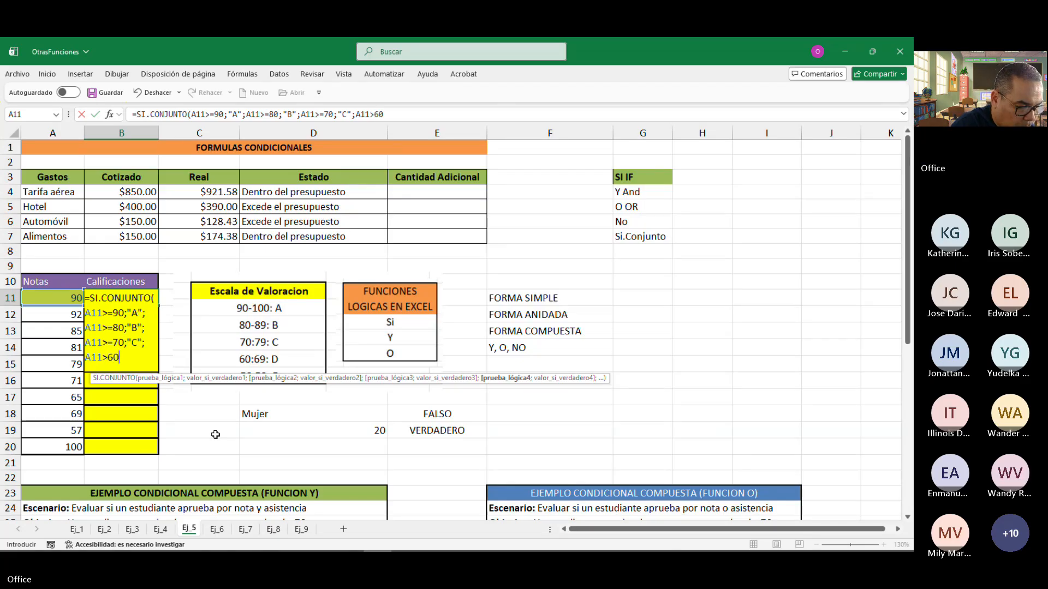
type(";")
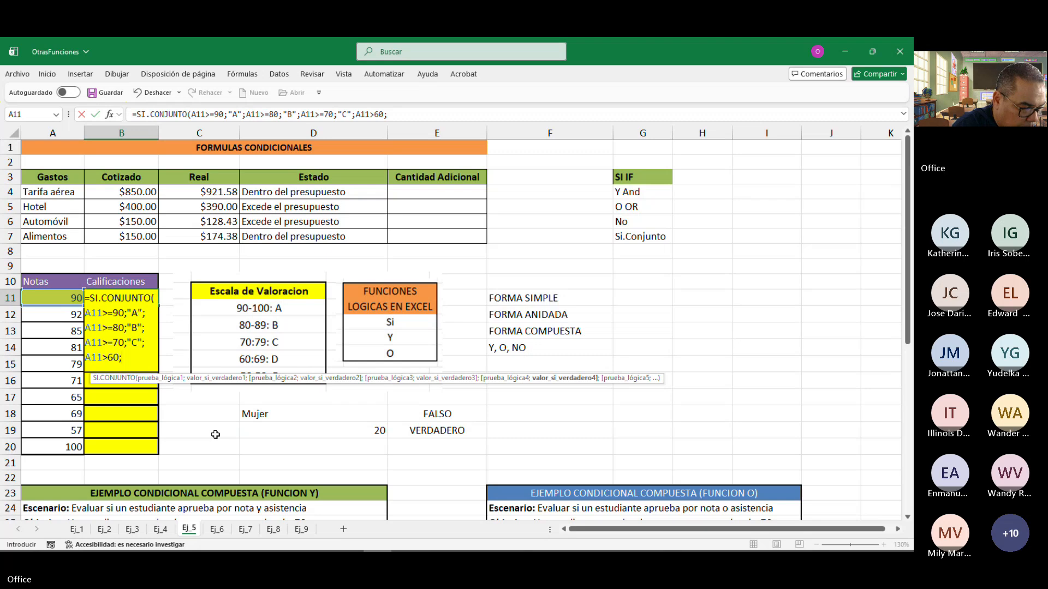
type("\"")
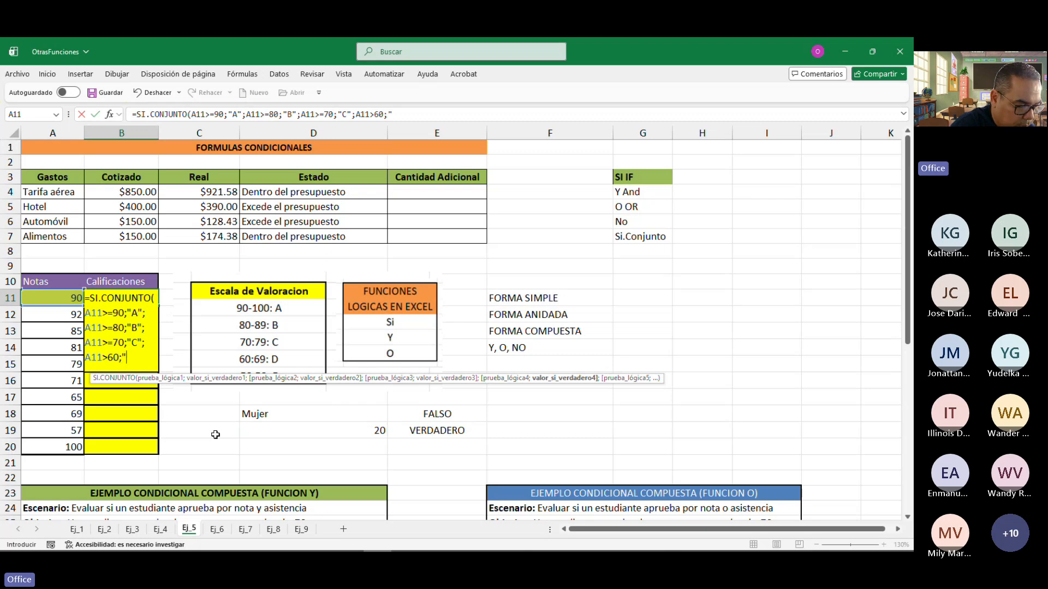
type("D\"")
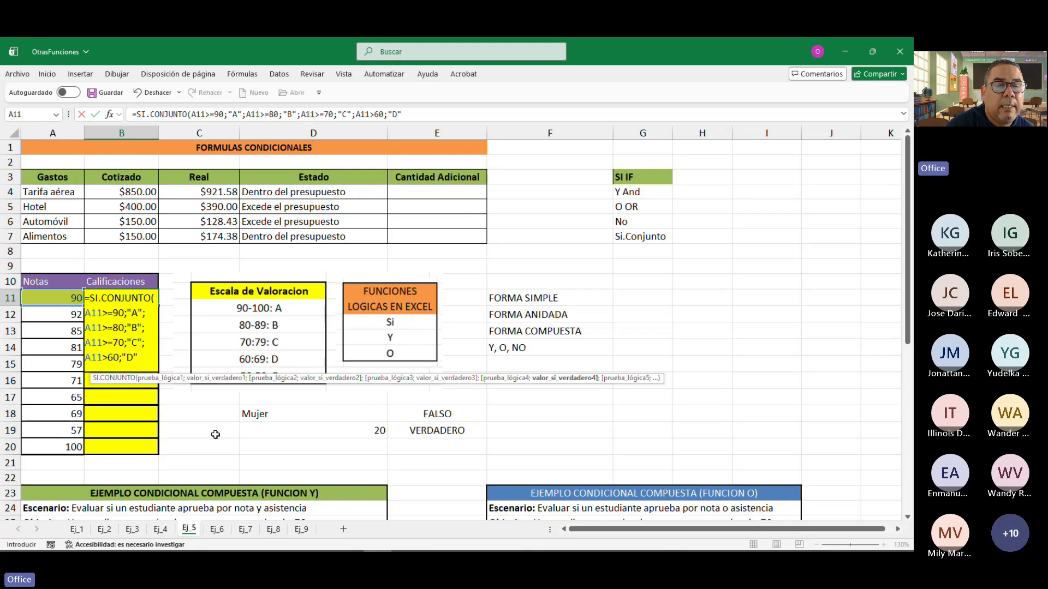
type(";")
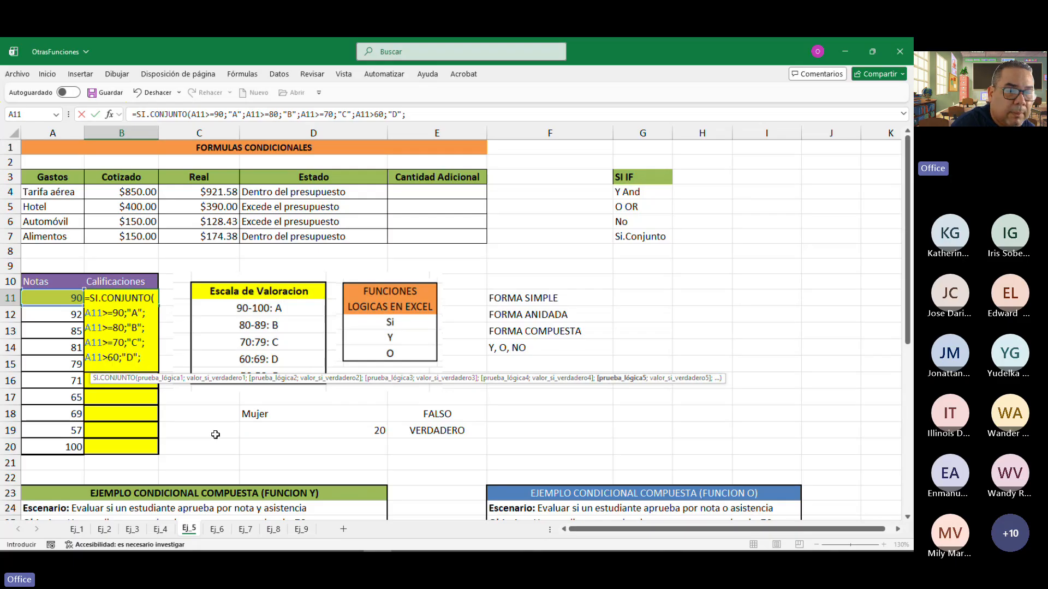
Add a fifth test to the SI.CONJUNTO formula in B11, A11<=59, returning "F", and enter the completed formula.
type("A")
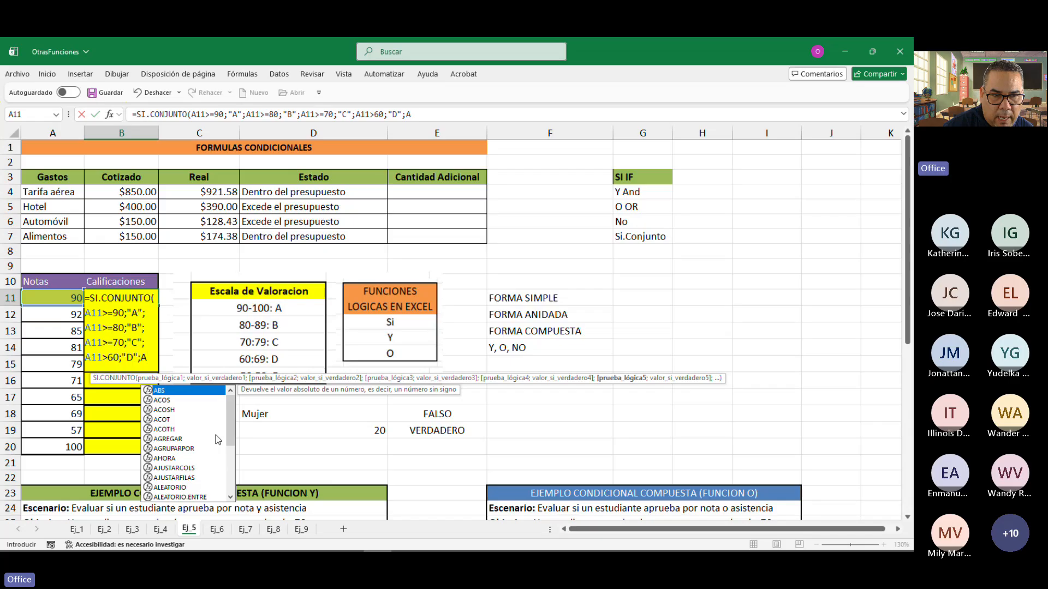
type("11")
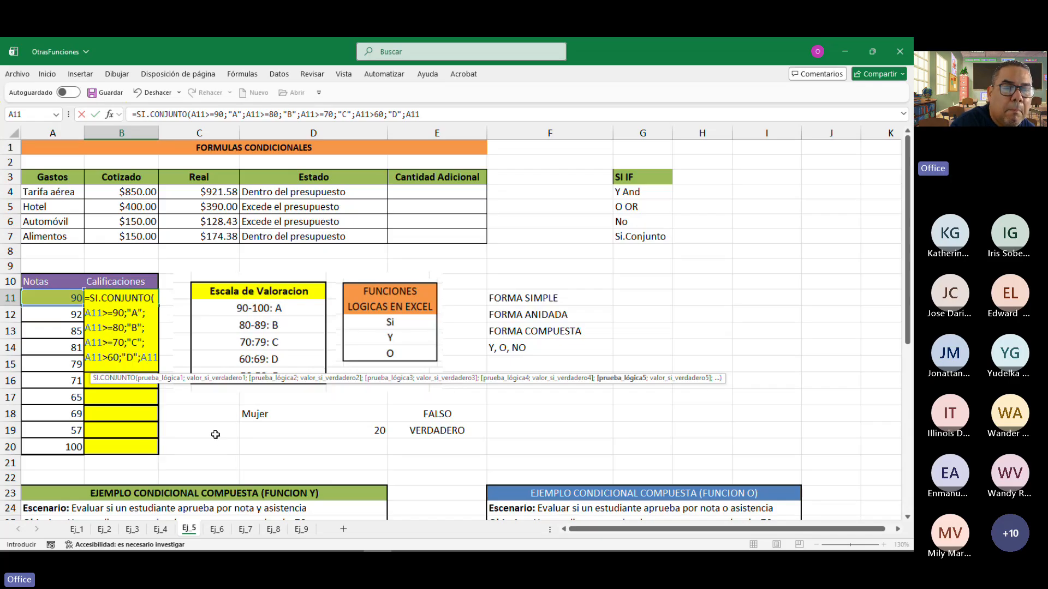
type("<")
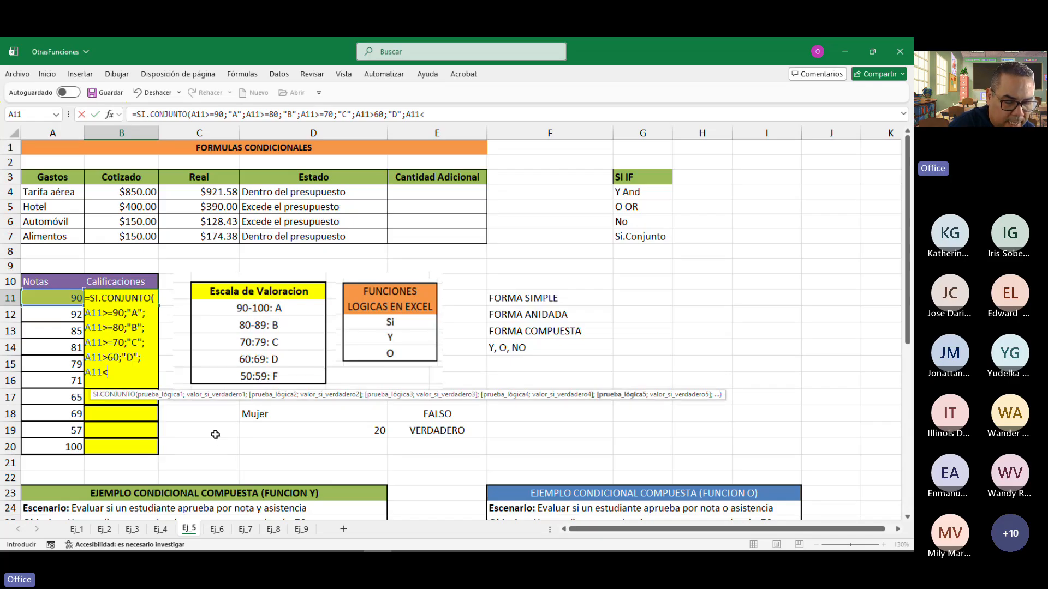
type("=")
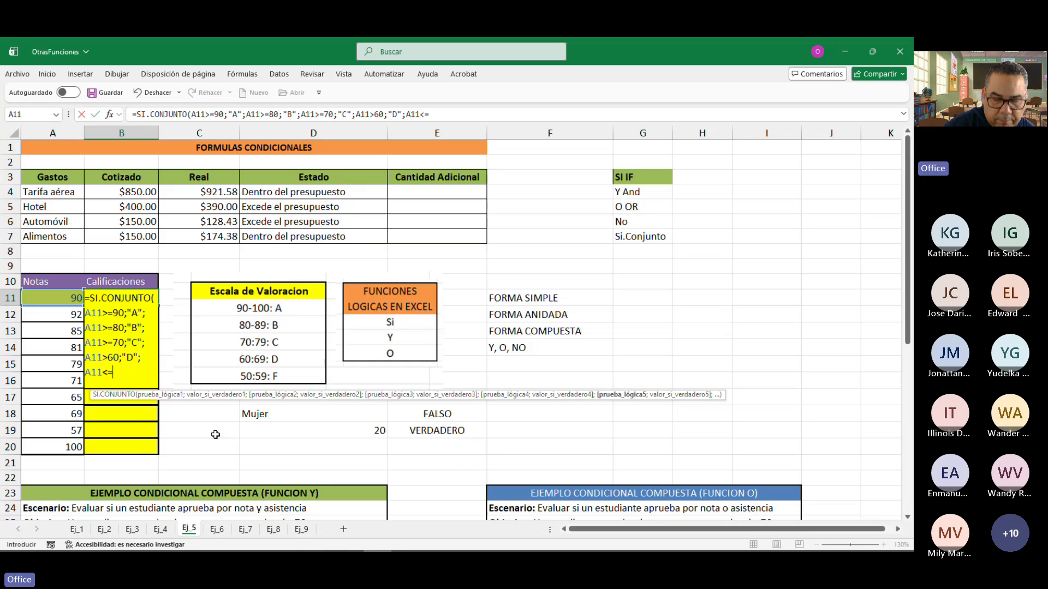
type("59")
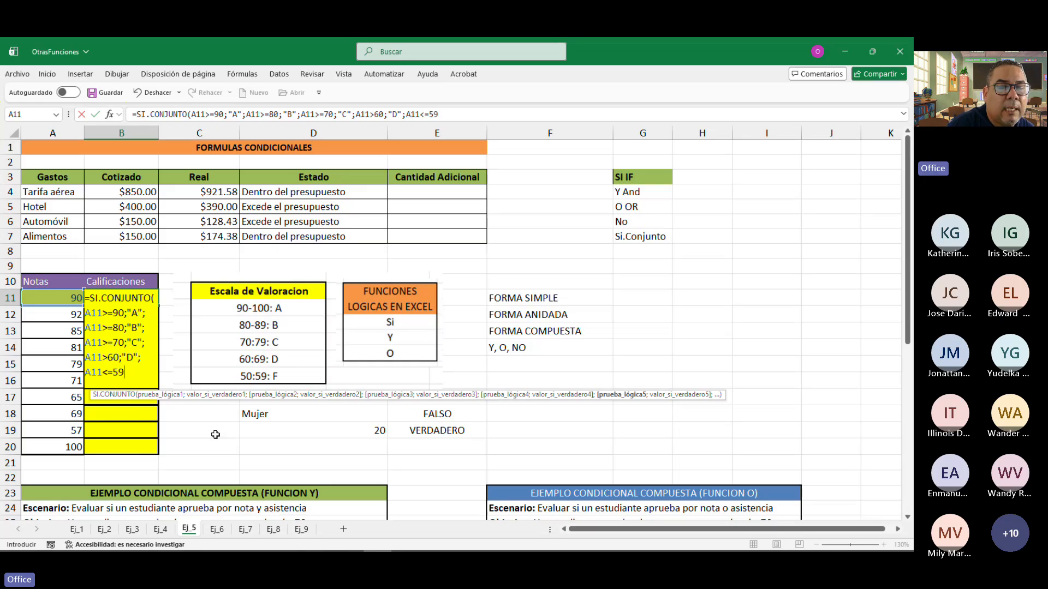
type(";\"")
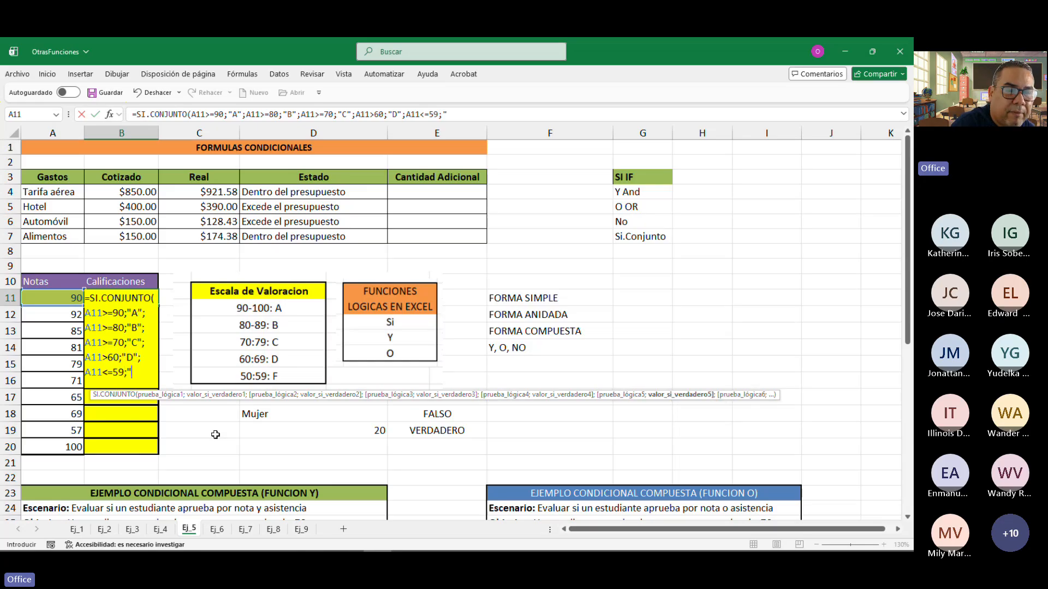
type("F\"")
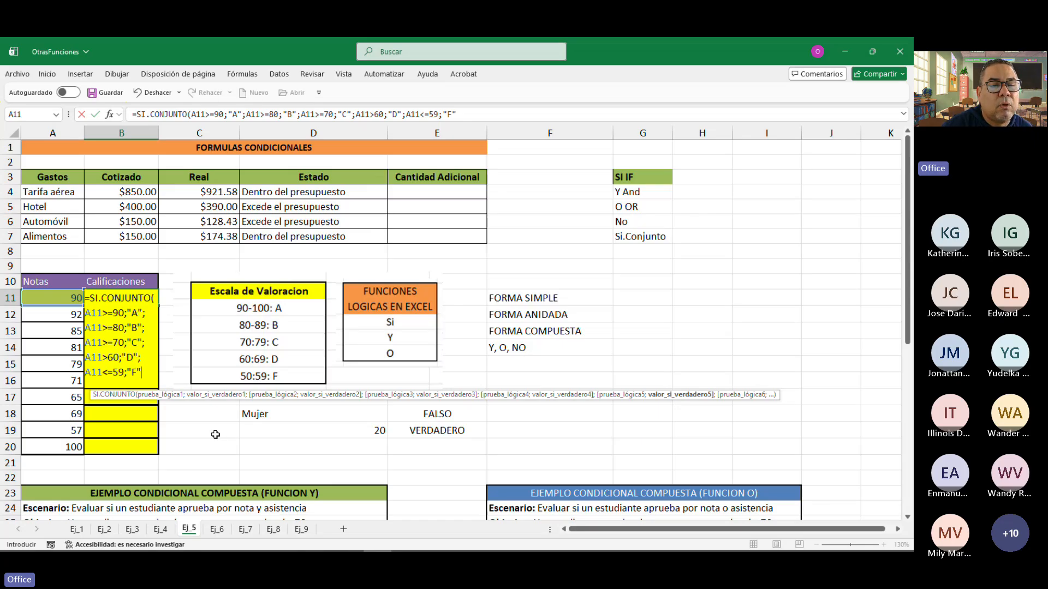
type(")")
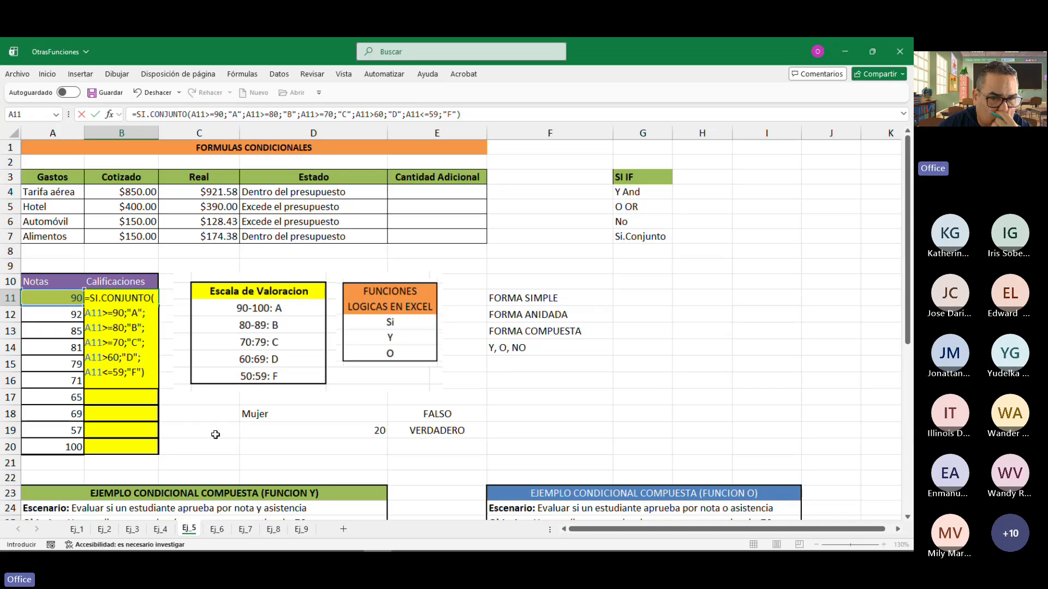
key("Return")
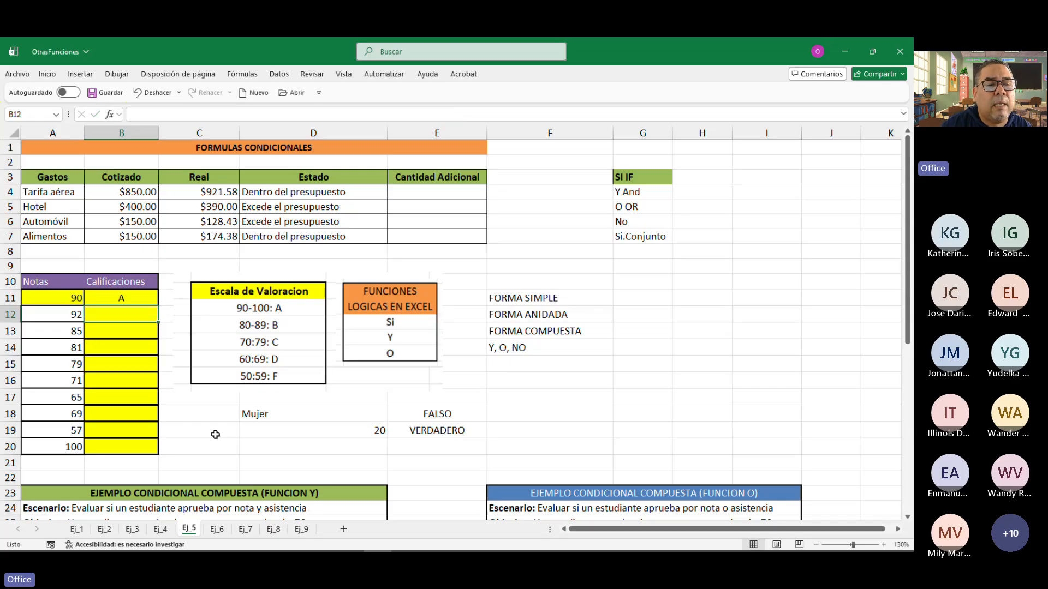
Fill the SI.CONJUNTO formula from B11 down through B20 in the Calificaciones column.
key("Up")
key("Down")
key("Up")
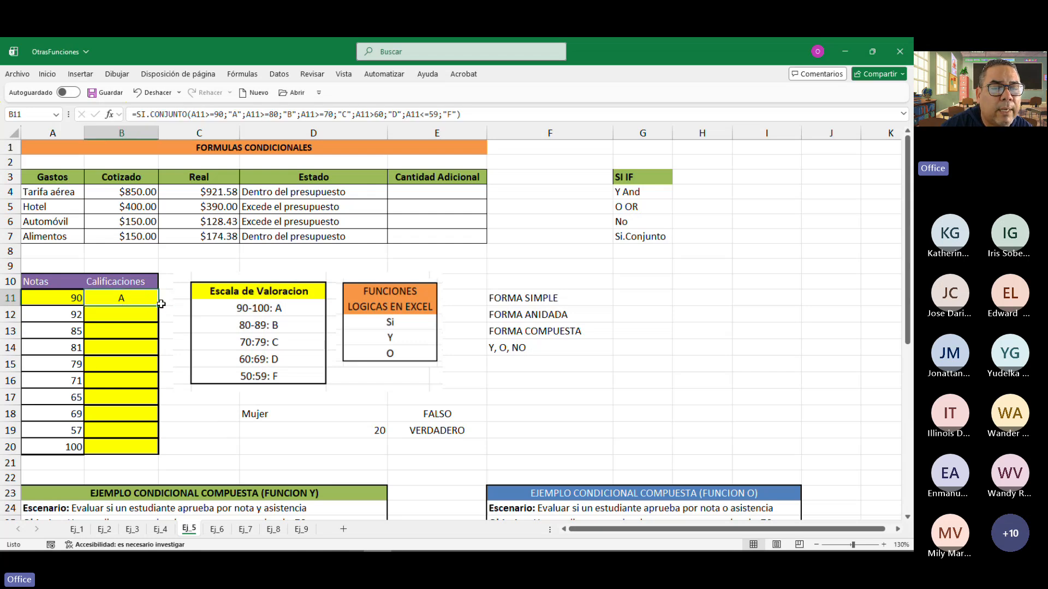
left_click_drag(161, 304, 161, 451)
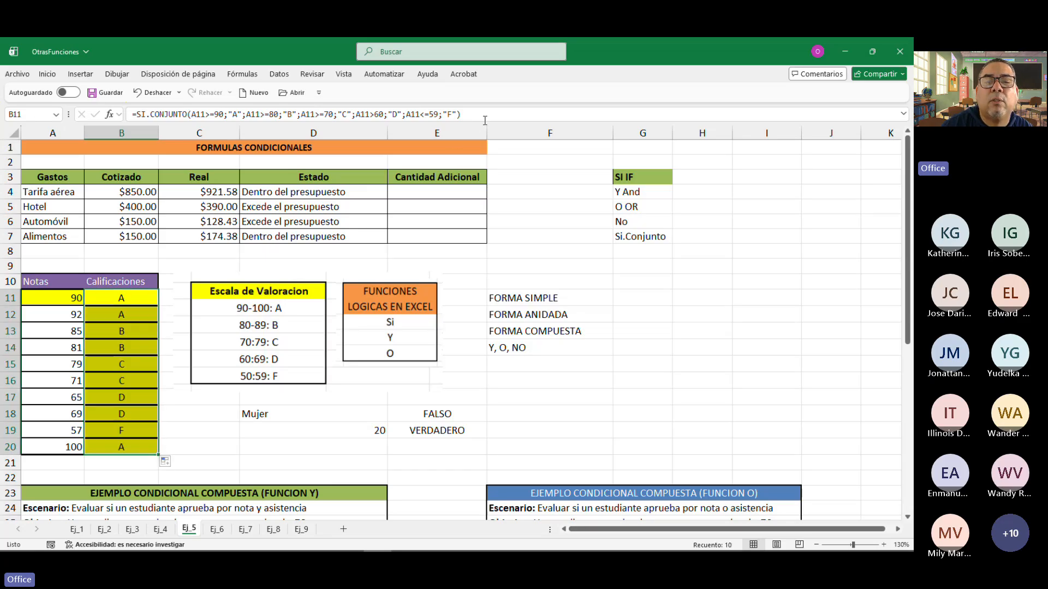
Review the SI.CONJUNTO formula in B11 and the list of conditional functions in G3:G7.
left_click(481, 113)
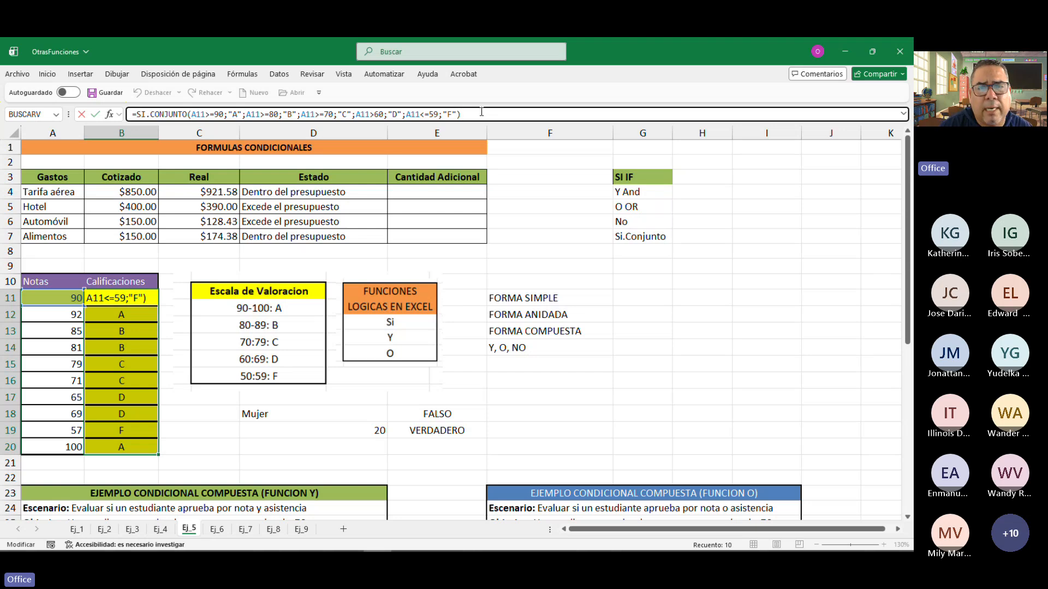
key("Return")
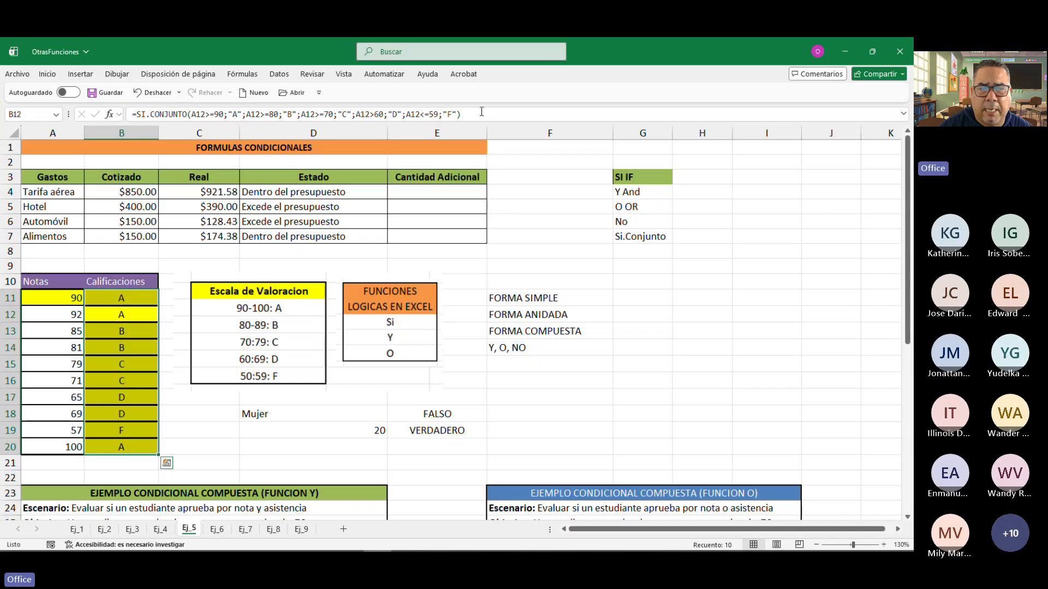
left_click(624, 177)
left_click(629, 237)
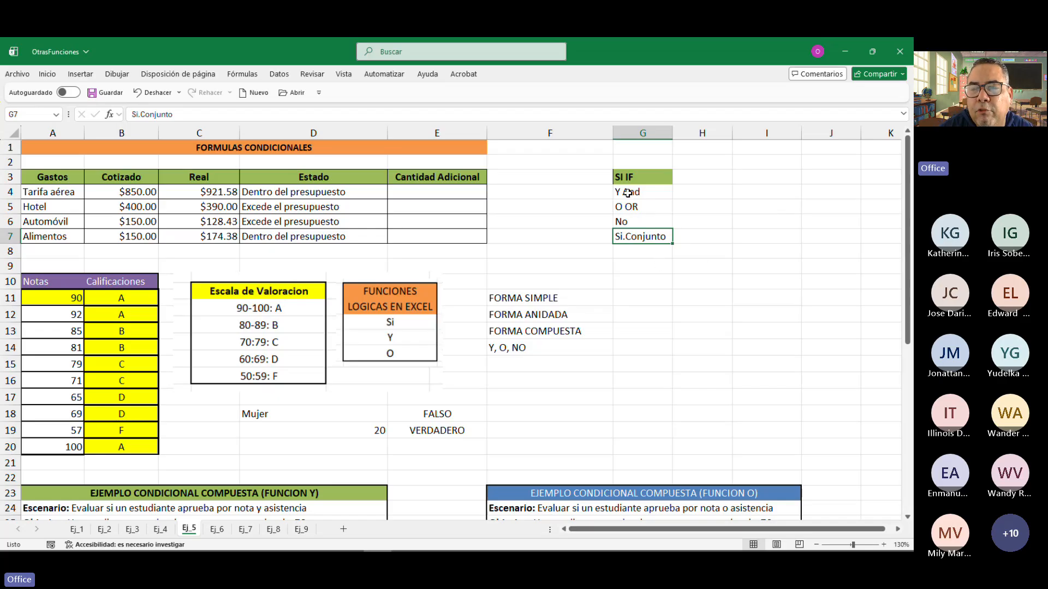
left_click_drag(627, 192, 627, 223)
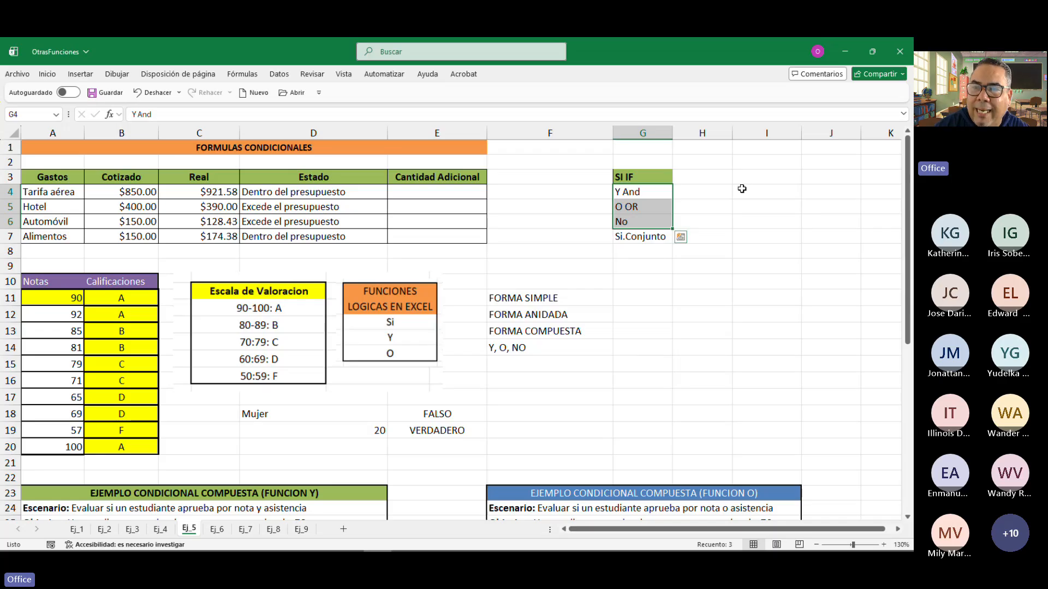
key("Right")
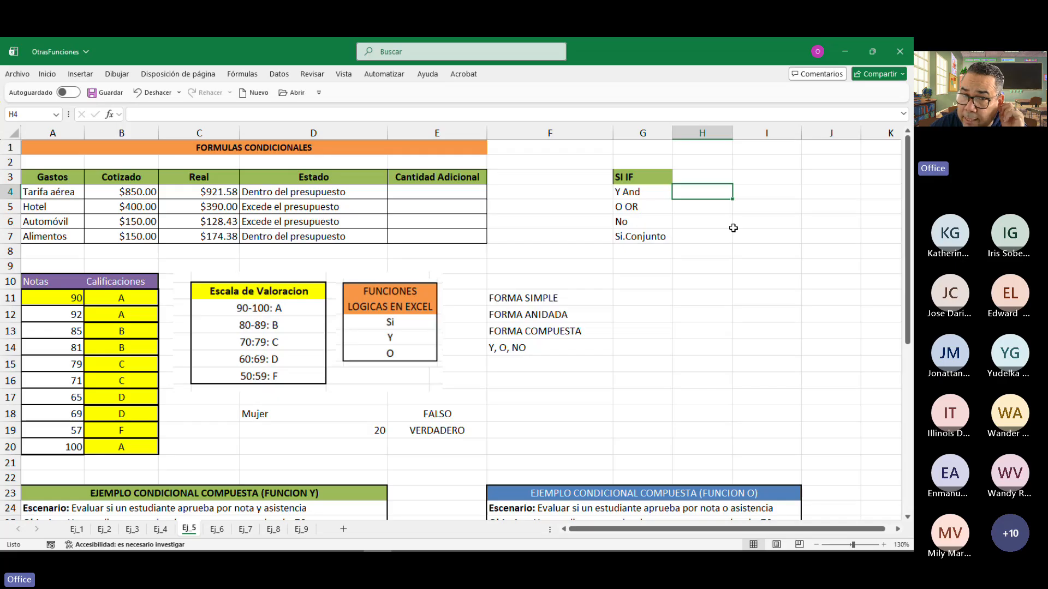
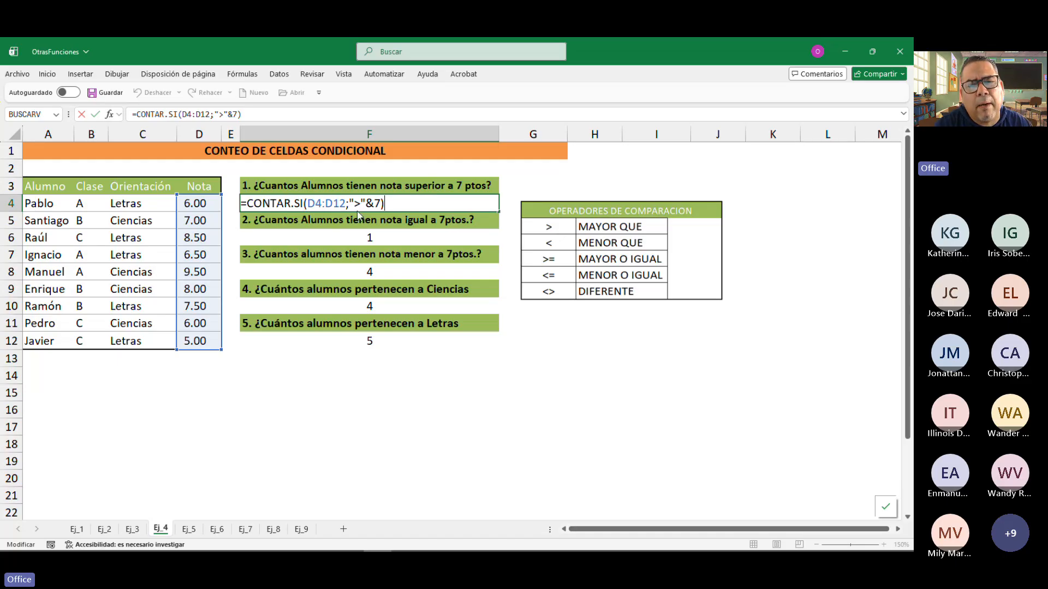
Rewrite the criterion of the CONTAR.SI formula in F4 on sheet Ej_4 as ">7", without the & concatenation.
left_click(362, 203)
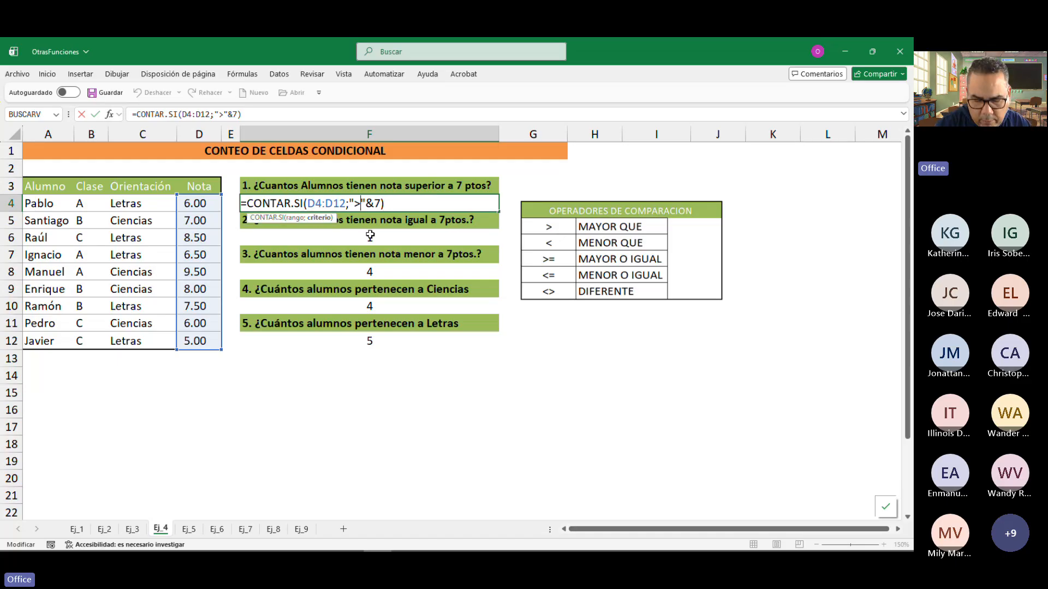
type("7")
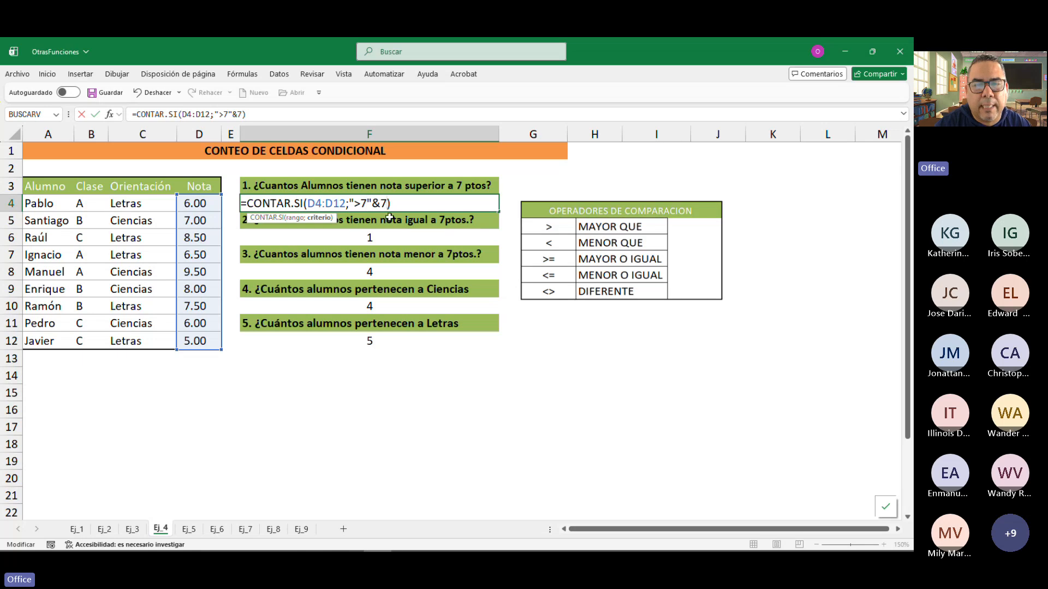
key("BackSpace")
key("BackSpace")
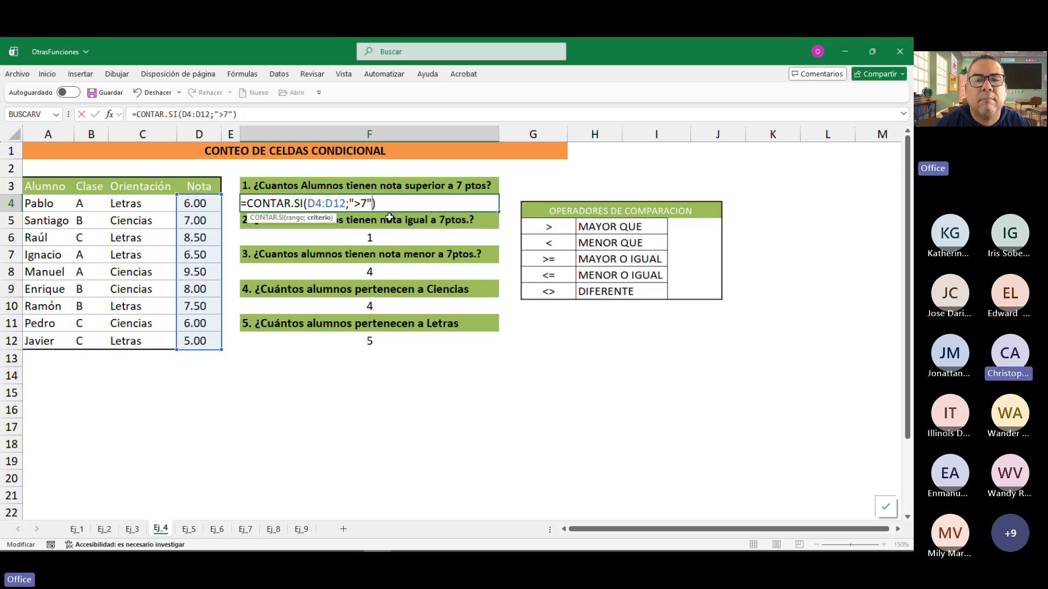
key("Return")
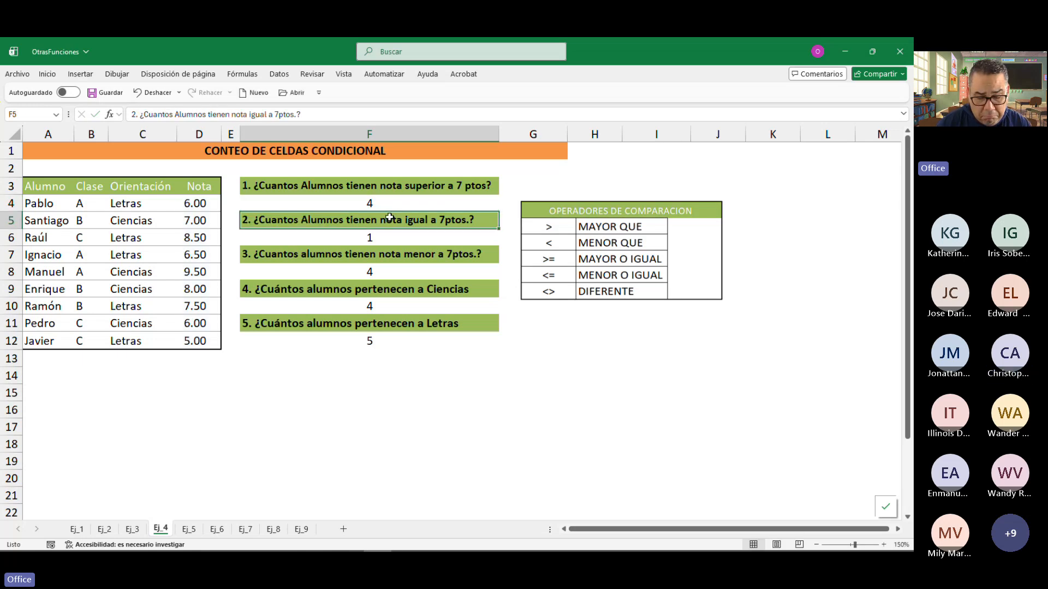
Inspect the range and criterion of the CONTAR.SI formula in F4.
key("Up")
key("F2")
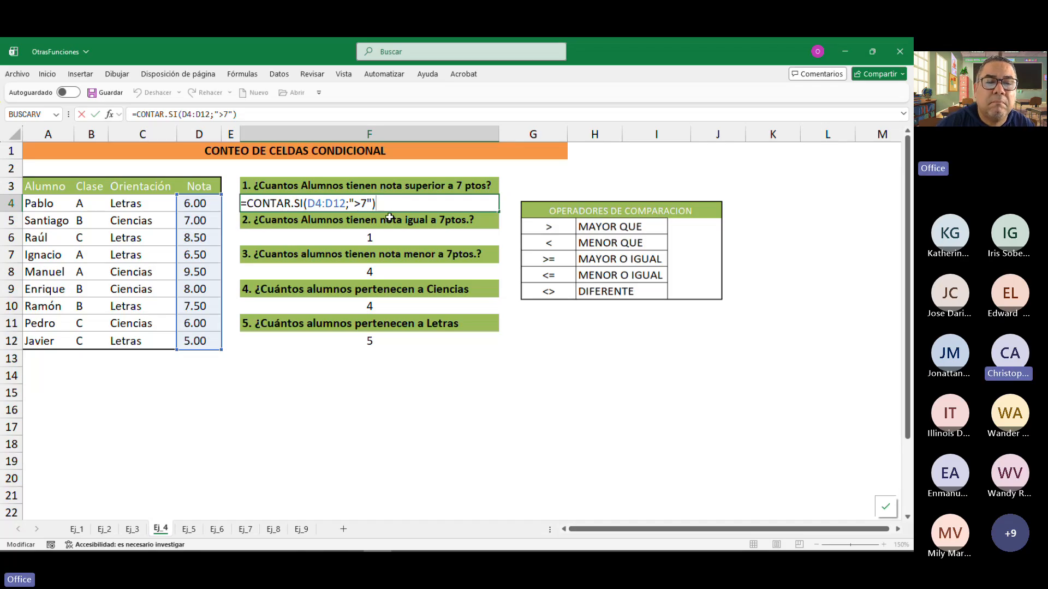
key("Escape")
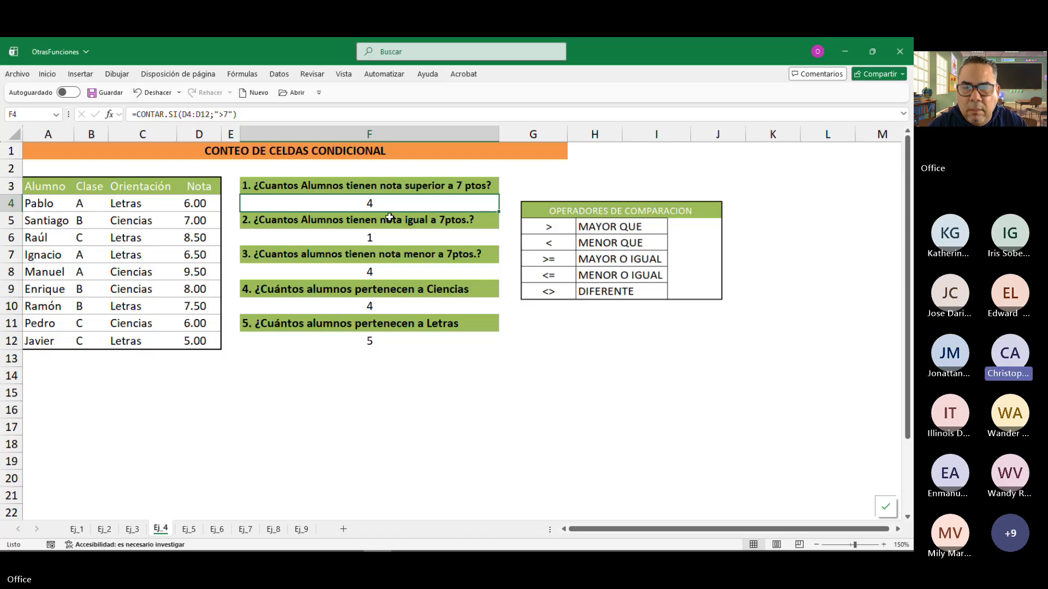
key("F2")
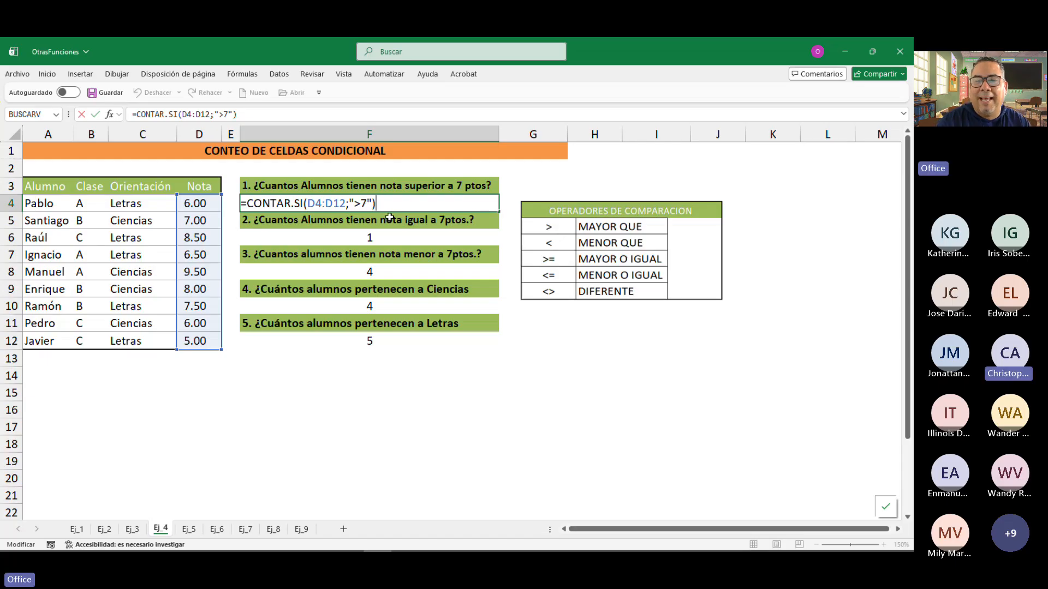
key("Escape")
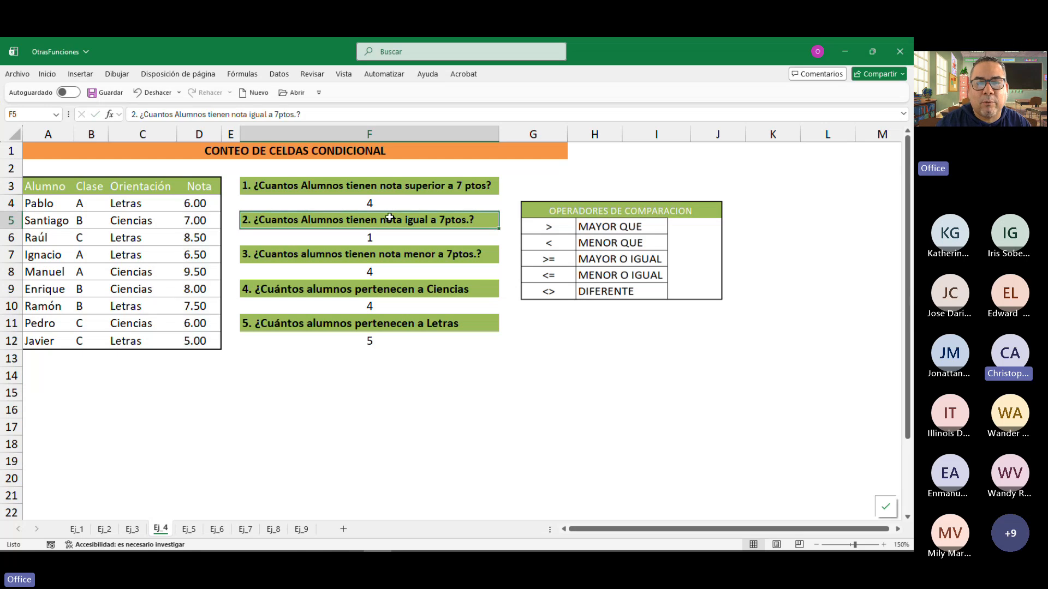
key("F2")
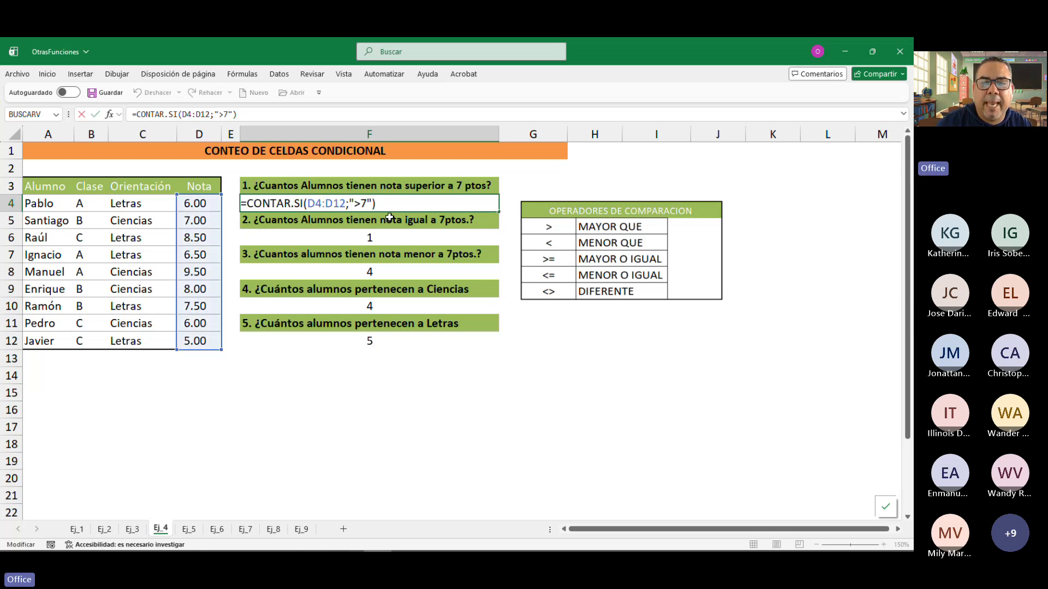
key("Return")
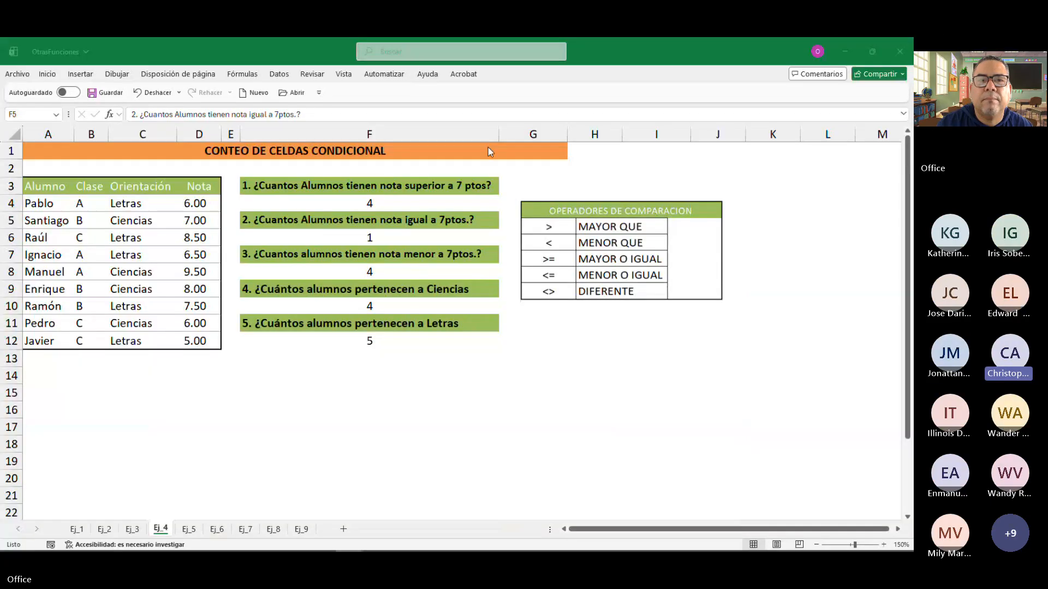
Expand the formula bar to show several lines, leaving the question text in F5 unedited.
left_click(901, 113)
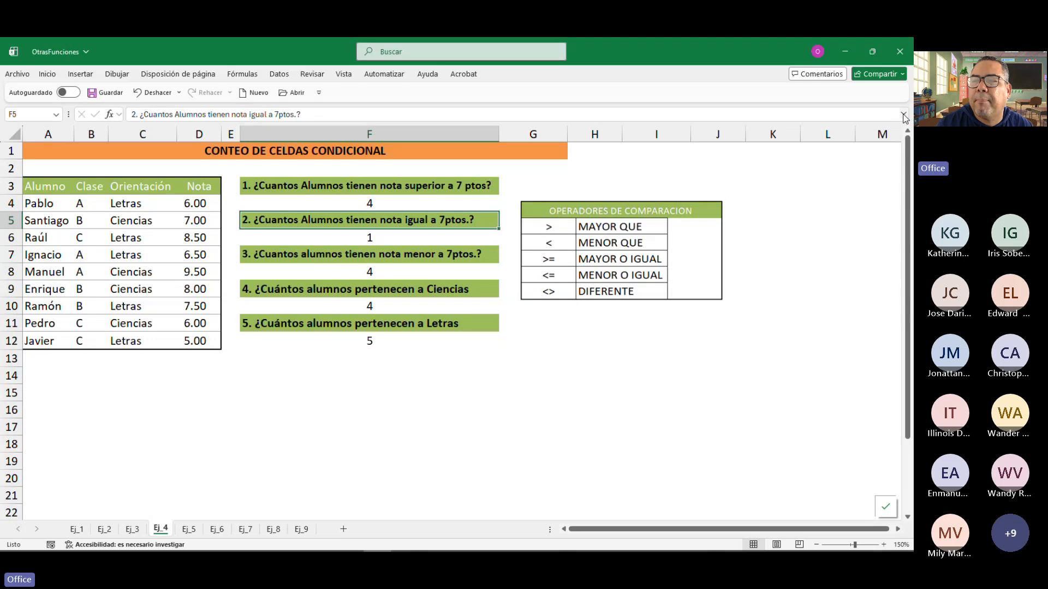
left_click(903, 115)
left_click(336, 154)
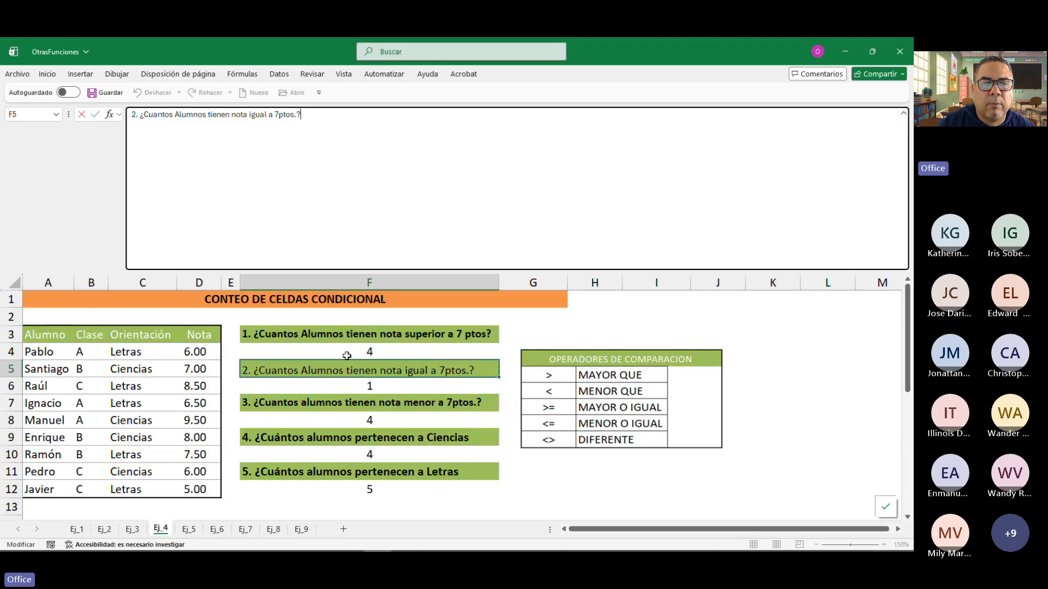
key("Escape")
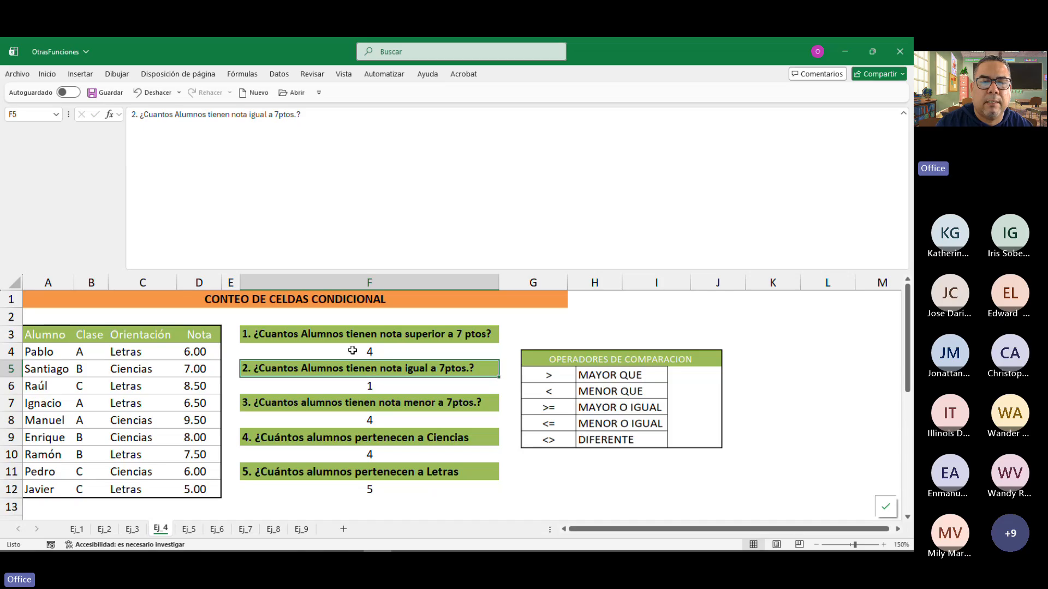
Try adding line breaks after the CONTAR.SI formula in F4.
left_click(352, 350)
left_click(263, 113)
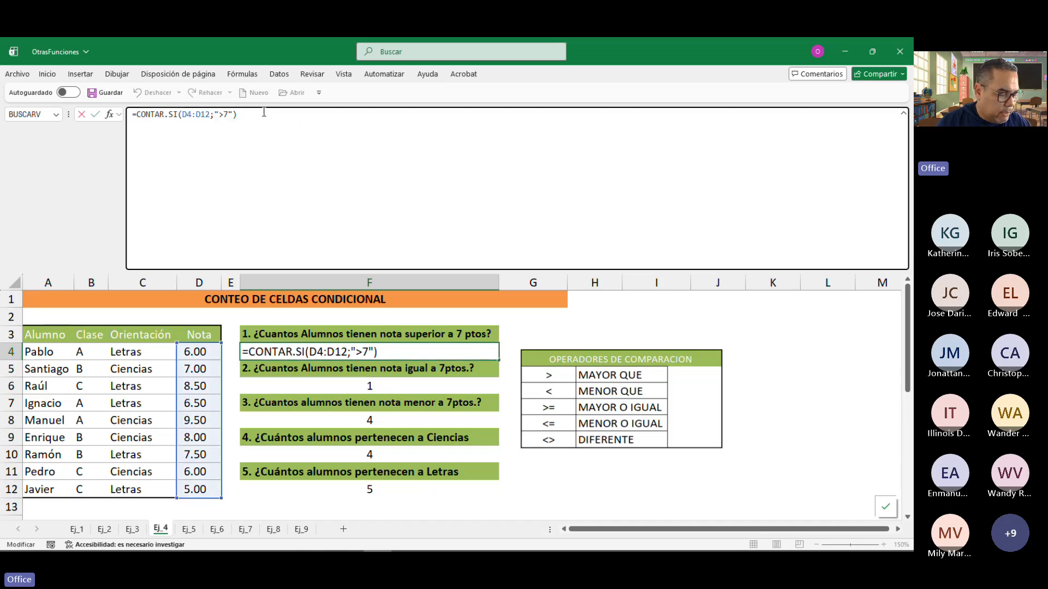
key("alt+Return")
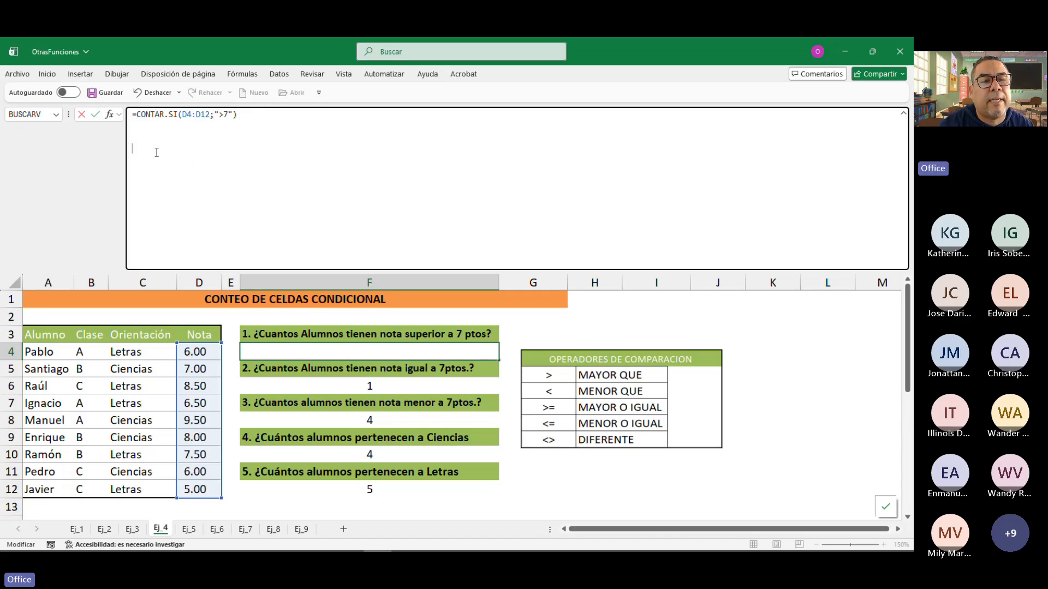
left_click_drag(156, 152, 113, 101)
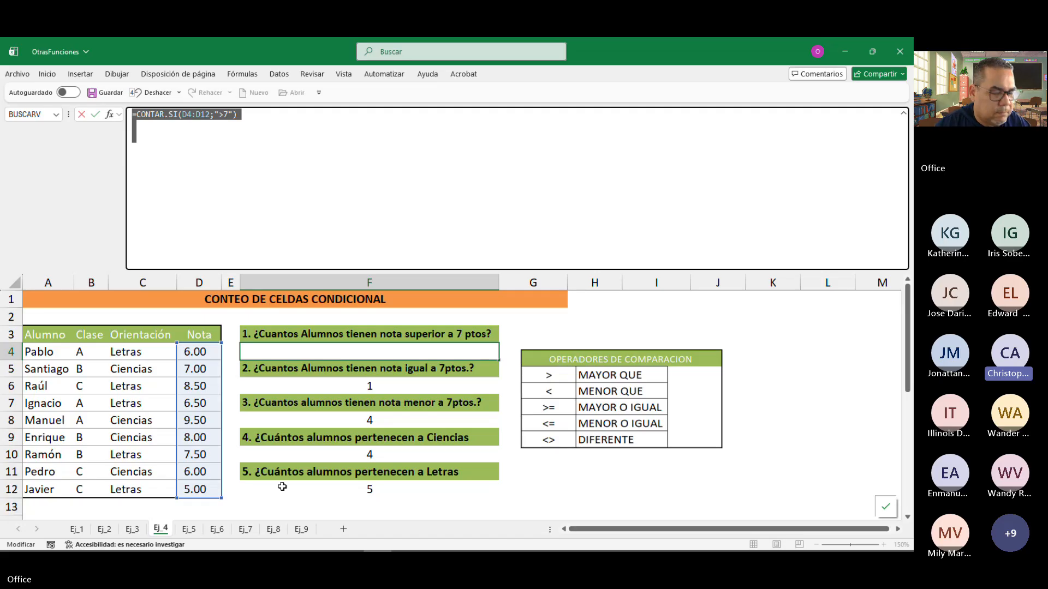
key("Escape")
On sheet Ej_5, break the SI.CONJUNTO formula in B11 into separate lines, one for each condition and its grade.
left_click(189, 529)
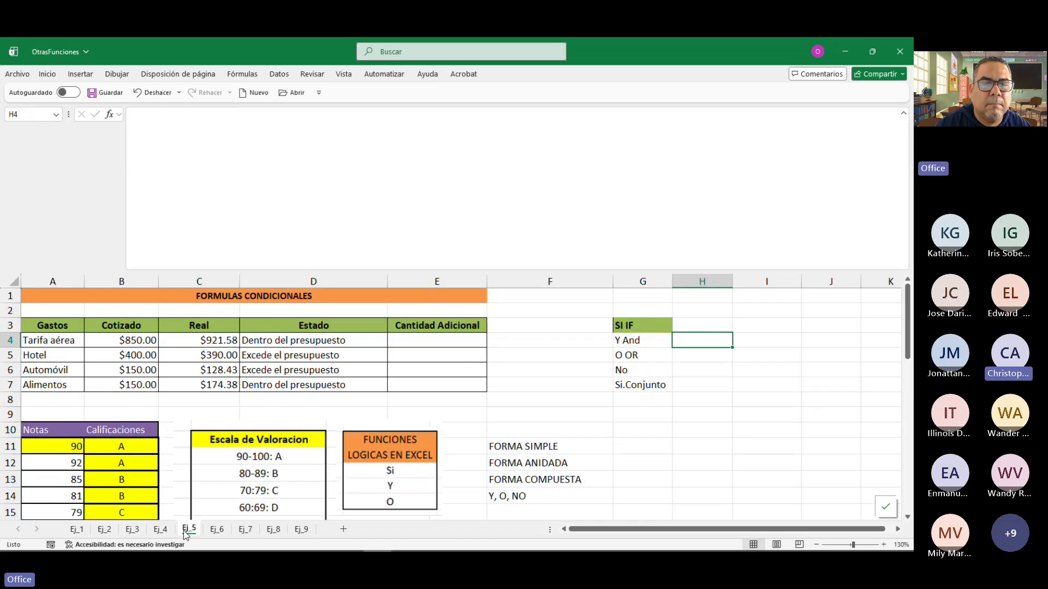
left_click(127, 451)
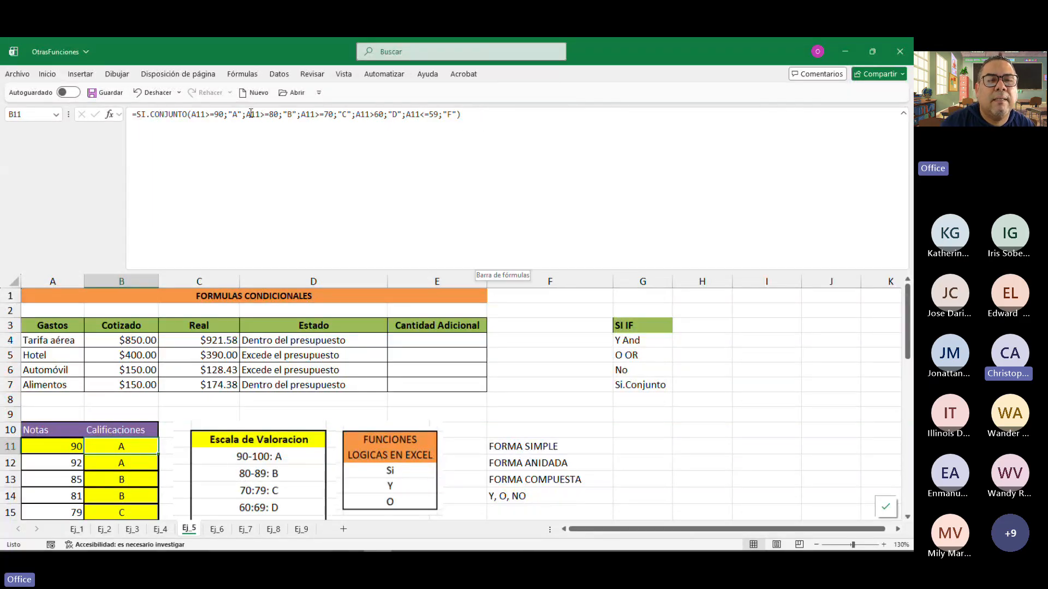
left_click(286, 125)
key("alt+Return")
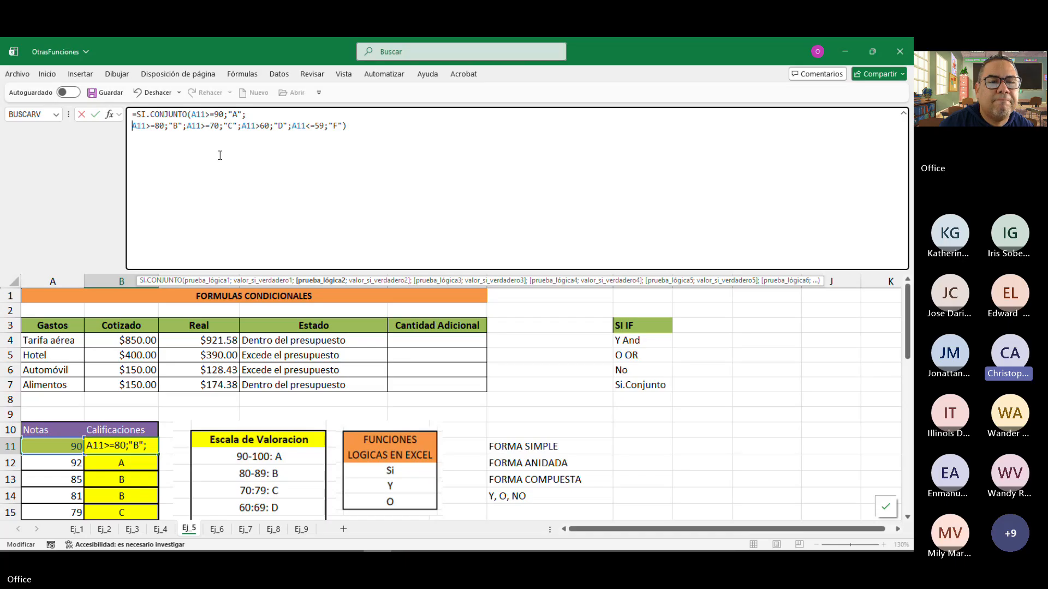
left_click(187, 126)
key("alt+Return")
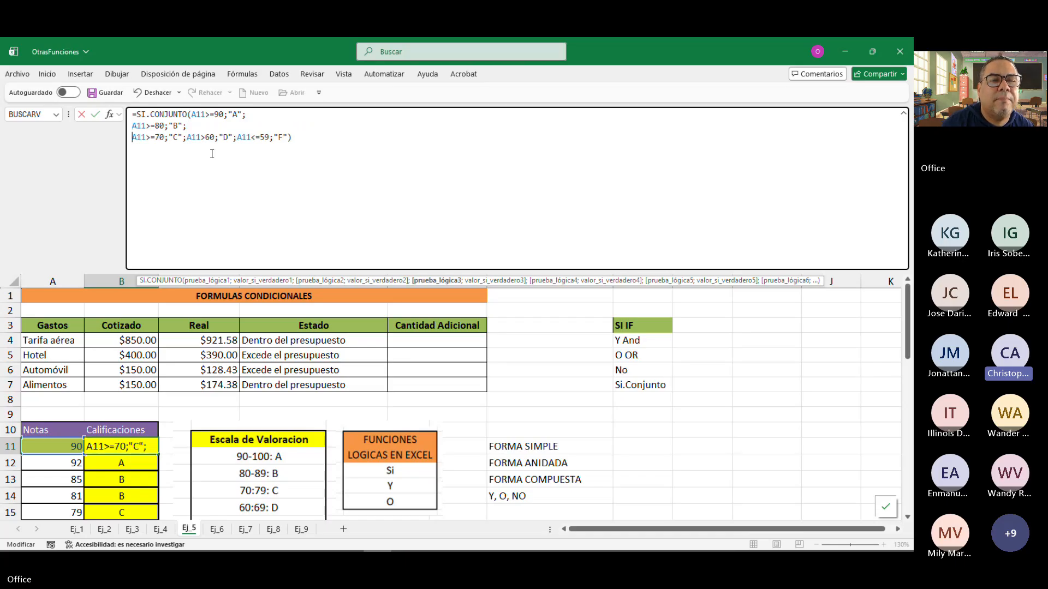
left_click(188, 138)
key("alt+Return")
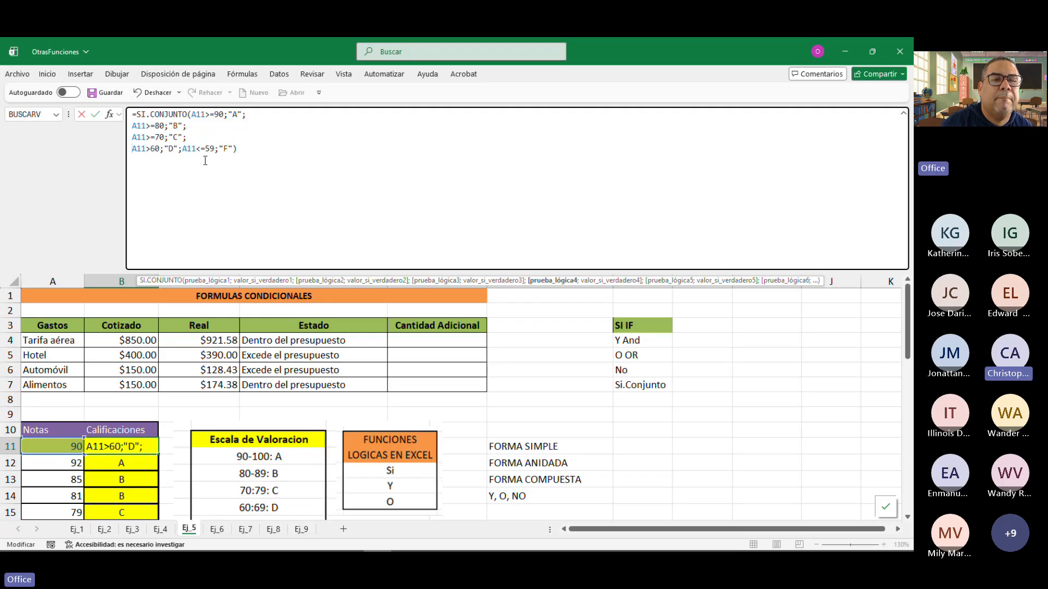
left_click(184, 148)
key("alt+Return")
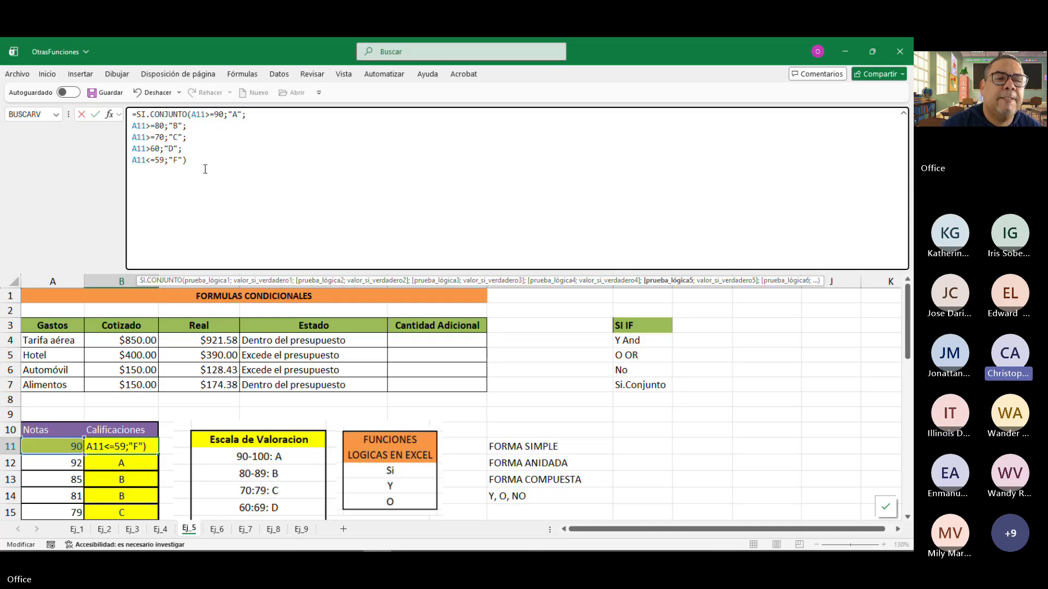
left_click(249, 218)
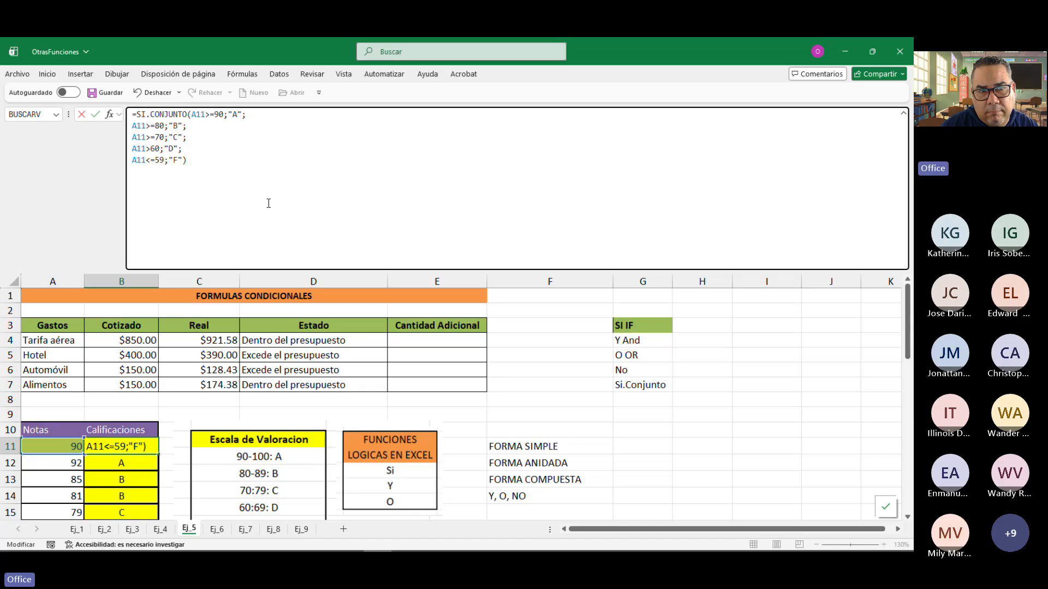
left_click(96, 114)
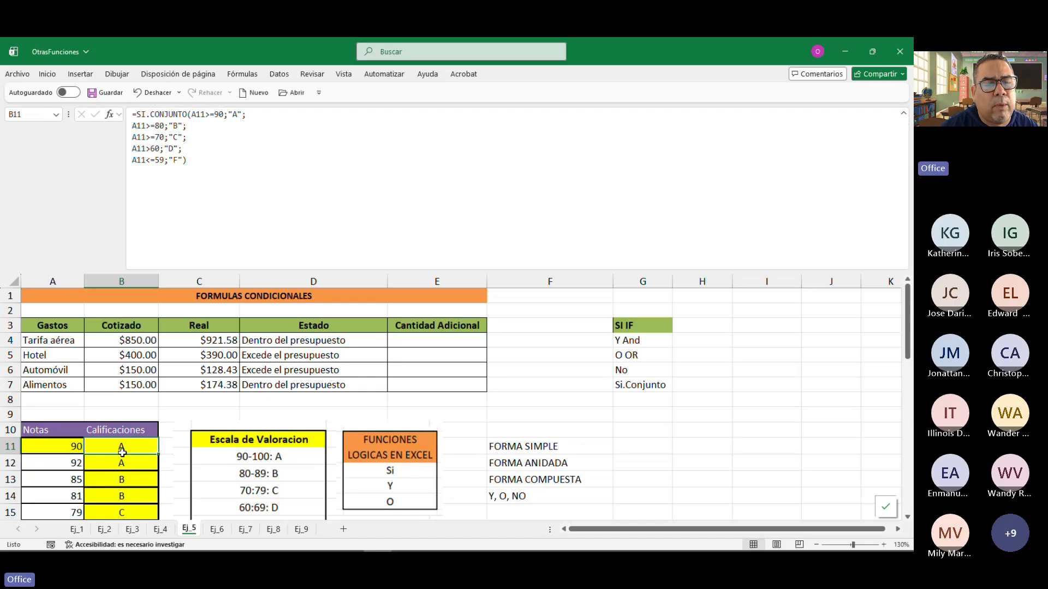
Compare the multi-line SI.CONJUNTO formula in B11 with the single-line one in B12.
left_click(122, 468)
left_click(119, 446)
left_click(121, 468)
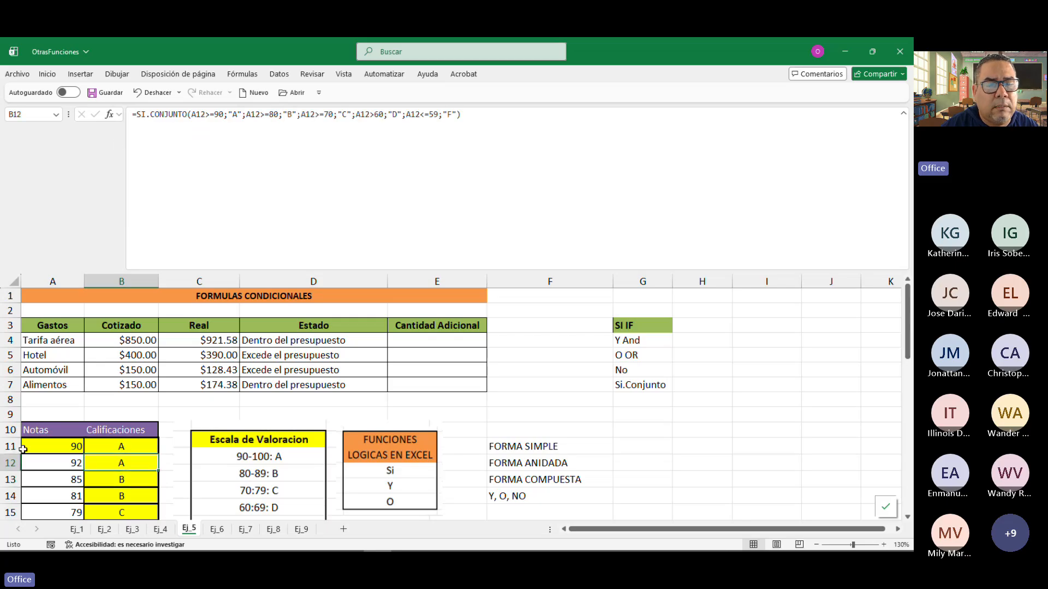
left_click(117, 446)
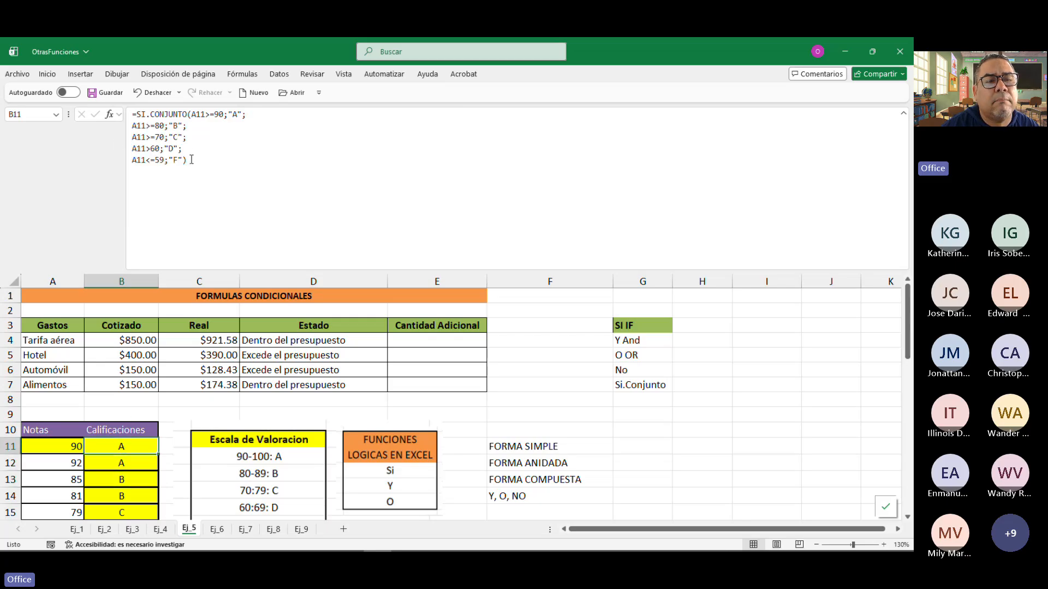
left_click_drag(191, 160, 126, 113)
left_click(207, 162)
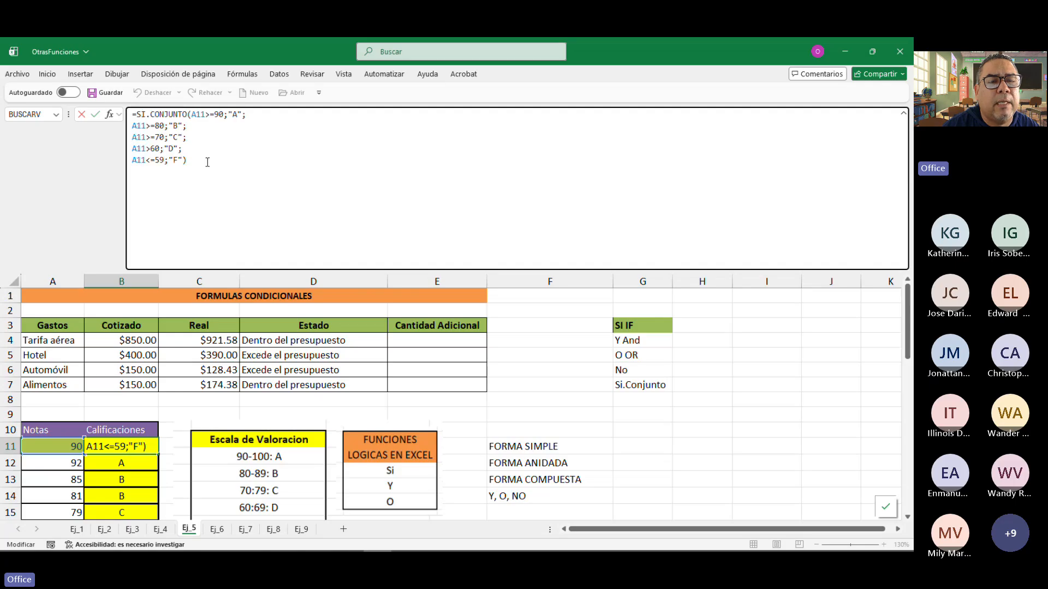
Collapse the formula bar to a single line while the B11 formula is open for editing.
left_click(903, 114)
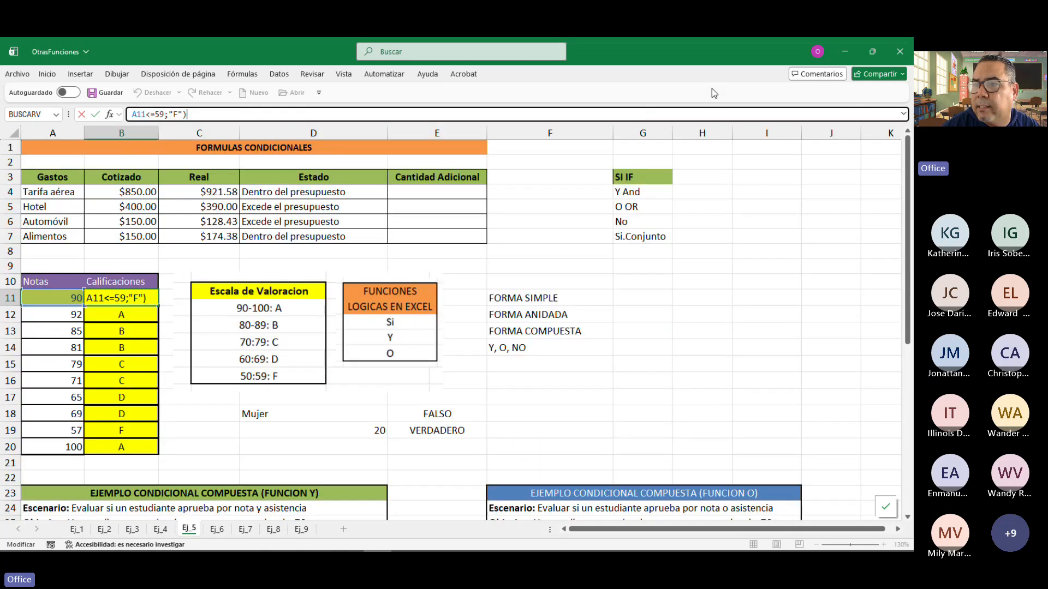
left_click(904, 115)
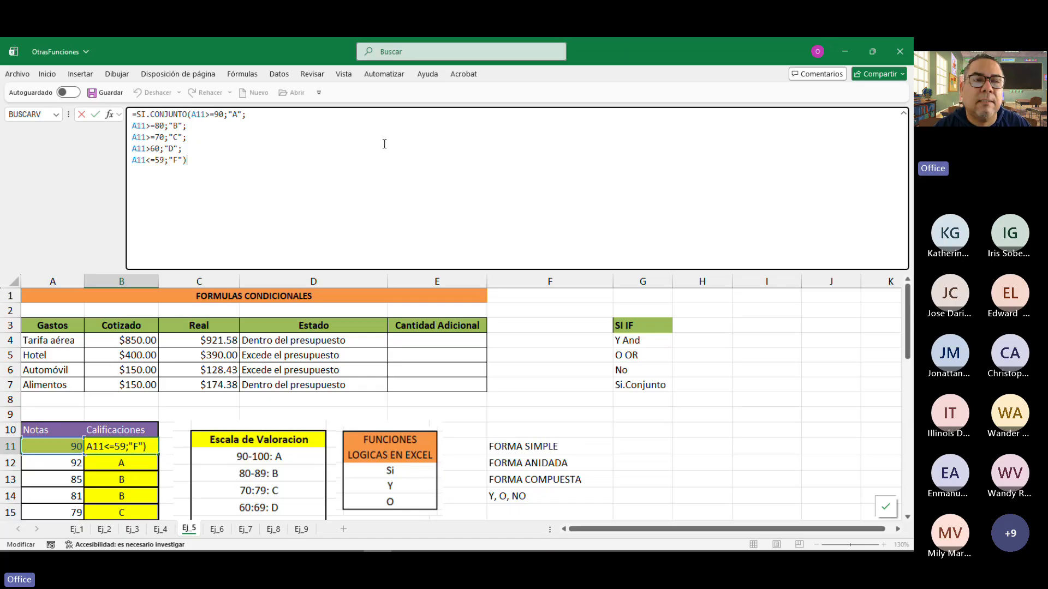
left_click(904, 114)
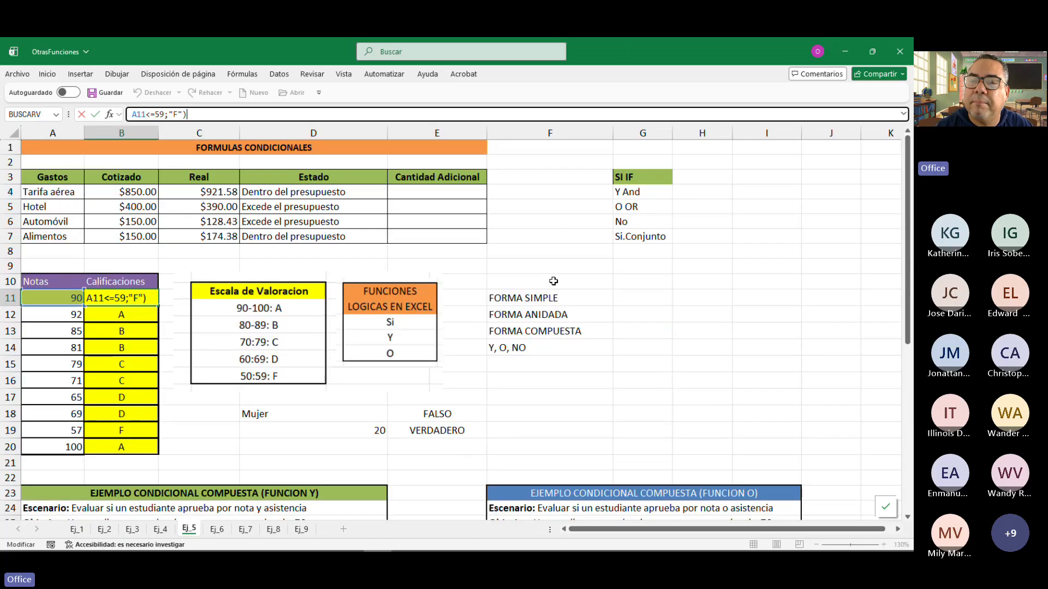